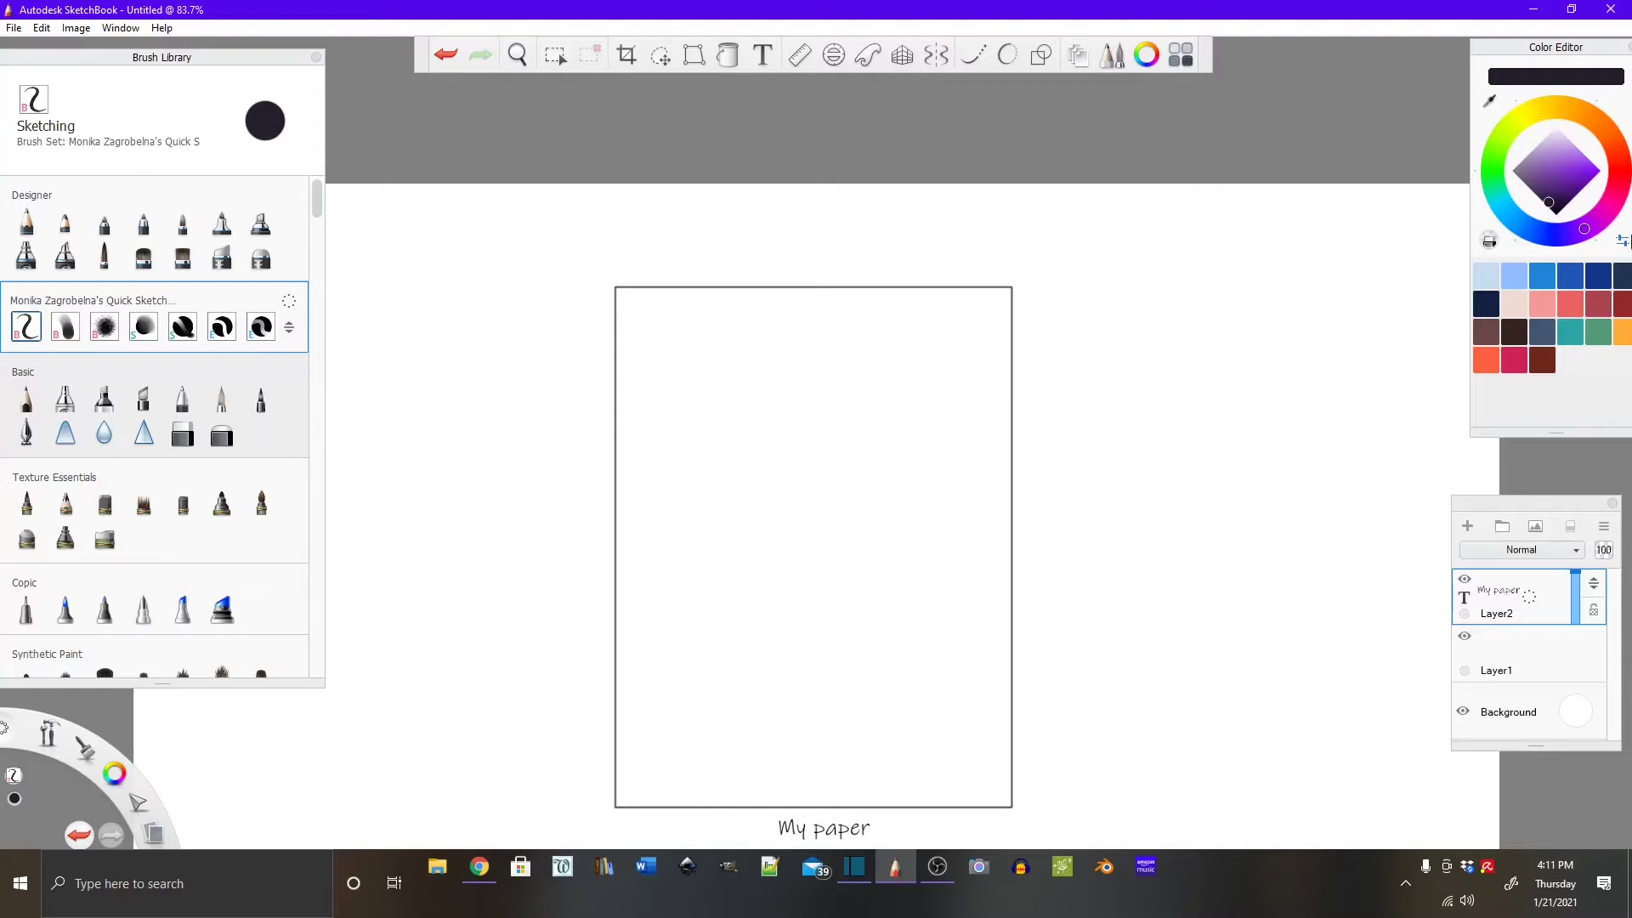
# Shift the dark drawing colour's hue to red and add a new layer above the text layer.
pyautogui.click(1620, 182)
pyautogui.click(1044, 66)
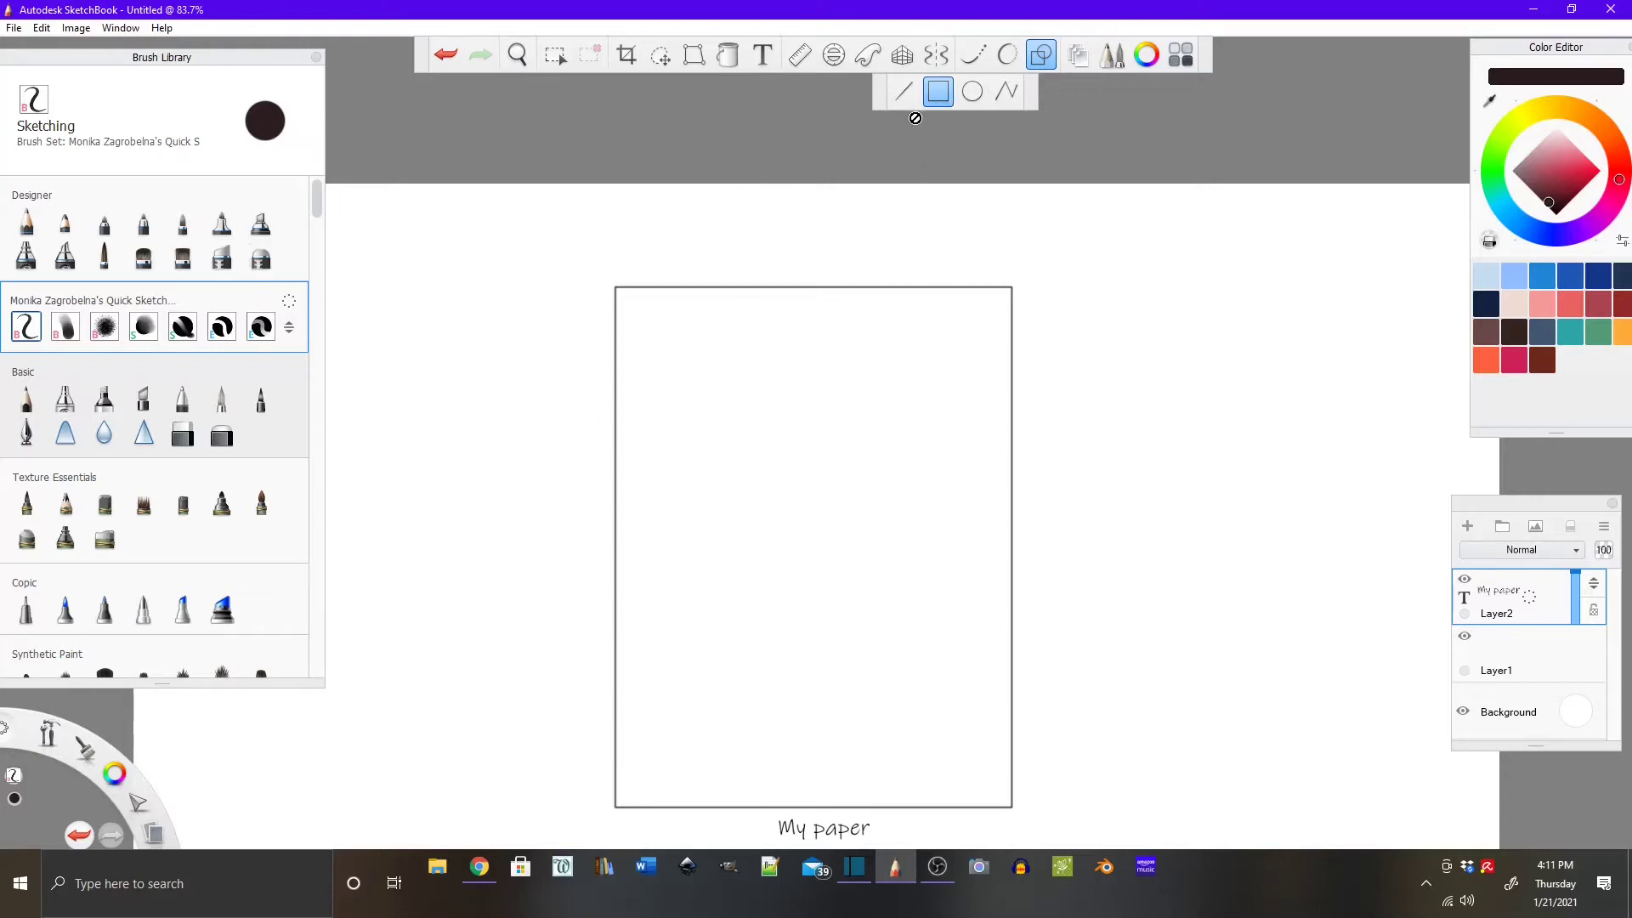
pyautogui.click(1468, 527)
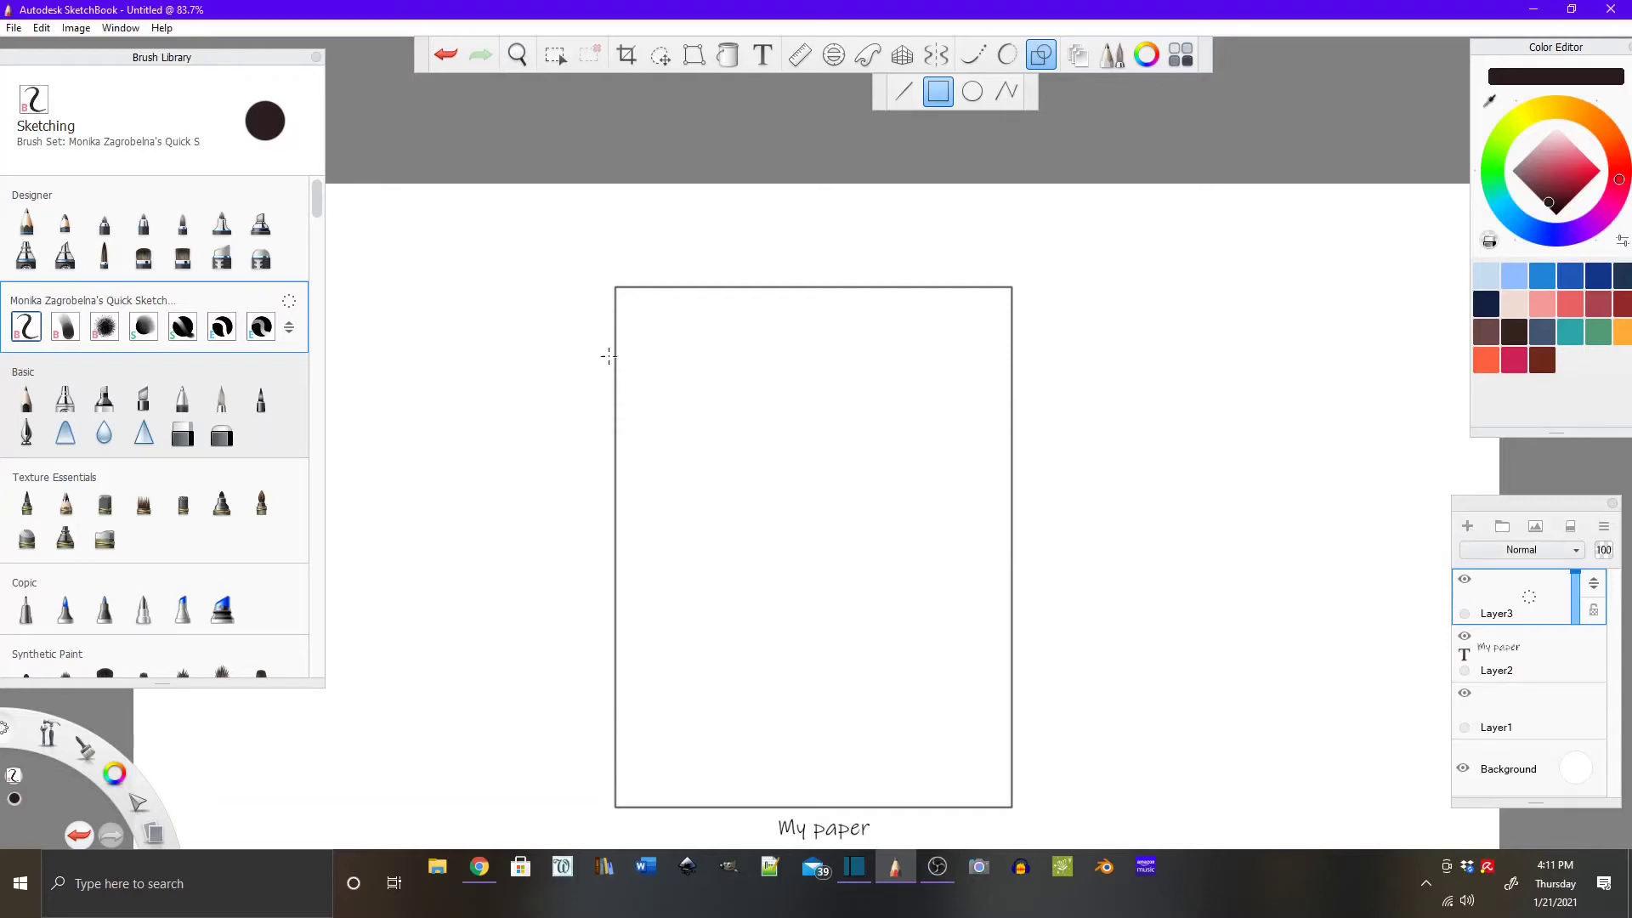
# Try drawing a rectangle over the upper two thirds of the paper outline and flood-filling it with the dark colour.
pyautogui.moveTo(620, 293)
pyautogui.mouseDown()
pyautogui.moveTo(975, 608)
pyautogui.moveTo(1019, 576)
pyautogui.moveTo(1014, 633)
pyautogui.mouseUp()
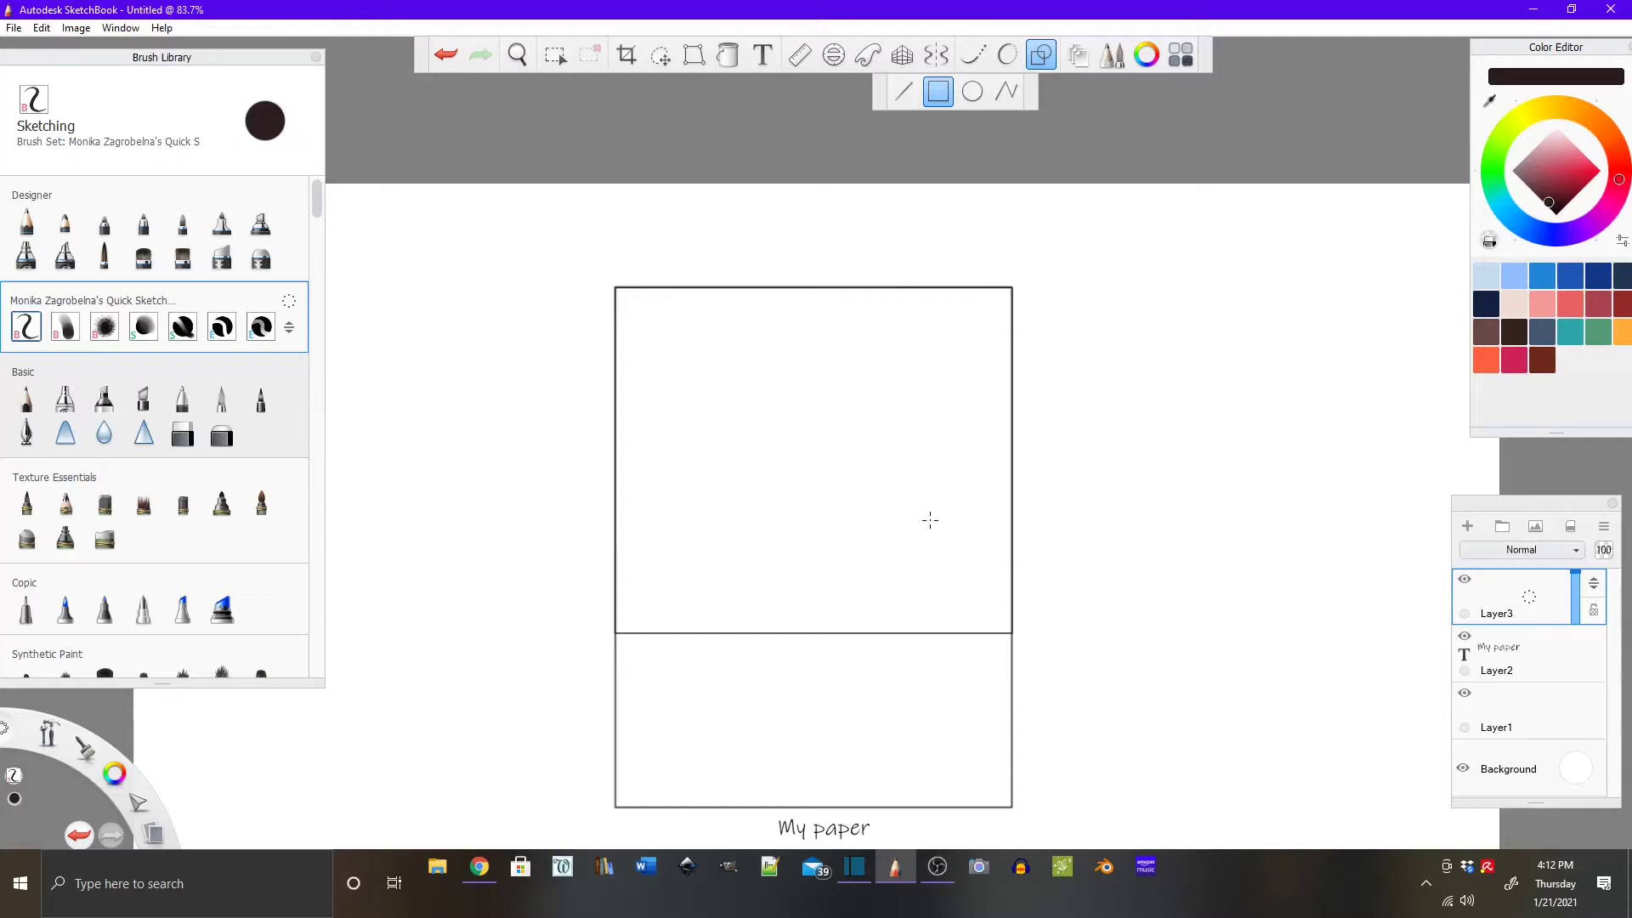
pyautogui.click(728, 55)
pyautogui.click(837, 385)
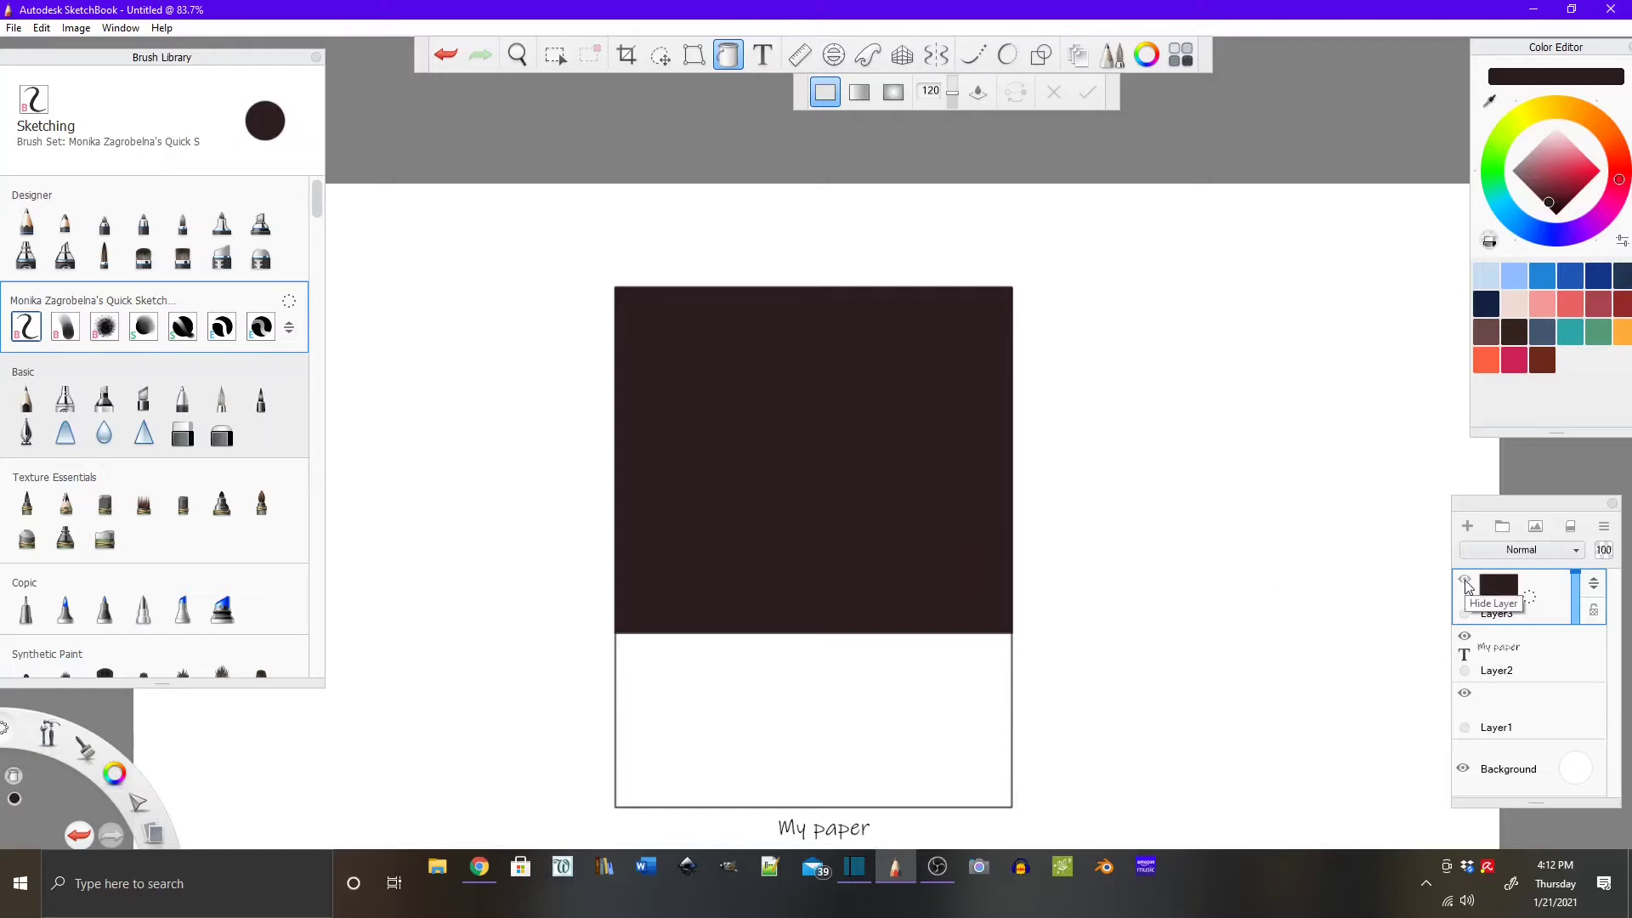
pyautogui.hotkey('ctrl', 'z')
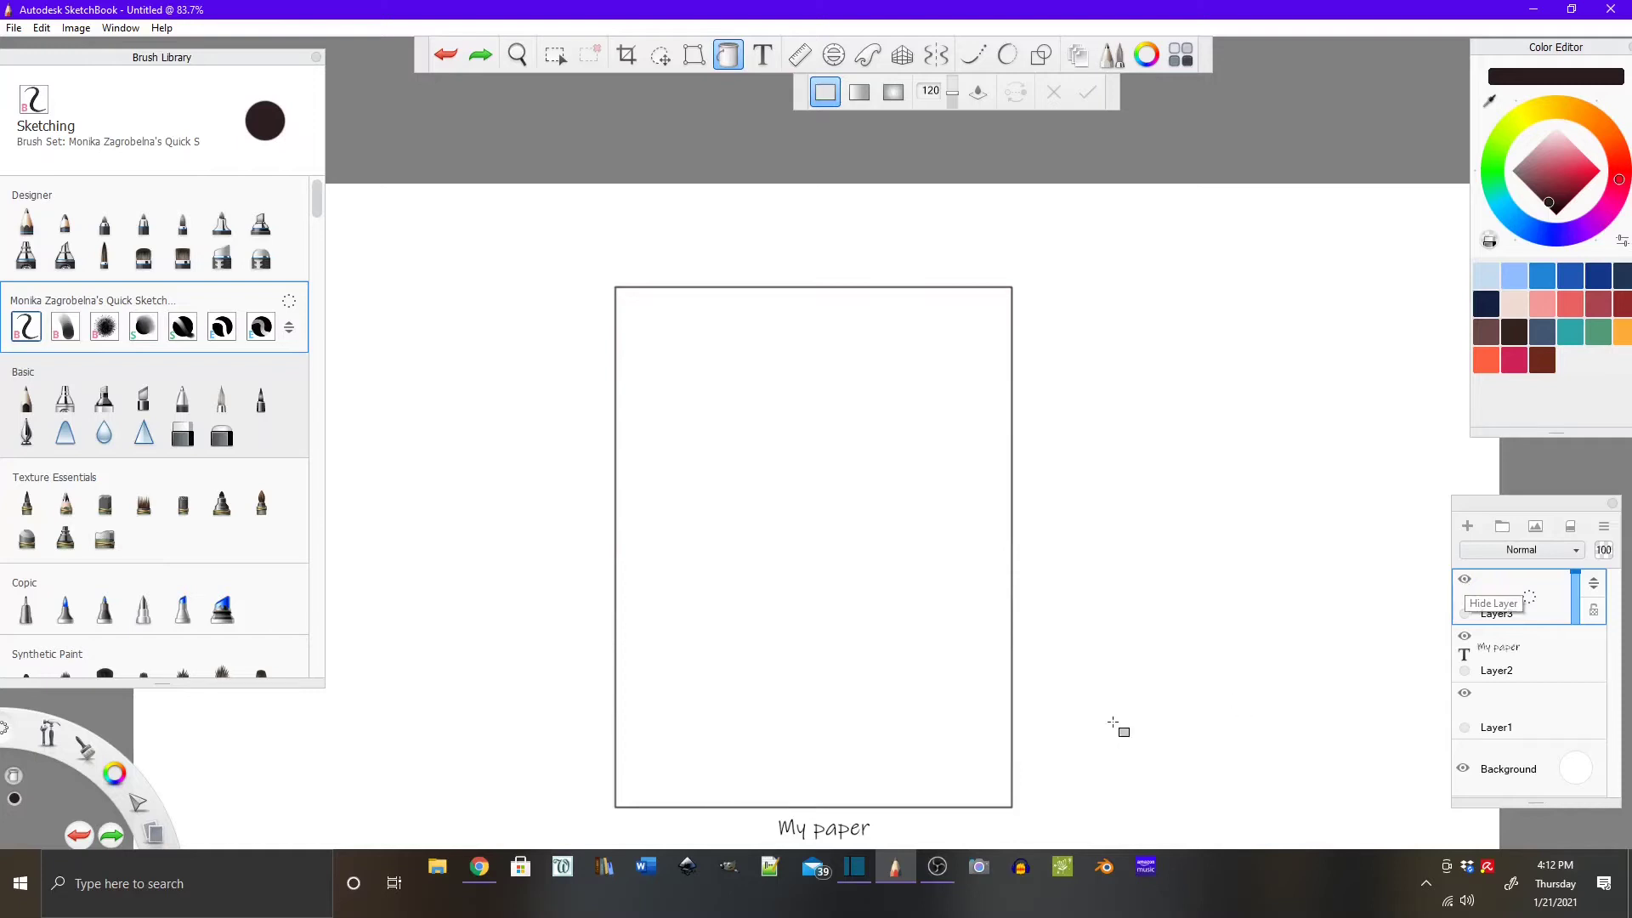
# Try a flood fill of the area outside the paper outline, undo it and leave the fill tool.
pyautogui.click(1246, 516)
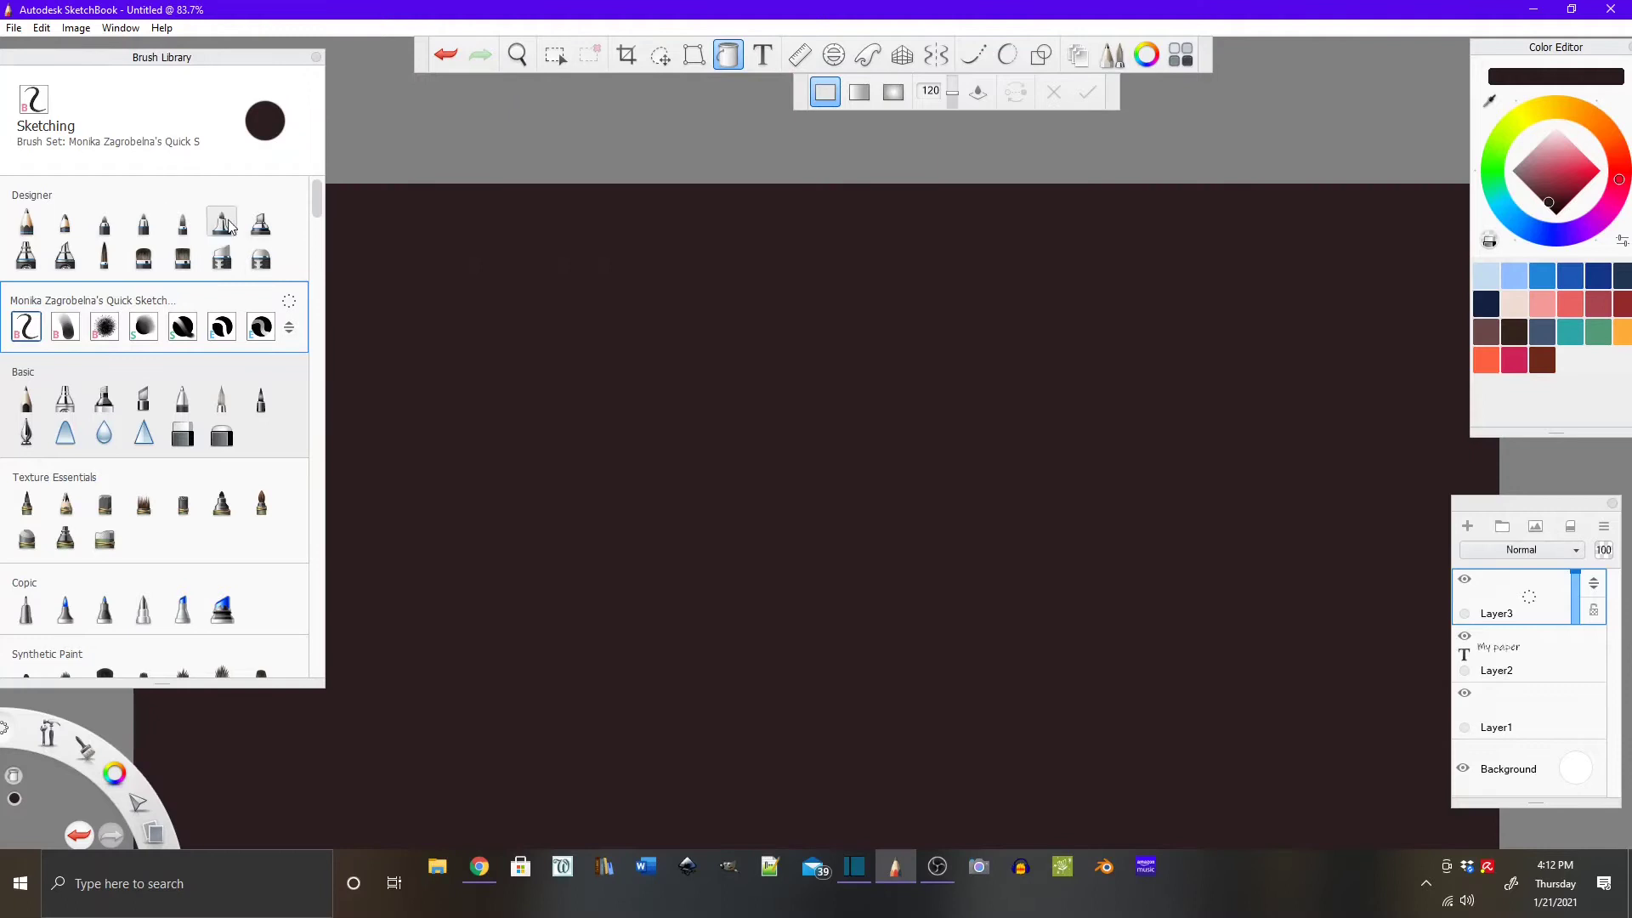
pyautogui.hotkey('ctrl', 'z')
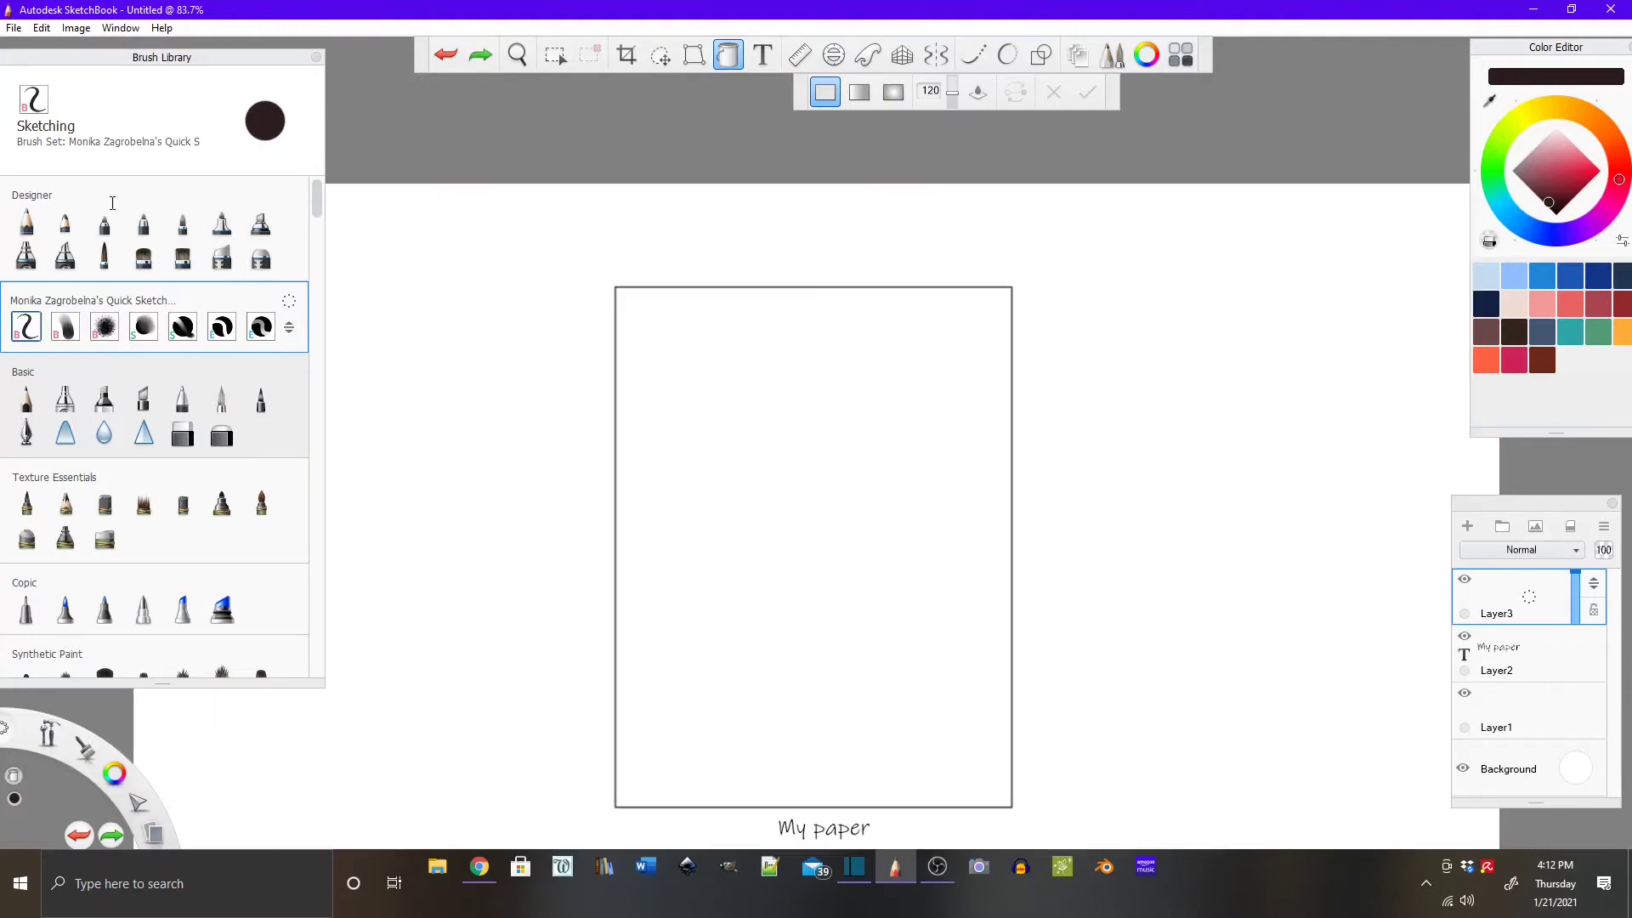
pyautogui.click(731, 58)
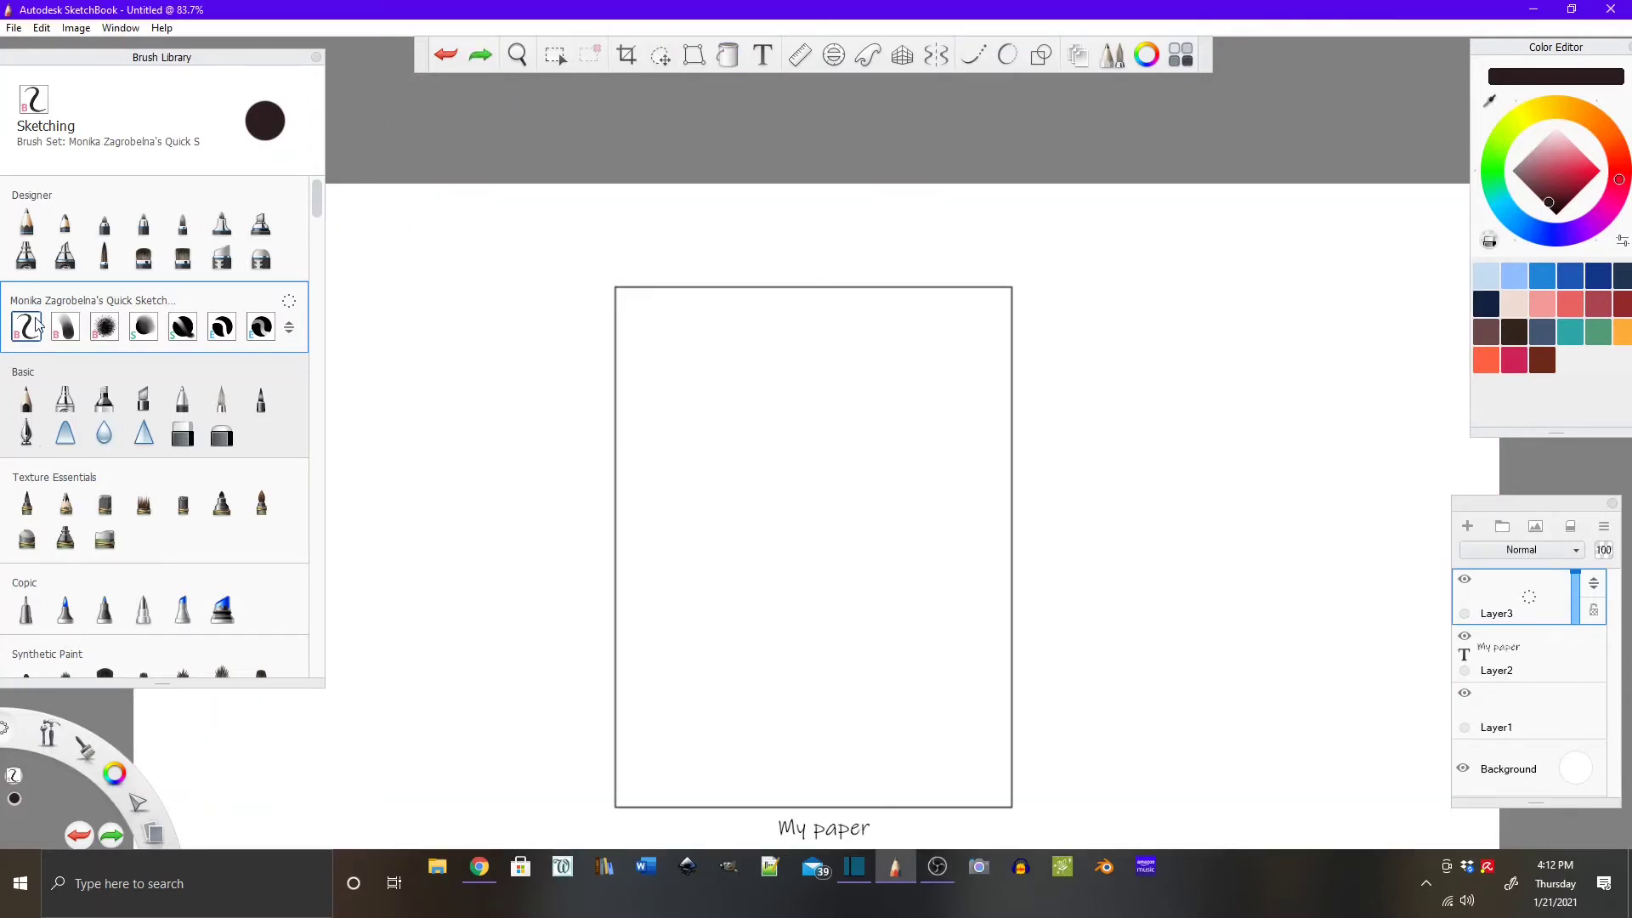
pyautogui.moveTo(420, 263); pyautogui.dragTo(451, 354)
pyautogui.hotkey('ctrl', 'z')
pyautogui.scroll(2, 839, 578)
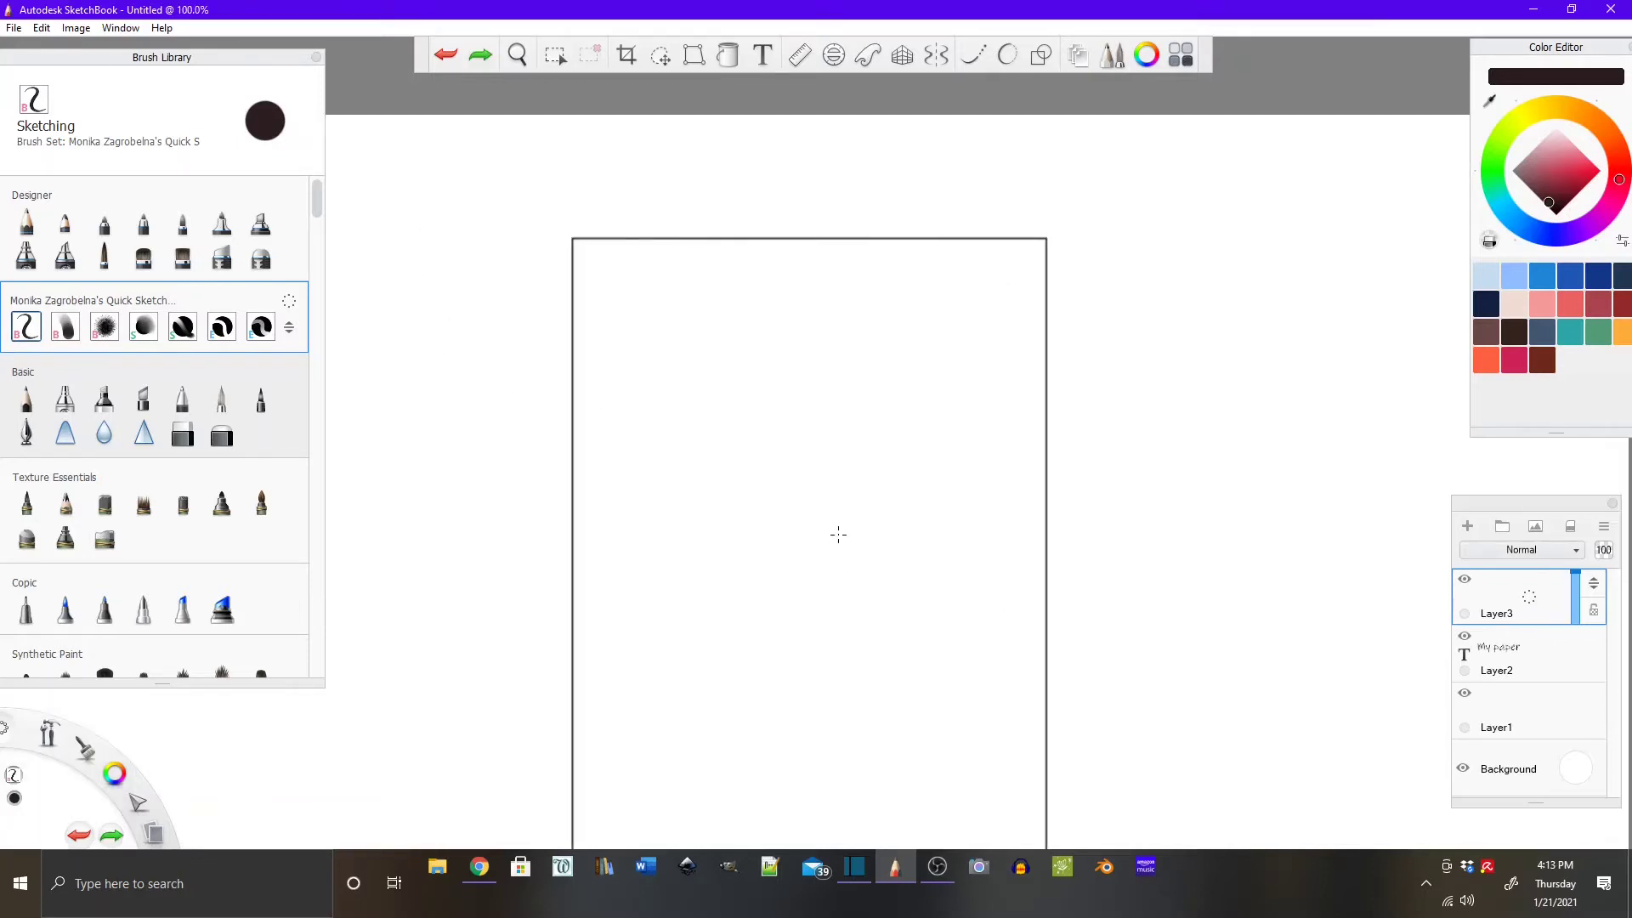
pyautogui.scroll(-2, 838, 535)
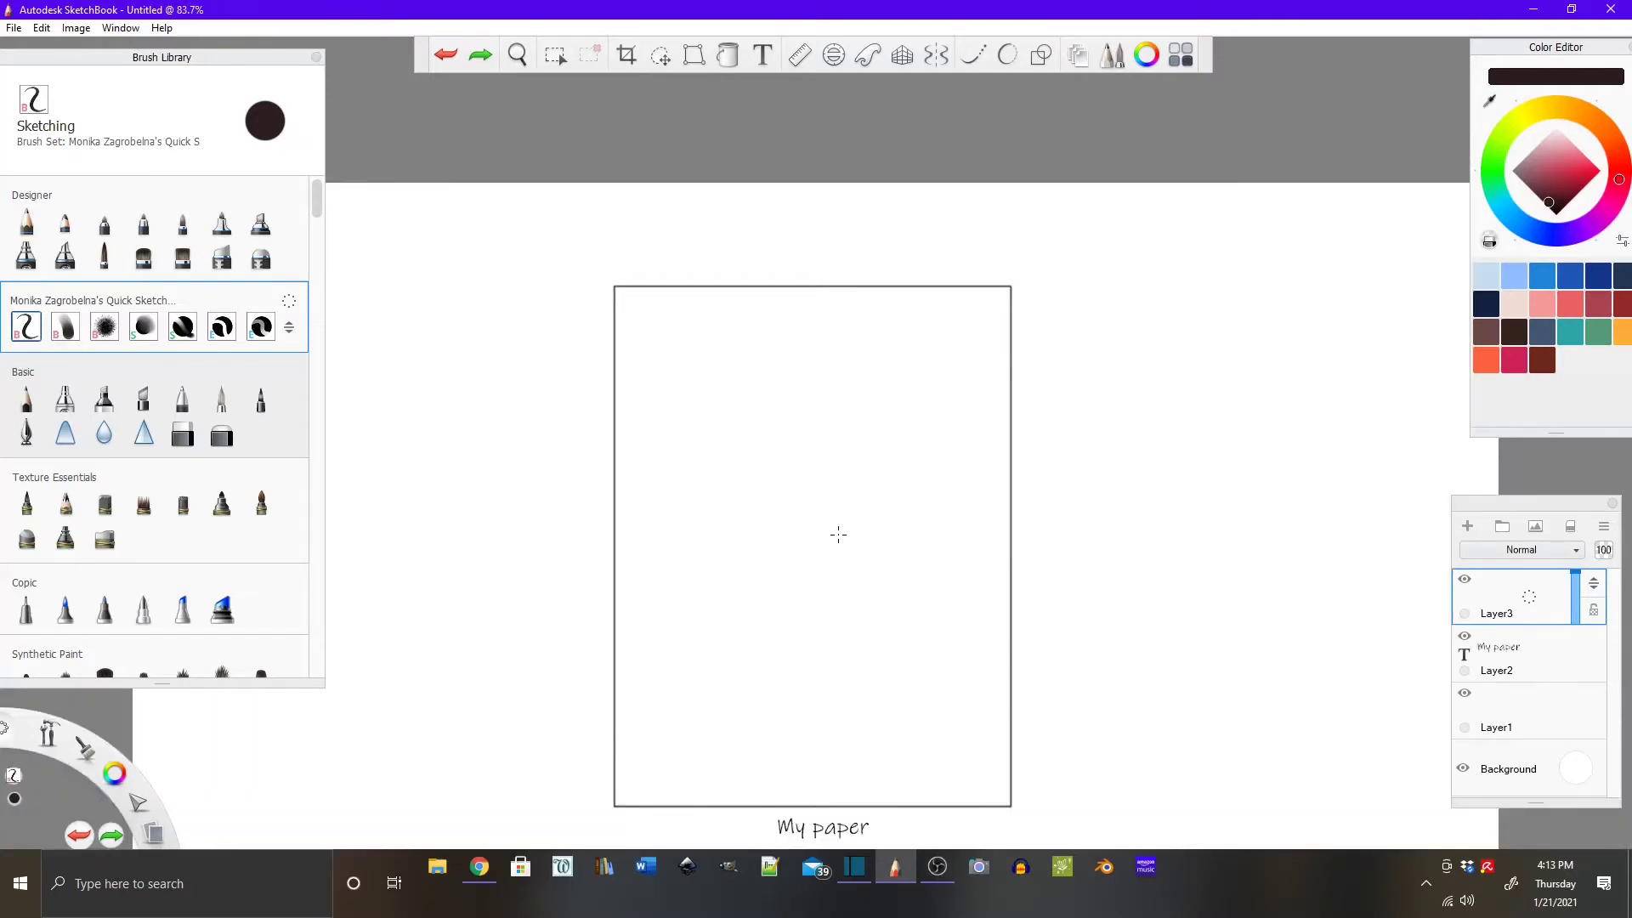
pyautogui.scroll(-2, 911, 736)
pyautogui.scroll(2, 834, 637)
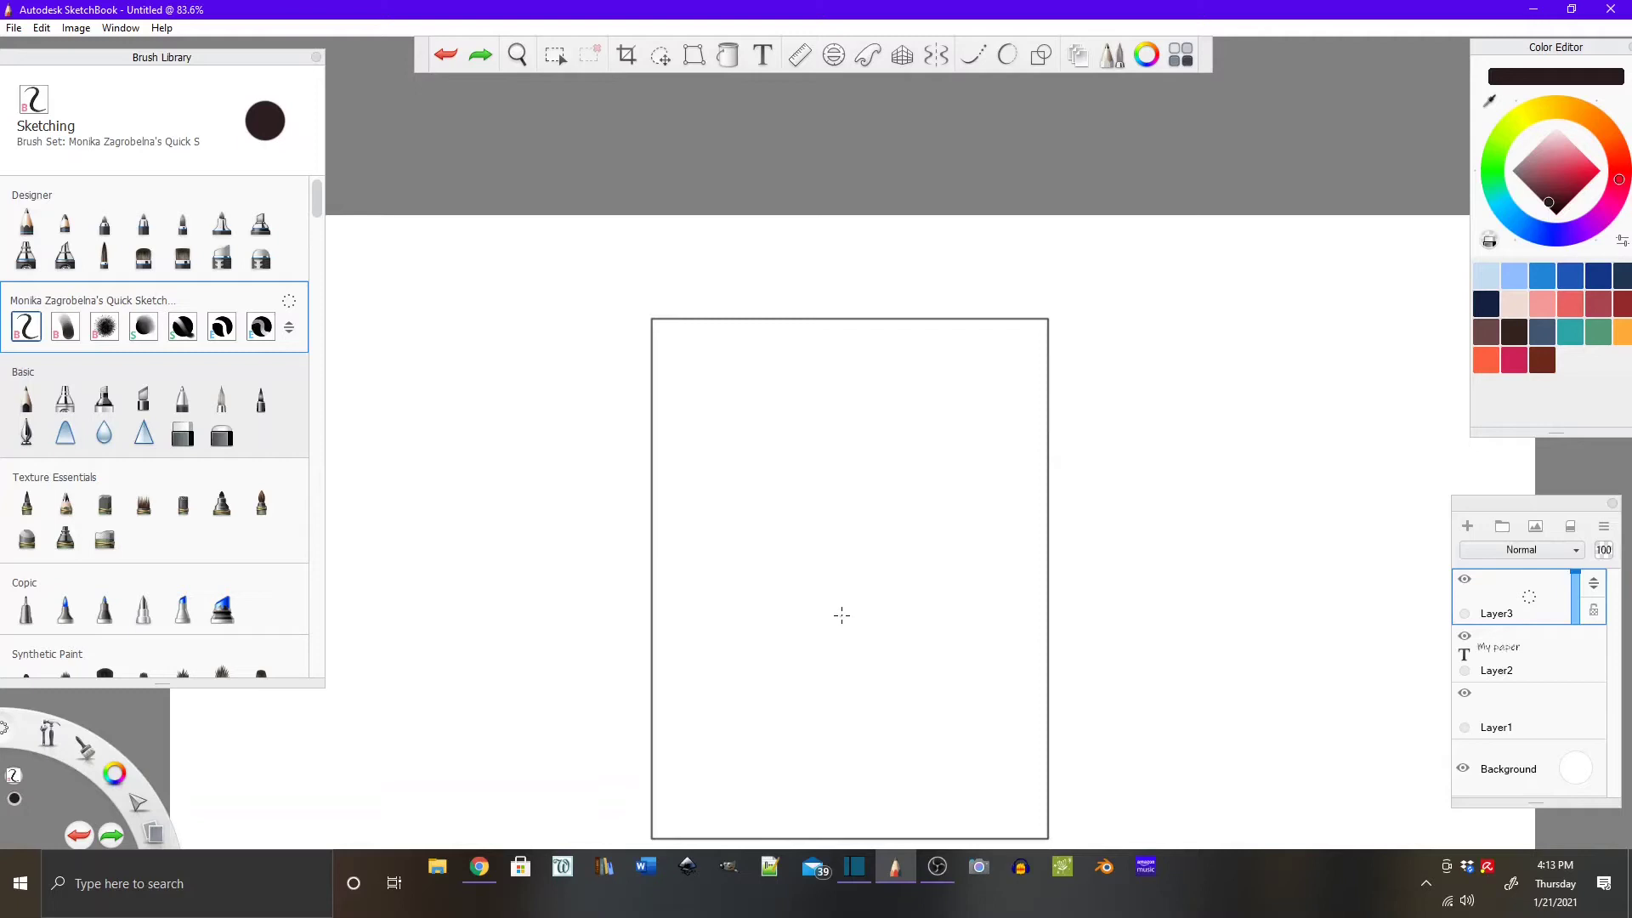
pyautogui.moveTo(835, 586)
pyautogui.mouseDown()
pyautogui.moveTo(841, 541)
pyautogui.moveTo(872, 530)
pyautogui.moveTo(842, 617)
pyautogui.mouseUp()
pyautogui.hotkey('ctrl', 'z')
# Set the Sketching brush's size to 2.7.
pyautogui.click(25, 330)
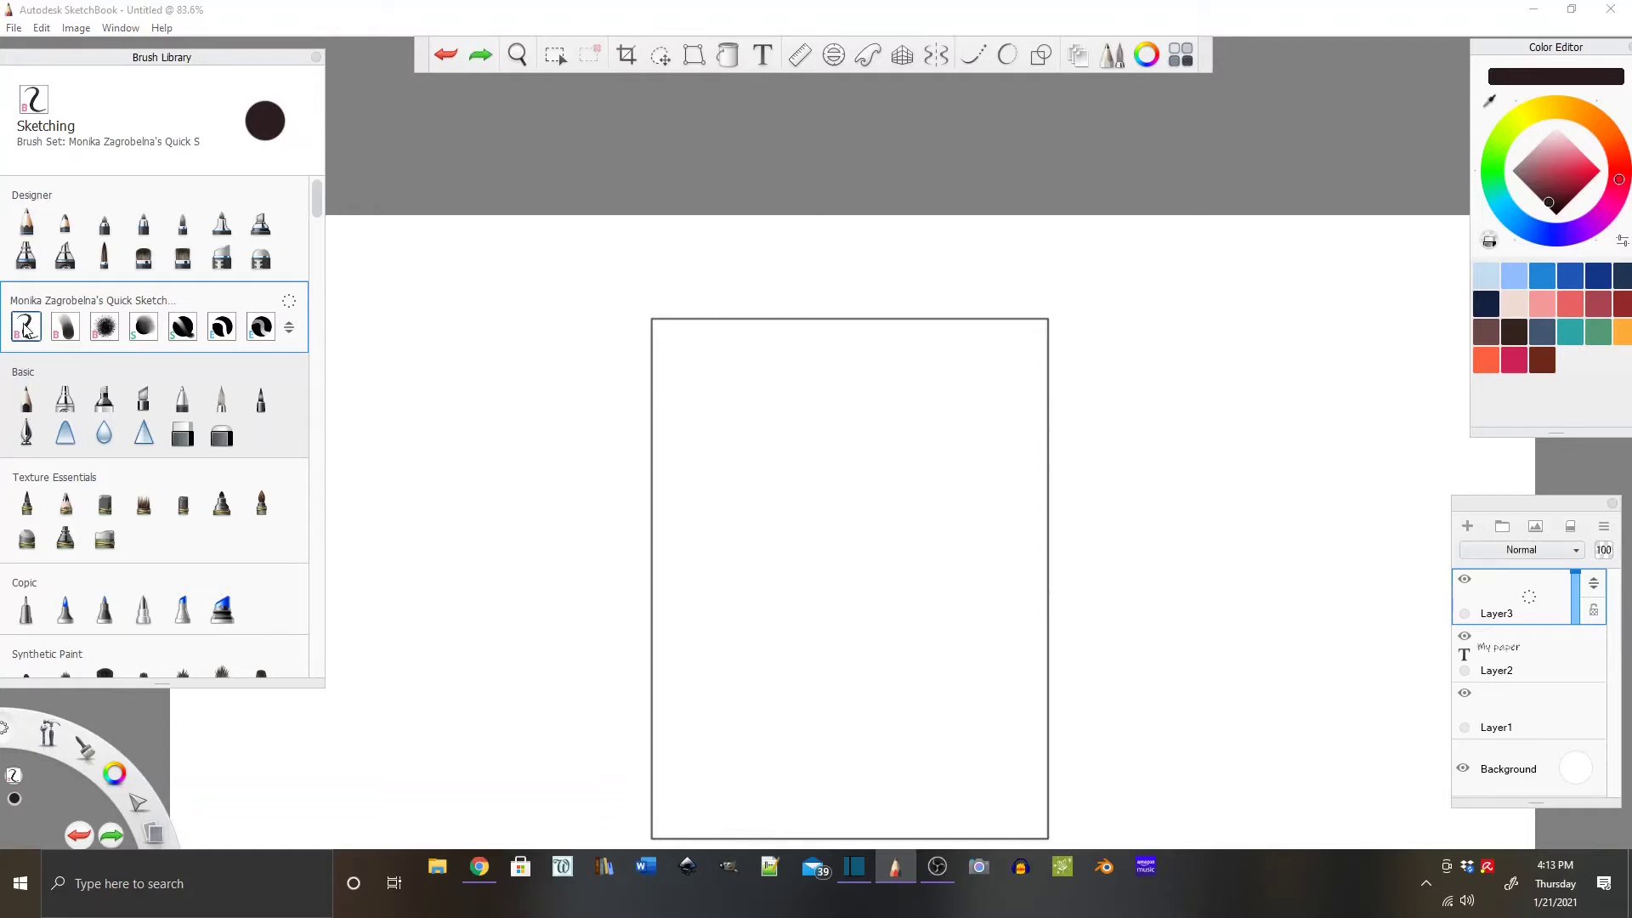
pyautogui.click(26, 330)
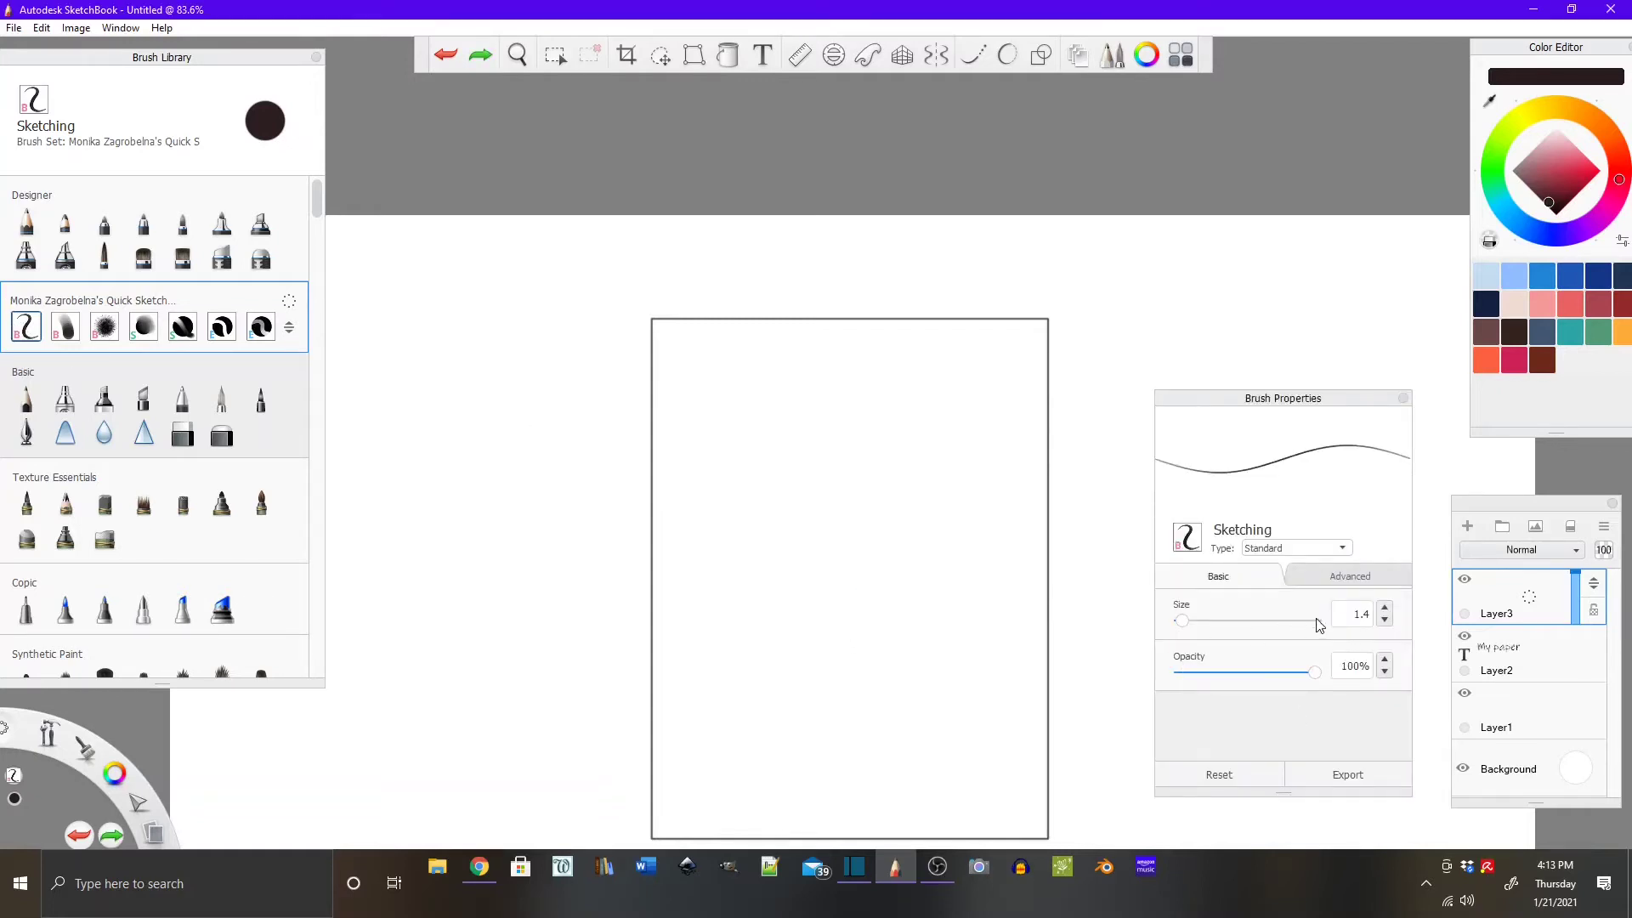
pyautogui.click(1382, 609)
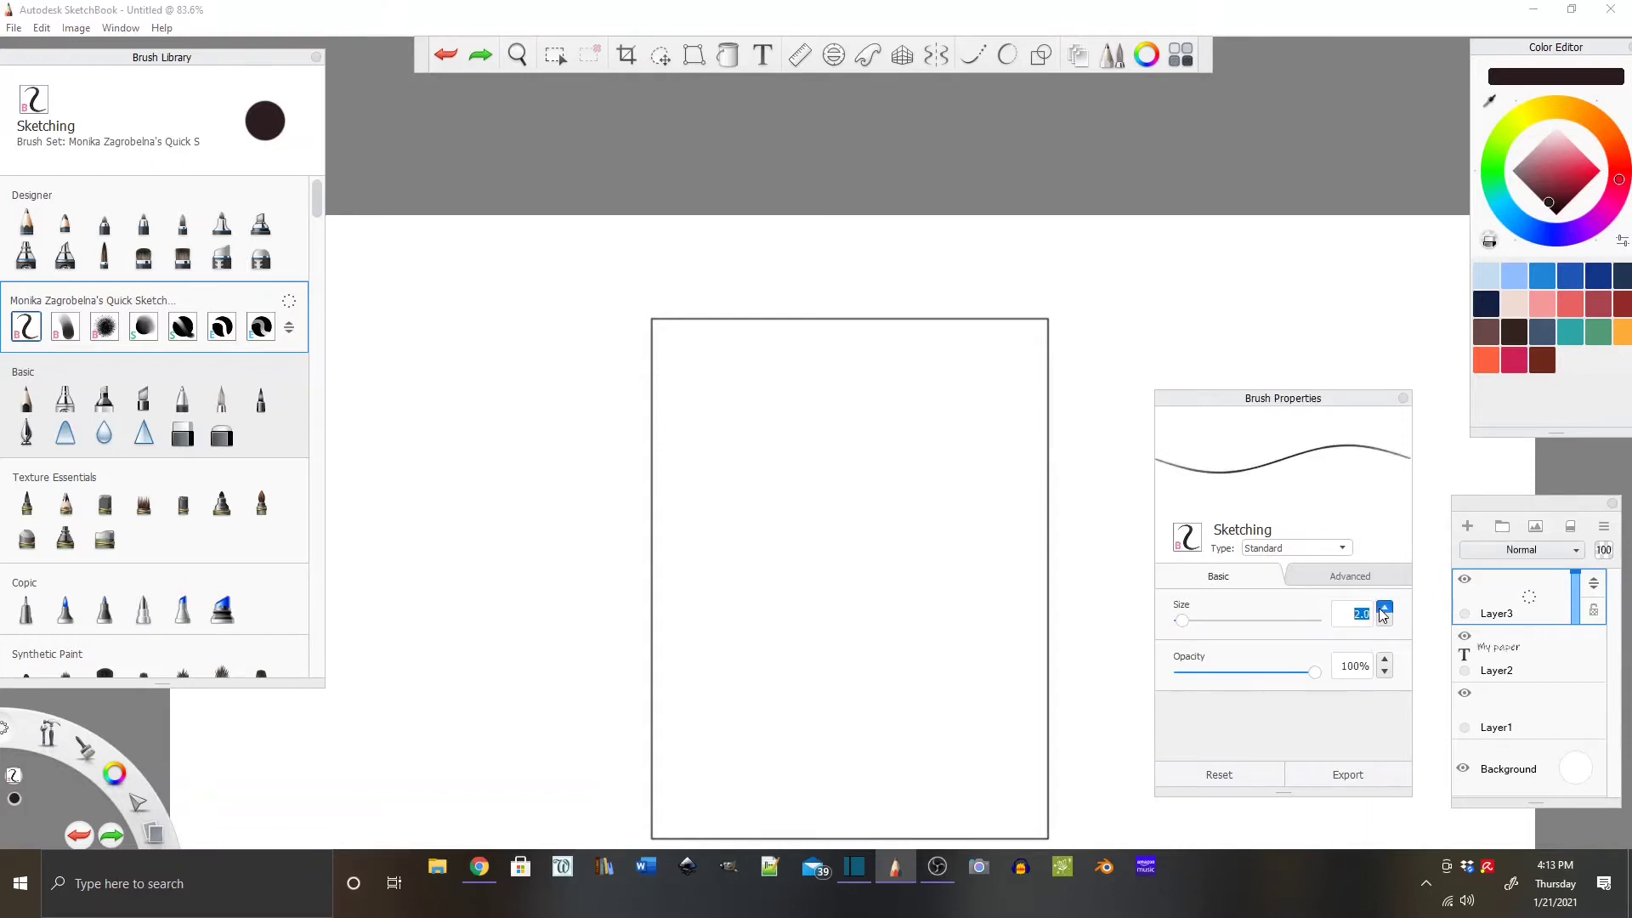
pyautogui.click(1382, 609)
pyautogui.click(1384, 609)
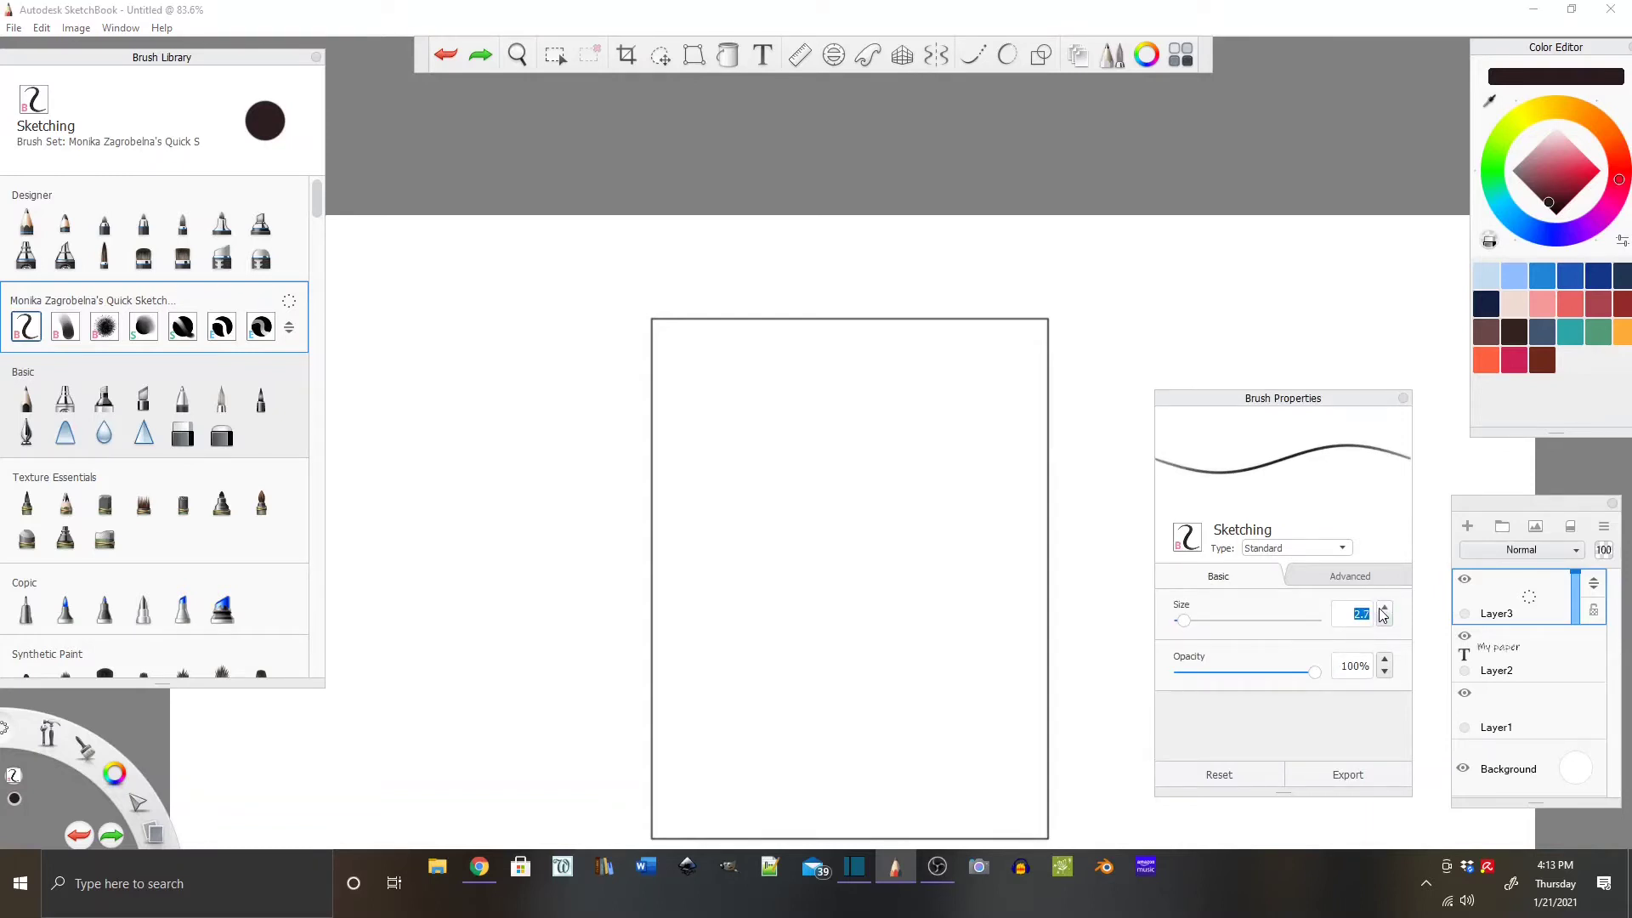
pyautogui.click(1403, 399)
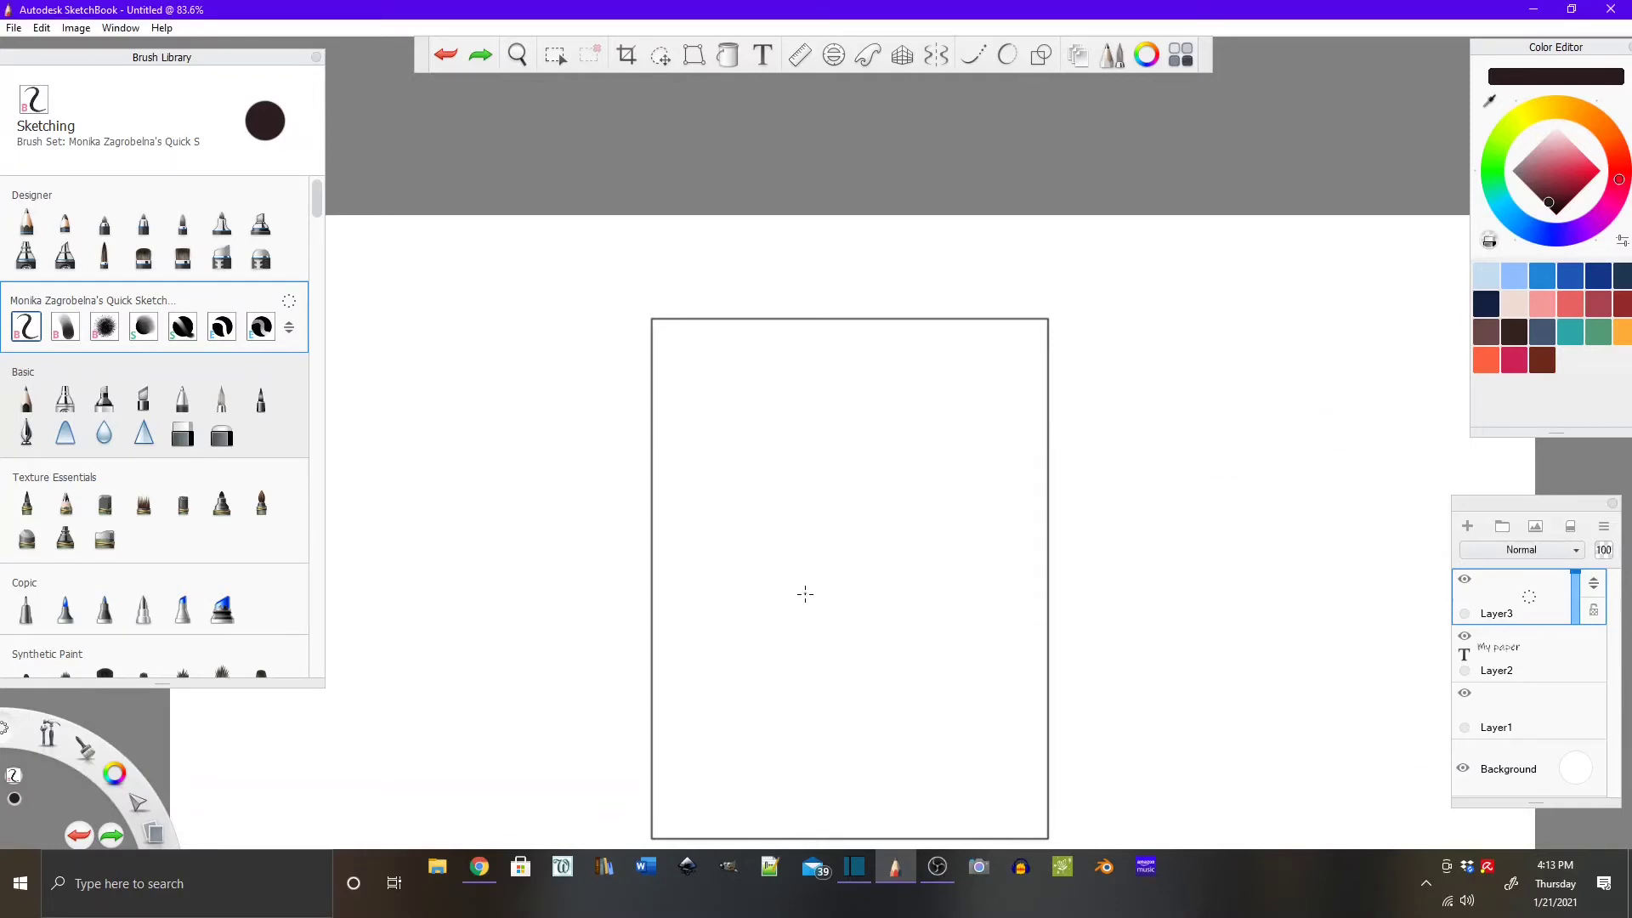
# Draw a narrow upright oval as the flower centre inside the paper outline, with one pointed petal on its top end.
pyautogui.moveTo(811, 601)
pyautogui.mouseDown()
pyautogui.moveTo(827, 520)
pyautogui.moveTo(850, 574)
pyautogui.moveTo(831, 612)
pyautogui.moveTo(813, 603)
pyautogui.mouseUp()
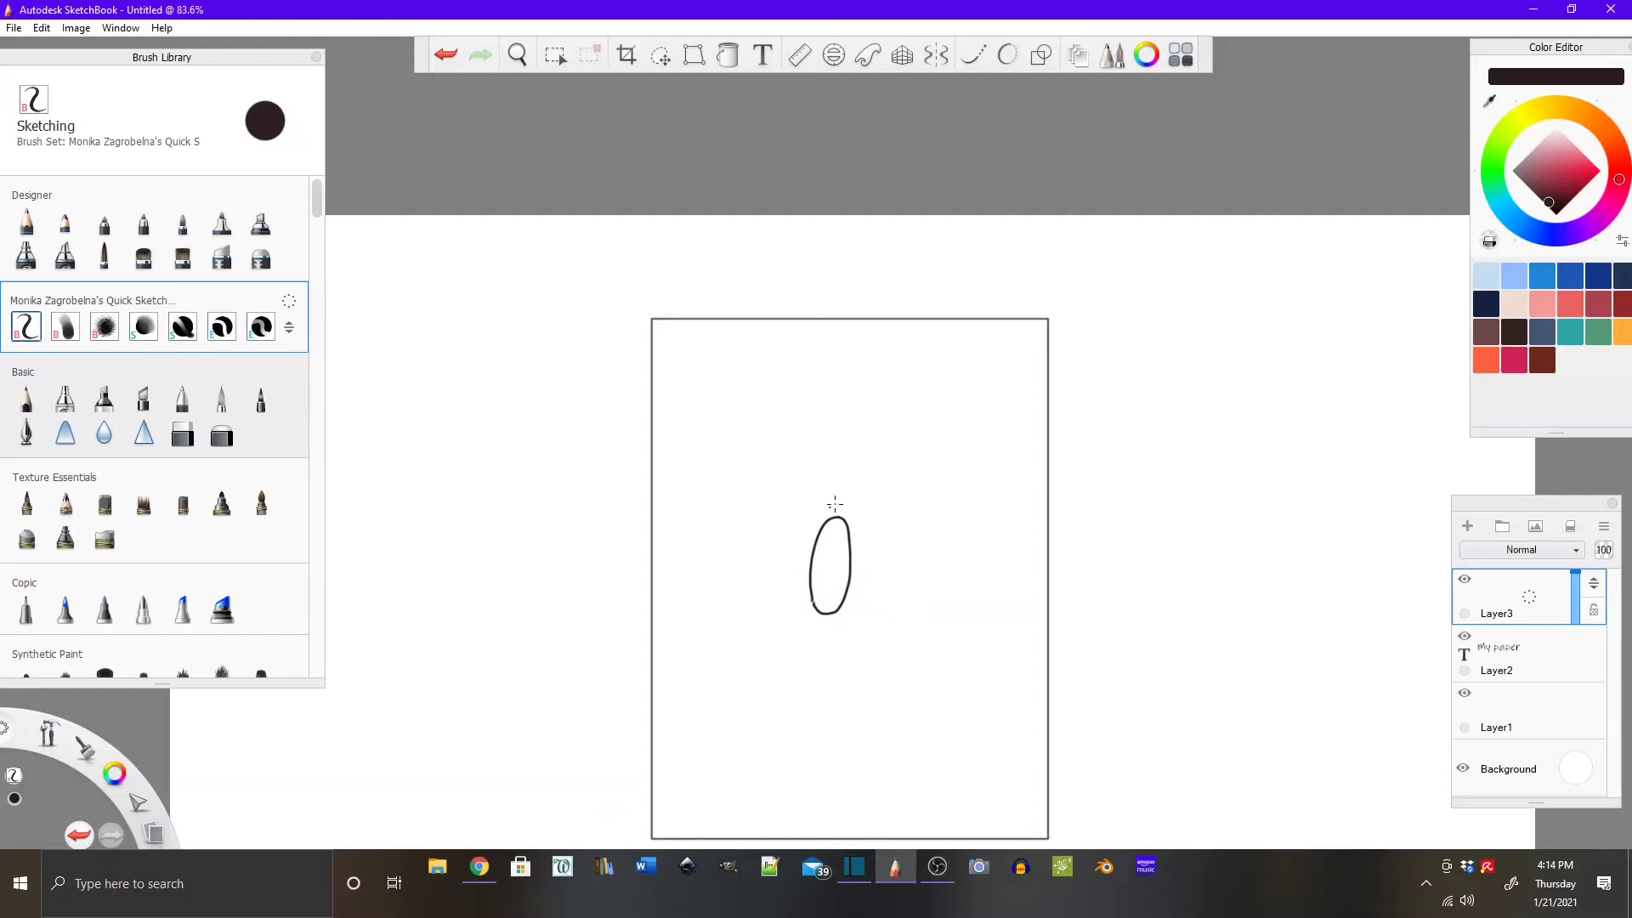
pyautogui.moveTo(829, 516)
pyautogui.mouseDown()
pyautogui.moveTo(850, 454)
pyautogui.moveTo(849, 515)
pyautogui.mouseUp()
pyautogui.hotkey('ctrl', 'z')
pyautogui.moveTo(835, 514)
pyautogui.mouseDown()
pyautogui.moveTo(851, 473)
pyautogui.moveTo(849, 521)
pyautogui.mouseUp()
# Sketch an example circle beside the paper with sample petal shapes around it: pointed, rounded, narrow-tipped, ragged-edged, short and long.
pyautogui.moveTo(1290, 382)
pyautogui.mouseDown()
pyautogui.moveTo(1225, 392)
pyautogui.moveTo(1226, 478)
pyautogui.moveTo(1296, 479)
pyautogui.moveTo(1314, 421)
pyautogui.moveTo(1292, 390)
pyautogui.mouseUp()
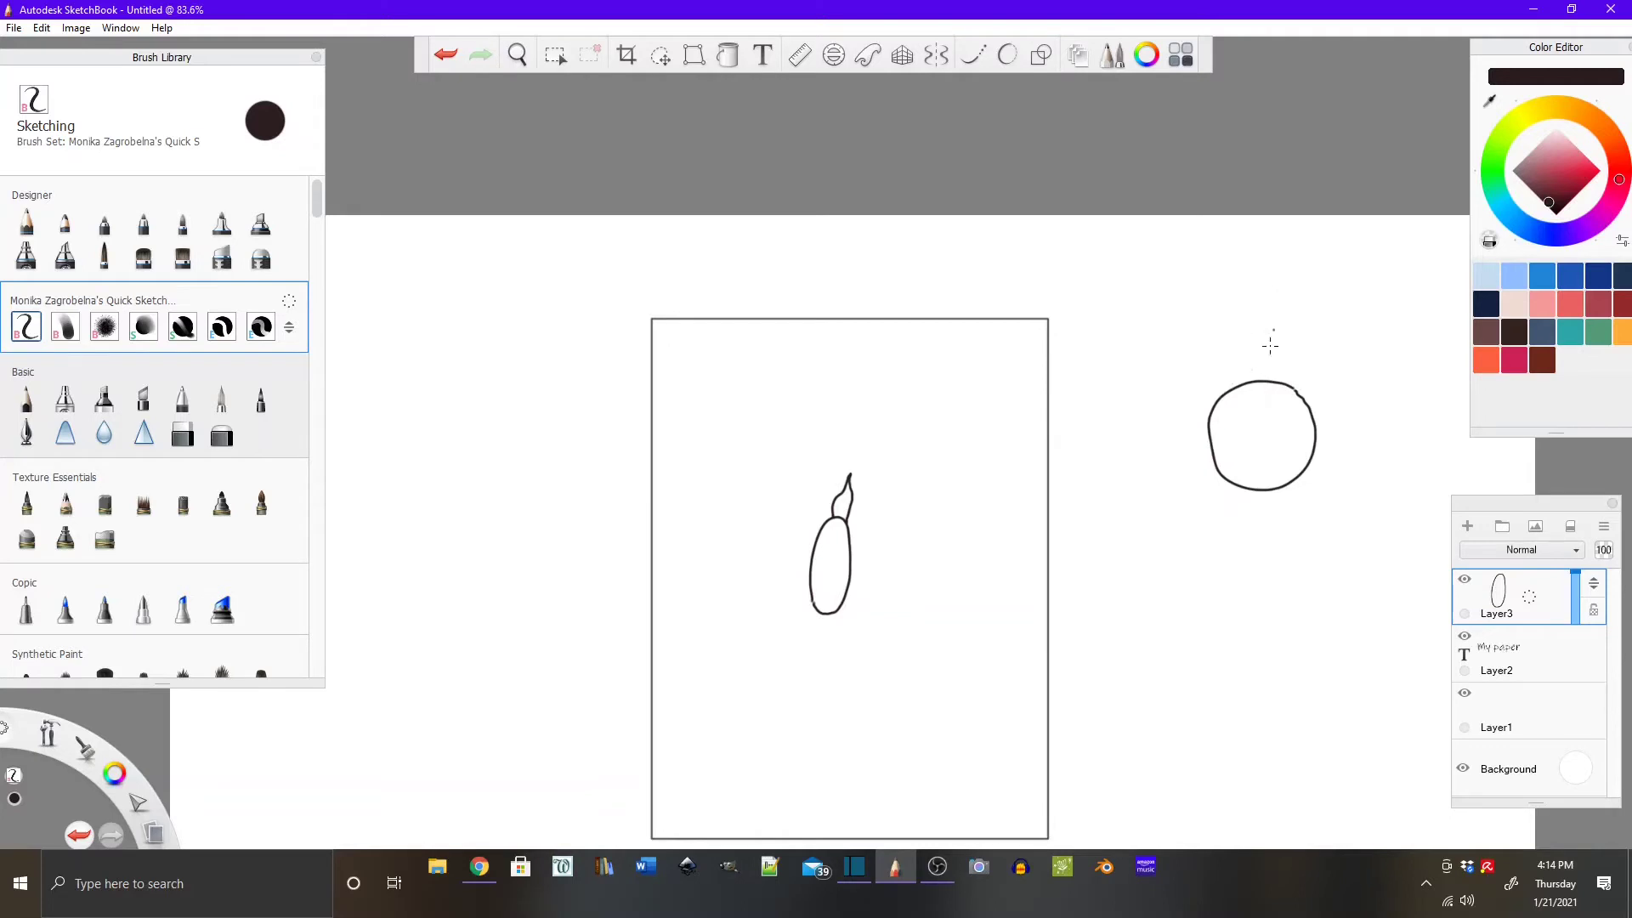
pyautogui.moveTo(1160, 684)
pyautogui.mouseDown()
pyautogui.moveTo(1186, 602)
pyautogui.moveTo(1198, 683)
pyautogui.moveTo(1273, 641)
pyautogui.moveTo(1275, 691)
pyautogui.mouseUp()
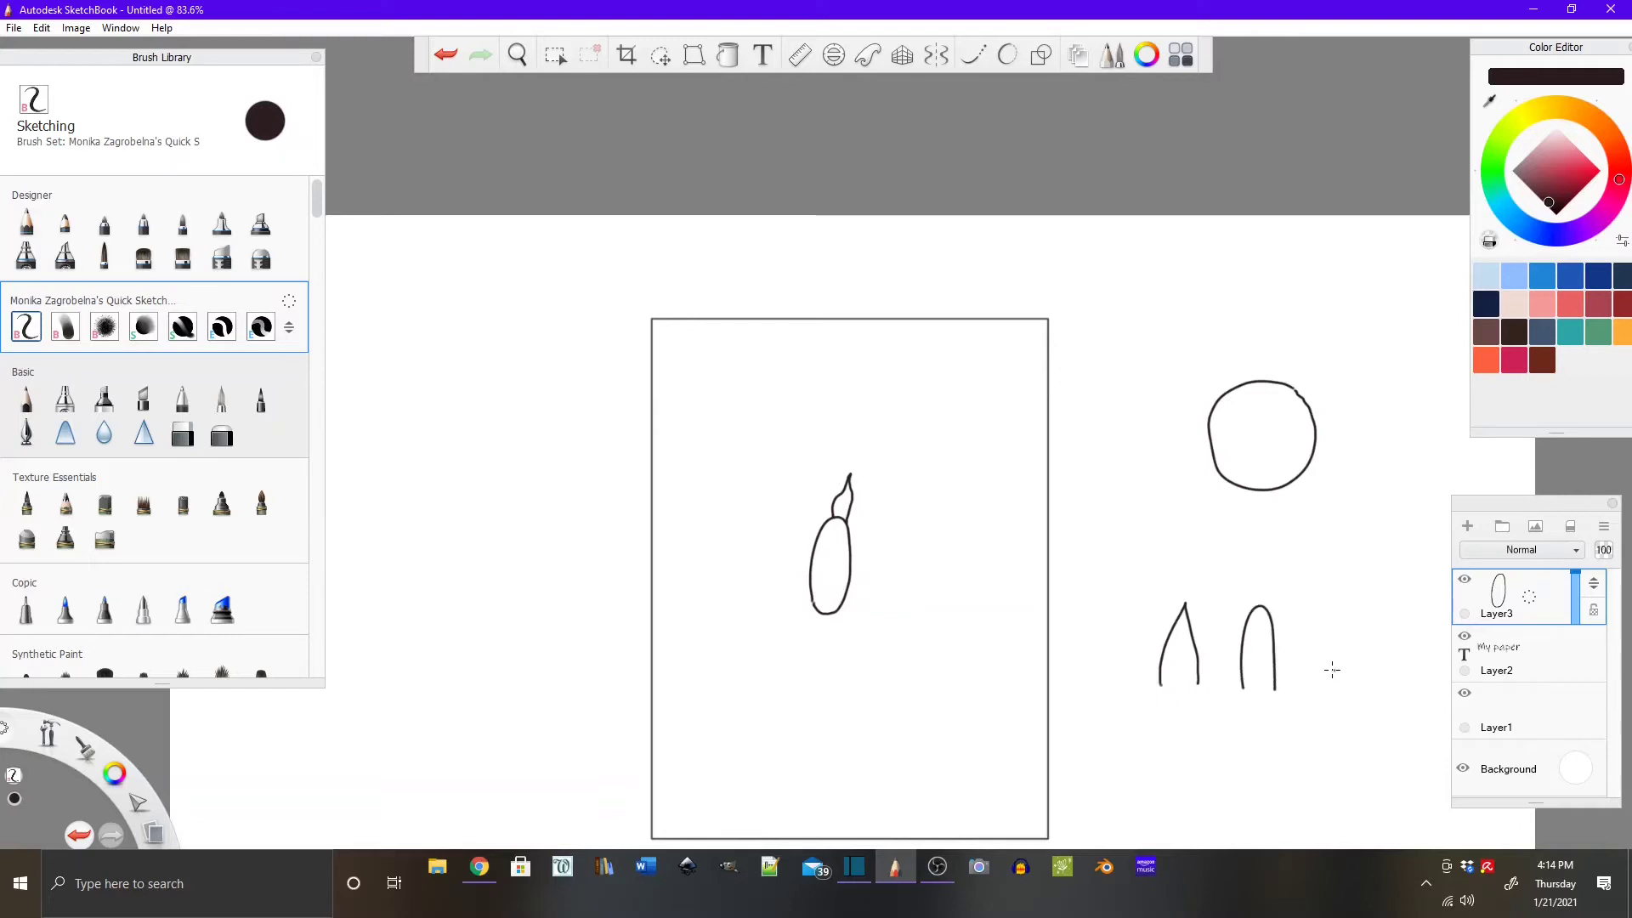
pyautogui.moveTo(1319, 682)
pyautogui.mouseDown()
pyautogui.moveTo(1345, 599)
pyautogui.moveTo(1368, 685)
pyautogui.mouseUp()
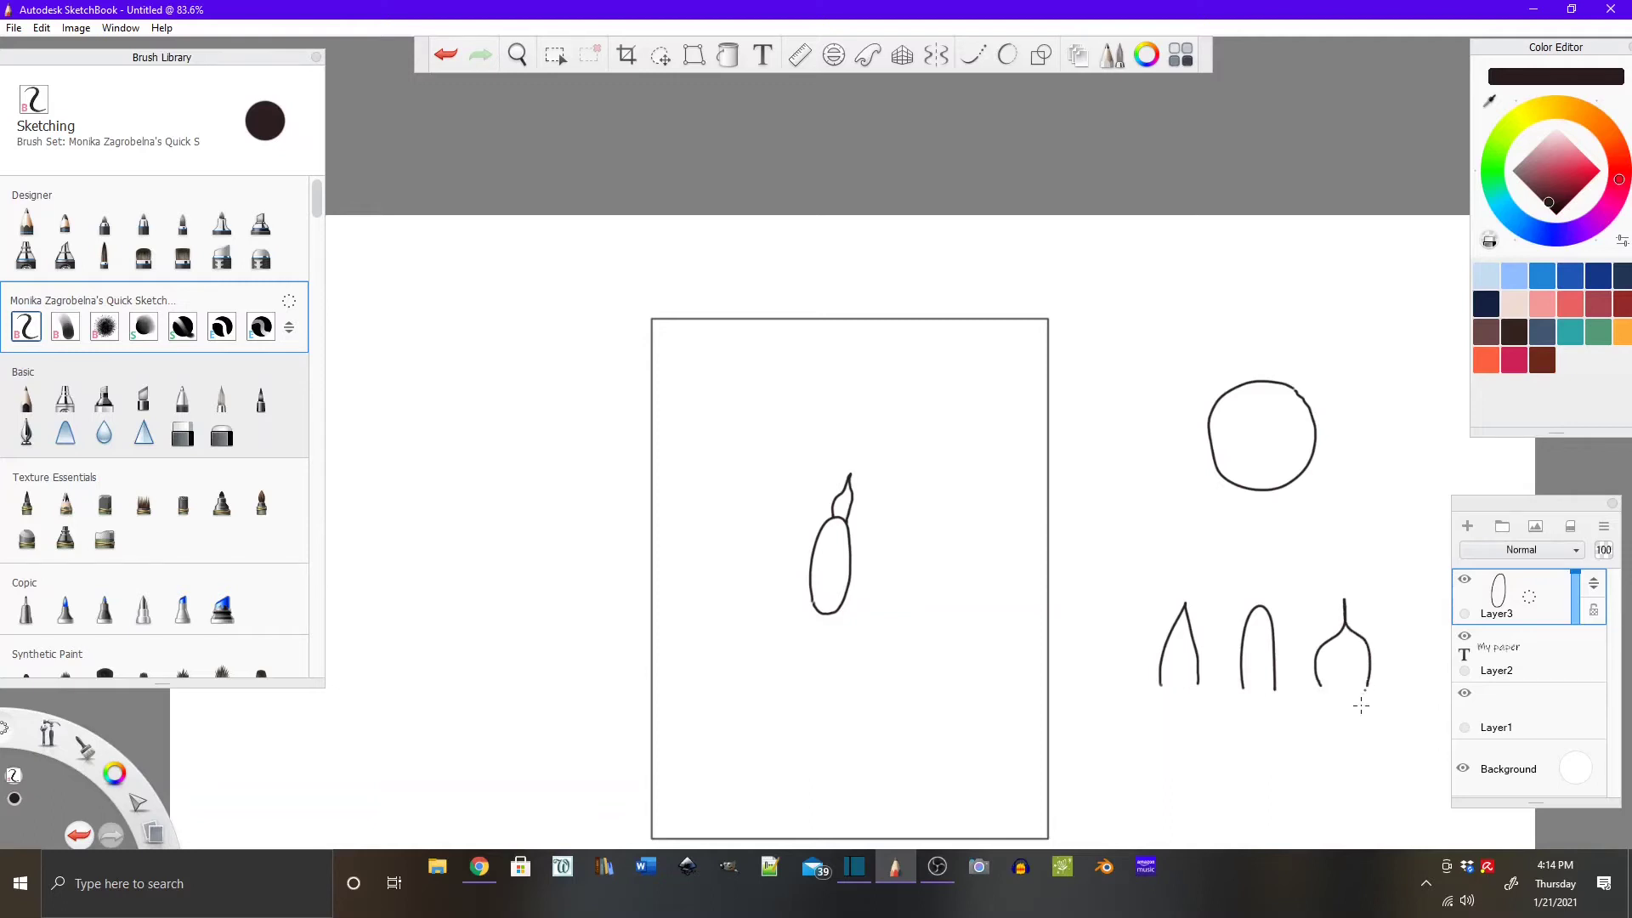
pyautogui.moveTo(1184, 770)
pyautogui.mouseDown()
pyautogui.moveTo(1188, 729)
pyautogui.moveTo(1216, 712)
pyautogui.moveTo(1244, 723)
pyautogui.moveTo(1250, 753)
pyautogui.moveTo(1230, 774)
pyautogui.mouseUp()
pyautogui.moveTo(1172, 544)
pyautogui.mouseDown()
pyautogui.moveTo(1162, 566)
pyautogui.moveTo(1188, 581)
pyautogui.mouseUp()
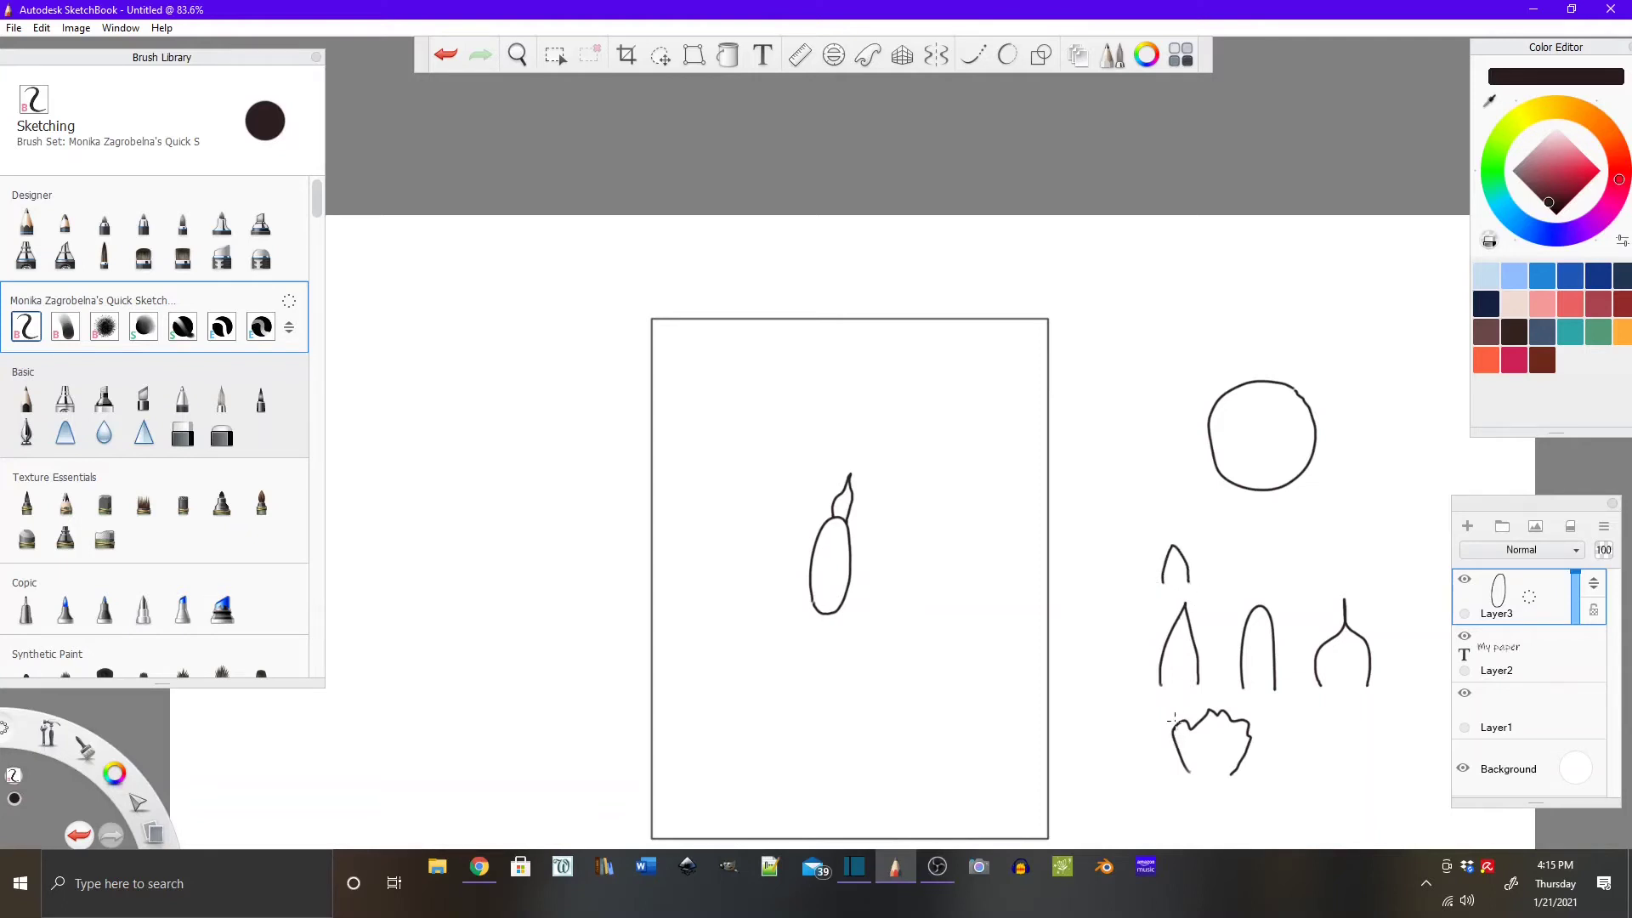
pyautogui.moveTo(1157, 520)
pyautogui.mouseDown()
pyautogui.moveTo(1167, 383)
pyautogui.moveTo(1190, 527)
pyautogui.mouseUp()
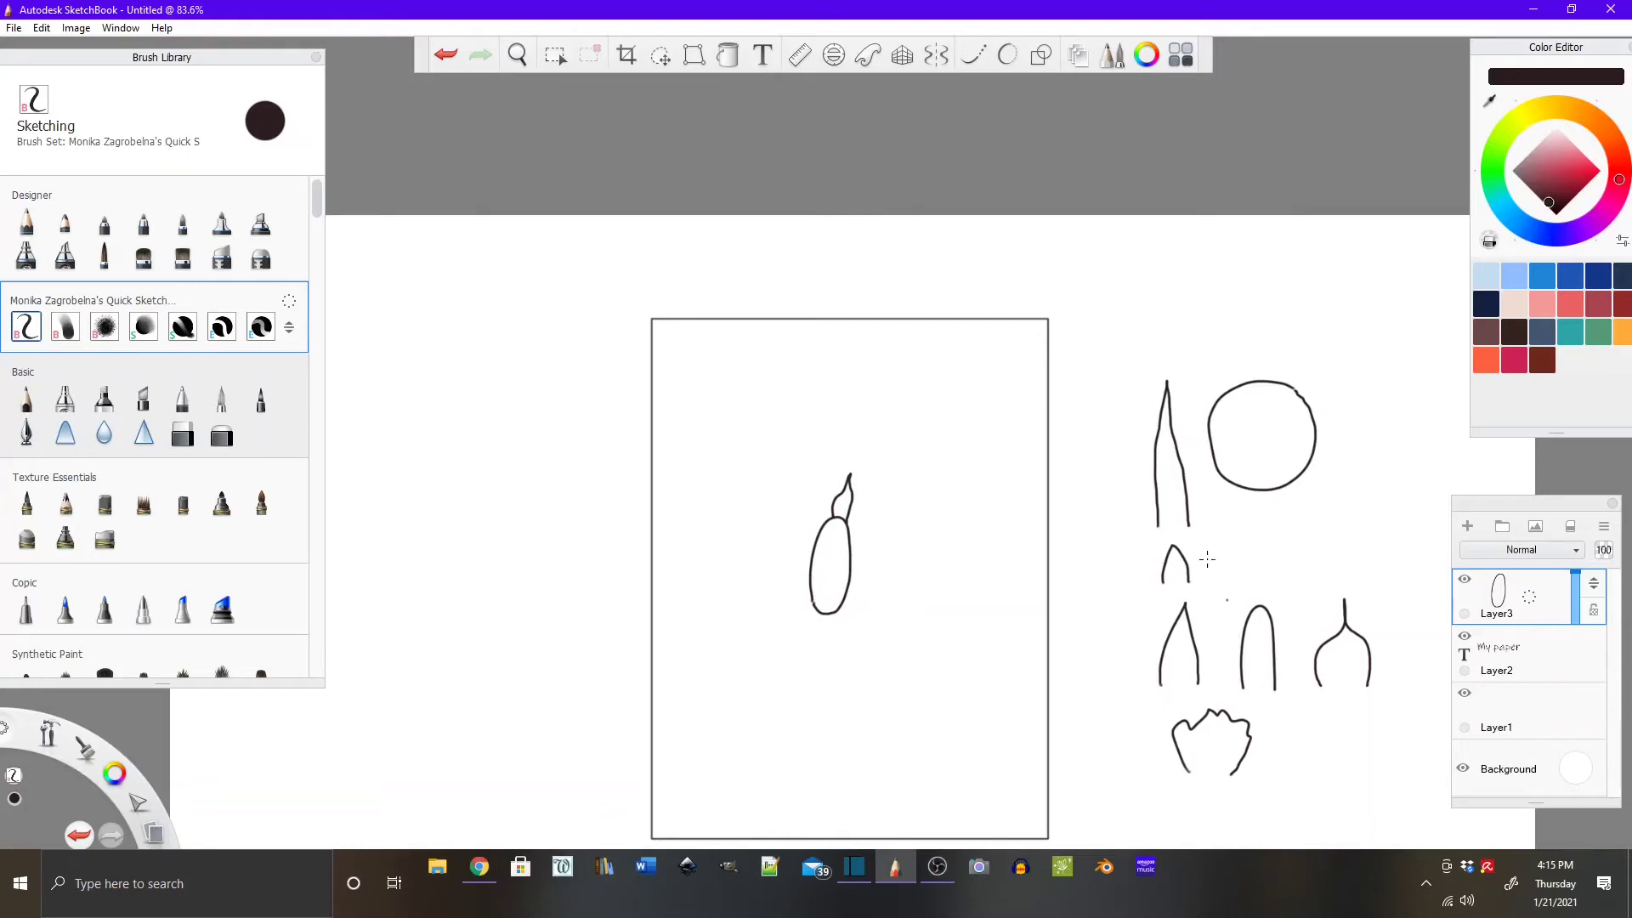
# Draw a pointed petal on top of the example circle and a small flower with crowded petals above it.
pyautogui.press('ctrl')
pyautogui.moveTo(1251, 383)
pyautogui.mouseDown()
pyautogui.moveTo(1262, 314)
pyautogui.moveTo(1280, 379)
pyautogui.moveTo(1251, 382)
pyautogui.moveTo(1284, 389)
pyautogui.mouseUp()
pyautogui.moveTo(1142, 277)
pyautogui.mouseDown()
pyautogui.moveTo(1133, 299)
pyautogui.moveTo(1147, 251)
pyautogui.moveTo(1168, 306)
pyautogui.moveTo(1122, 256)
pyautogui.moveTo(1131, 295)
pyautogui.moveTo(1082, 298)
pyautogui.mouseUp()
# Undo the small crowded example flower.
pyautogui.hotkey('ctrl', 'z')
pyautogui.hotkey('ctrl', 'z')
pyautogui.hotkey('ctrl', 'z')
pyautogui.hotkey('ctrl', 'z')
pyautogui.hotkey('ctrl', 'z')
pyautogui.hotkey('ctrl', 'z')
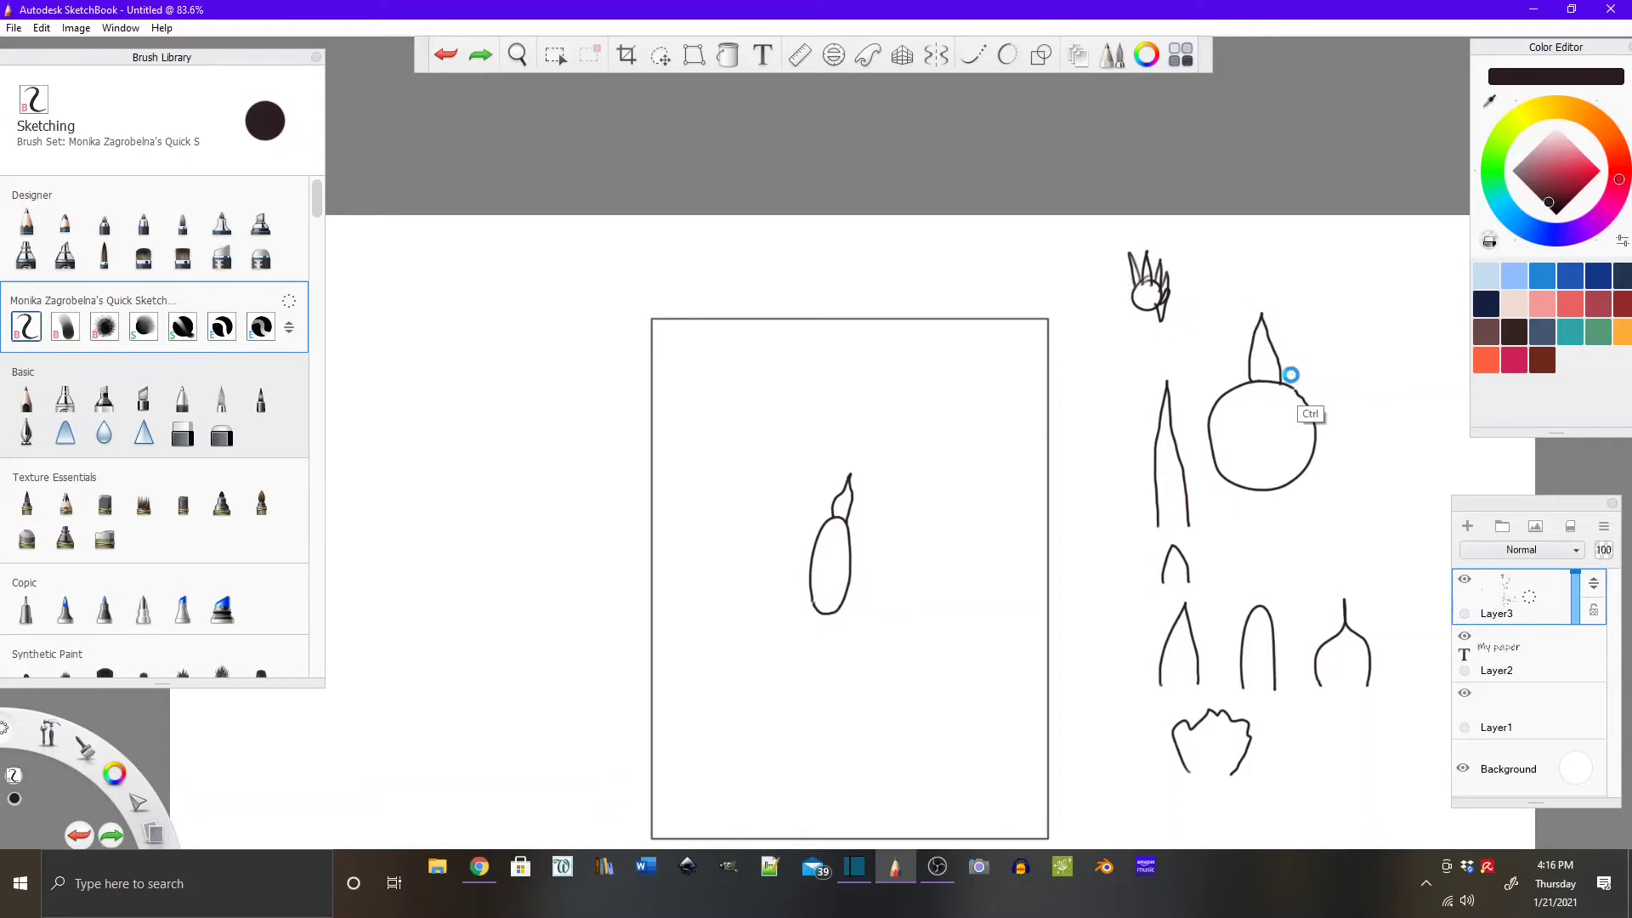
pyautogui.hotkey('ctrl', 'z')
pyautogui.hotkey('ctrl', 'z')
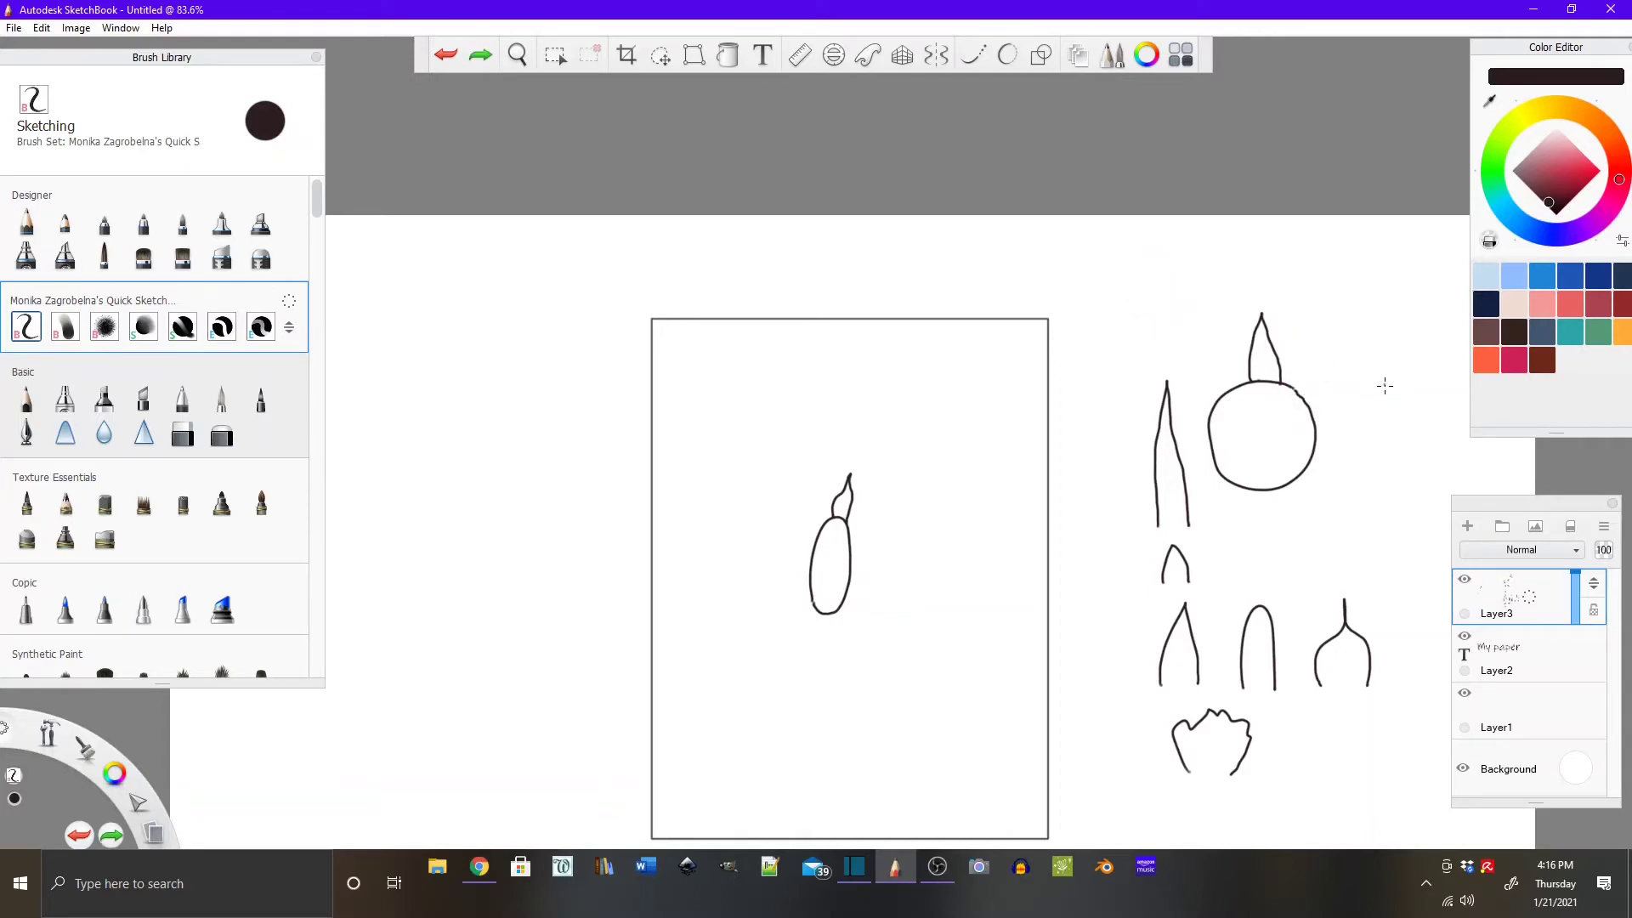
# Draw pointed petals on the lower, right and left sides of the example circle.
pyautogui.click(1252, 488)
pyautogui.moveTo(1253, 489); pyautogui.dragTo(1255, 550)
pyautogui.moveTo(1271, 493); pyautogui.dragTo(1255, 549)
pyautogui.moveTo(1314, 421); pyautogui.dragTo(1363, 425)
pyautogui.moveTo(1167, 424)
pyautogui.mouseDown()
pyautogui.moveTo(1205, 417)
pyautogui.moveTo(1210, 440)
pyautogui.mouseUp()
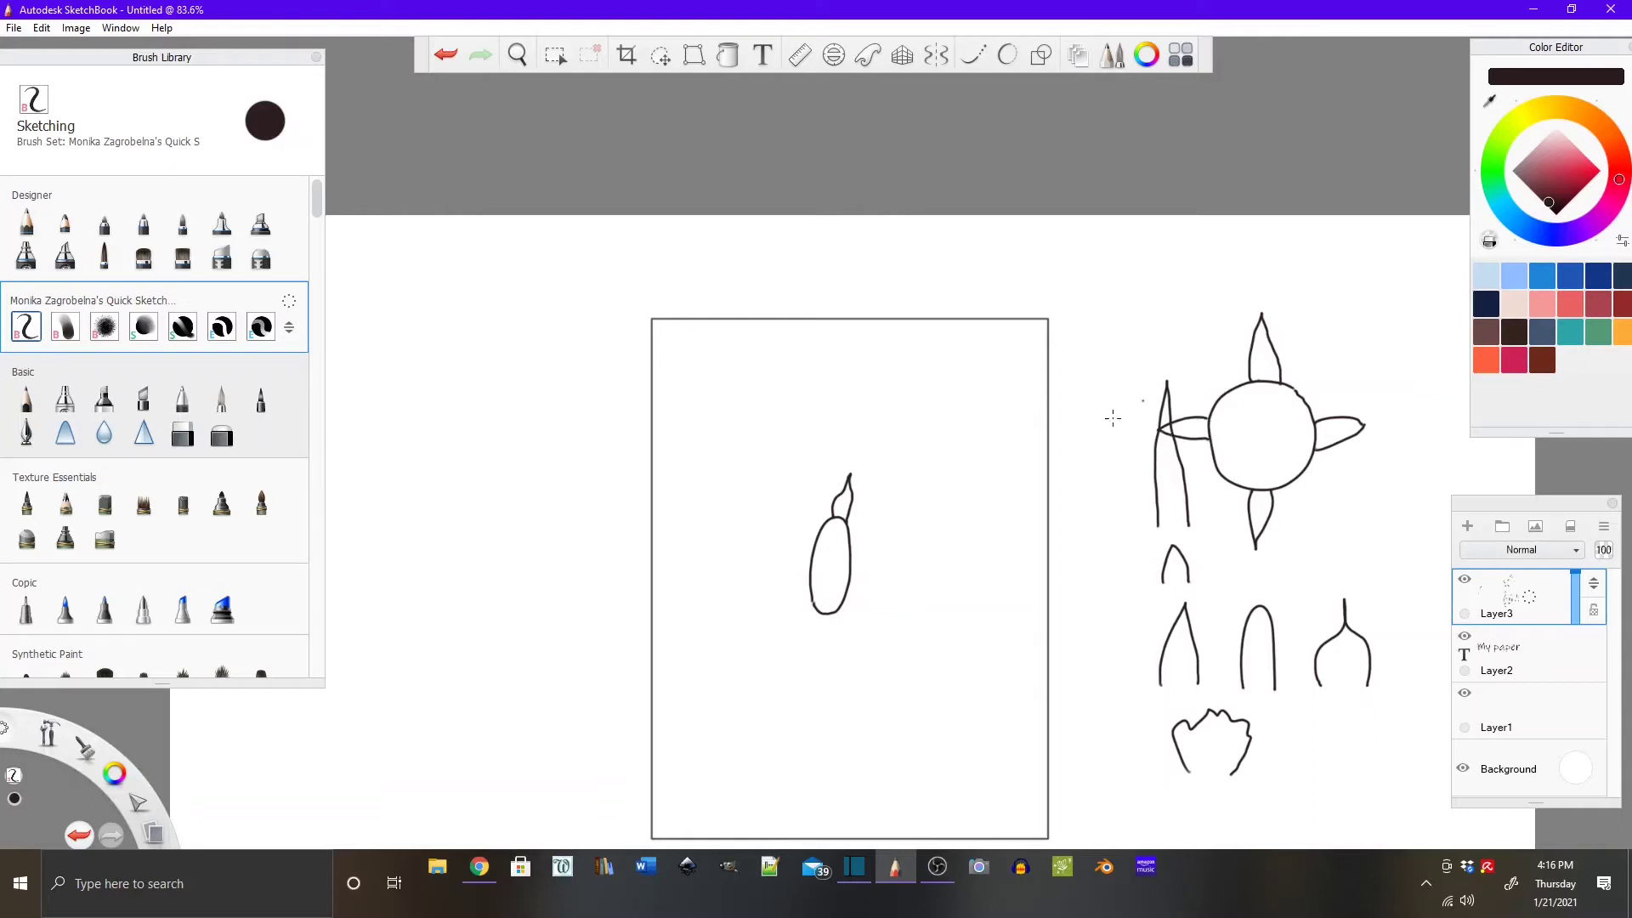
# Fill the gaps around the example circle with diagonal petals and further petals between them.
pyautogui.moveTo(1295, 389)
pyautogui.mouseDown()
pyautogui.moveTo(1344, 346)
pyautogui.moveTo(1307, 403)
pyautogui.mouseUp()
pyautogui.moveTo(1294, 492); pyautogui.dragTo(1334, 517)
pyautogui.moveTo(1214, 465)
pyautogui.mouseDown()
pyautogui.moveTo(1180, 505)
pyautogui.moveTo(1234, 481)
pyautogui.mouseUp()
pyautogui.moveTo(1219, 395)
pyautogui.mouseDown()
pyautogui.moveTo(1187, 335)
pyautogui.moveTo(1241, 396)
pyautogui.moveTo(1223, 341)
pyautogui.moveTo(1259, 358)
pyautogui.moveTo(1306, 323)
pyautogui.moveTo(1301, 378)
pyautogui.moveTo(1336, 457)
pyautogui.moveTo(1333, 476)
pyautogui.moveTo(1309, 474)
pyautogui.moveTo(1295, 541)
pyautogui.moveTo(1273, 495)
pyautogui.moveTo(1217, 535)
pyautogui.mouseUp()
pyautogui.moveTo(1150, 466)
pyautogui.mouseDown()
pyautogui.moveTo(1212, 464)
pyautogui.moveTo(1156, 468)
pyautogui.mouseUp()
pyautogui.moveTo(1210, 414)
pyautogui.mouseDown()
pyautogui.moveTo(1173, 380)
pyautogui.moveTo(1242, 408)
pyautogui.mouseUp()
pyautogui.moveTo(1203, 474); pyautogui.dragTo(1187, 494)
# Undo the entire example flower and all sample petal shapes beside the paper, keeping the flower inside the outline.
pyautogui.hotkey('ctrl', 'z')
pyautogui.hotkey('ctrl', 'z')
pyautogui.hotkey('ctrl', 'z')
pyautogui.hotkey('ctrl', 'z')
pyautogui.hotkey('ctrl', 'z')
pyautogui.hotkey('ctrl', 'z')
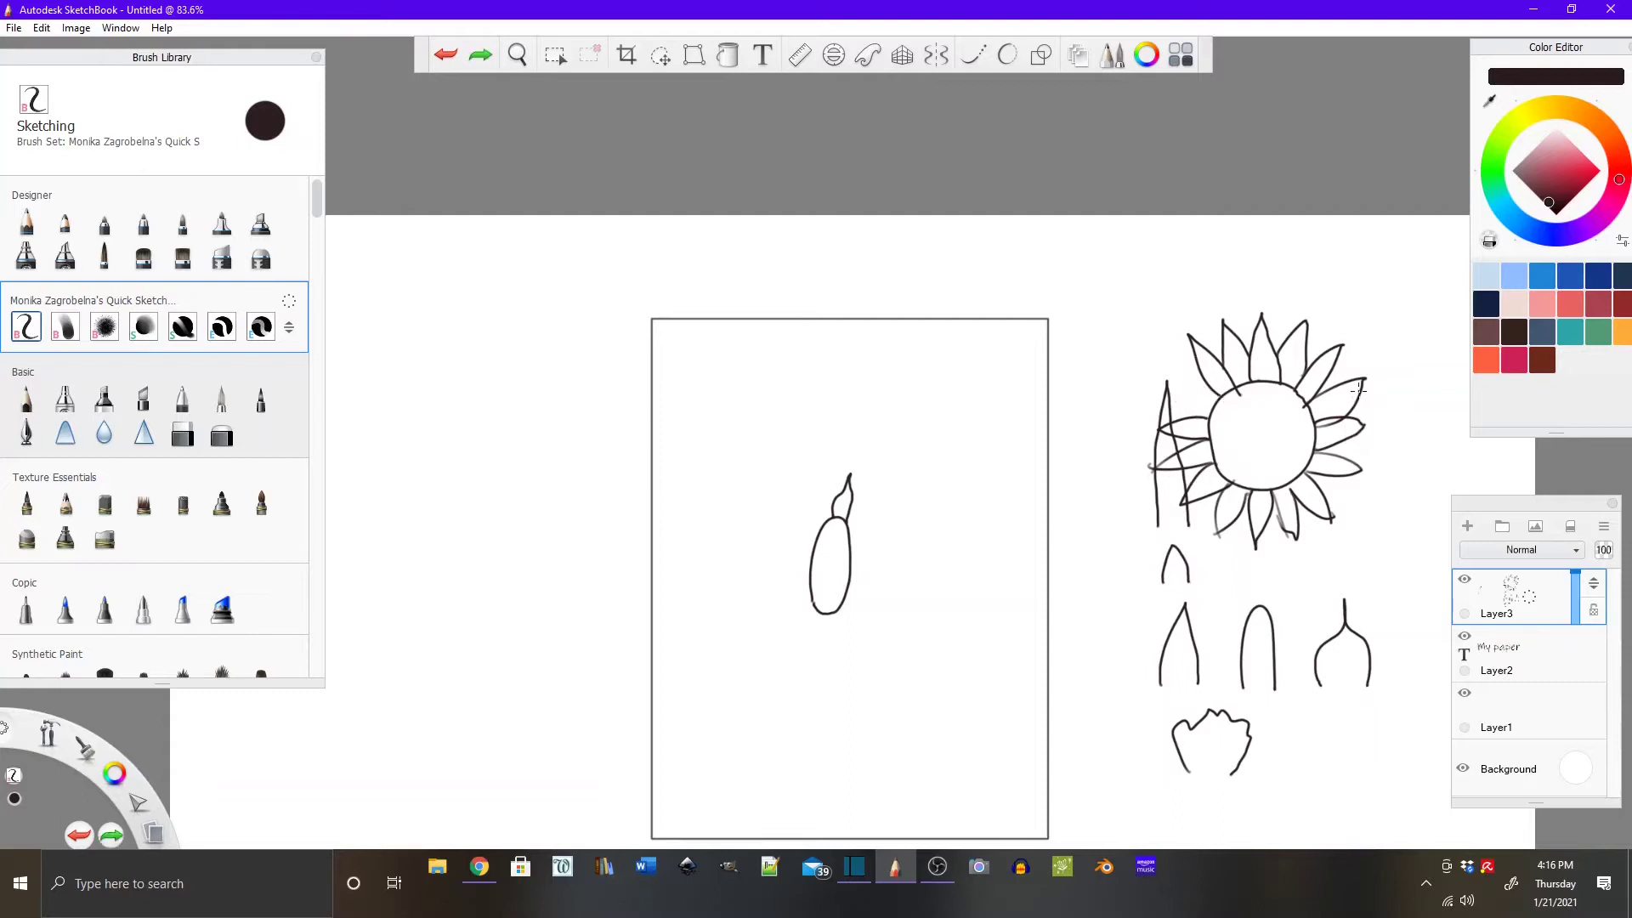
pyautogui.hotkey('ctrl', 'z')
pyautogui.hotkey('ctrl', 'z')
pyautogui.hotkey('ctrl', 'z')
pyautogui.hotkey('ctrl', 'z')
pyautogui.hotkey('ctrl', 'z')
pyautogui.hotkey('ctrl', 'z')
pyautogui.hotkey('ctrl', 'z')
pyautogui.hotkey('ctrl', 'z')
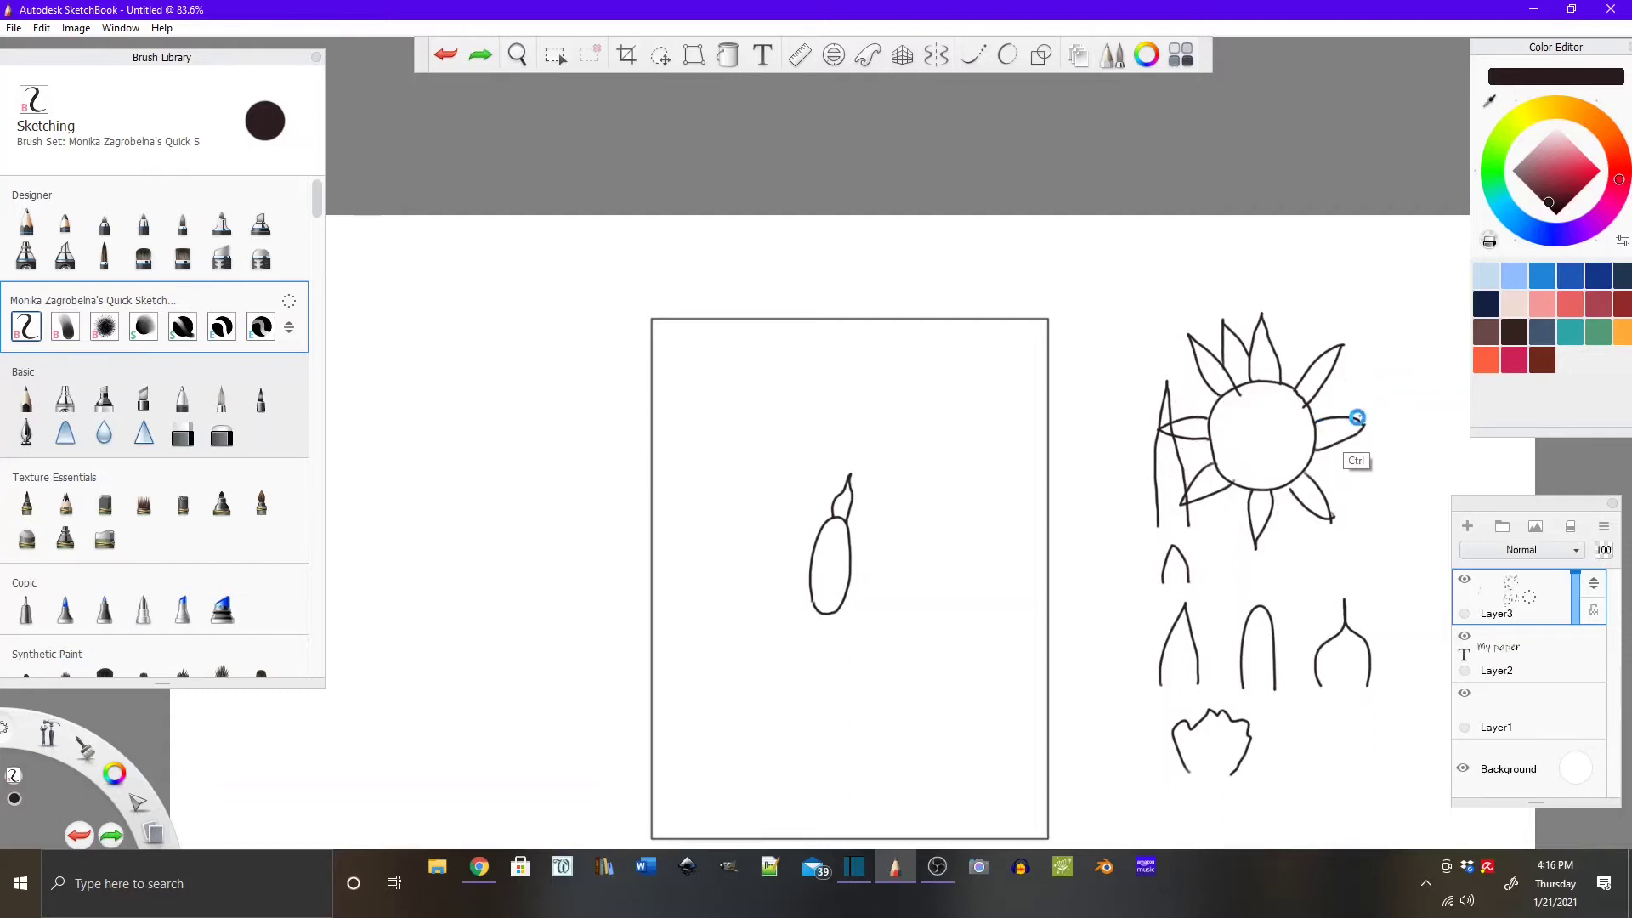
pyautogui.hotkey('ctrl', 'z')
pyautogui.hotkey('ctrl', 'z')
pyautogui.hotkey('ctrl', 'z')
pyautogui.hotkey('ctrl', 'z')
pyautogui.hotkey('ctrl', 'z')
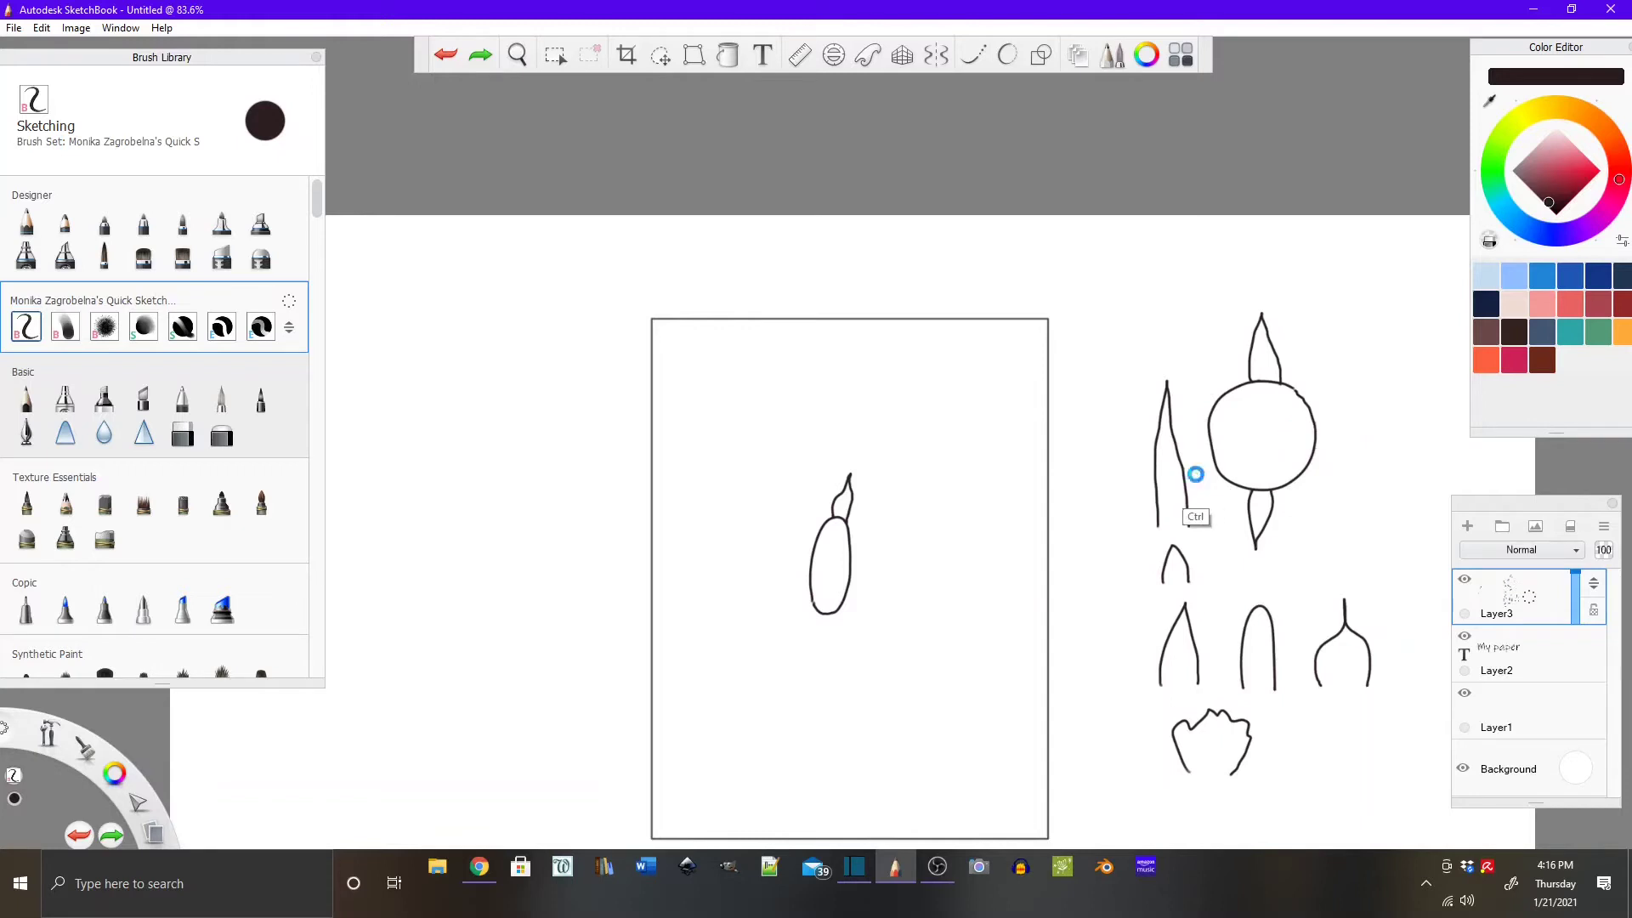
pyautogui.hotkey('ctrl', 'z')
pyautogui.hotkey('ctrl', 'z')
pyautogui.hotkey('ctrl', 'z')
pyautogui.hotkey('ctrl', 'z')
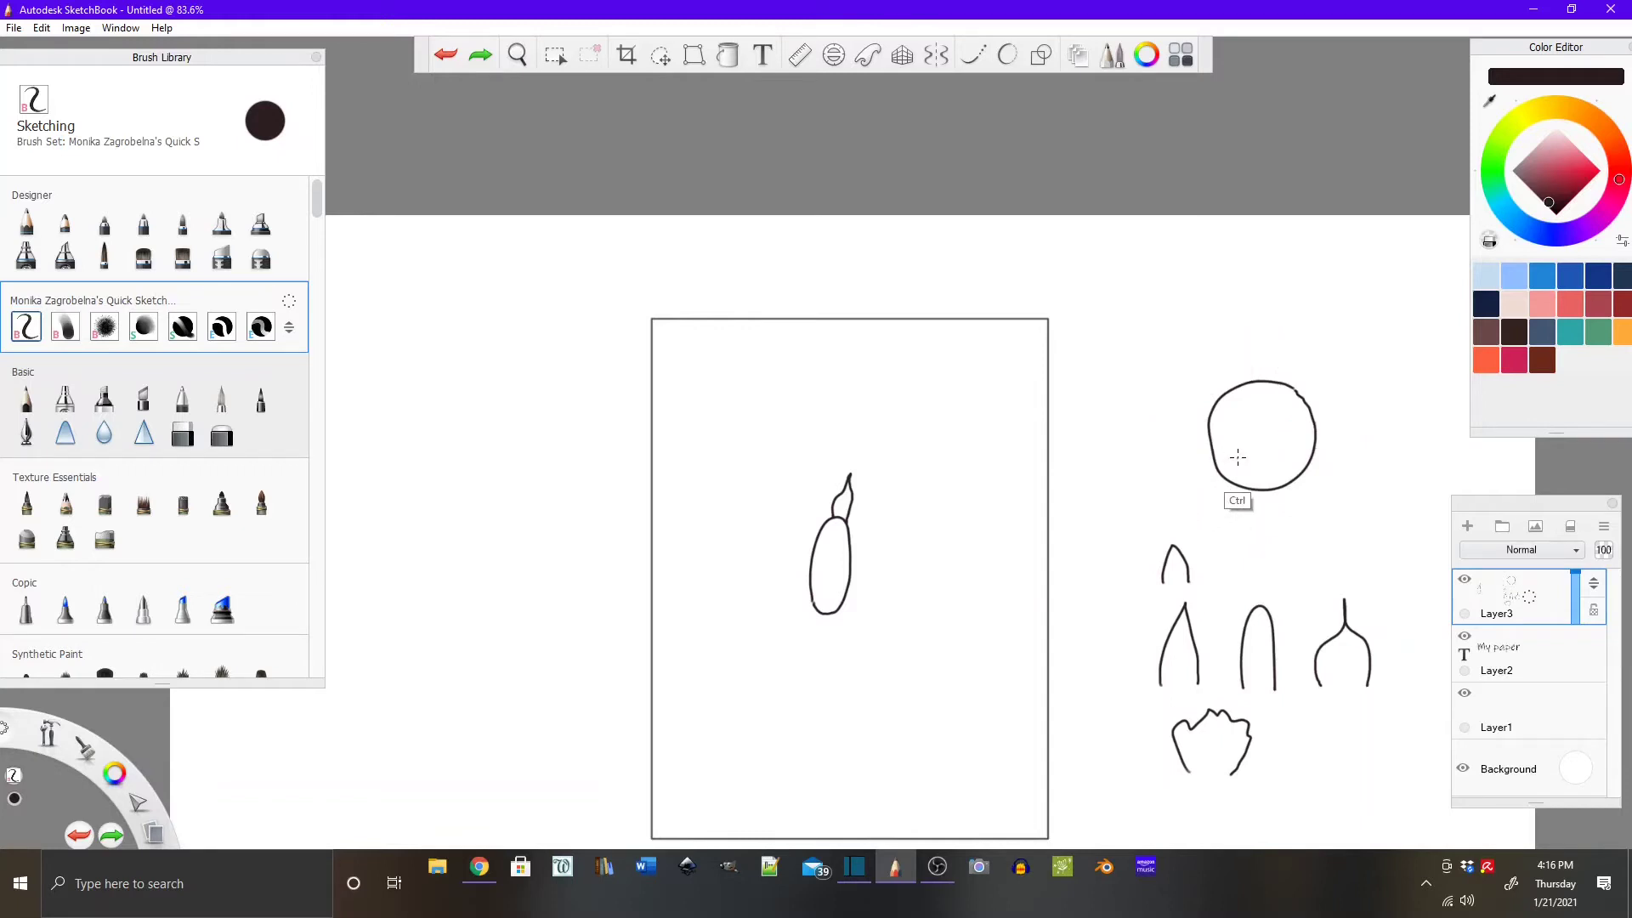
pyautogui.hotkey('ctrl', 'z')
pyautogui.hotkey('ctrl', 'z')
pyautogui.hotkey('ctrl', 'z')
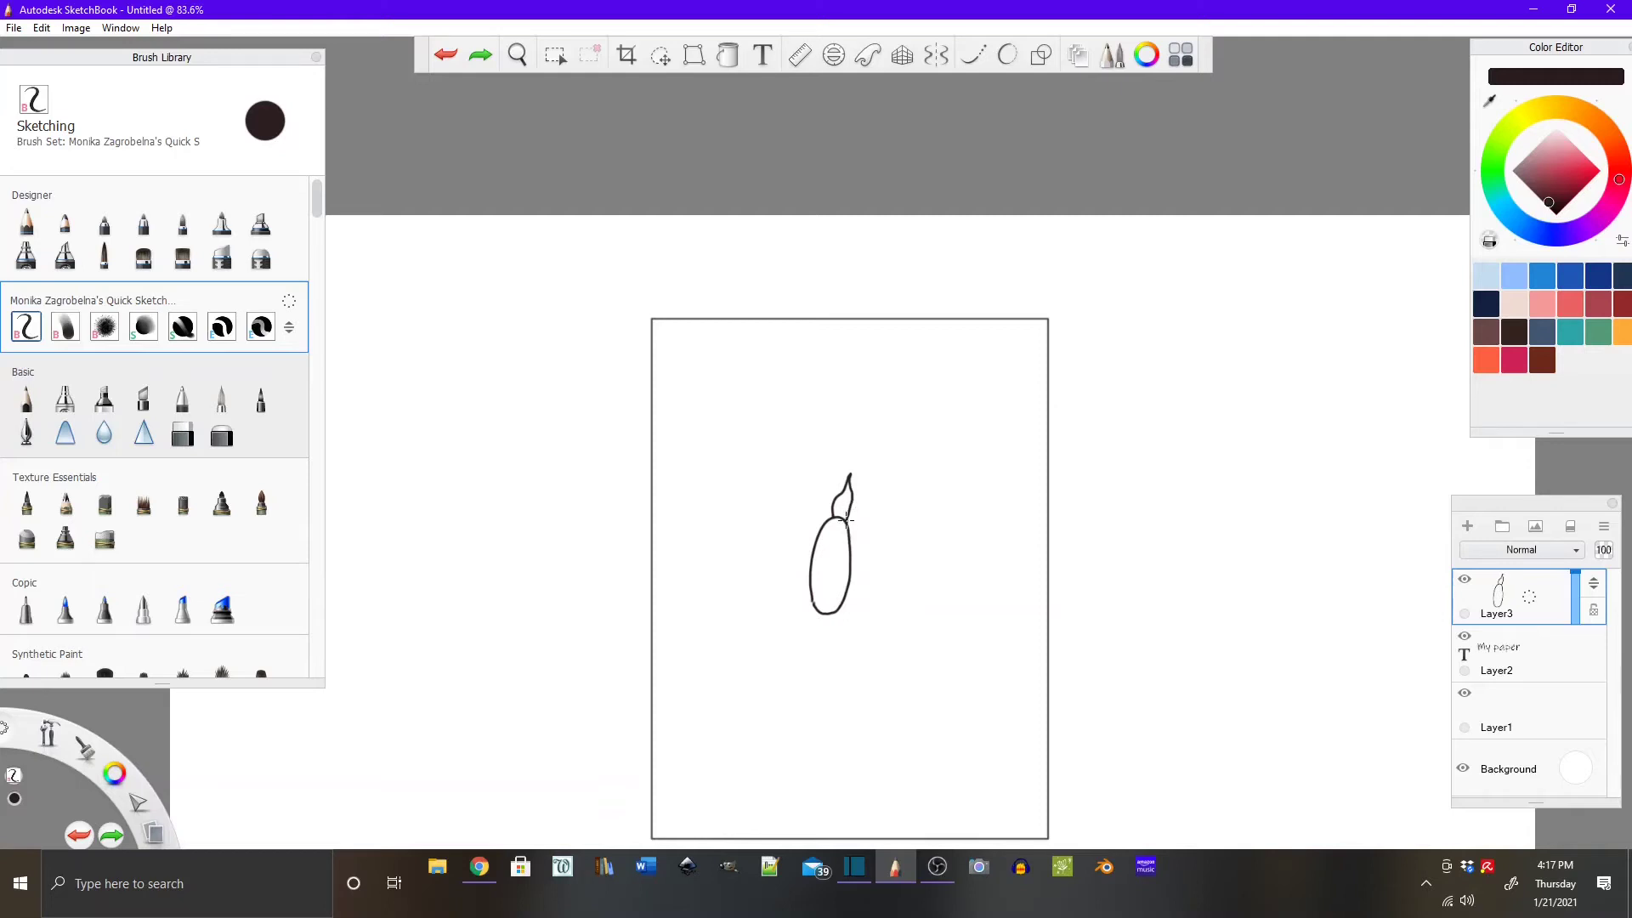
# Draw two more pointed petals along the upper right side of the oval flower centre.
pyautogui.moveTo(847, 521)
pyautogui.mouseDown()
pyautogui.moveTo(876, 508)
pyautogui.moveTo(847, 543)
pyautogui.moveTo(890, 552)
pyautogui.moveTo(852, 568)
pyautogui.mouseUp()
# Draw a larger example oval beside the paper and remove the stray lines over its top with Hard Eraser Tapered.
pyautogui.moveTo(1241, 385); pyautogui.dragTo(1205, 414)
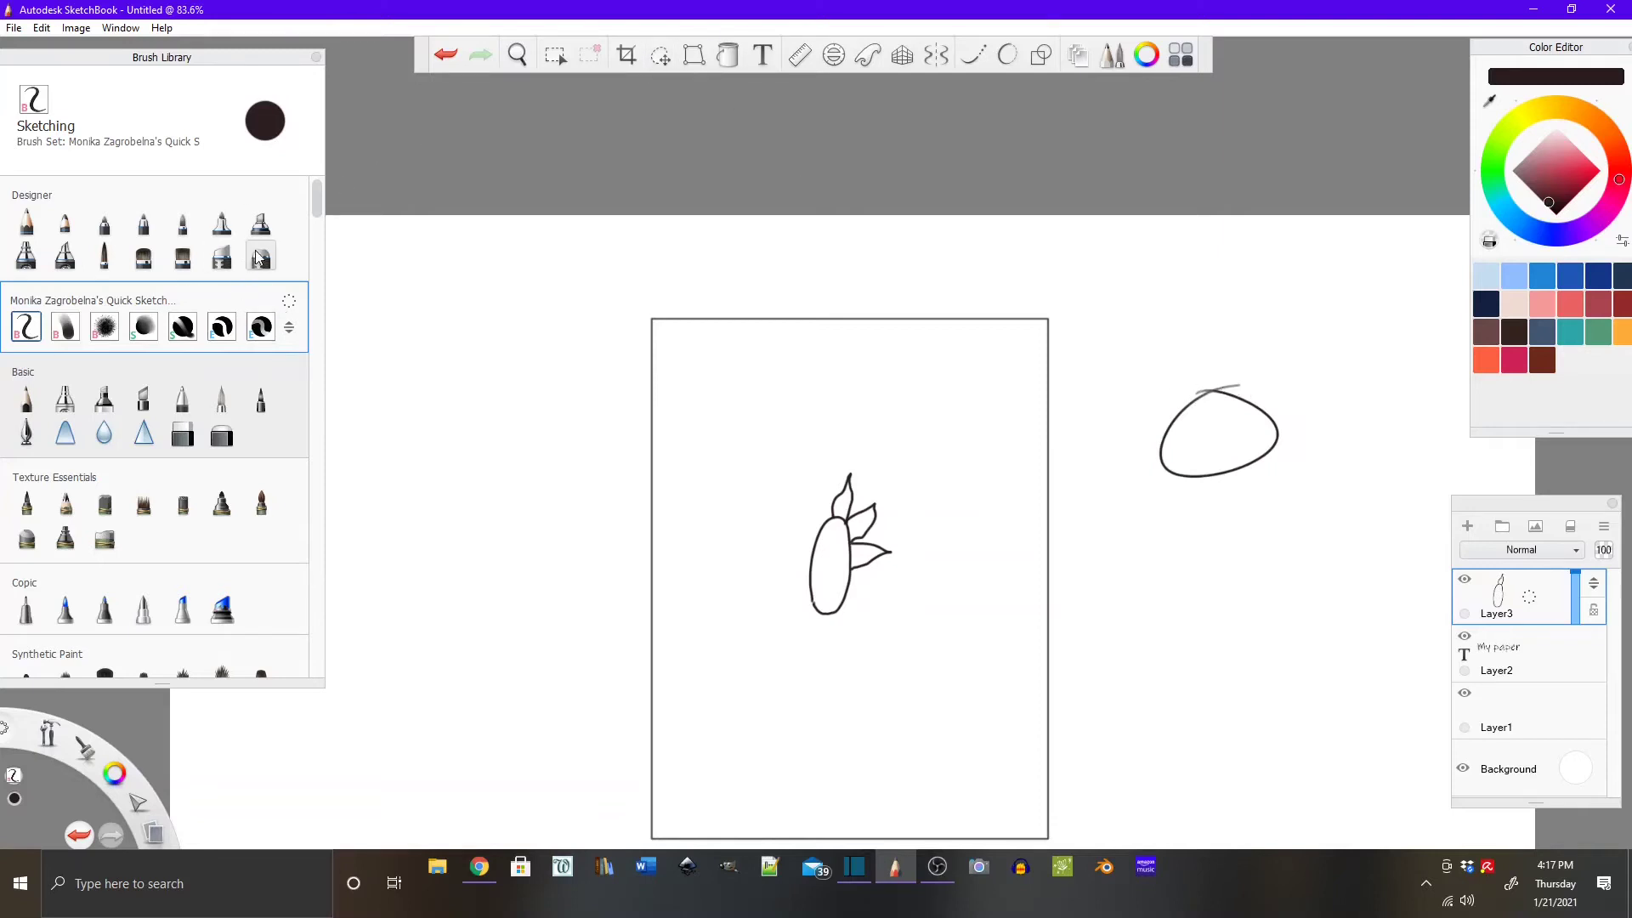
pyautogui.click(221, 257)
pyautogui.moveTo(1256, 386); pyautogui.dragTo(1211, 391)
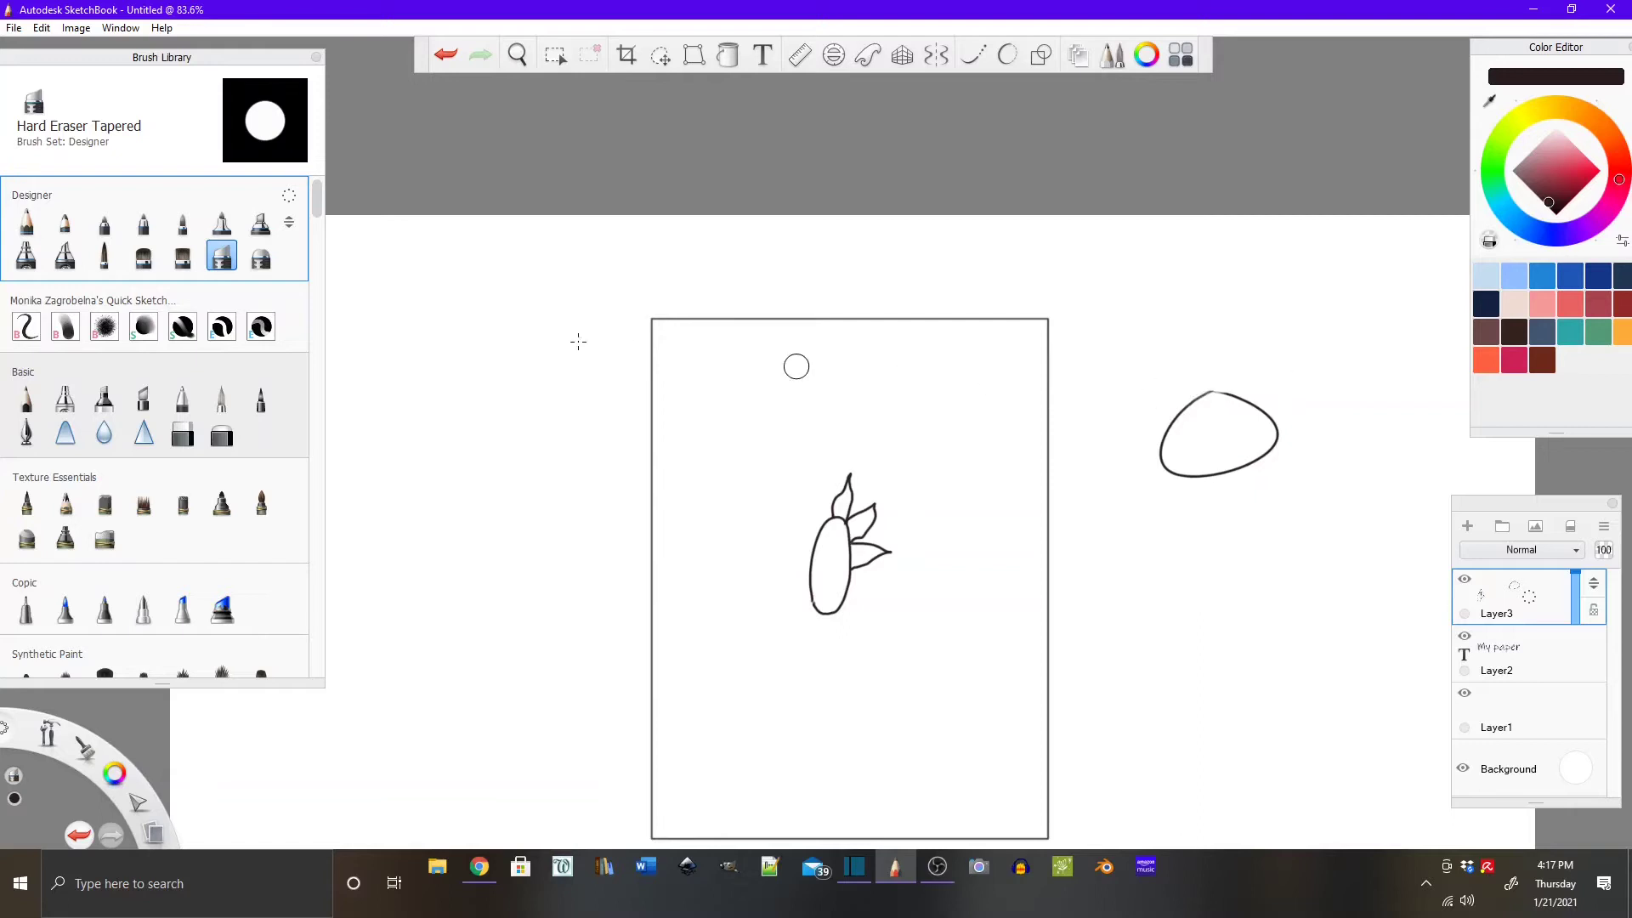
# Draw two pointed petals on the example oval's top with the Sketching brush and erase the petal lines inside the oval.
pyautogui.click(26, 327)
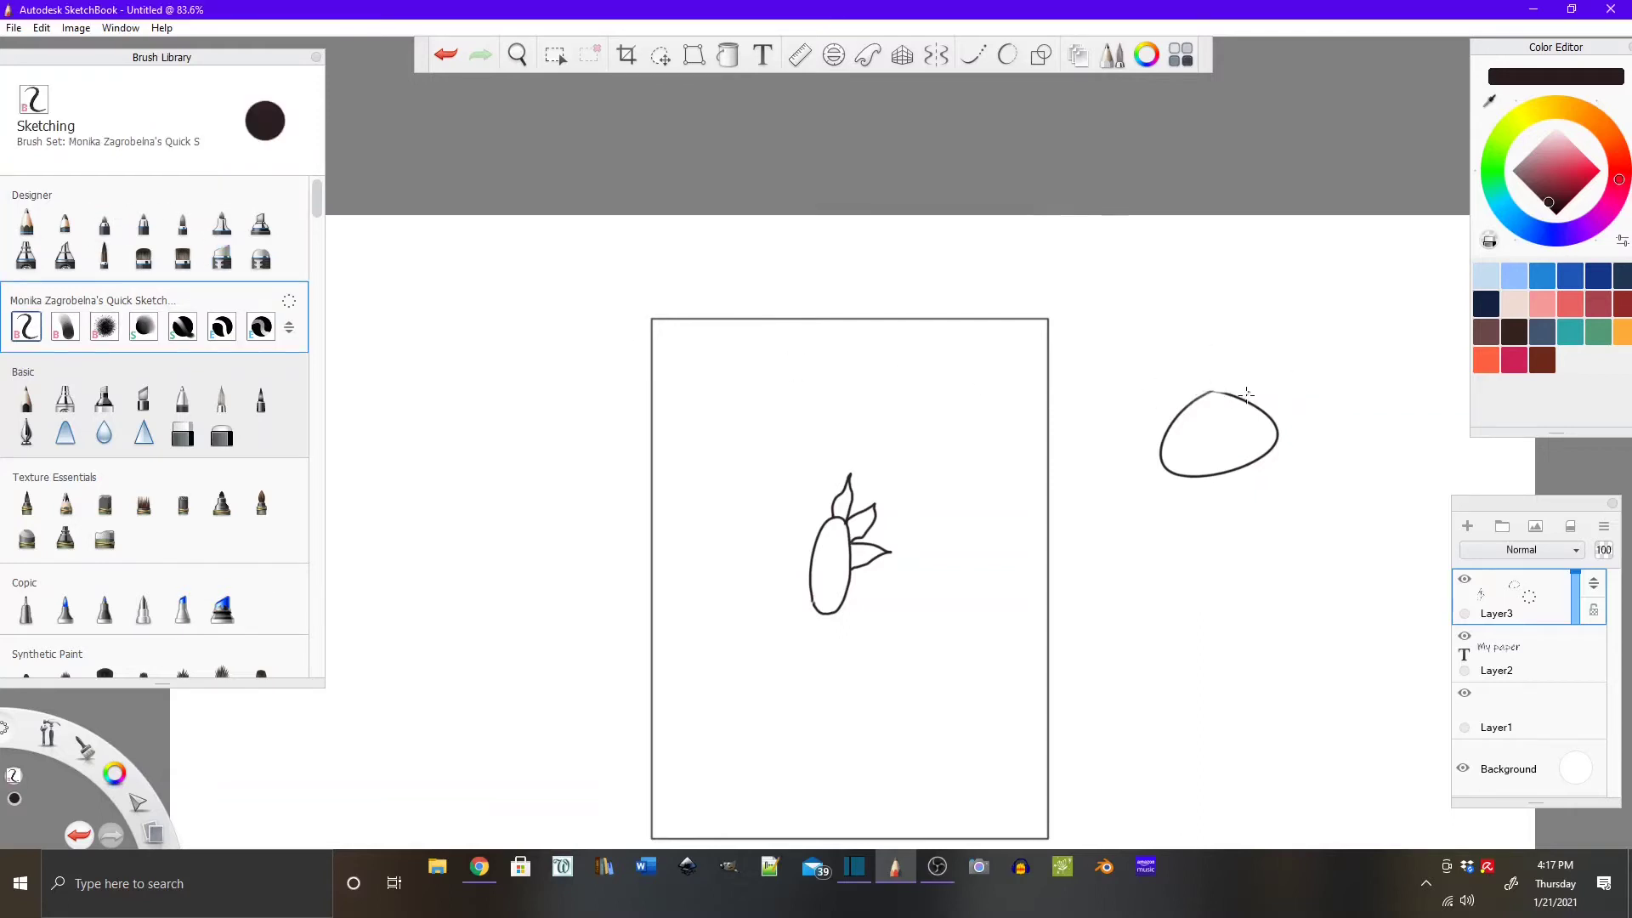
pyautogui.moveTo(865, 514); pyautogui.dragTo(866, 542)
pyautogui.moveTo(1226, 405)
pyautogui.mouseDown()
pyautogui.moveTo(1265, 354)
pyautogui.moveTo(1254, 393)
pyautogui.mouseUp()
pyautogui.moveTo(1232, 408)
pyautogui.mouseDown()
pyautogui.moveTo(1222, 348)
pyautogui.moveTo(1201, 406)
pyautogui.mouseUp()
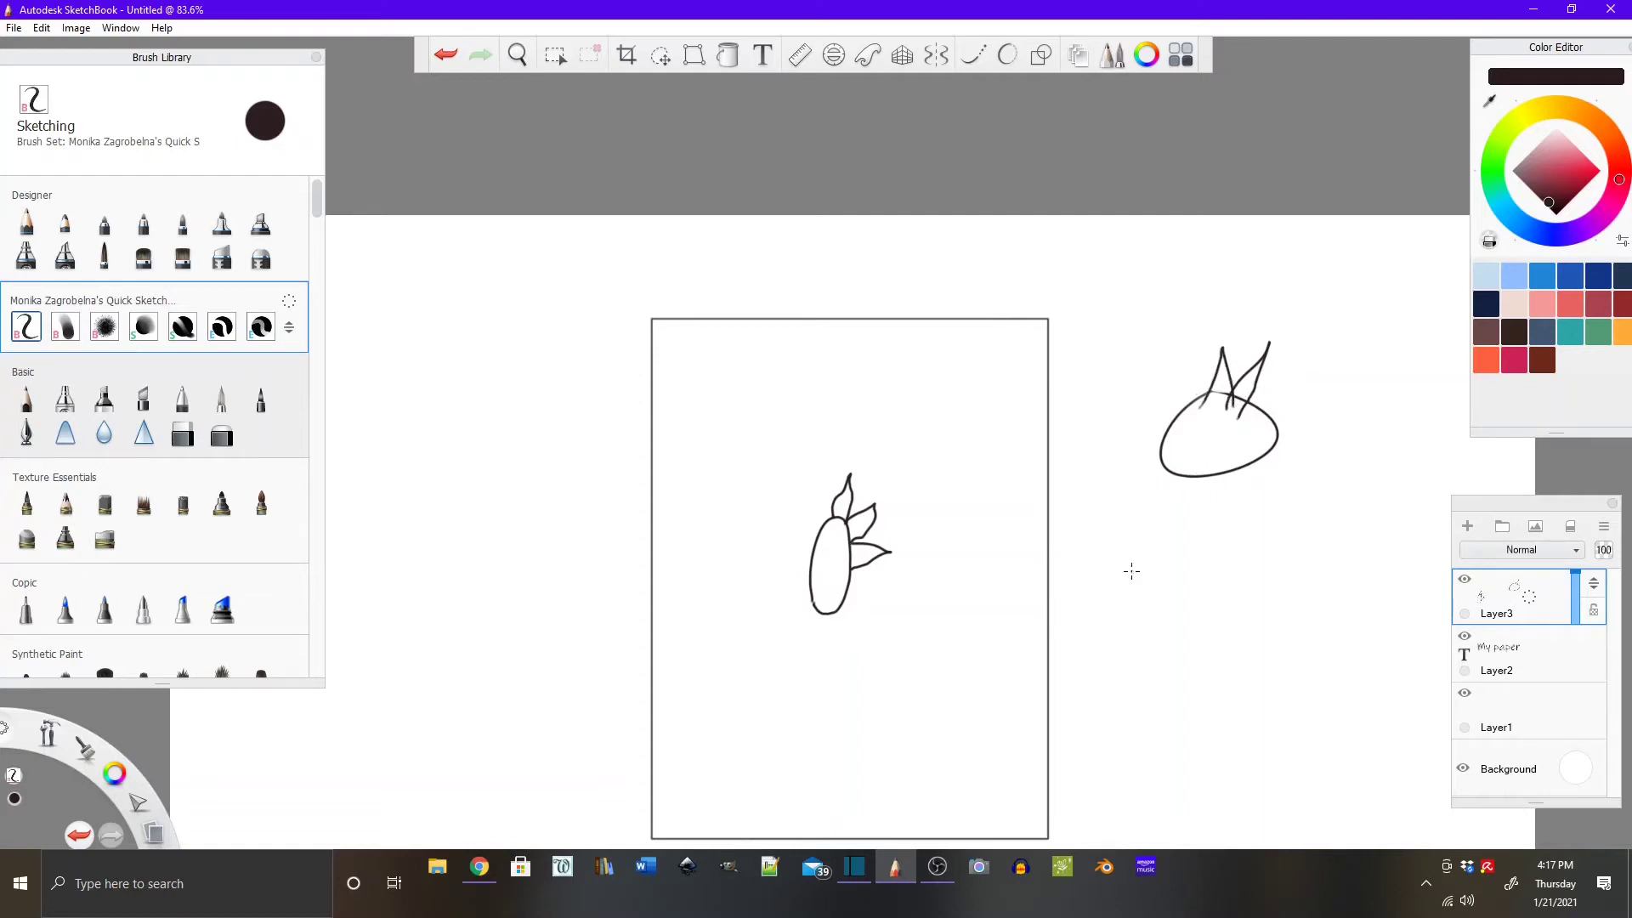
pyautogui.click(220, 261)
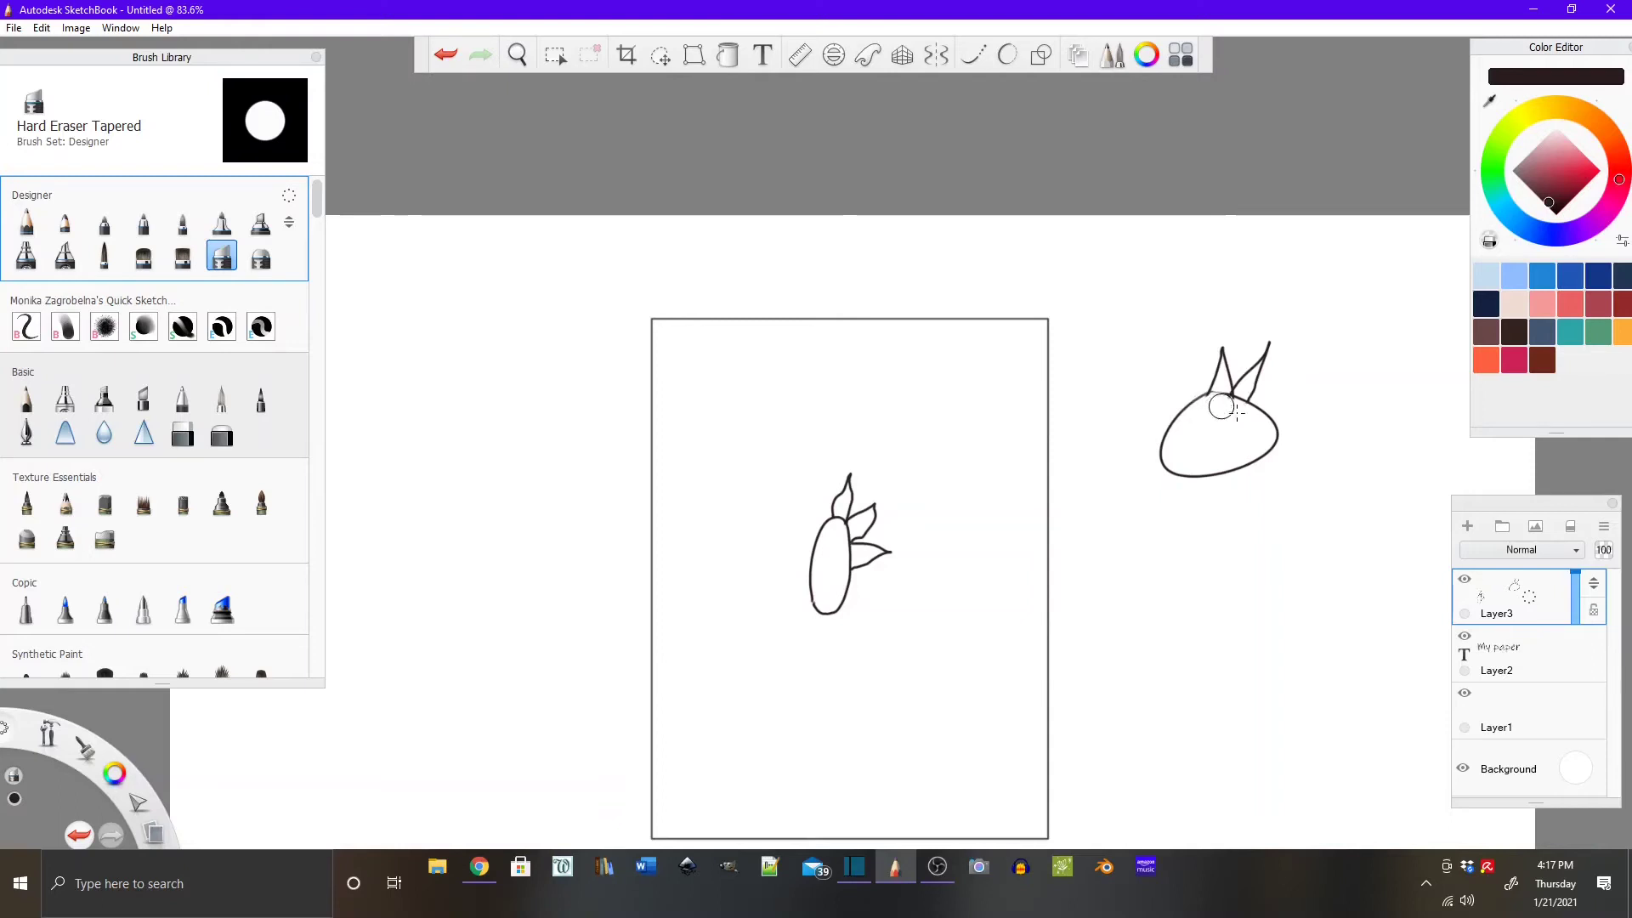
# Reduce the Hard Eraser Tapered size to 1.4 and erase the petal line ends that poke into the top of the example oval.
pyautogui.scroll(4, 1207, 406)
pyautogui.scroll(3, 1271, 428)
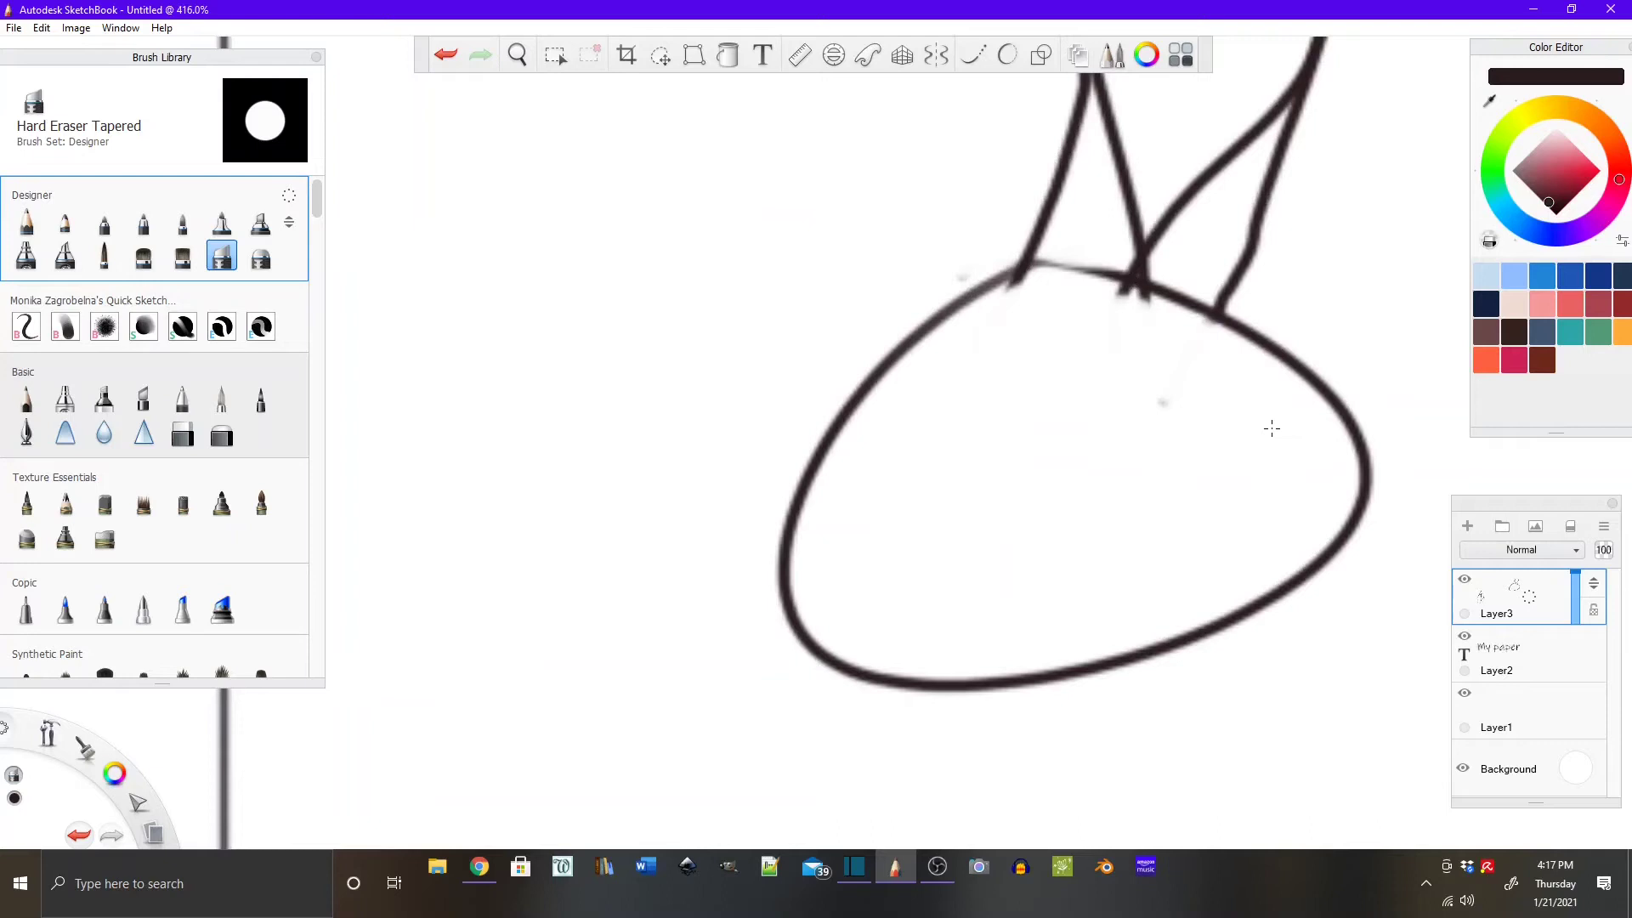
pyautogui.doubleClick(225, 259)
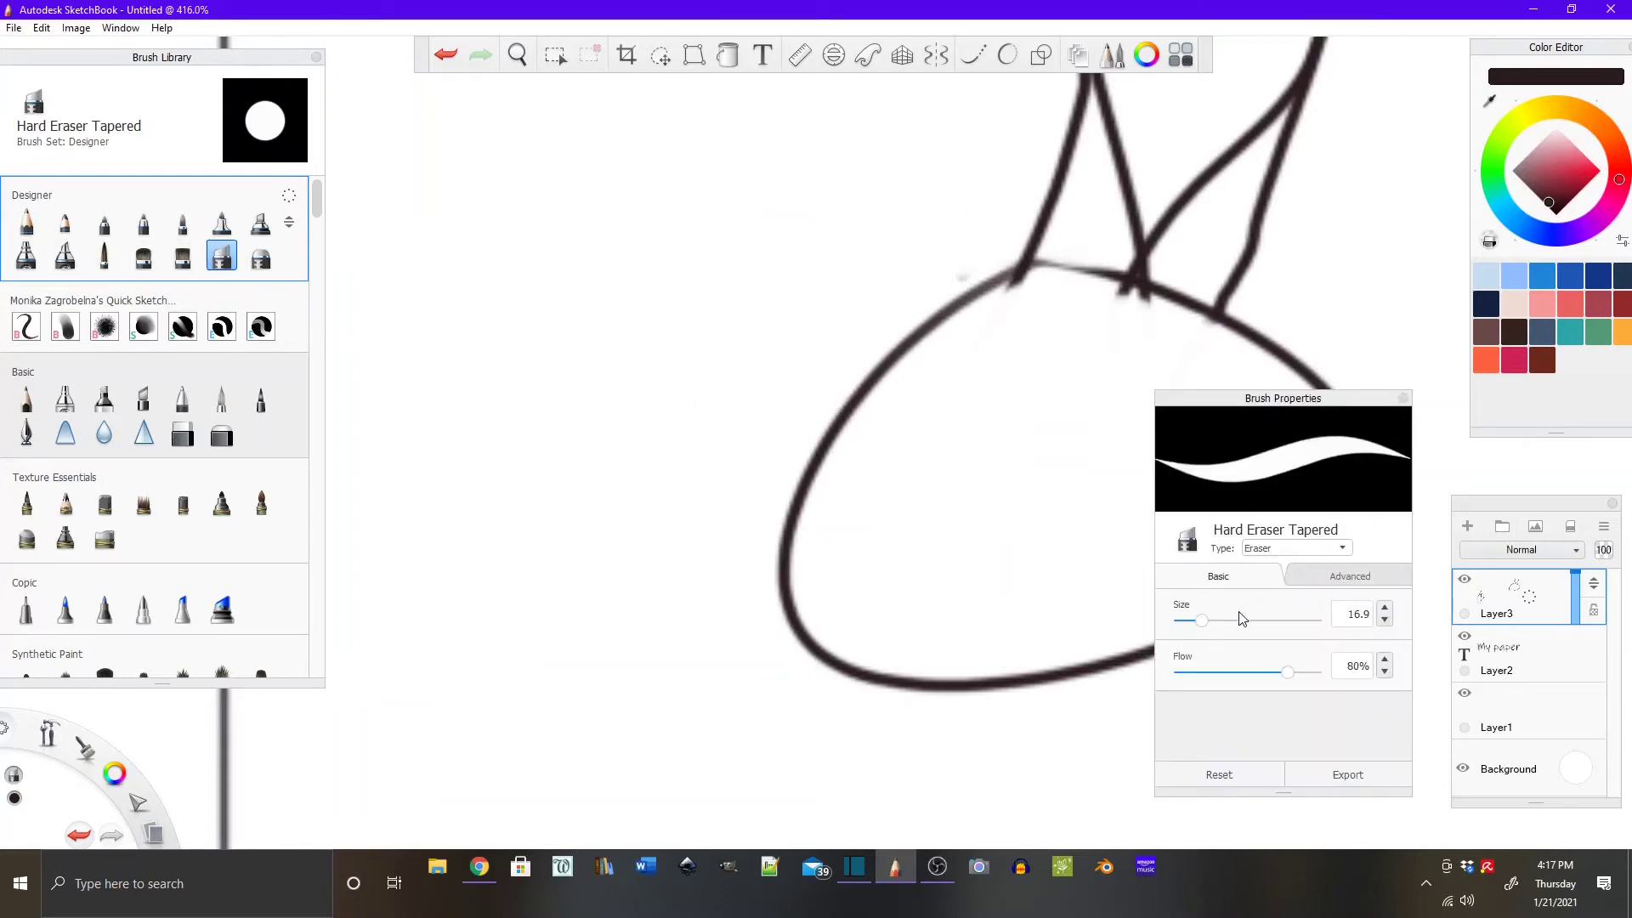
pyautogui.moveTo(1203, 621); pyautogui.dragTo(1181, 621)
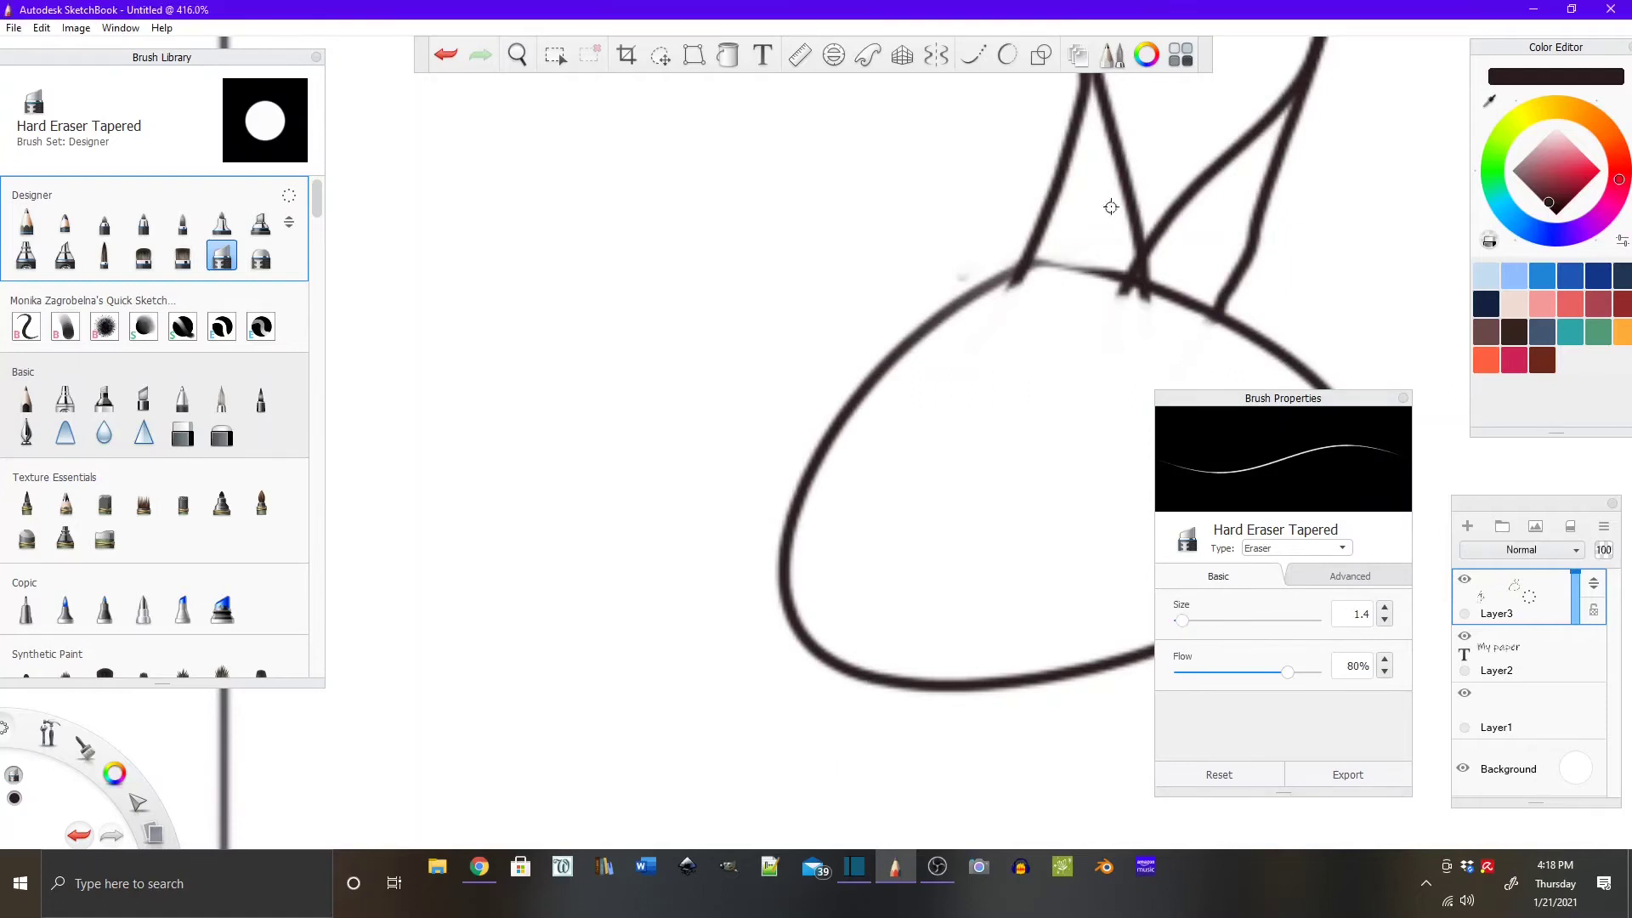
pyautogui.click(1123, 292)
pyautogui.moveTo(1143, 308); pyautogui.dragTo(1143, 304)
pyautogui.moveTo(1034, 280); pyautogui.dragTo(1023, 280)
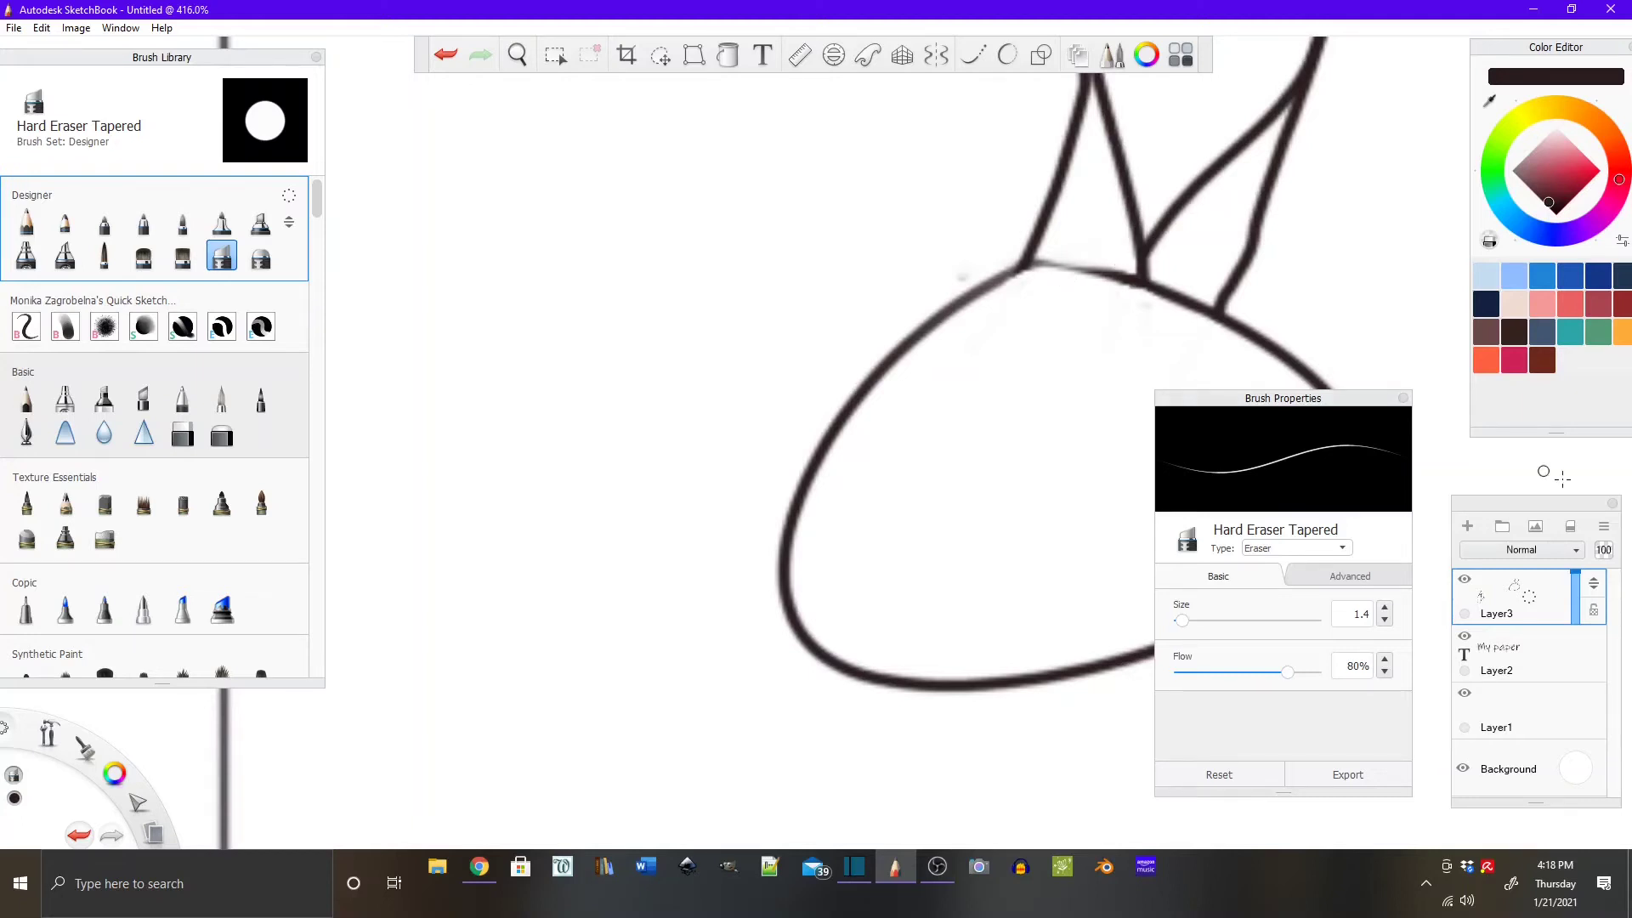
pyautogui.click(1403, 398)
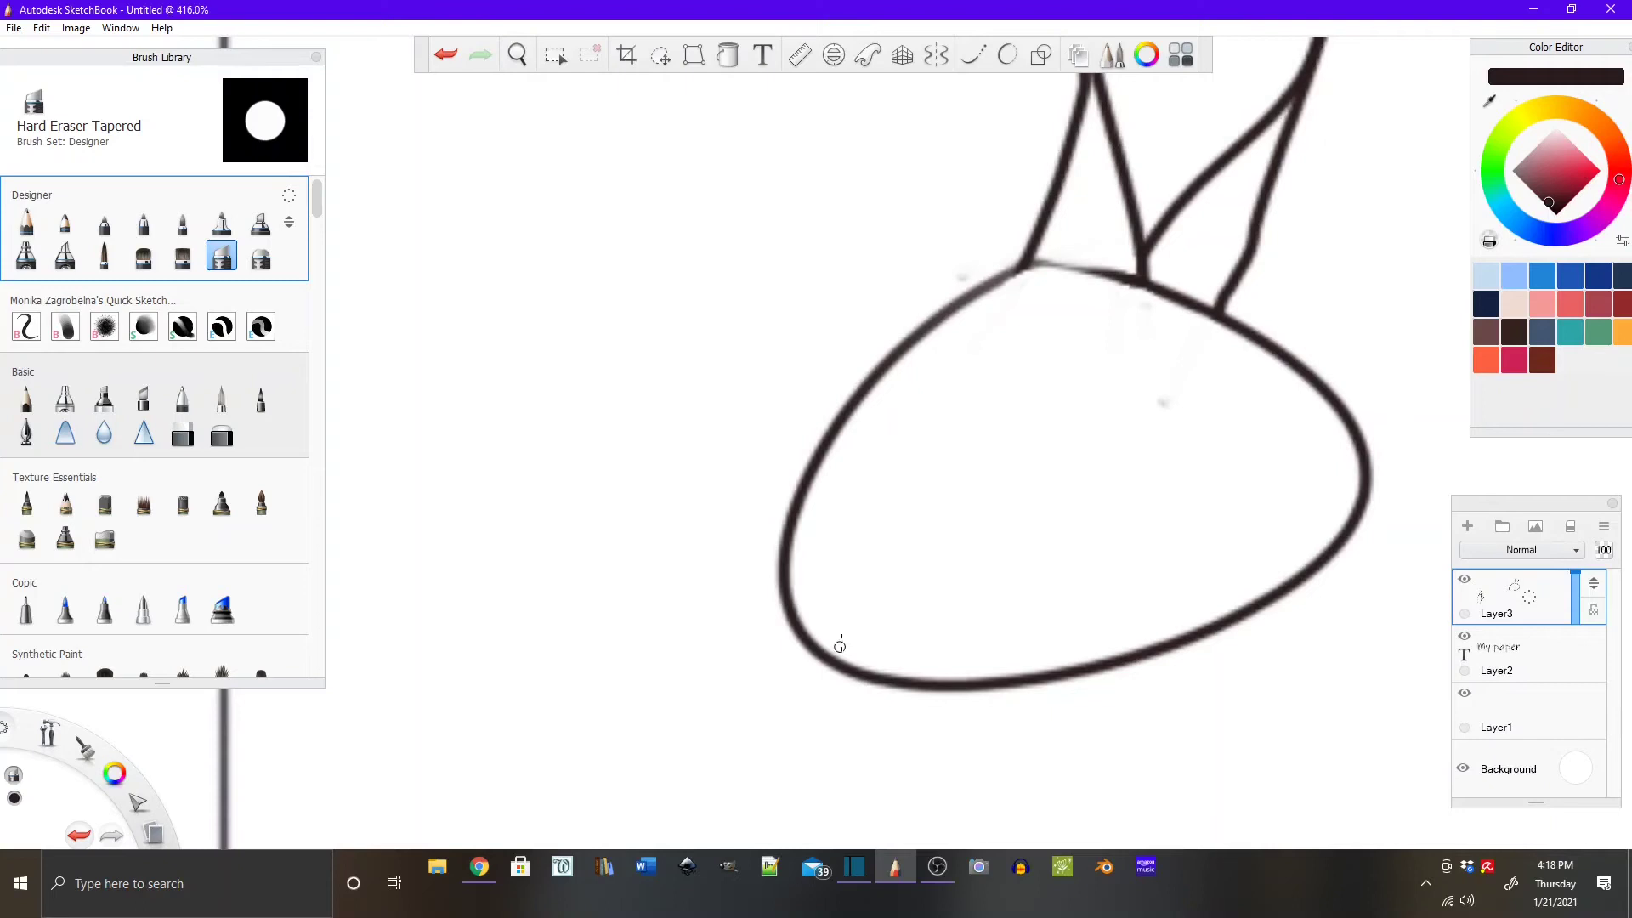
# Draw the remaining first-row pointed petals around the lower right, bottom and left side of the flower's oval centre with the Sketching brush.
pyautogui.scroll(-10, 842, 642)
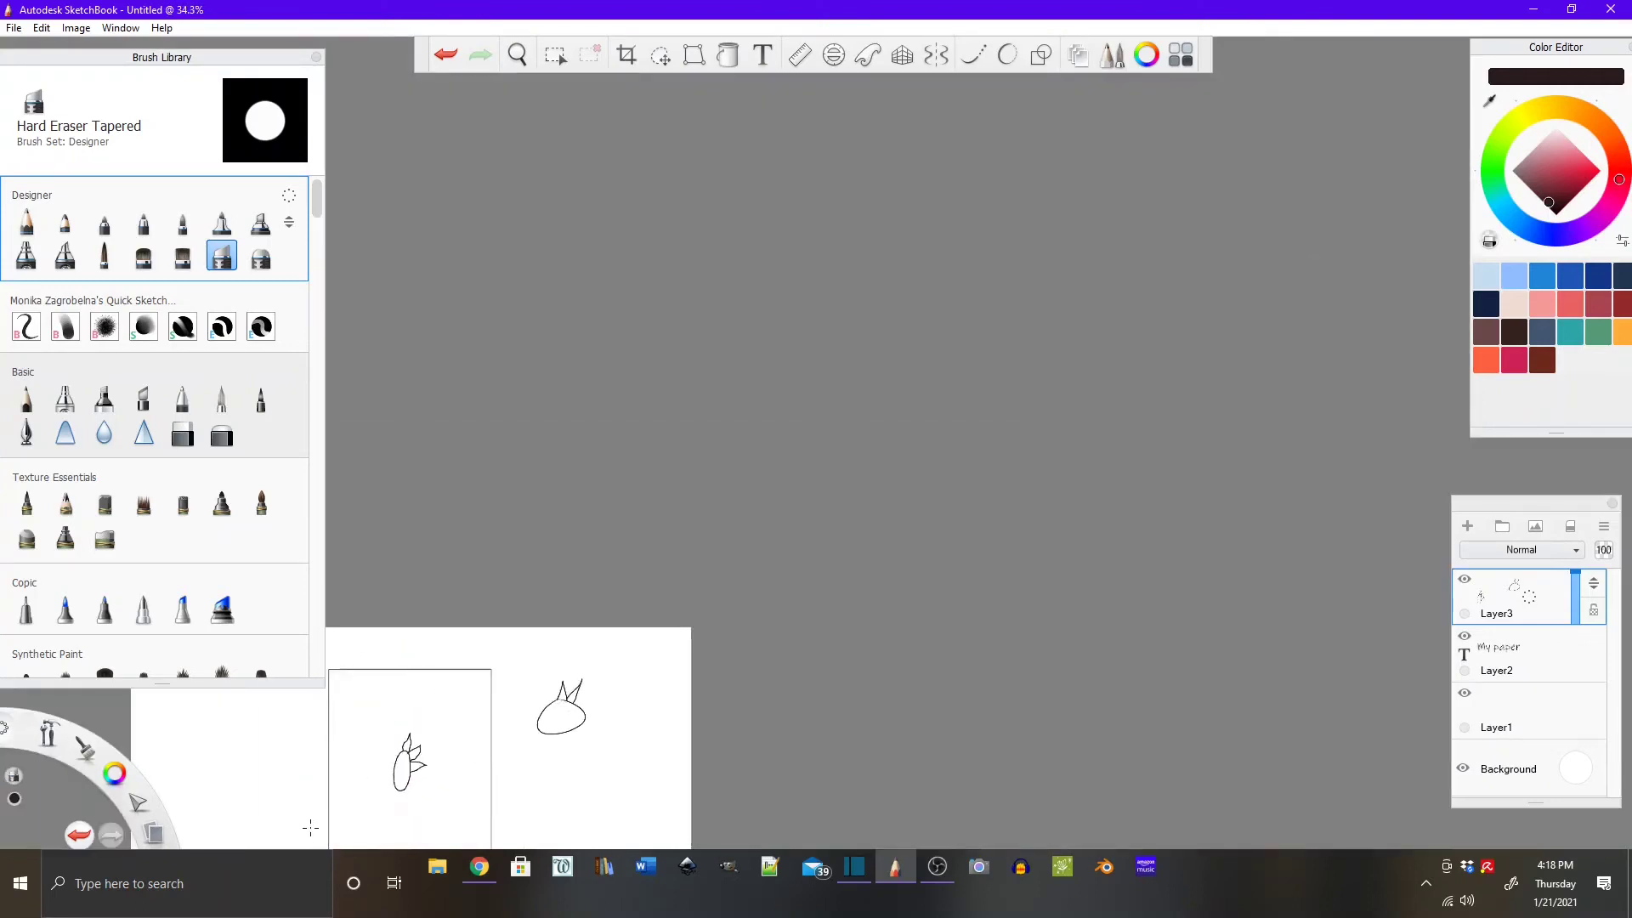
pyautogui.scroll(1, 388, 784)
pyautogui.scroll(-2, 364, 807)
pyautogui.scroll(-1, 374, 818)
pyautogui.scroll(2, 277, 830)
pyautogui.scroll(-1, 276, 831)
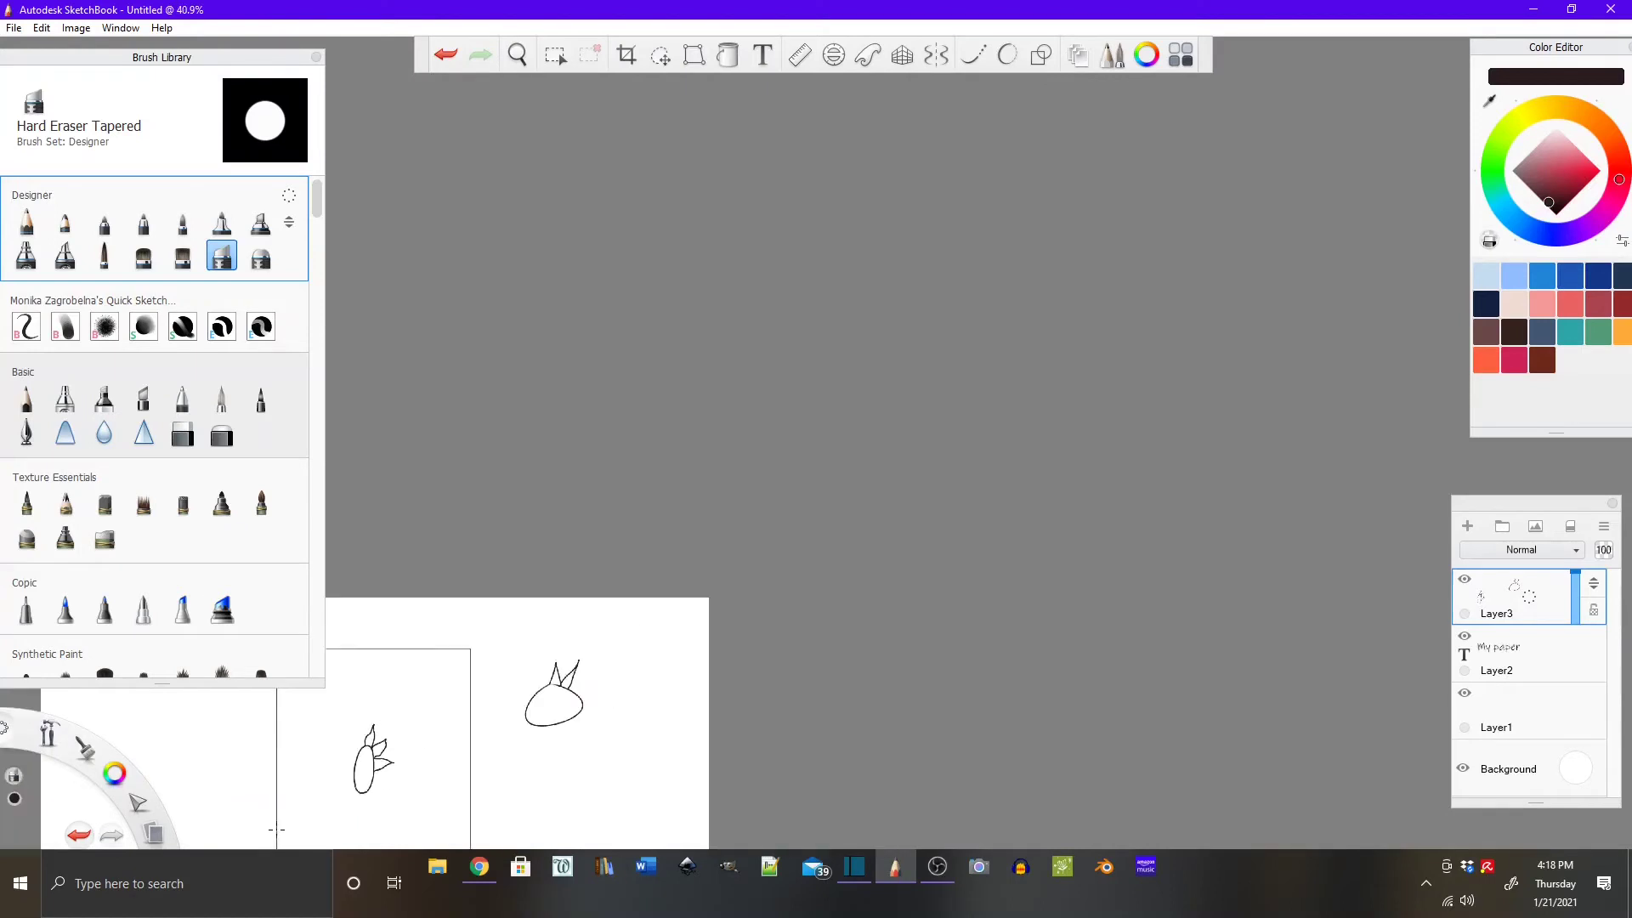
pyautogui.scroll(3, 276, 830)
pyautogui.scroll(1, 276, 831)
pyautogui.scroll(1, 279, 829)
pyautogui.scroll(-1, 282, 828)
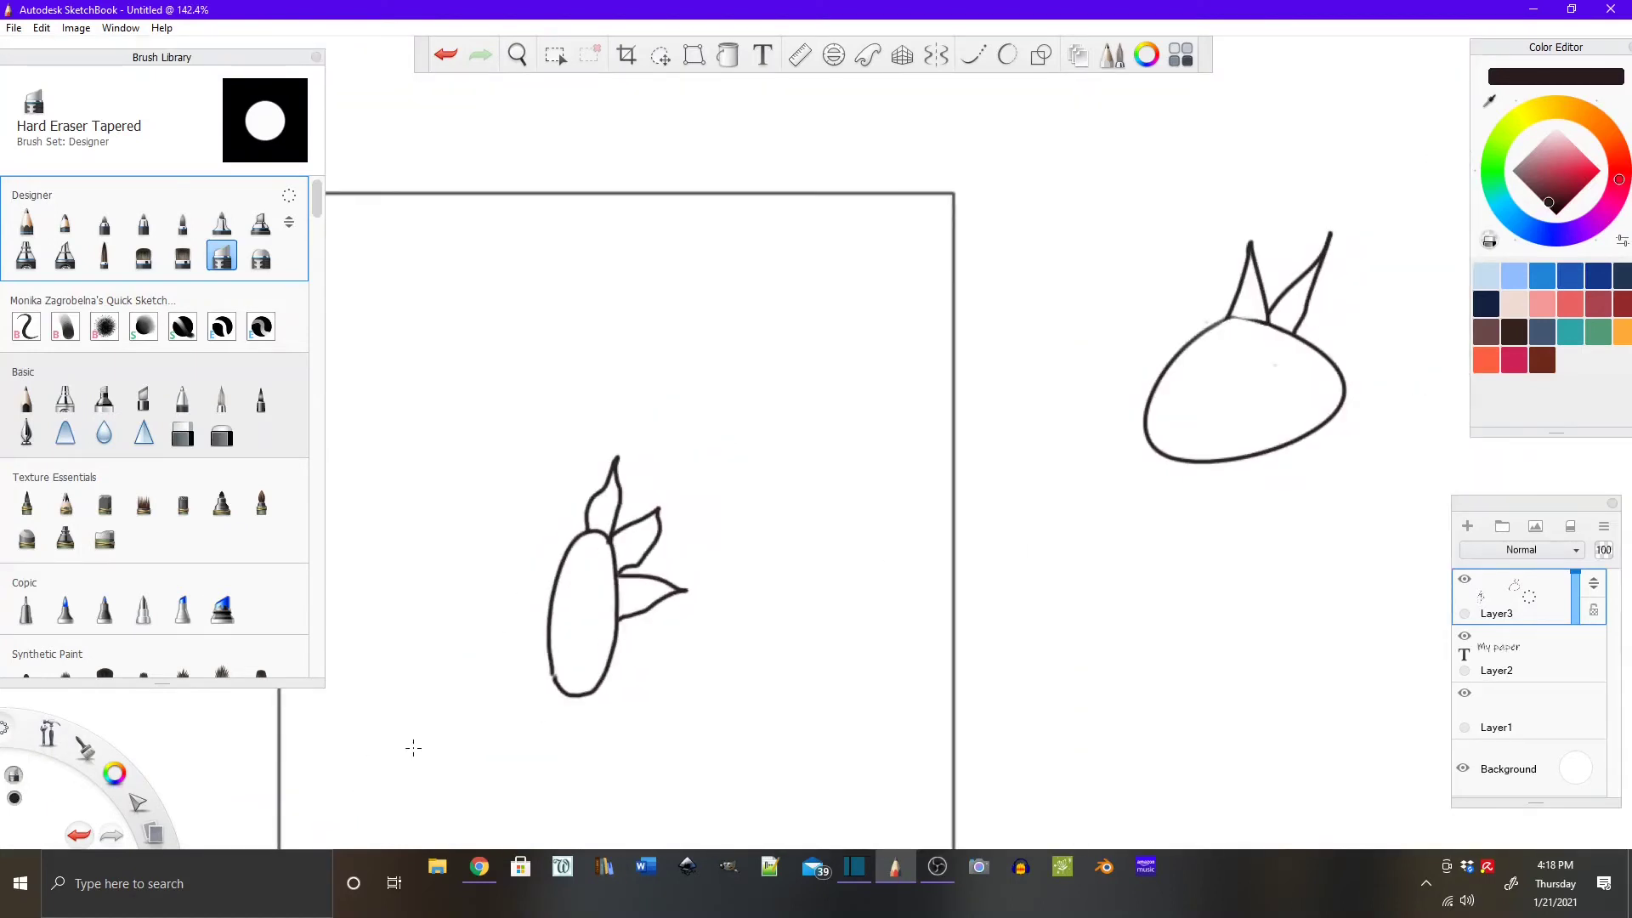
pyautogui.press('e')
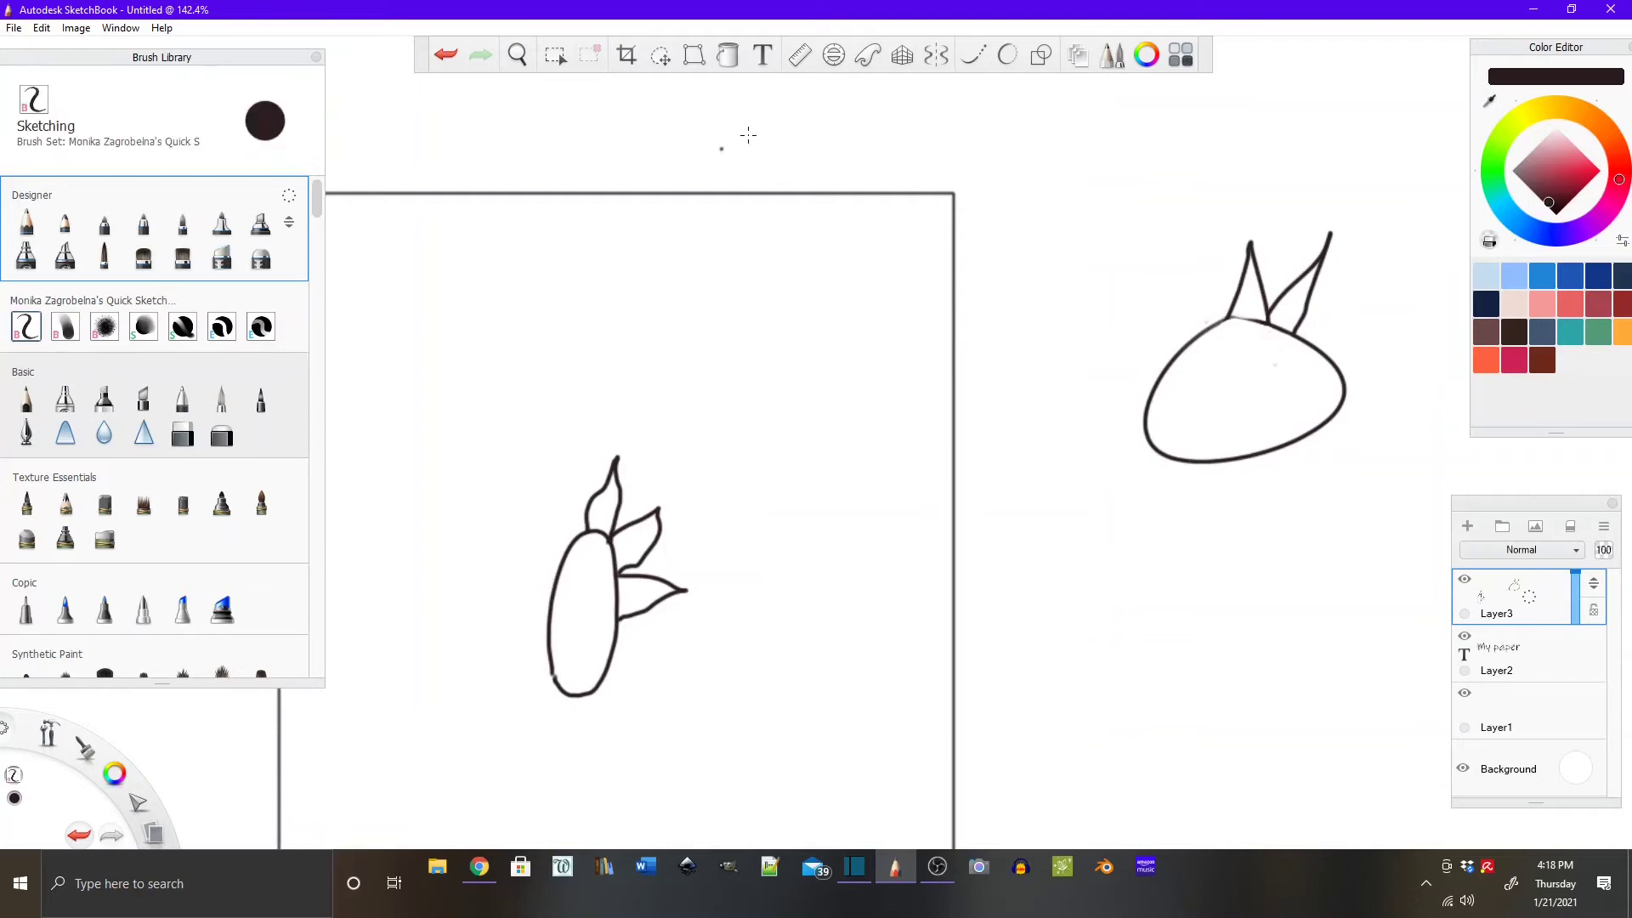
pyautogui.moveTo(620, 618)
pyautogui.mouseDown()
pyautogui.moveTo(680, 627)
pyautogui.moveTo(612, 661)
pyautogui.moveTo(644, 697)
pyautogui.moveTo(634, 714)
pyautogui.moveTo(597, 690)
pyautogui.mouseUp()
pyautogui.moveTo(605, 761); pyautogui.dragTo(576, 712)
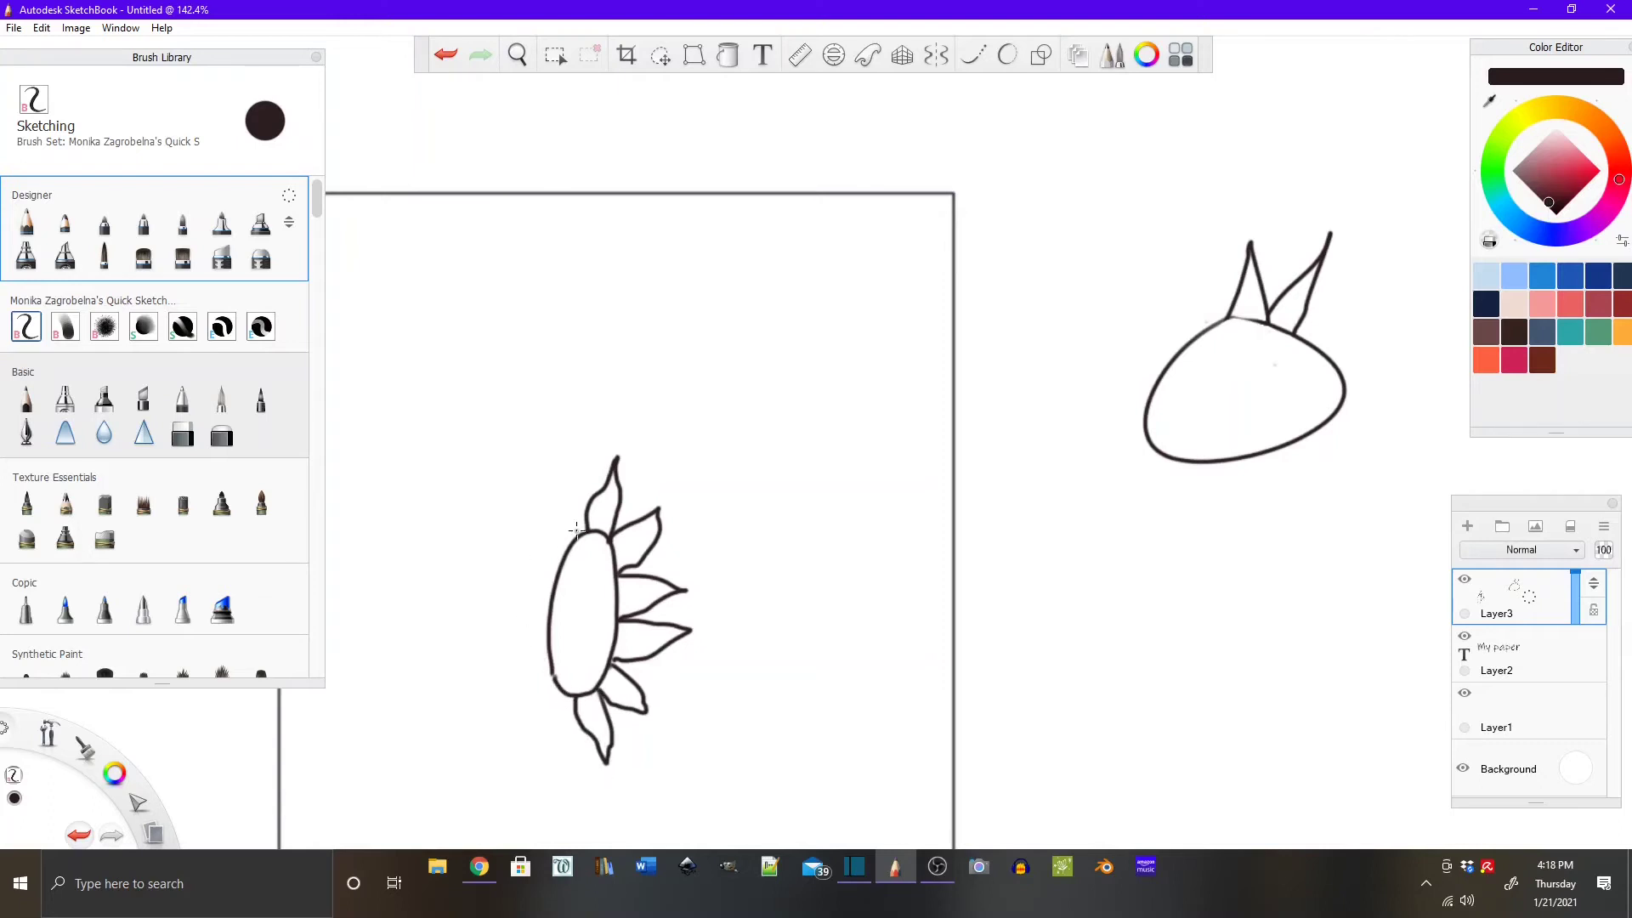
pyautogui.moveTo(574, 535)
pyautogui.mouseDown()
pyautogui.moveTo(533, 475)
pyautogui.moveTo(561, 553)
pyautogui.moveTo(510, 532)
pyautogui.moveTo(544, 584)
pyautogui.moveTo(507, 591)
pyautogui.moveTo(543, 617)
pyautogui.moveTo(499, 647)
pyautogui.moveTo(541, 654)
pyautogui.moveTo(514, 708)
pyautogui.moveTo(548, 670)
pyautogui.moveTo(573, 724)
pyautogui.mouseUp()
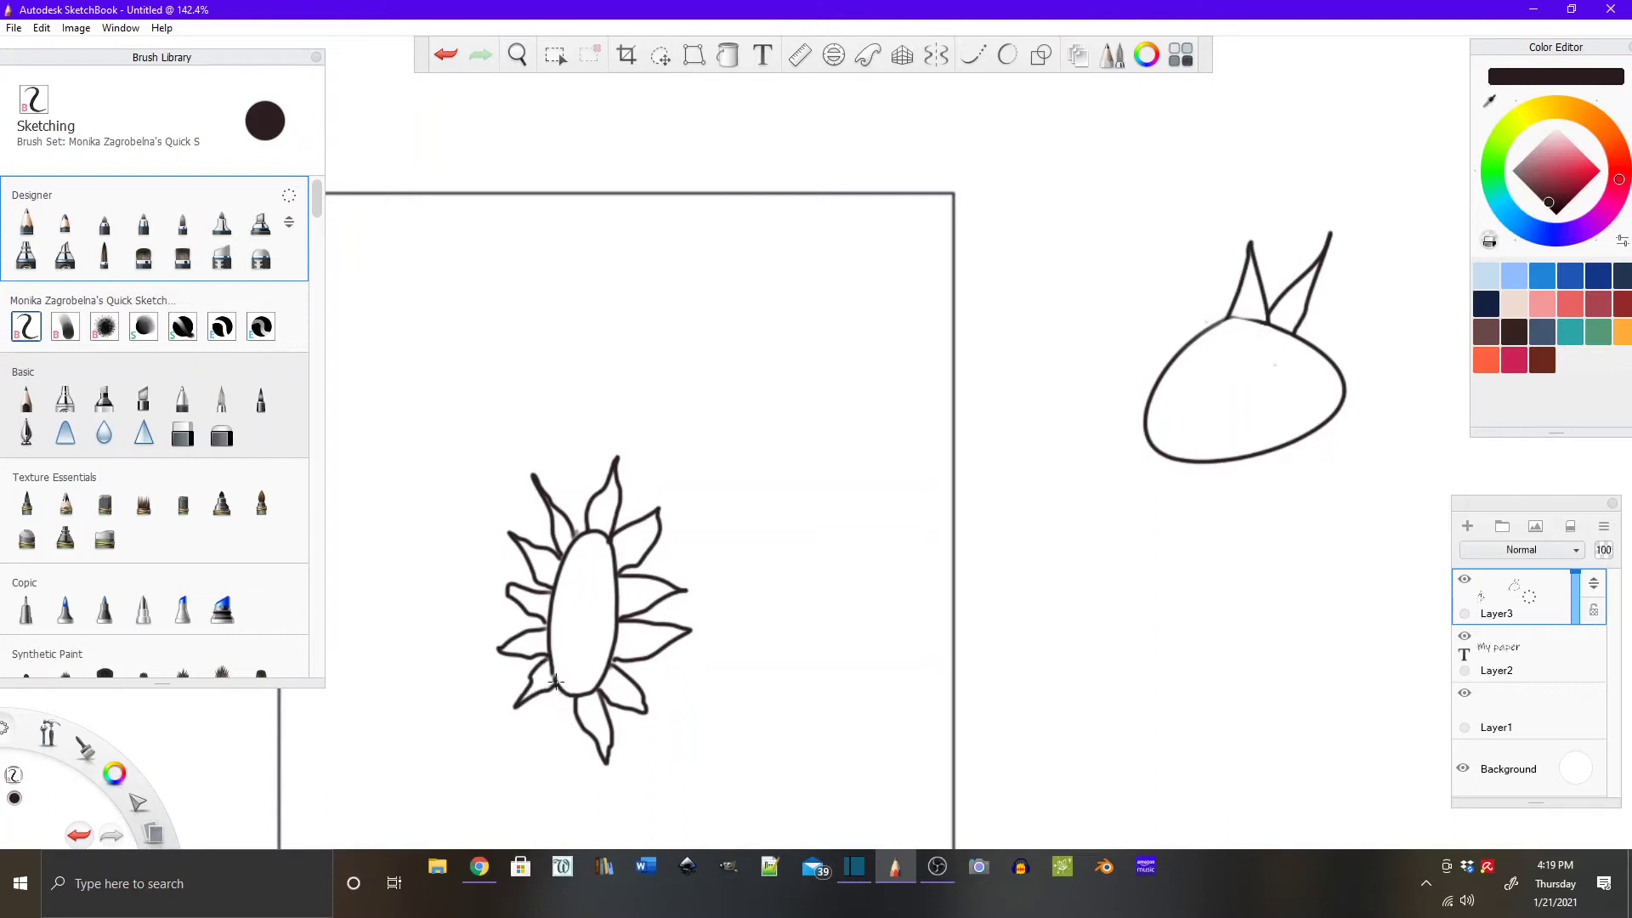
pyautogui.moveTo(551, 691)
pyautogui.mouseDown()
pyautogui.moveTo(551, 744)
pyautogui.moveTo(571, 696)
pyautogui.mouseUp()
# Draw overlapping back-row petals behind the two pointed petals on the example oval with the Sketching brush.
pyautogui.click(221, 257)
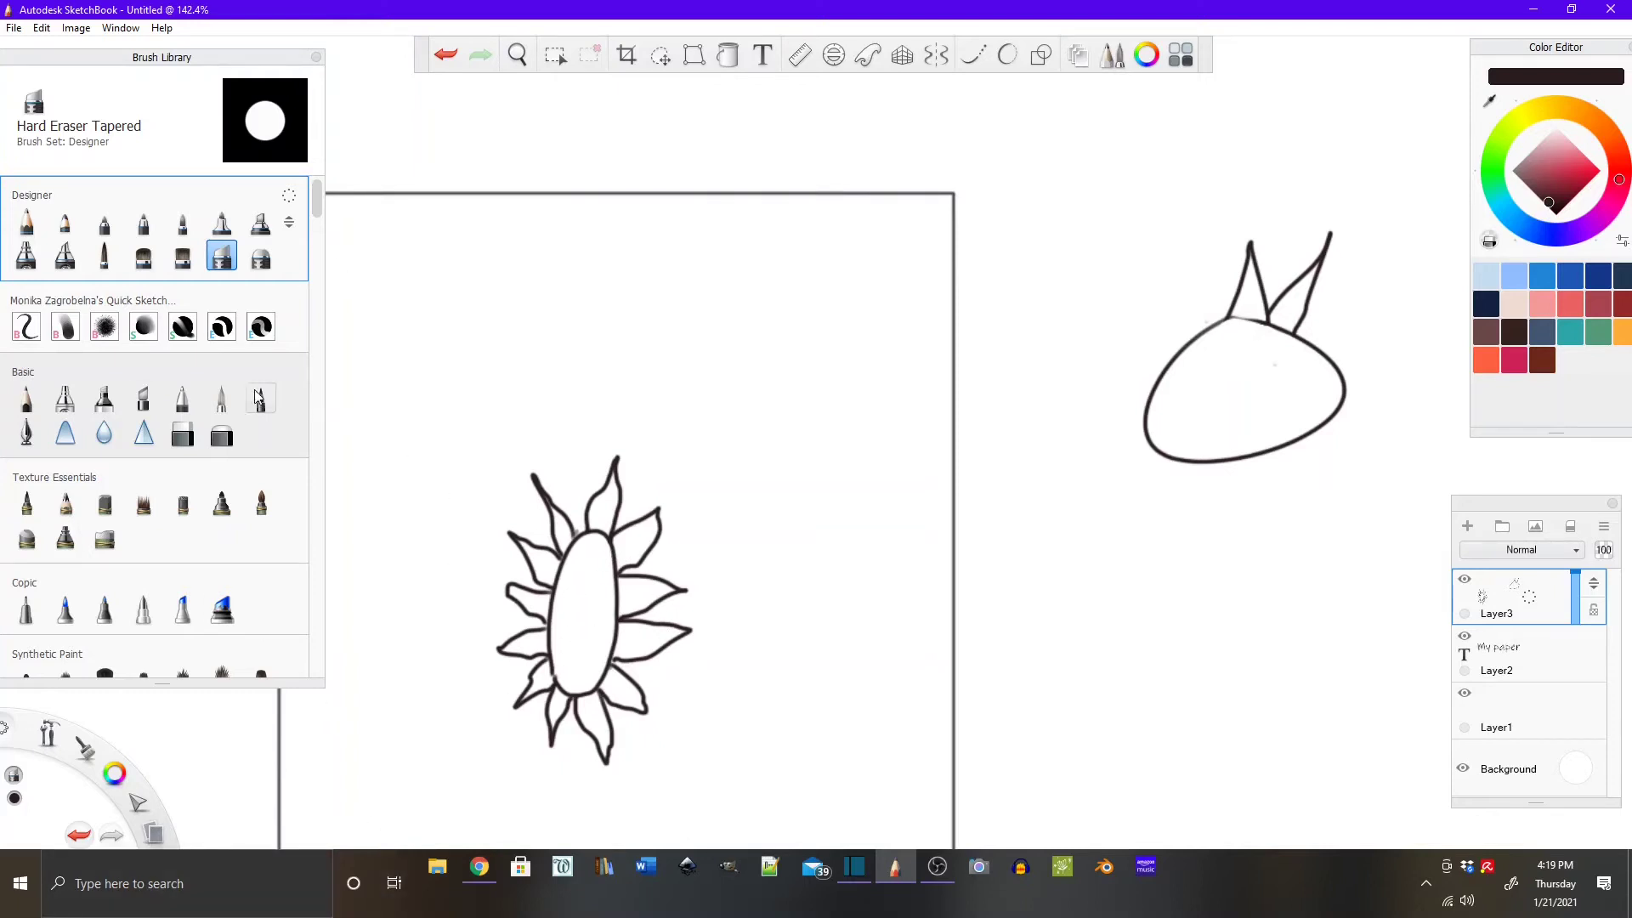
pyautogui.press('e')
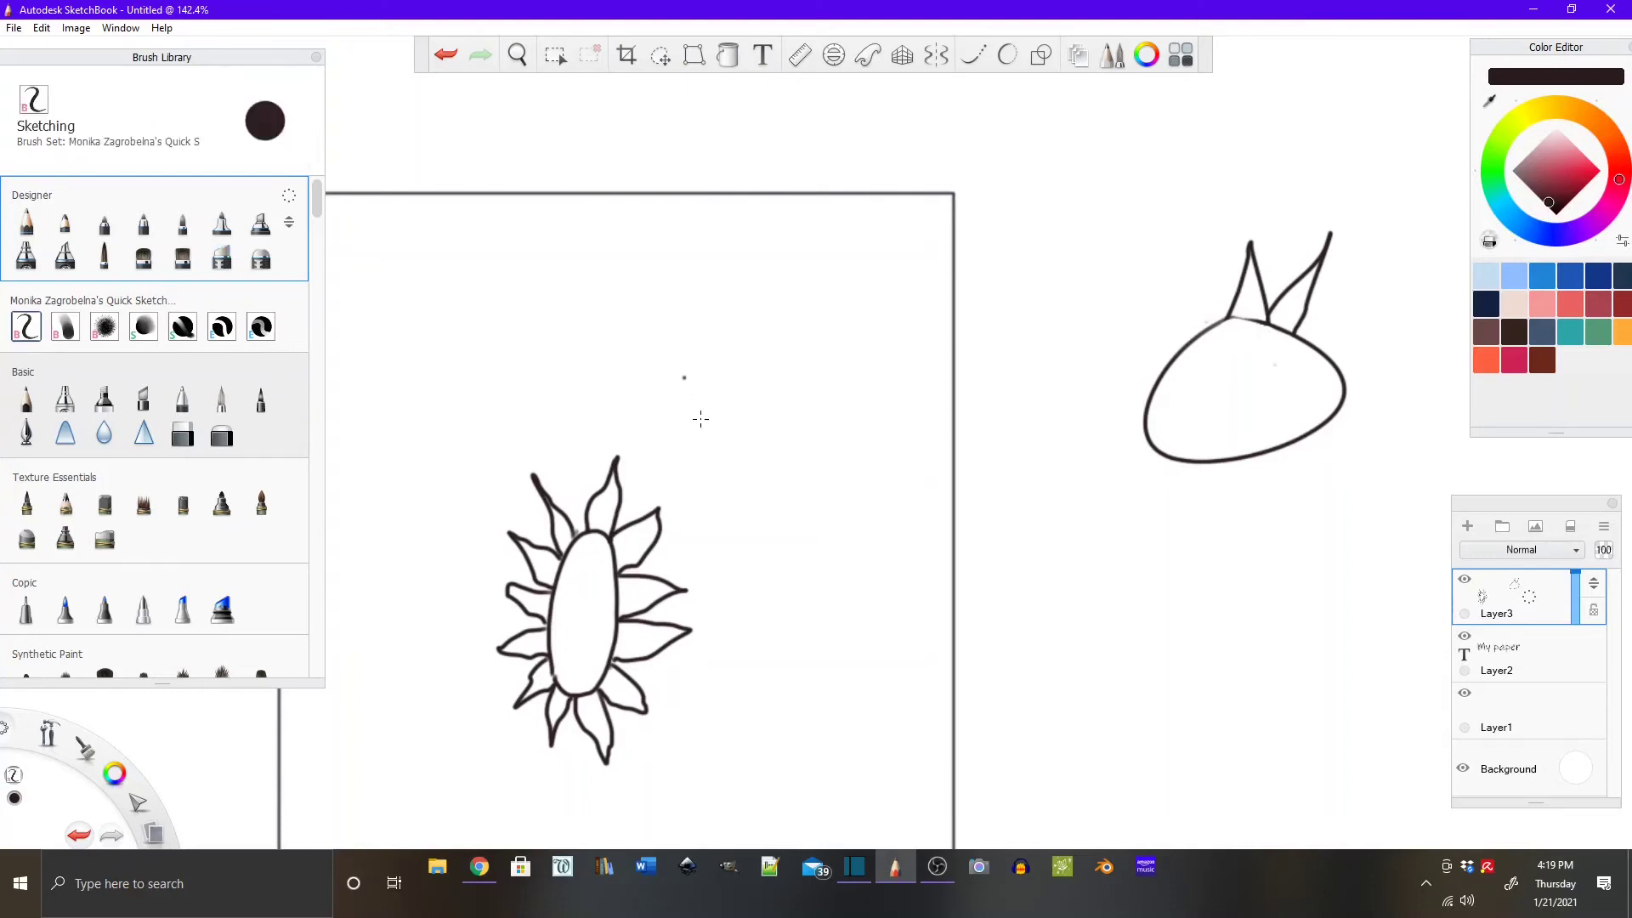
pyautogui.click(635, 421)
pyautogui.moveTo(1258, 272)
pyautogui.mouseDown()
pyautogui.moveTo(1294, 227)
pyautogui.moveTo(1288, 272)
pyautogui.mouseUp()
pyautogui.moveTo(1292, 255)
pyautogui.mouseDown()
pyautogui.moveTo(1323, 216)
pyautogui.moveTo(1310, 249)
pyautogui.moveTo(1283, 197)
pyautogui.moveTo(1250, 257)
pyautogui.mouseUp()
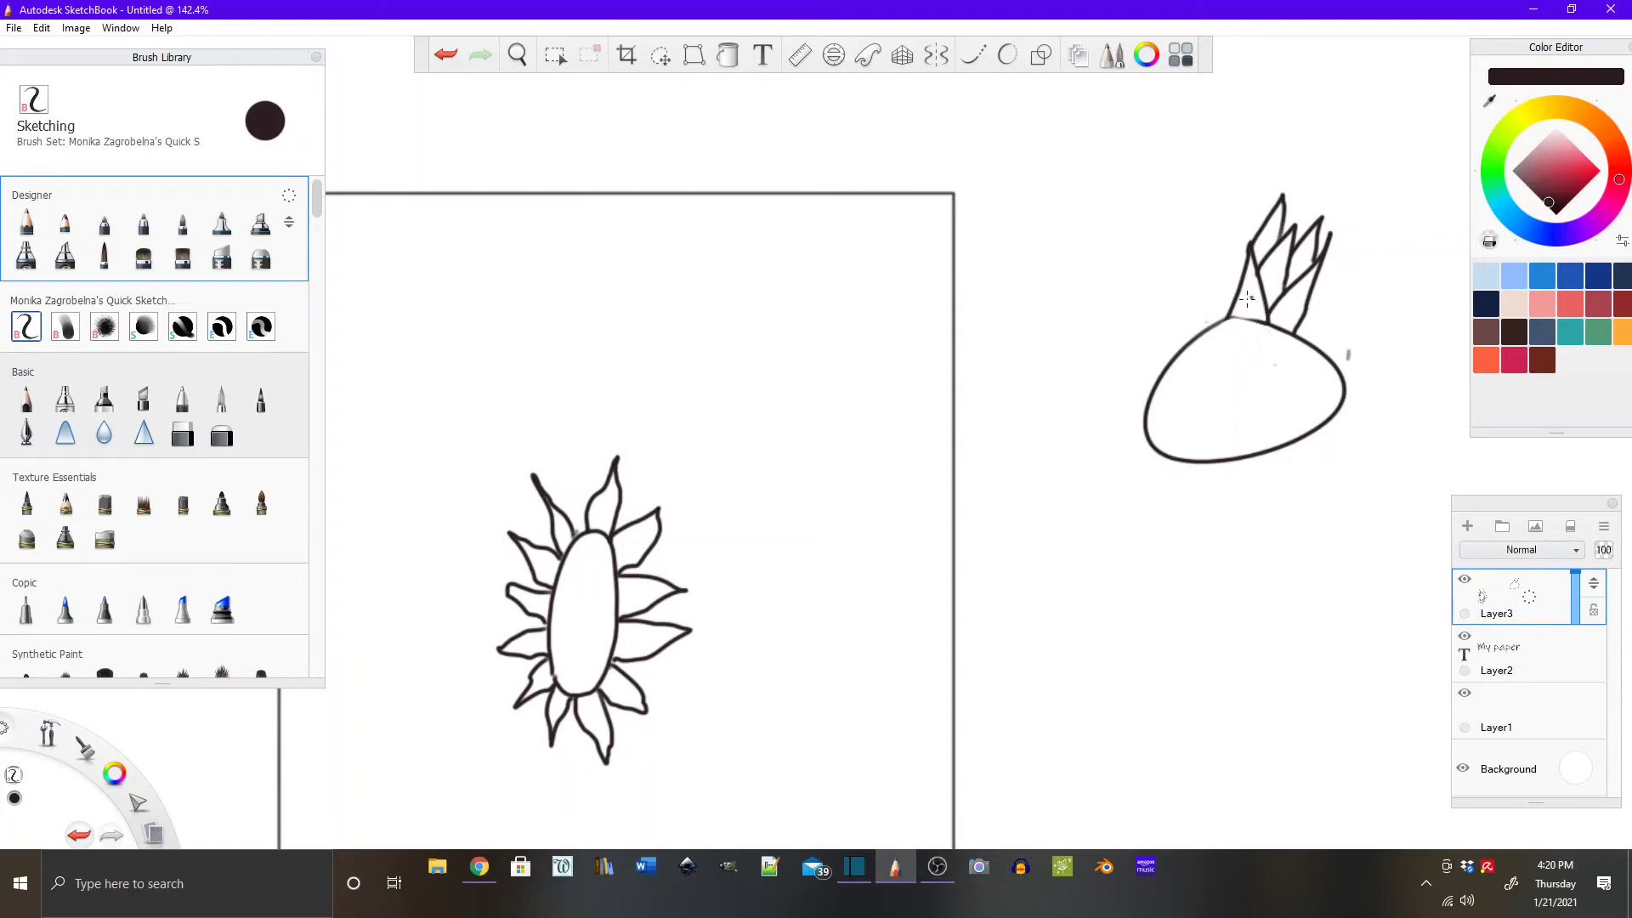
# Add more front petals down the example oval's right side and fill in further layered petals behind them.
pyautogui.click(1318, 315)
pyautogui.moveTo(1294, 329)
pyautogui.mouseDown()
pyautogui.moveTo(1347, 327)
pyautogui.moveTo(1322, 355)
pyautogui.moveTo(1384, 342)
pyautogui.moveTo(1358, 381)
pyautogui.moveTo(1394, 391)
pyautogui.moveTo(1341, 410)
pyautogui.mouseUp()
pyautogui.moveTo(1315, 286)
pyautogui.mouseDown()
pyautogui.moveTo(1353, 264)
pyautogui.moveTo(1360, 308)
pyautogui.moveTo(1387, 304)
pyautogui.moveTo(1389, 388)
pyautogui.mouseUp()
pyautogui.moveTo(1319, 248)
pyautogui.mouseDown()
pyautogui.moveTo(1328, 228)
pyautogui.moveTo(1352, 272)
pyautogui.moveTo(1381, 281)
pyautogui.moveTo(1379, 363)
pyautogui.mouseUp()
pyautogui.click(1220, 393)
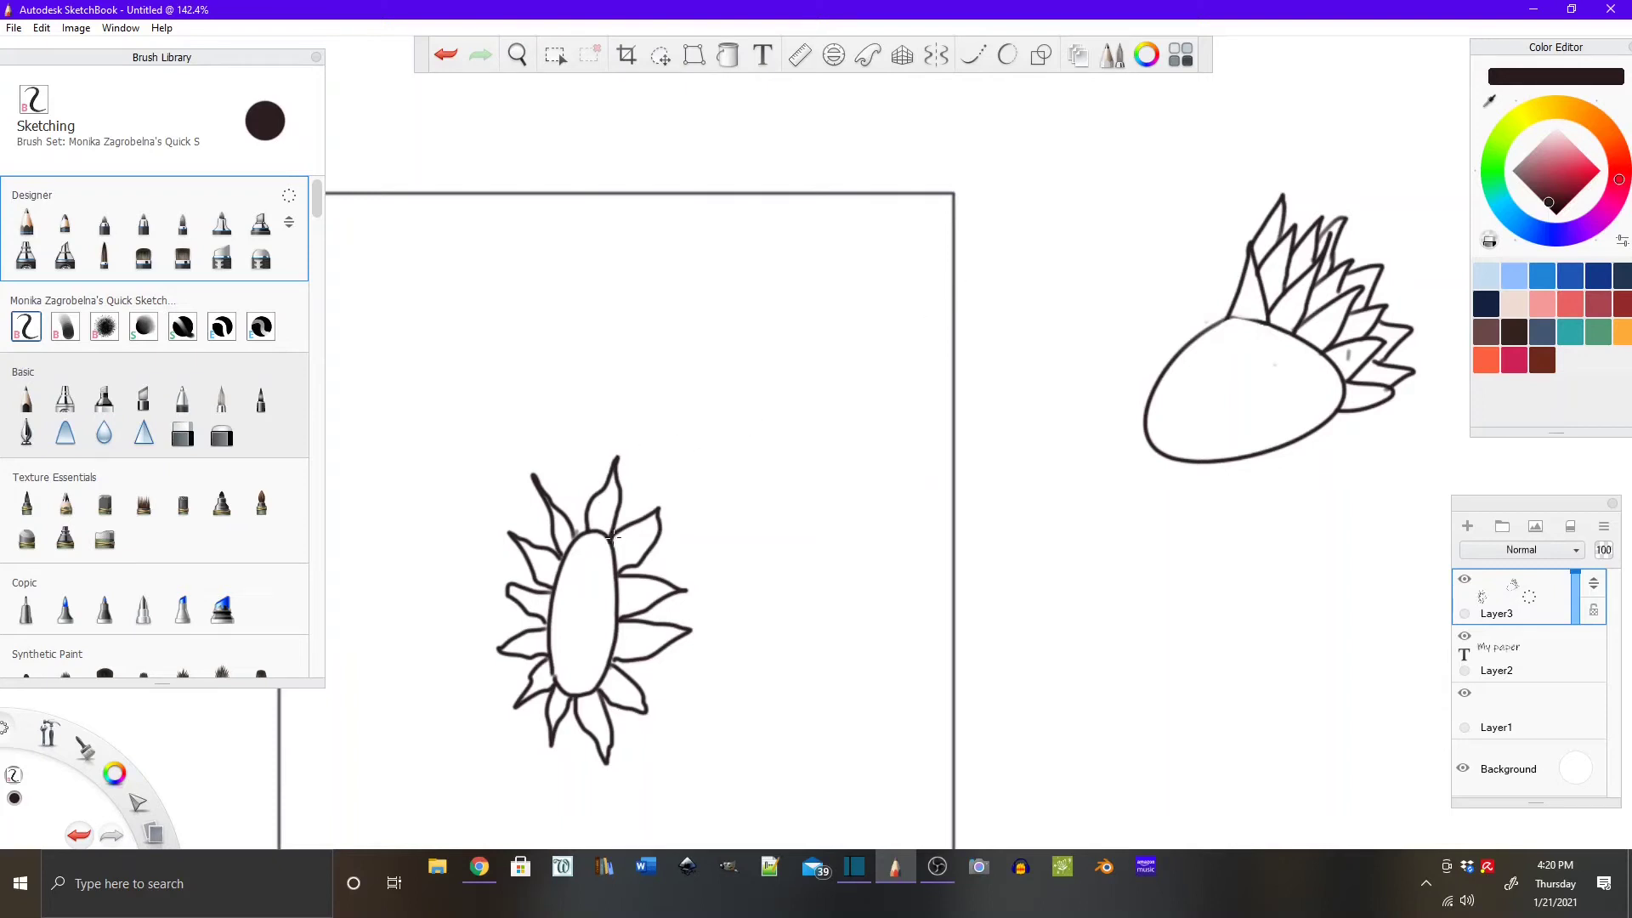
# Draw three back-row petals behind the flower's top and upper-right petals and close the gap at the third one's base.
pyautogui.moveTo(560, 508)
pyautogui.mouseDown()
pyautogui.moveTo(563, 455)
pyautogui.moveTo(583, 502)
pyautogui.moveTo(660, 481)
pyautogui.moveTo(651, 501)
pyautogui.moveTo(678, 550)
pyautogui.moveTo(702, 556)
pyautogui.moveTo(677, 586)
pyautogui.mouseUp()
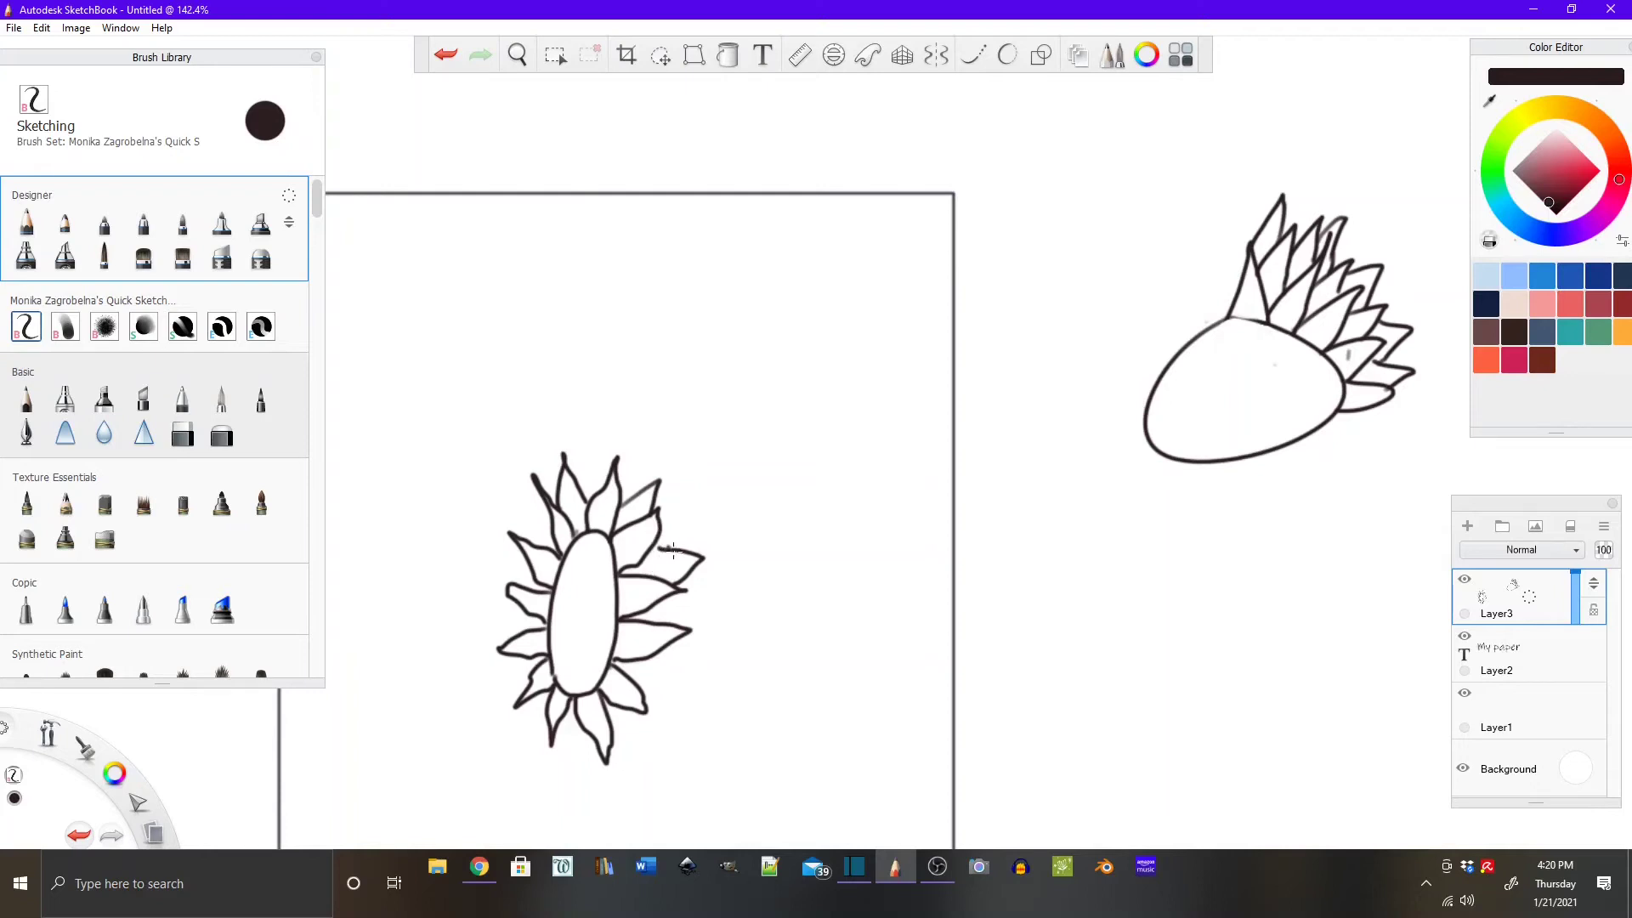
pyautogui.scroll(5, 666, 561)
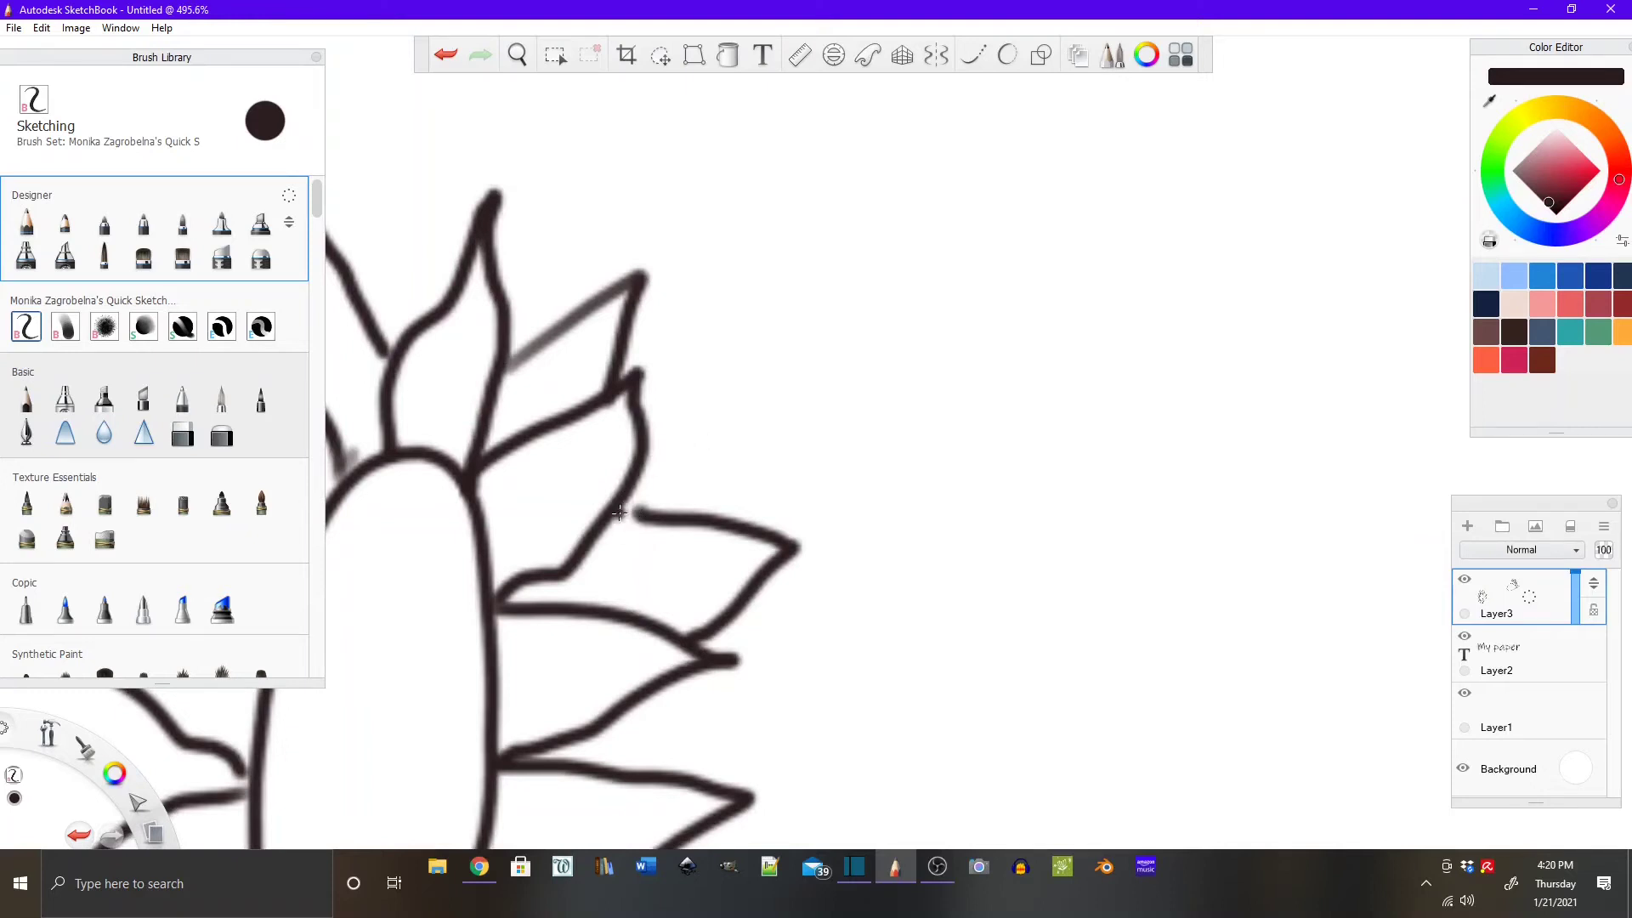
pyautogui.moveTo(641, 515)
pyautogui.mouseDown()
pyautogui.moveTo(617, 508)
pyautogui.moveTo(641, 517)
pyautogui.mouseUp()
pyautogui.scroll(-4, 655, 529)
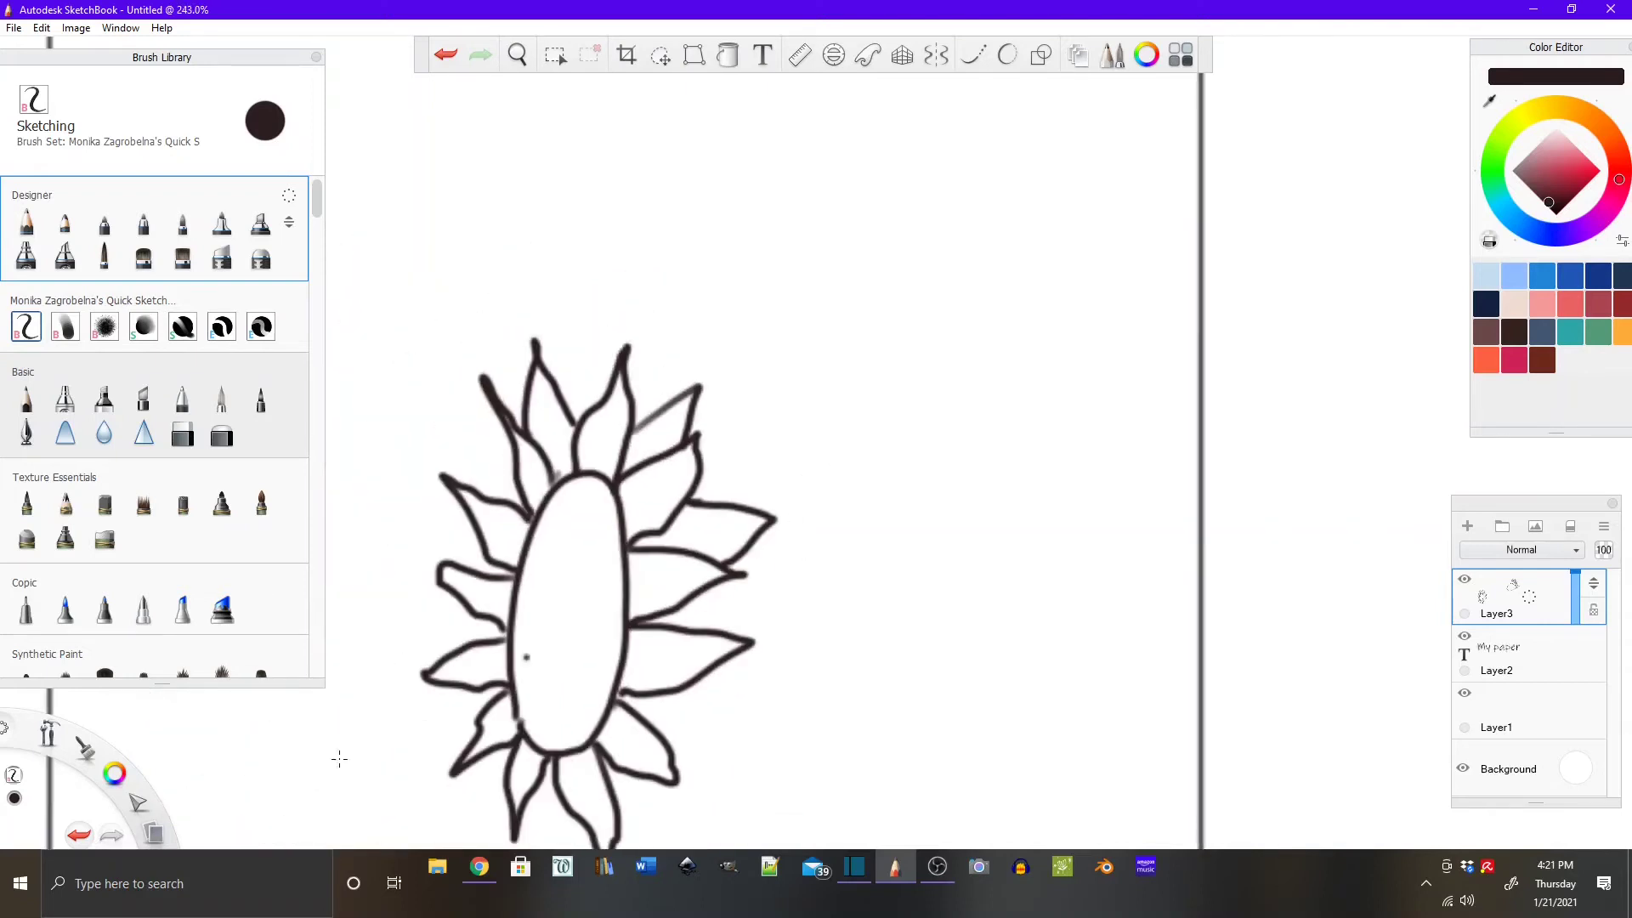
# Close the gaps between the petal bases and the flower's oval centre, and tidy the oval's lower left outline with Hard Eraser Tapered.
pyautogui.scroll(5, 522, 731)
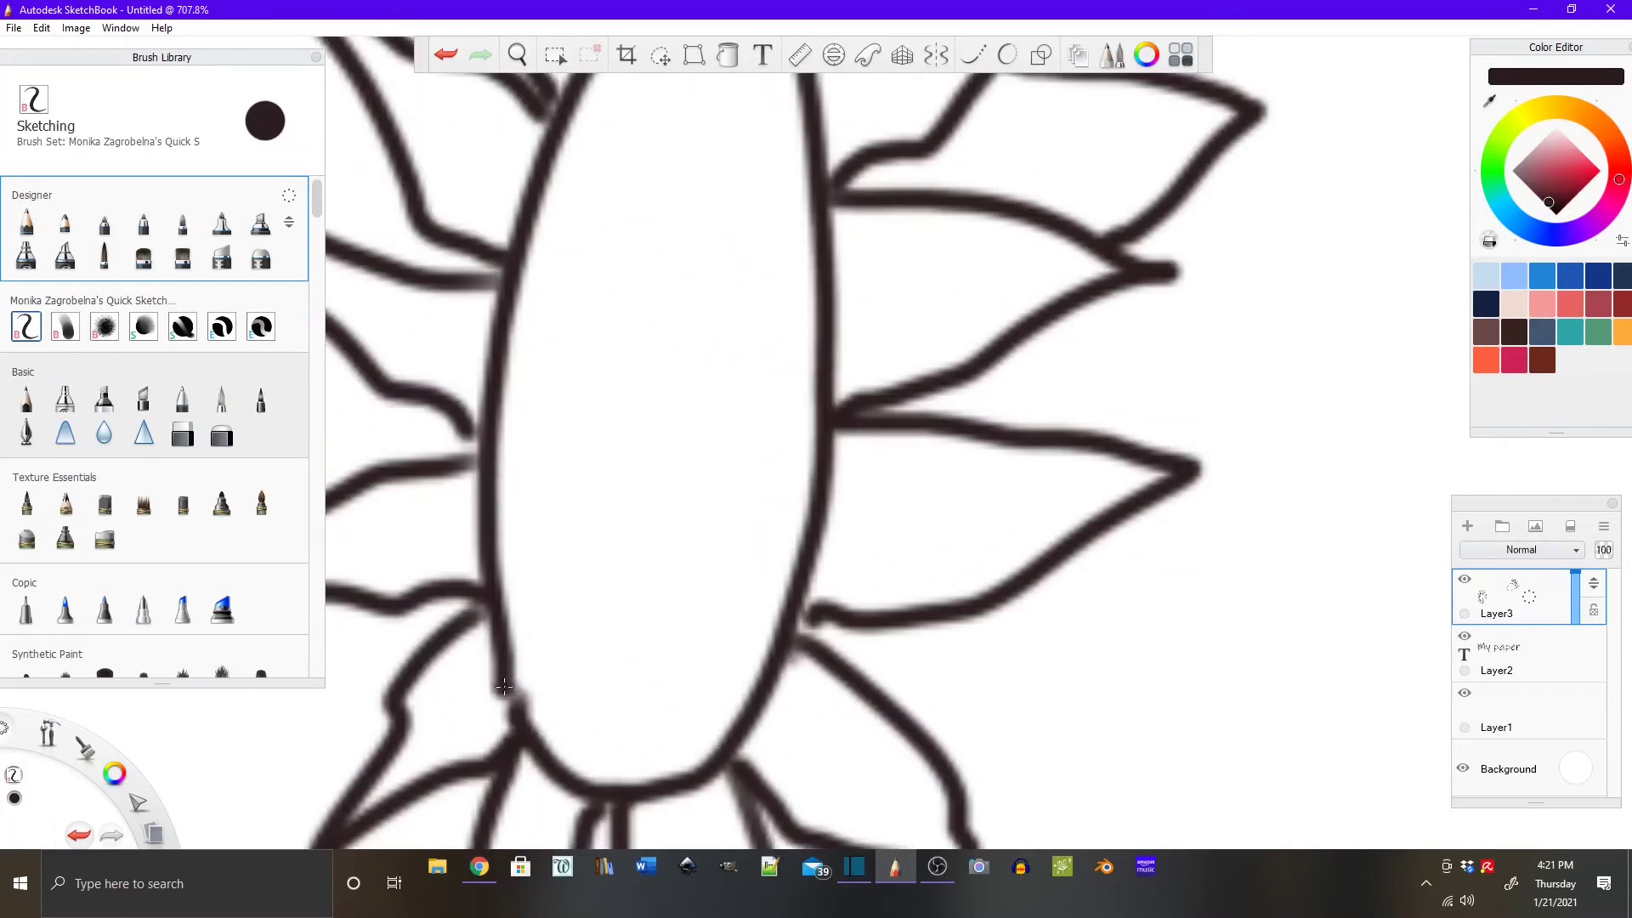
pyautogui.moveTo(808, 613); pyautogui.dragTo(806, 613)
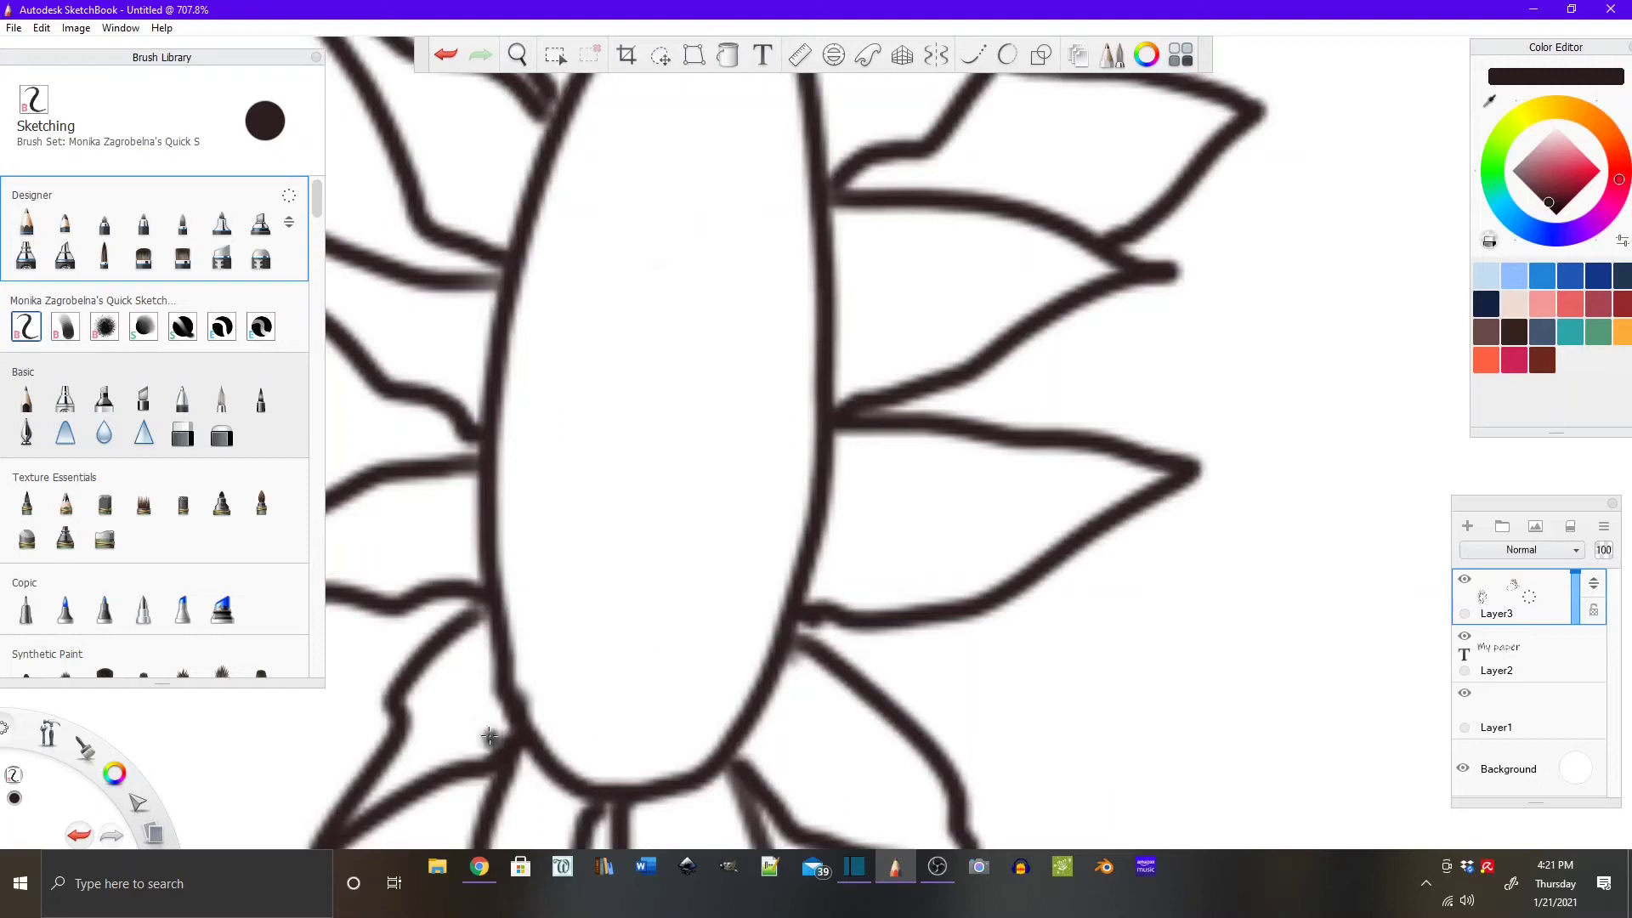
pyautogui.click(219, 262)
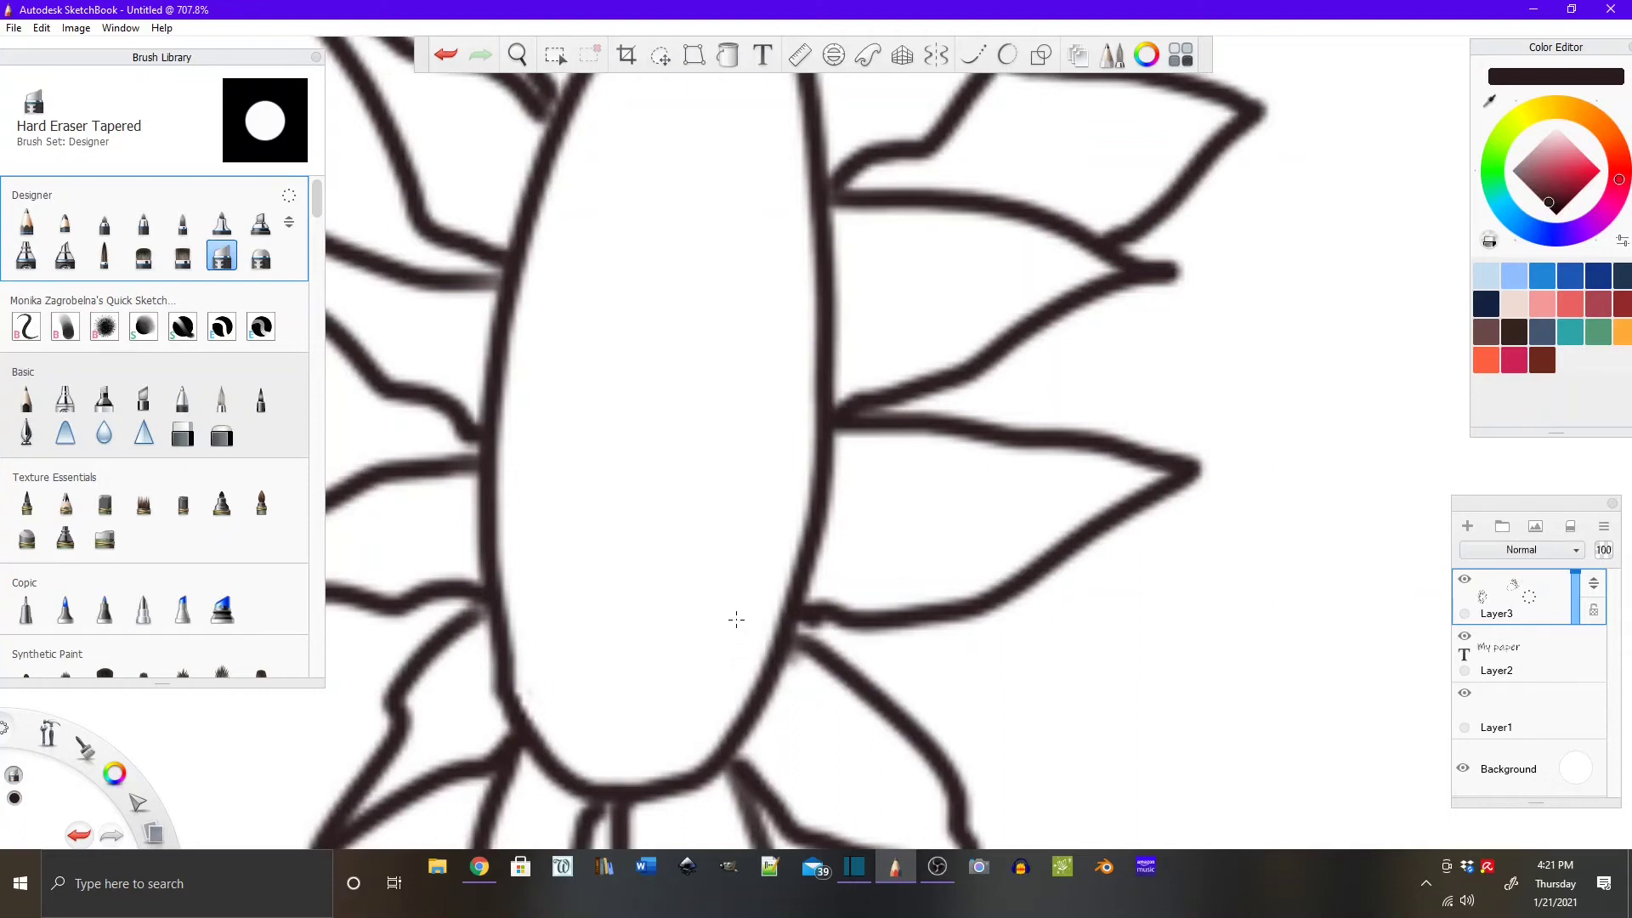
pyautogui.scroll(-5, 629, 523)
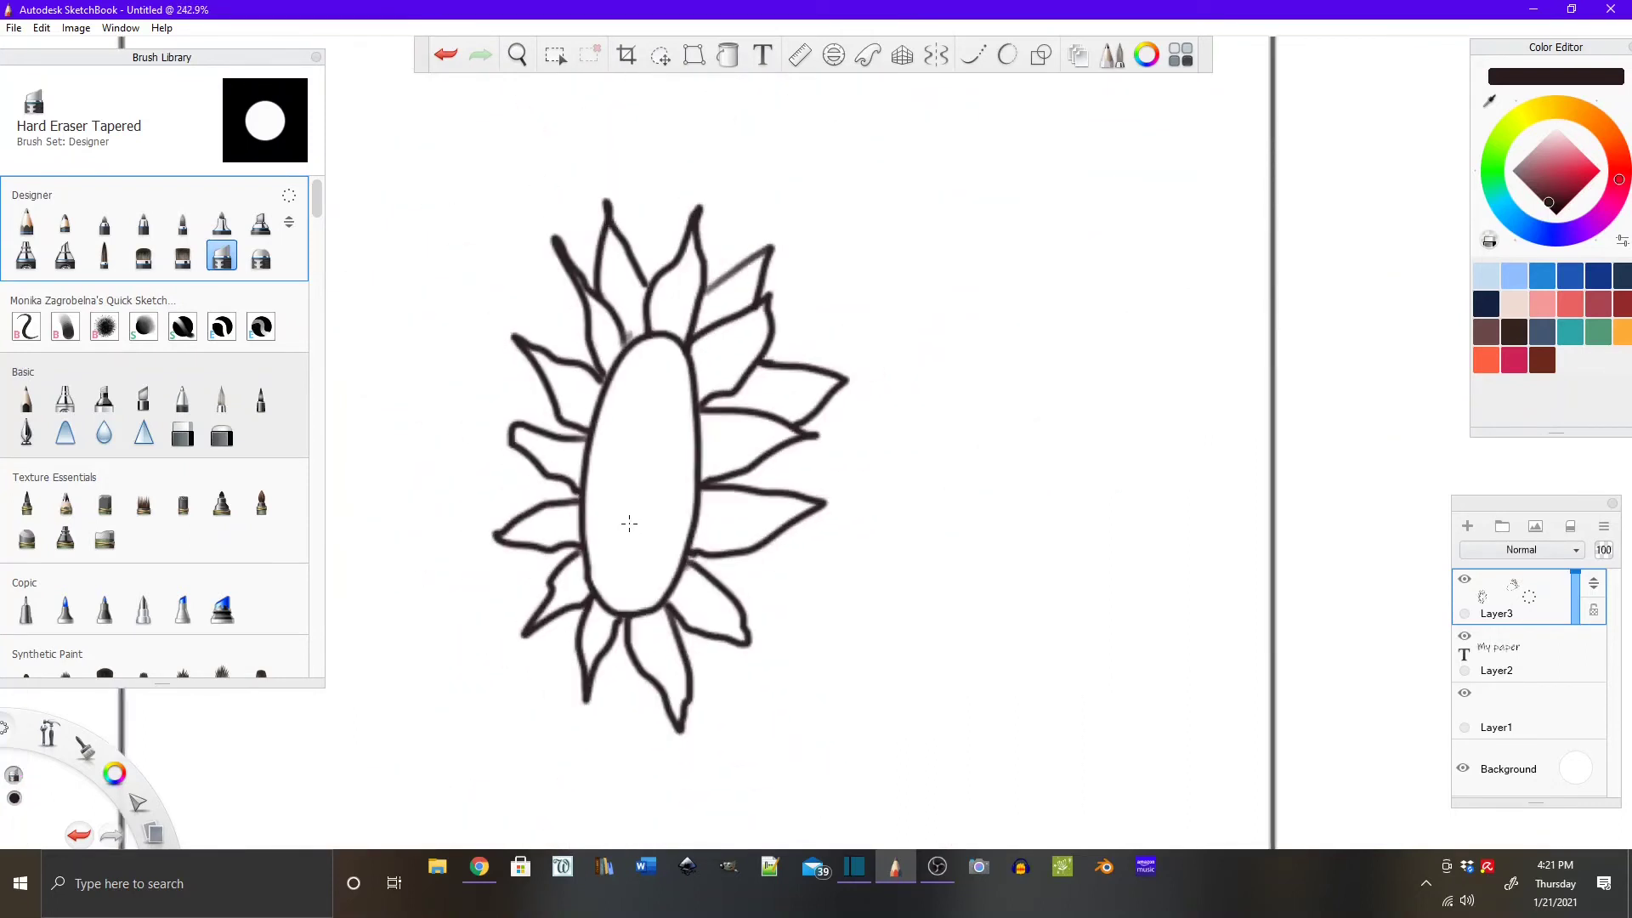
# Draw the rest of the back-row petals behind the flower's right, bottom and left petals with the Sketching brush.
pyautogui.press('e')
pyautogui.moveTo(775, 457)
pyautogui.mouseDown()
pyautogui.moveTo(839, 466)
pyautogui.moveTo(801, 490)
pyautogui.mouseUp()
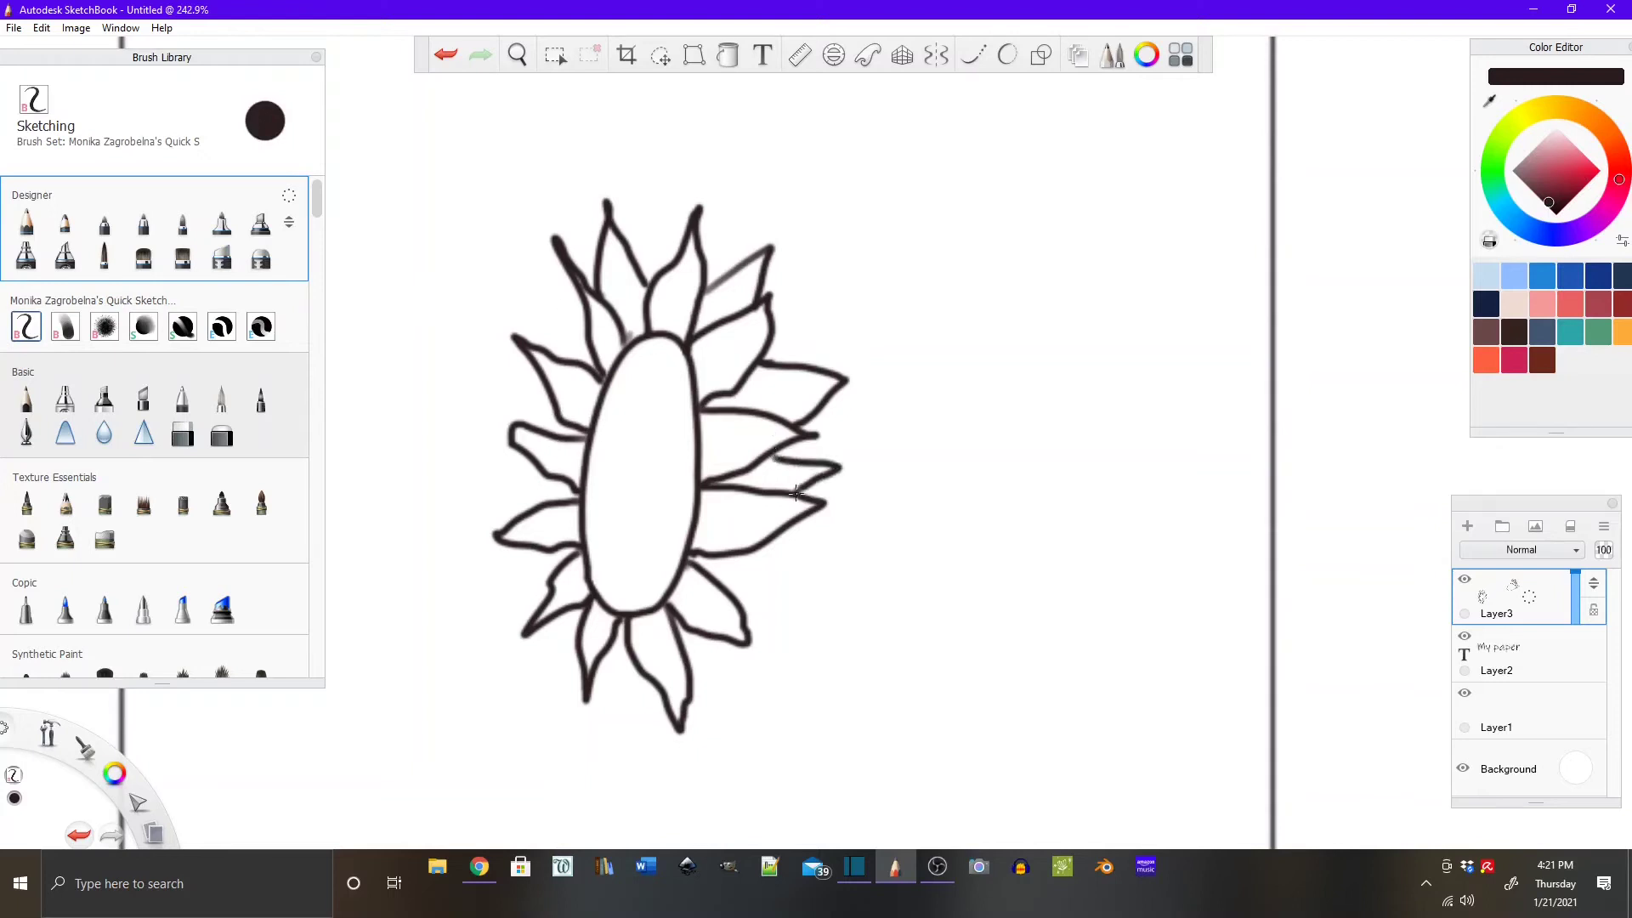
pyautogui.moveTo(756, 554)
pyautogui.mouseDown()
pyautogui.moveTo(805, 598)
pyautogui.moveTo(747, 605)
pyautogui.moveTo(714, 750)
pyautogui.moveTo(693, 677)
pyautogui.mouseUp()
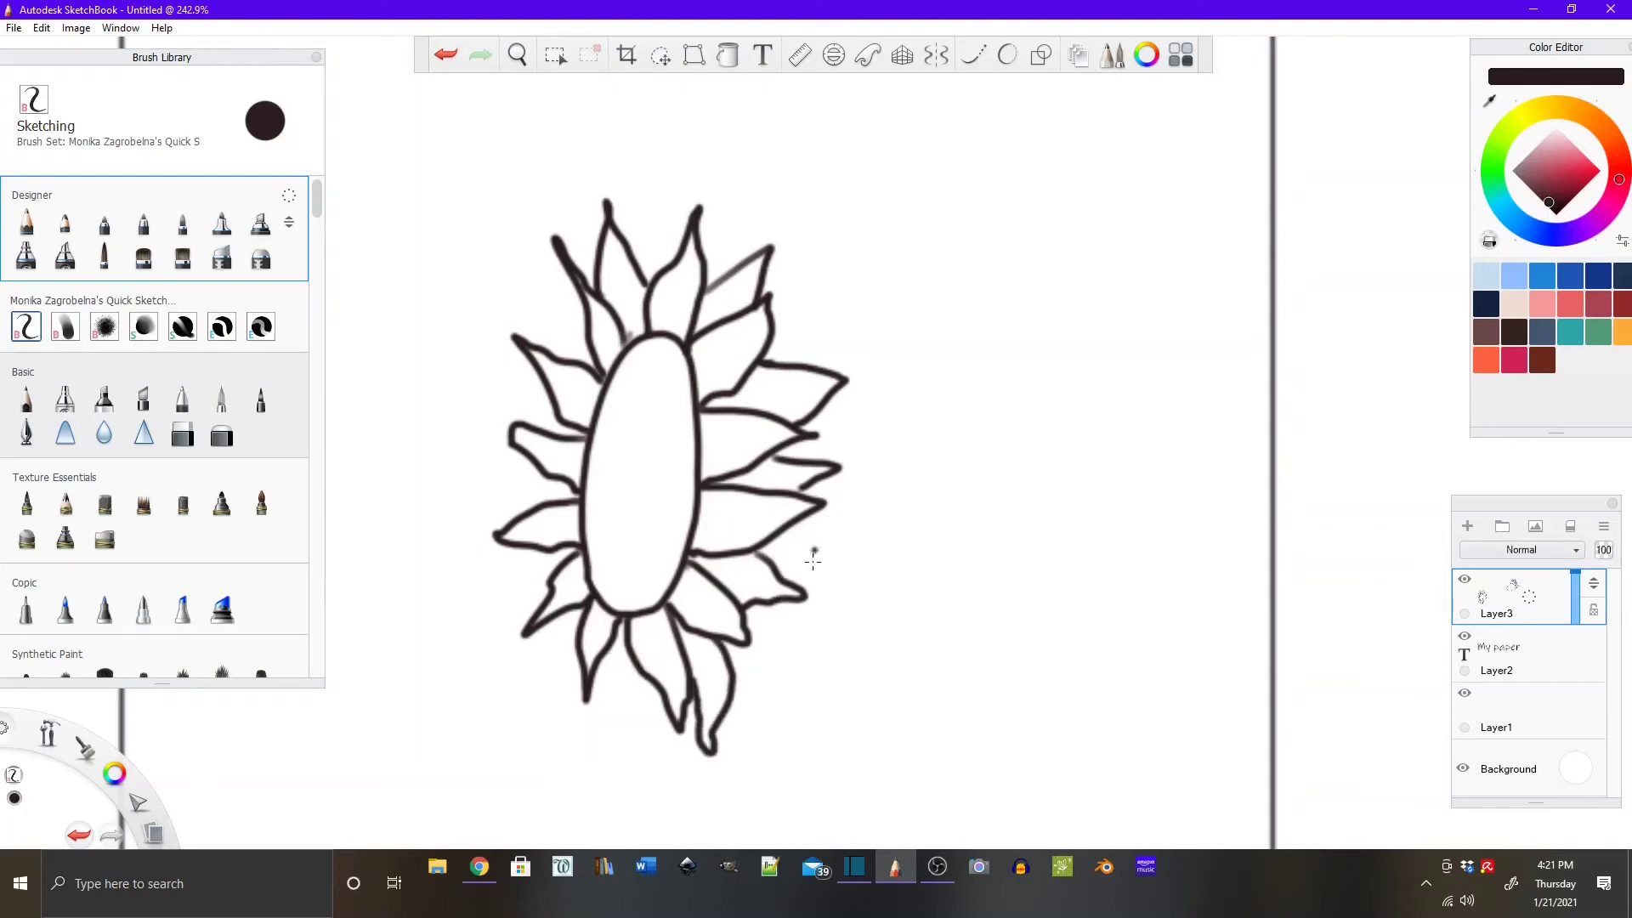
pyautogui.moveTo(645, 670)
pyautogui.mouseDown()
pyautogui.moveTo(591, 741)
pyautogui.moveTo(558, 752)
pyautogui.moveTo(585, 699)
pyautogui.moveTo(533, 665)
pyautogui.moveTo(465, 664)
pyautogui.moveTo(528, 627)
pyautogui.mouseUp()
pyautogui.click(536, 655)
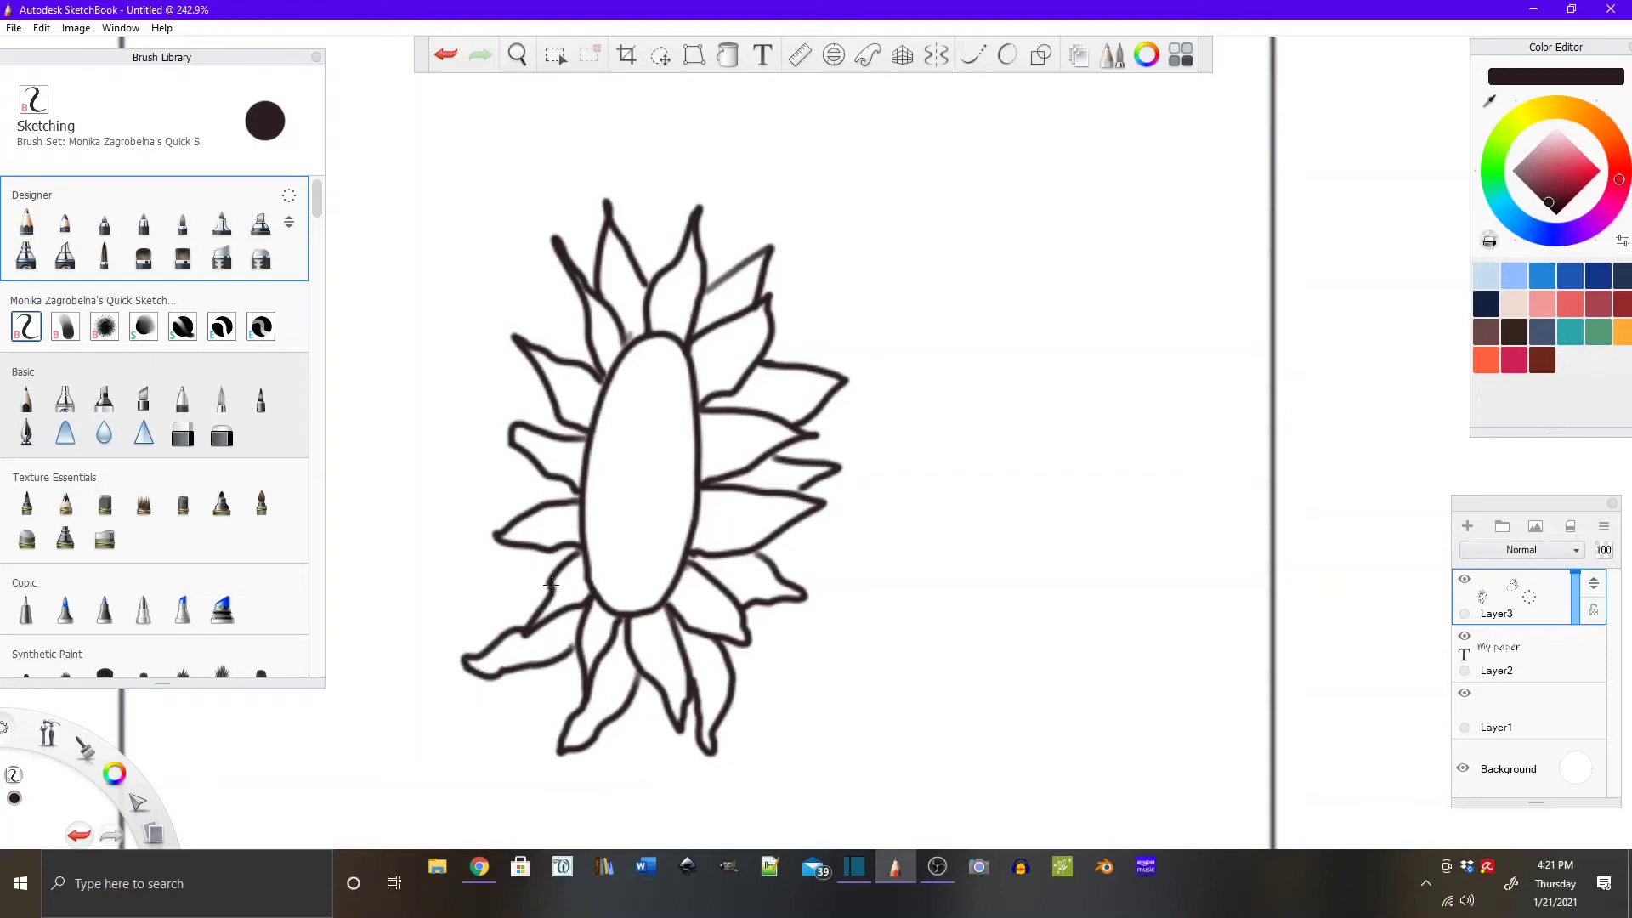
pyautogui.moveTo(521, 546)
pyautogui.mouseDown()
pyautogui.moveTo(448, 605)
pyautogui.moveTo(551, 583)
pyautogui.mouseUp()
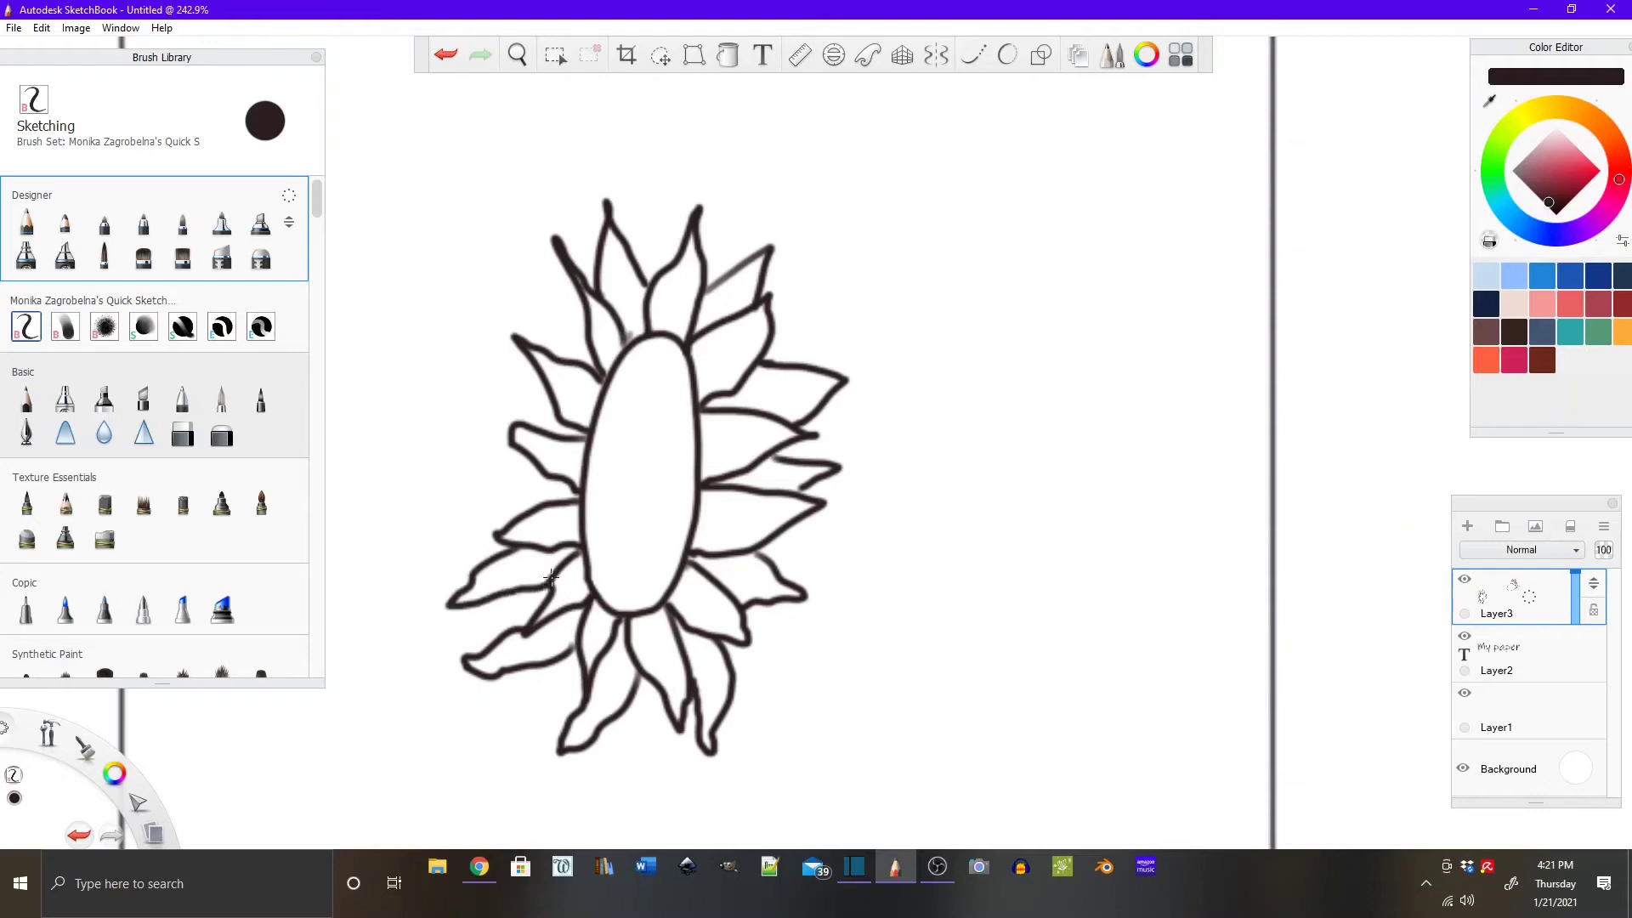
pyautogui.moveTo(487, 463)
pyautogui.mouseDown()
pyautogui.moveTo(529, 462)
pyautogui.moveTo(459, 478)
pyautogui.moveTo(532, 508)
pyautogui.moveTo(520, 421)
pyautogui.moveTo(461, 376)
pyautogui.moveTo(551, 384)
pyautogui.moveTo(527, 269)
pyautogui.moveTo(587, 340)
pyautogui.mouseUp()
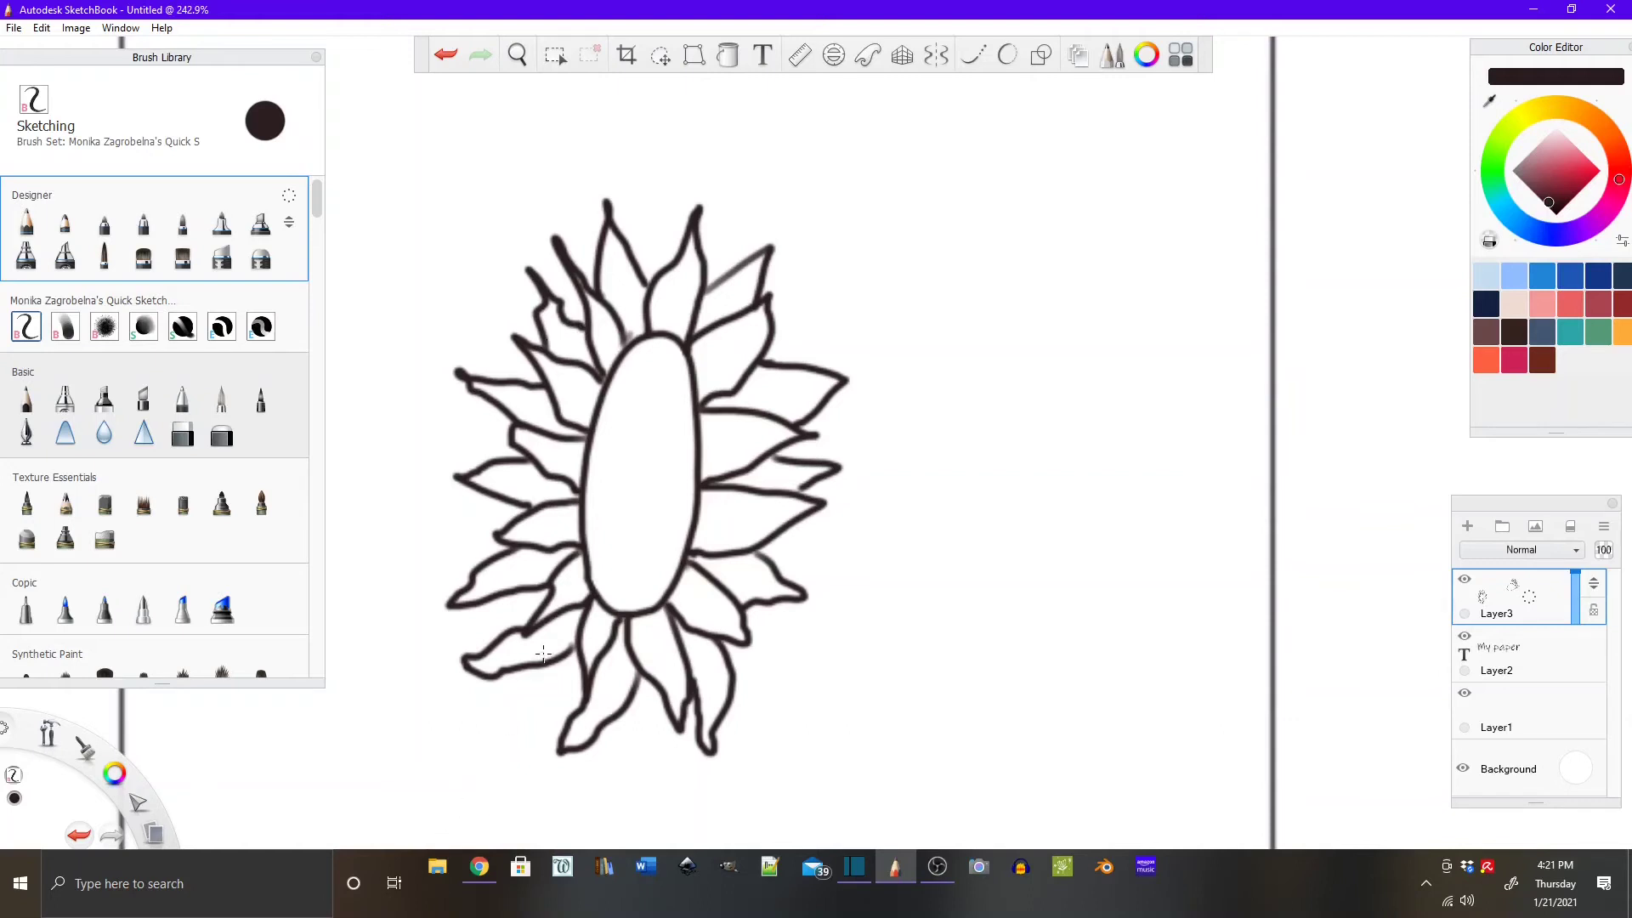
# Erase the faint smudge at the upper left of the flower's oval centre with Hard Eraser Tapered.
pyautogui.scroll(-3, 943, 508)
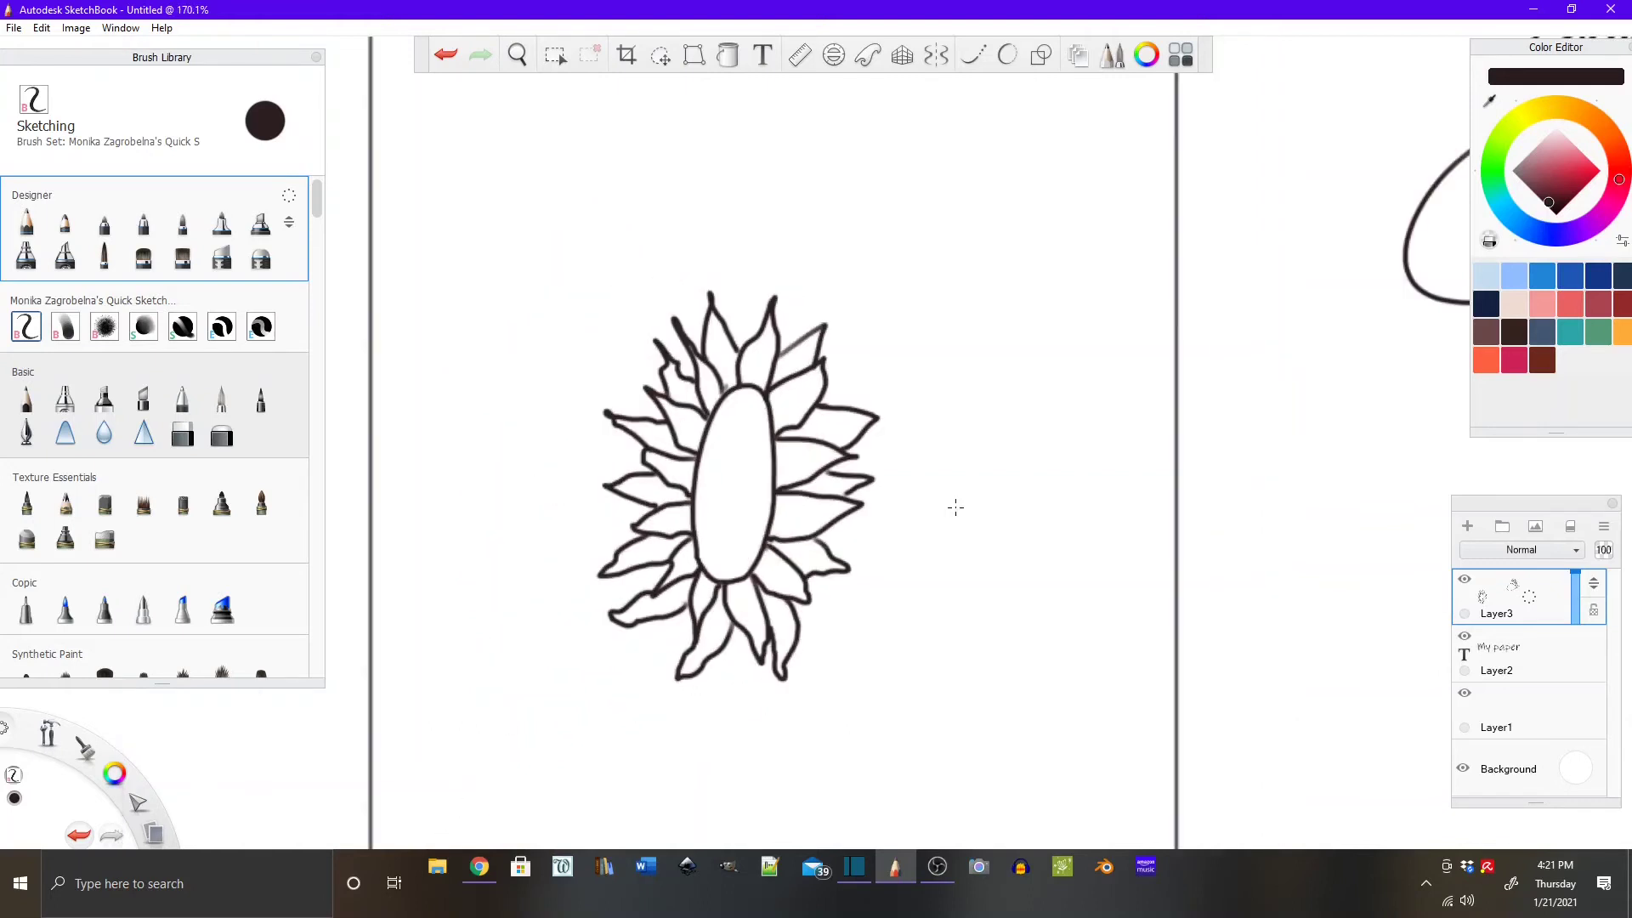
pyautogui.scroll(6, 821, 374)
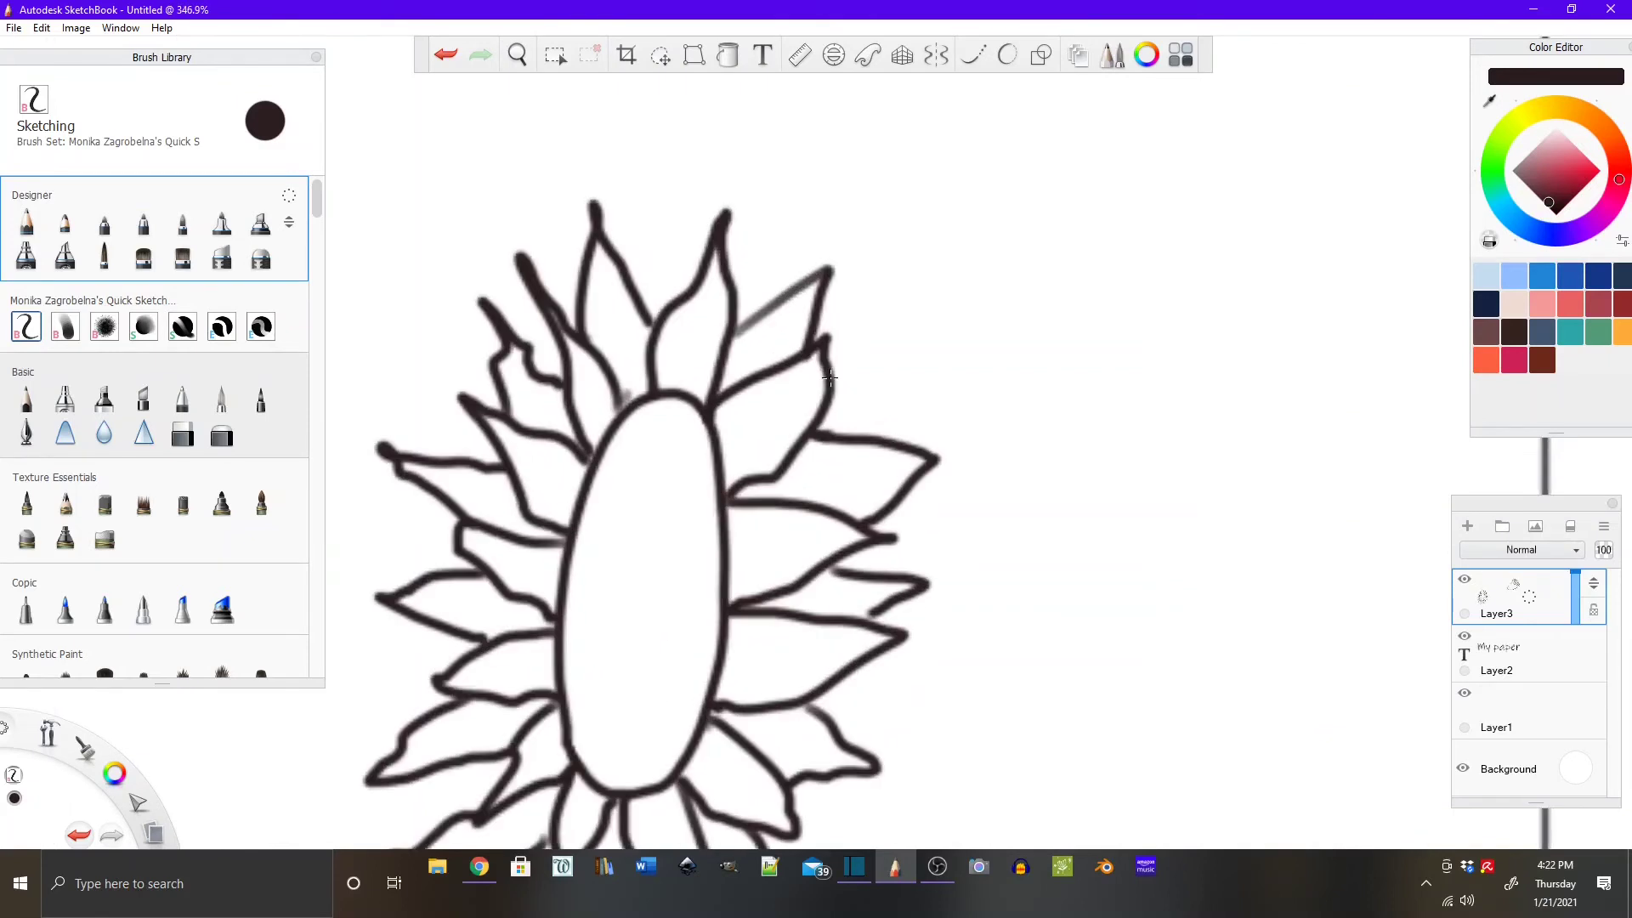
pyautogui.scroll(2, 830, 378)
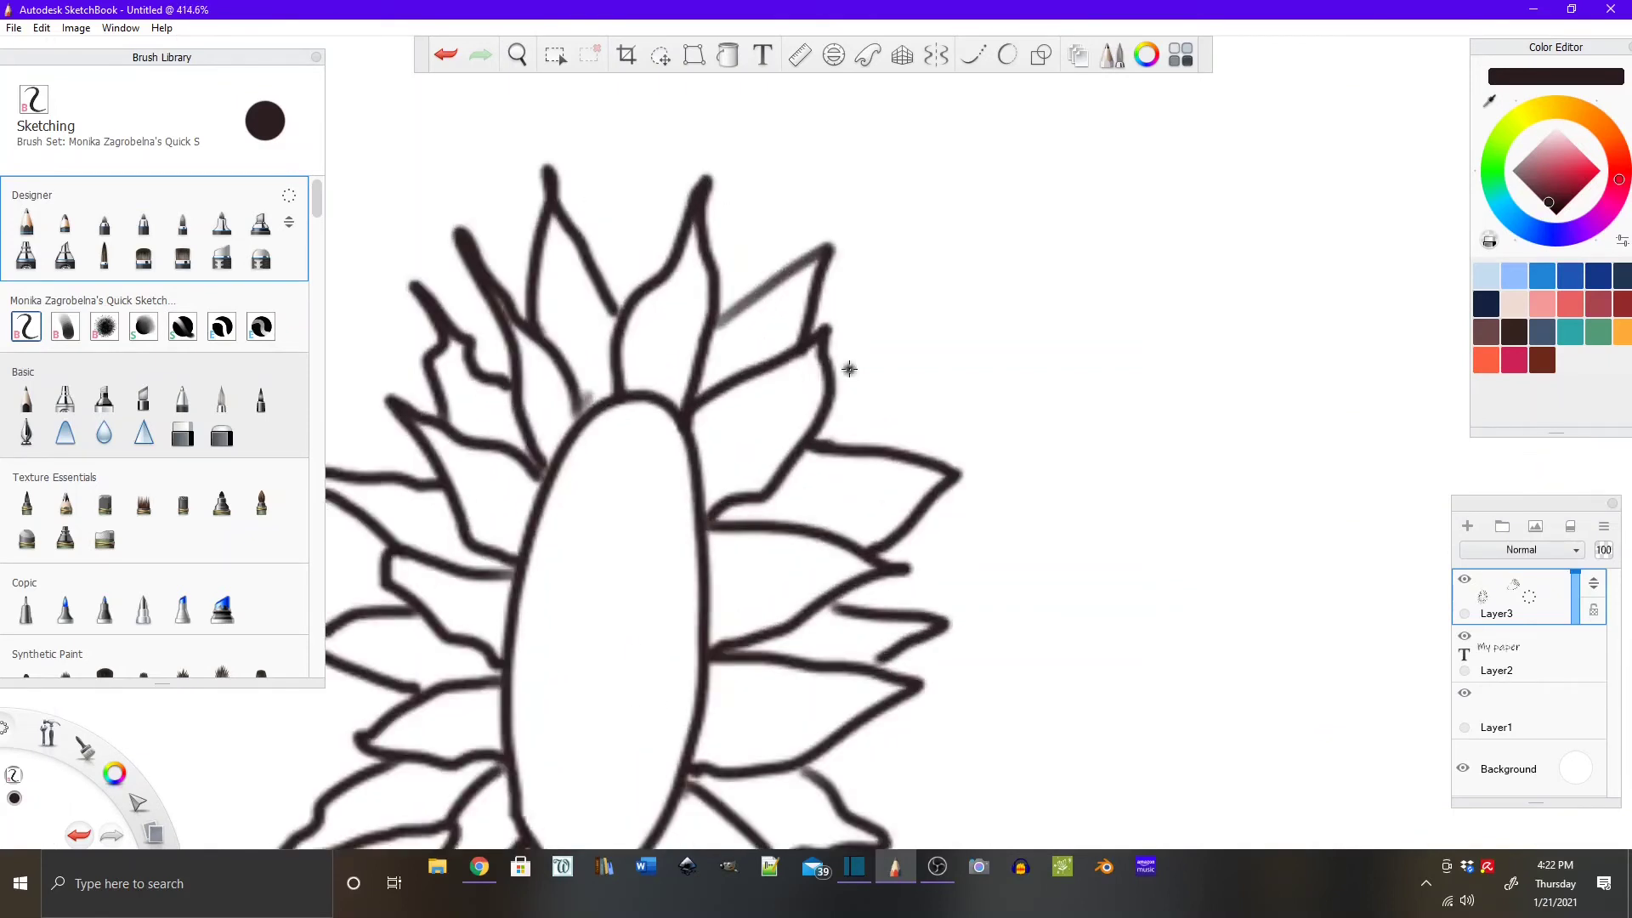
pyautogui.click(221, 256)
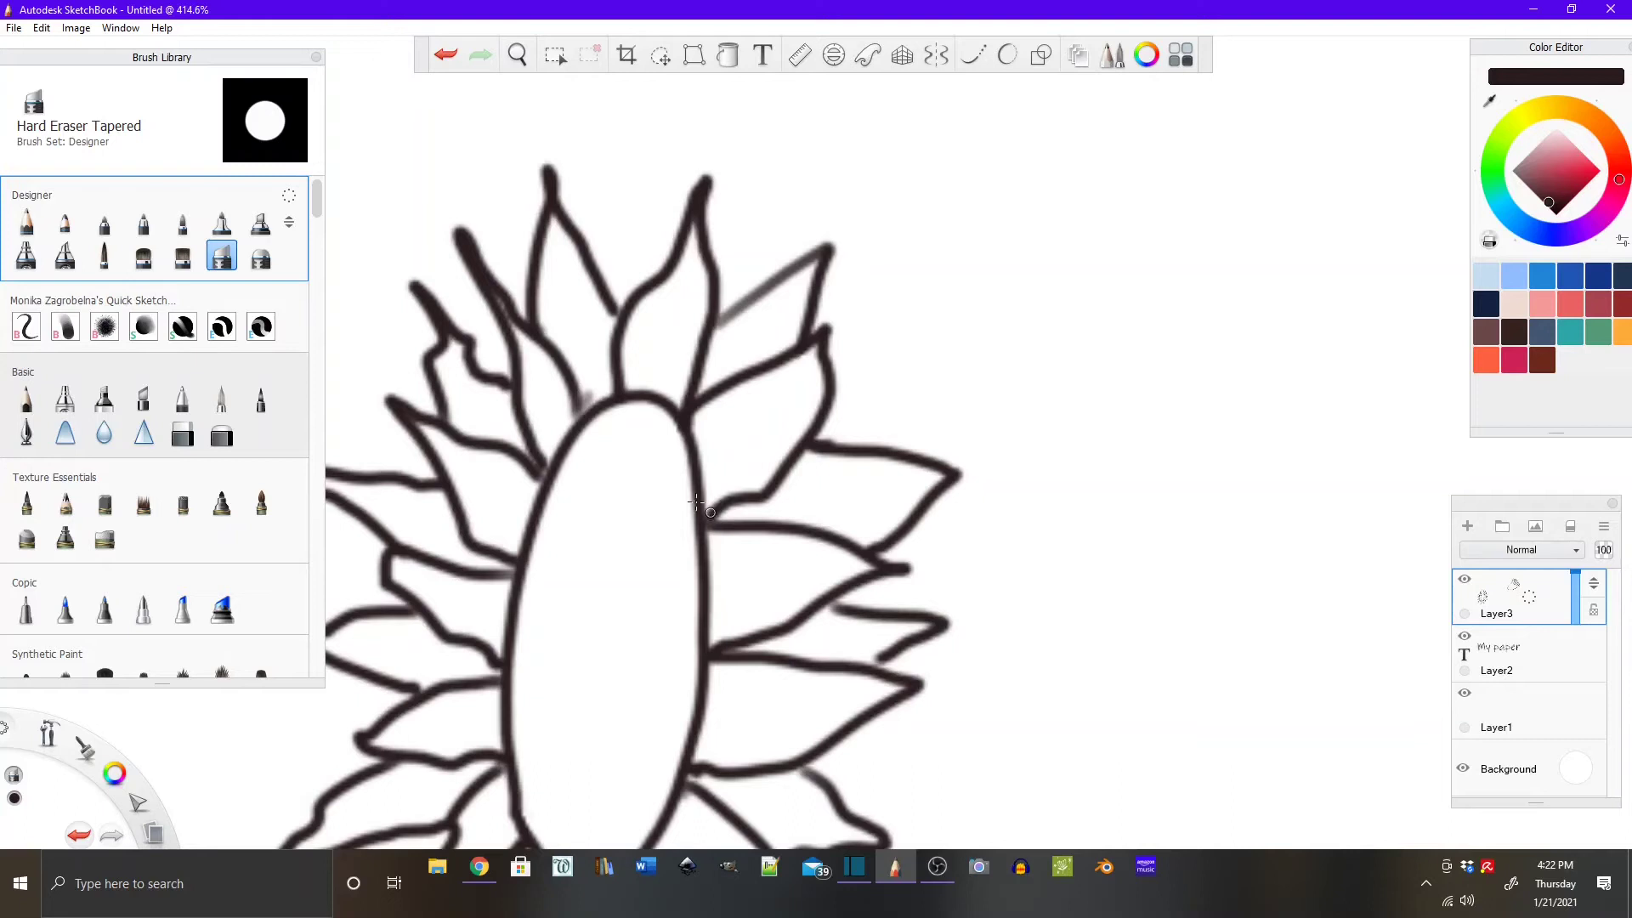
pyautogui.moveTo(590, 386); pyautogui.dragTo(606, 408)
pyautogui.scroll(-5, 395, 765)
pyautogui.scroll(-2, 431, 765)
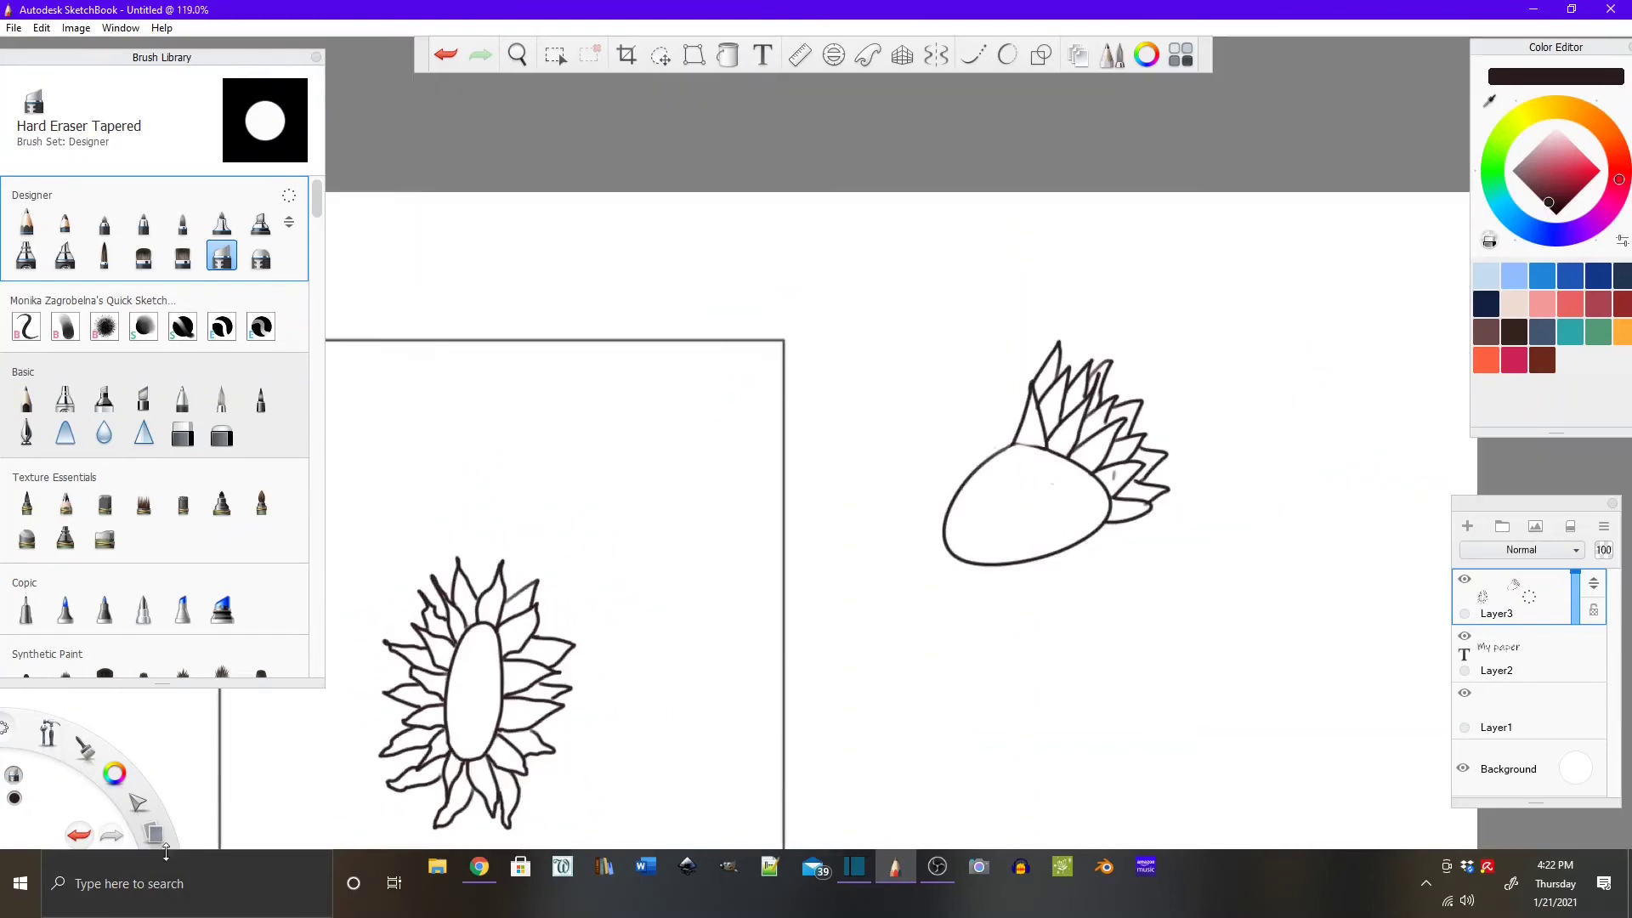
pyautogui.scroll(-12, 432, 765)
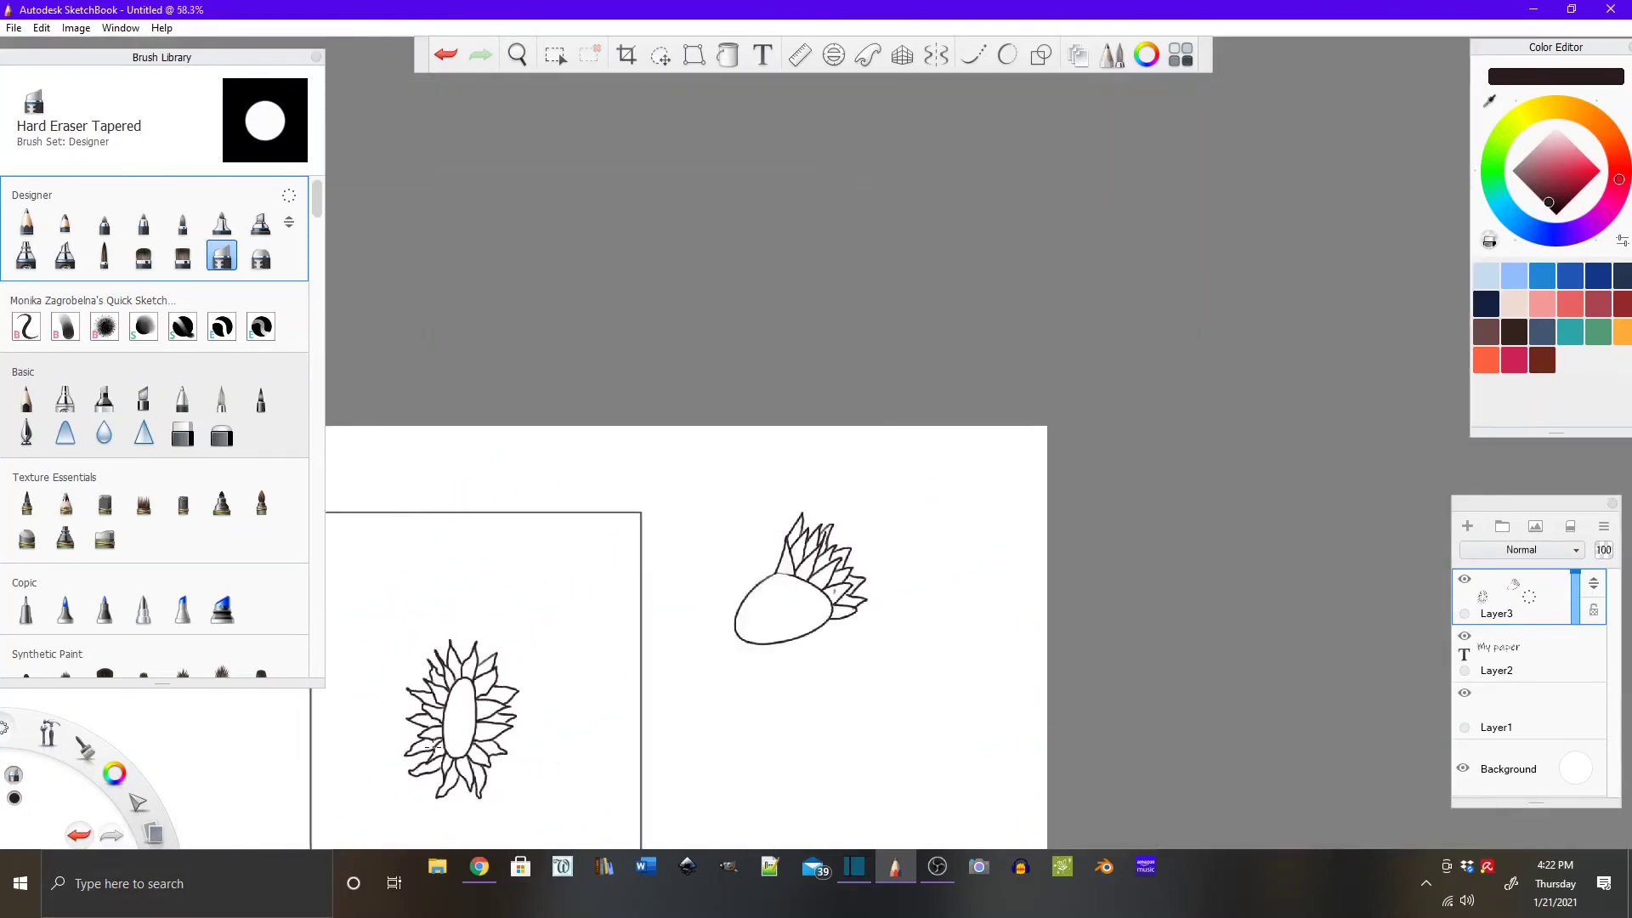
pyautogui.scroll(12, 438, 813)
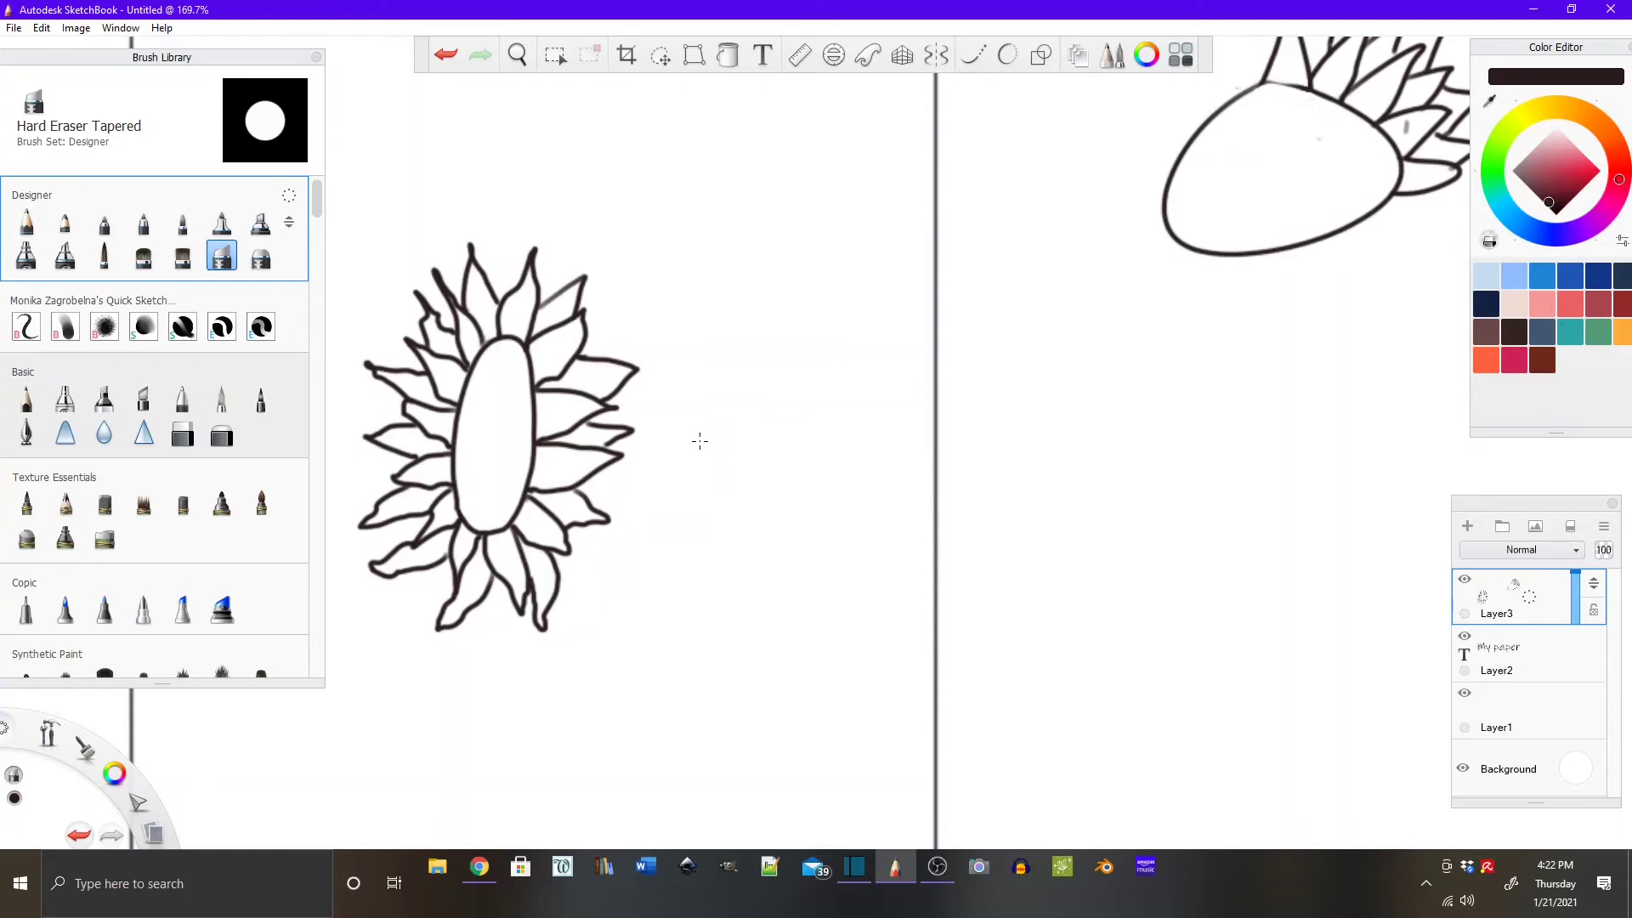
pyautogui.scroll(-3, 595, 493)
pyautogui.scroll(3, 485, 527)
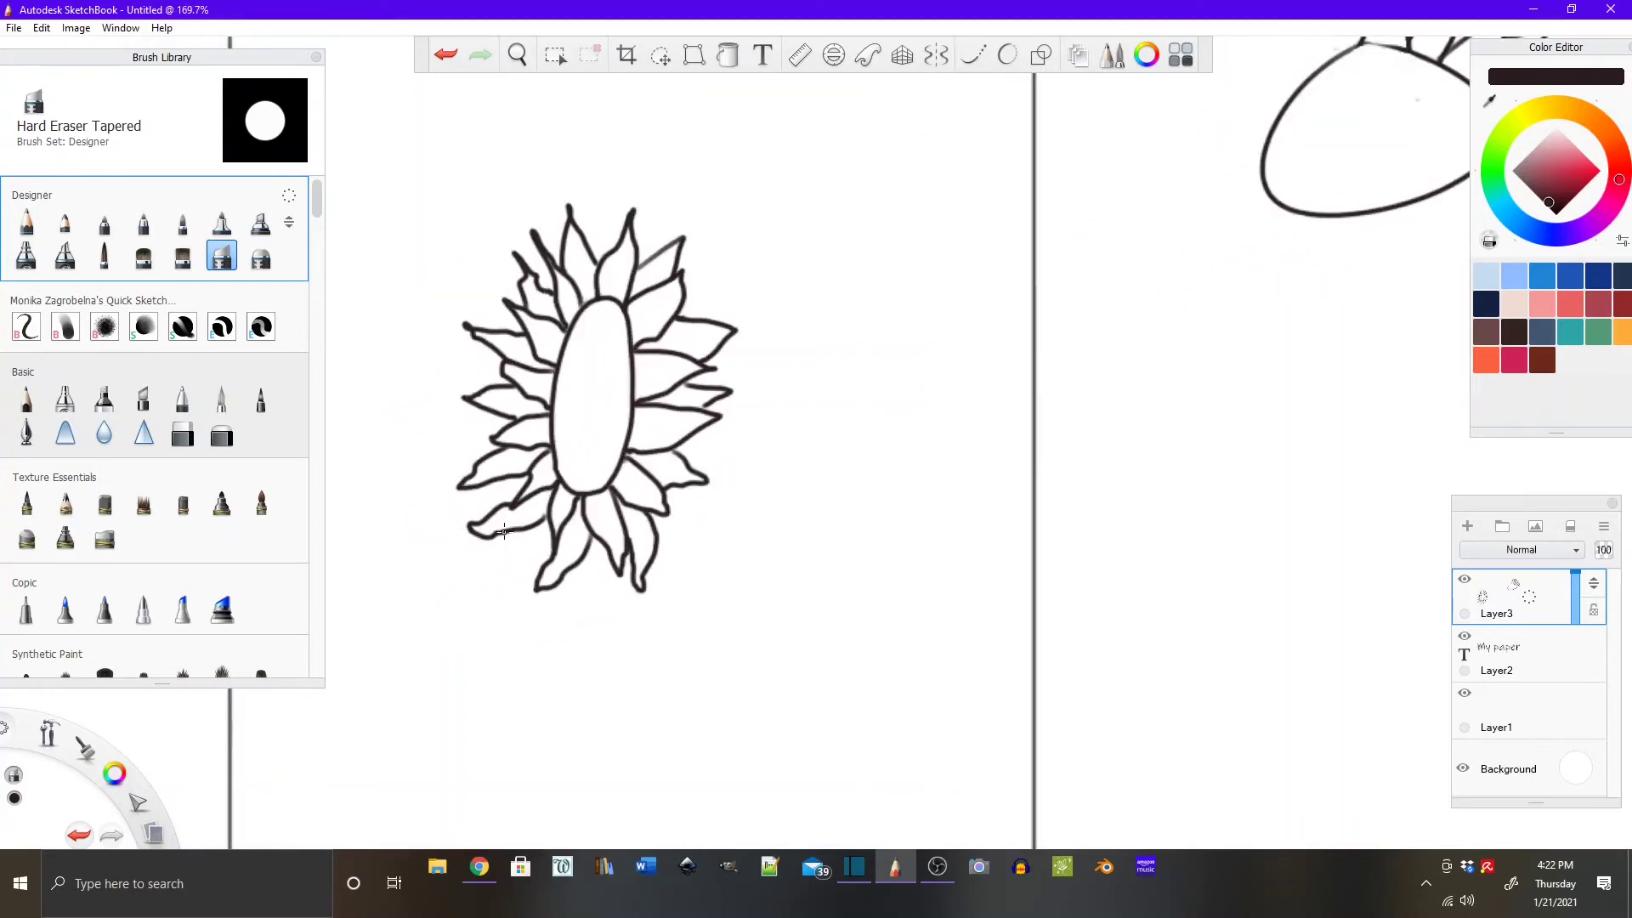
# Draw a small tilted oval below the example oval outside the paper with the Sketching brush.
pyautogui.scroll(-2, 412, 525)
pyautogui.scroll(2, 362, 527)
pyautogui.scroll(-3, 382, 526)
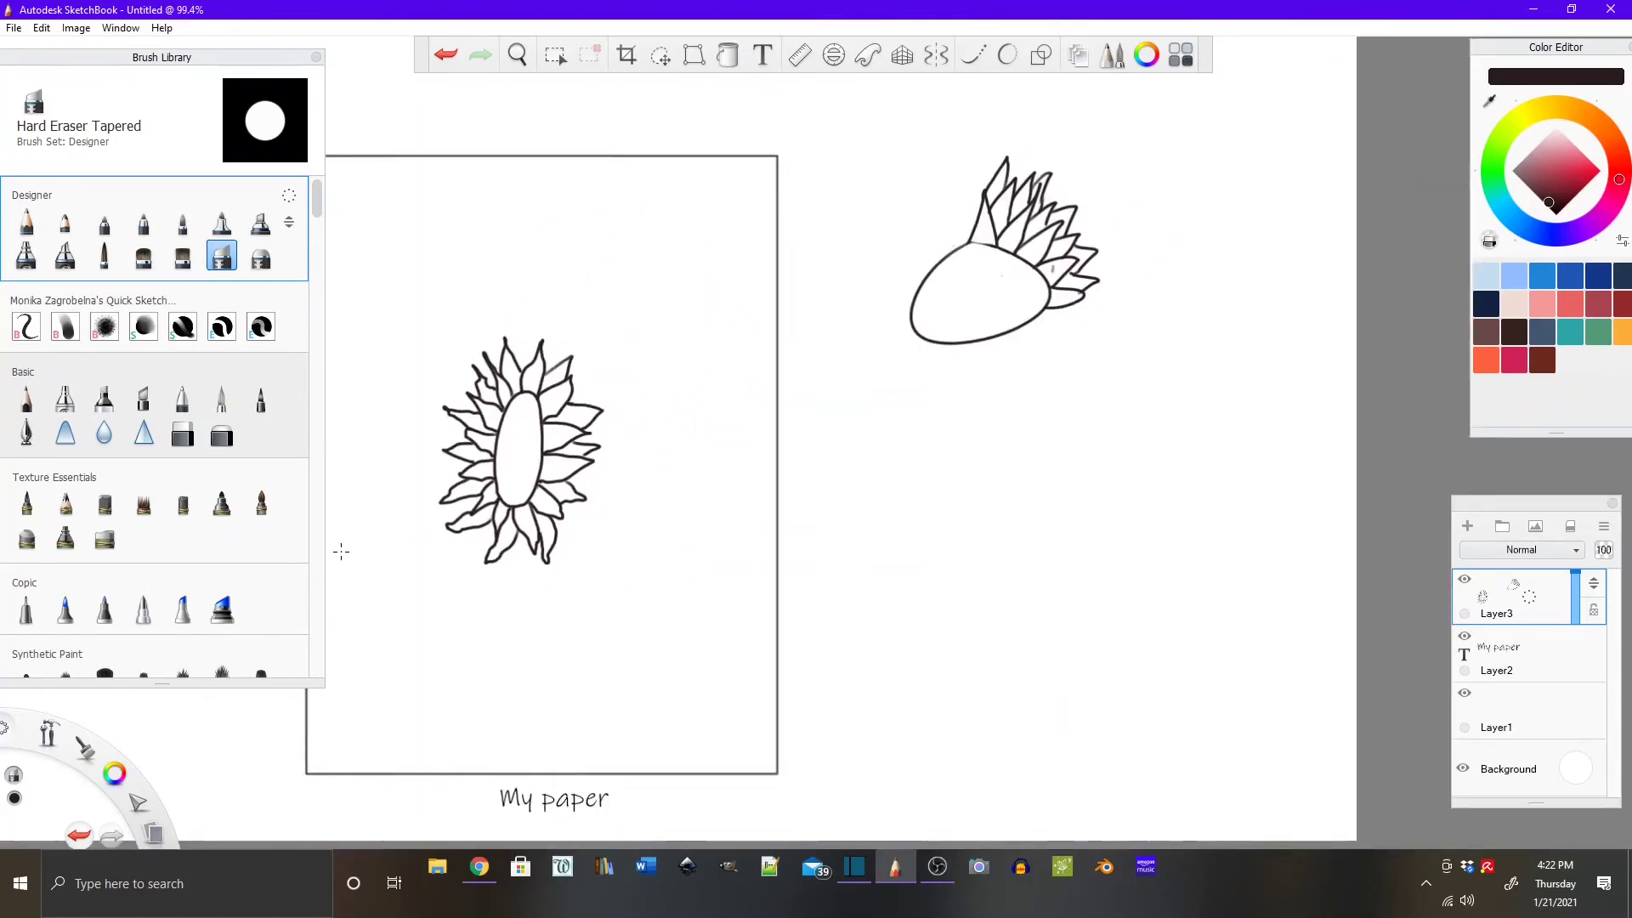
pyautogui.scroll(-1, 340, 541)
pyautogui.scroll(-1, 436, 601)
pyautogui.scroll(3, 323, 599)
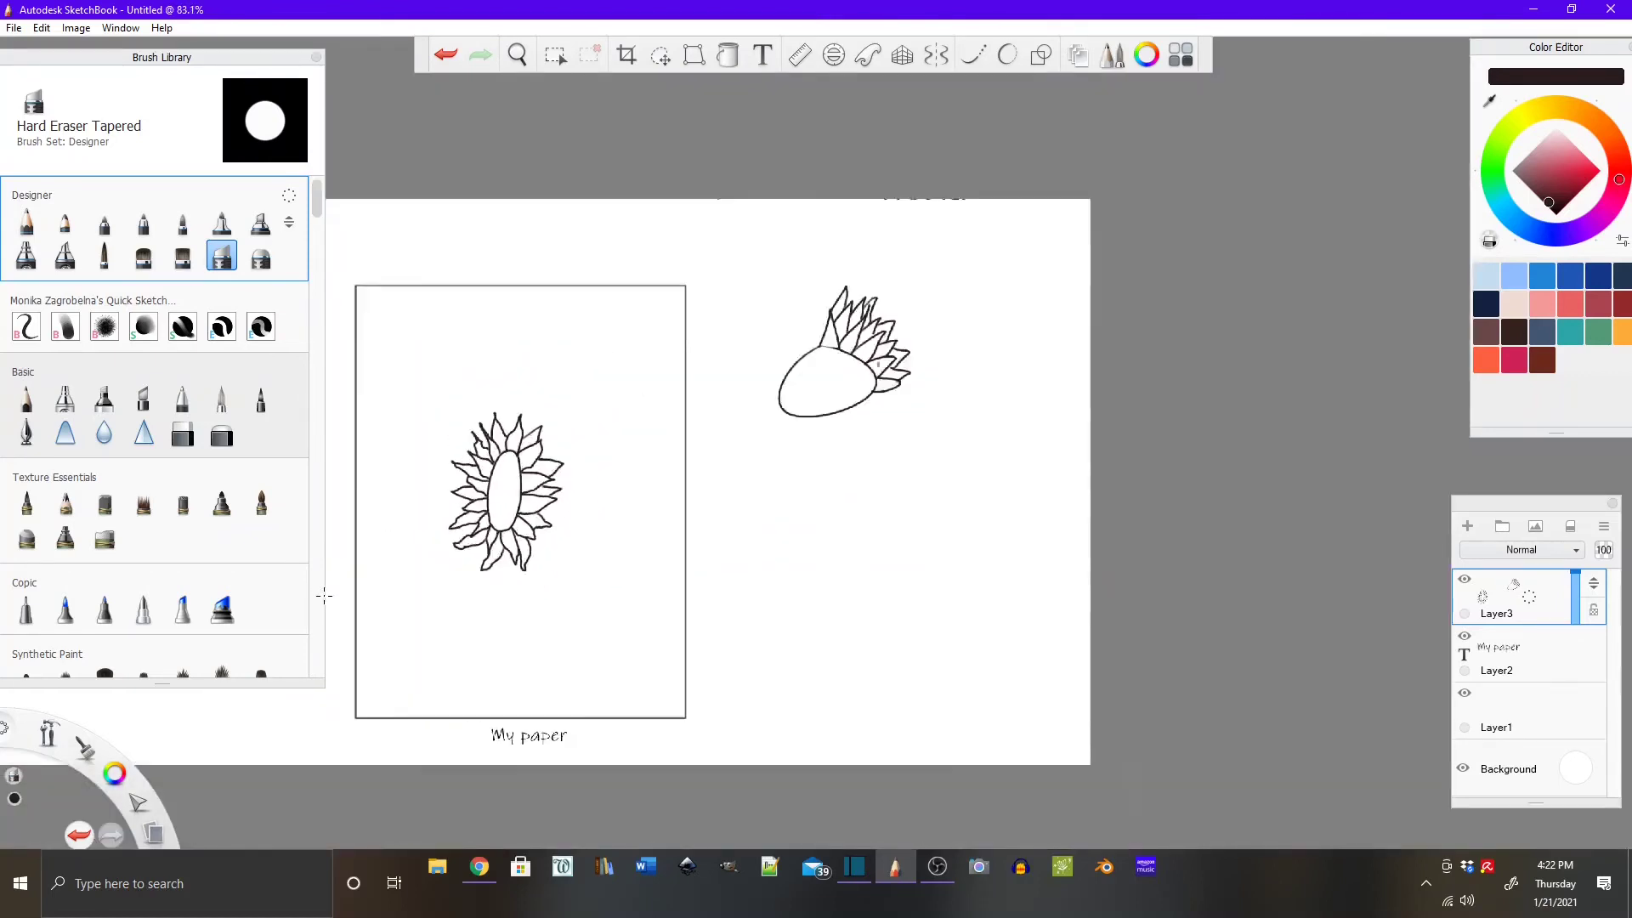
pyautogui.scroll(-1, 328, 604)
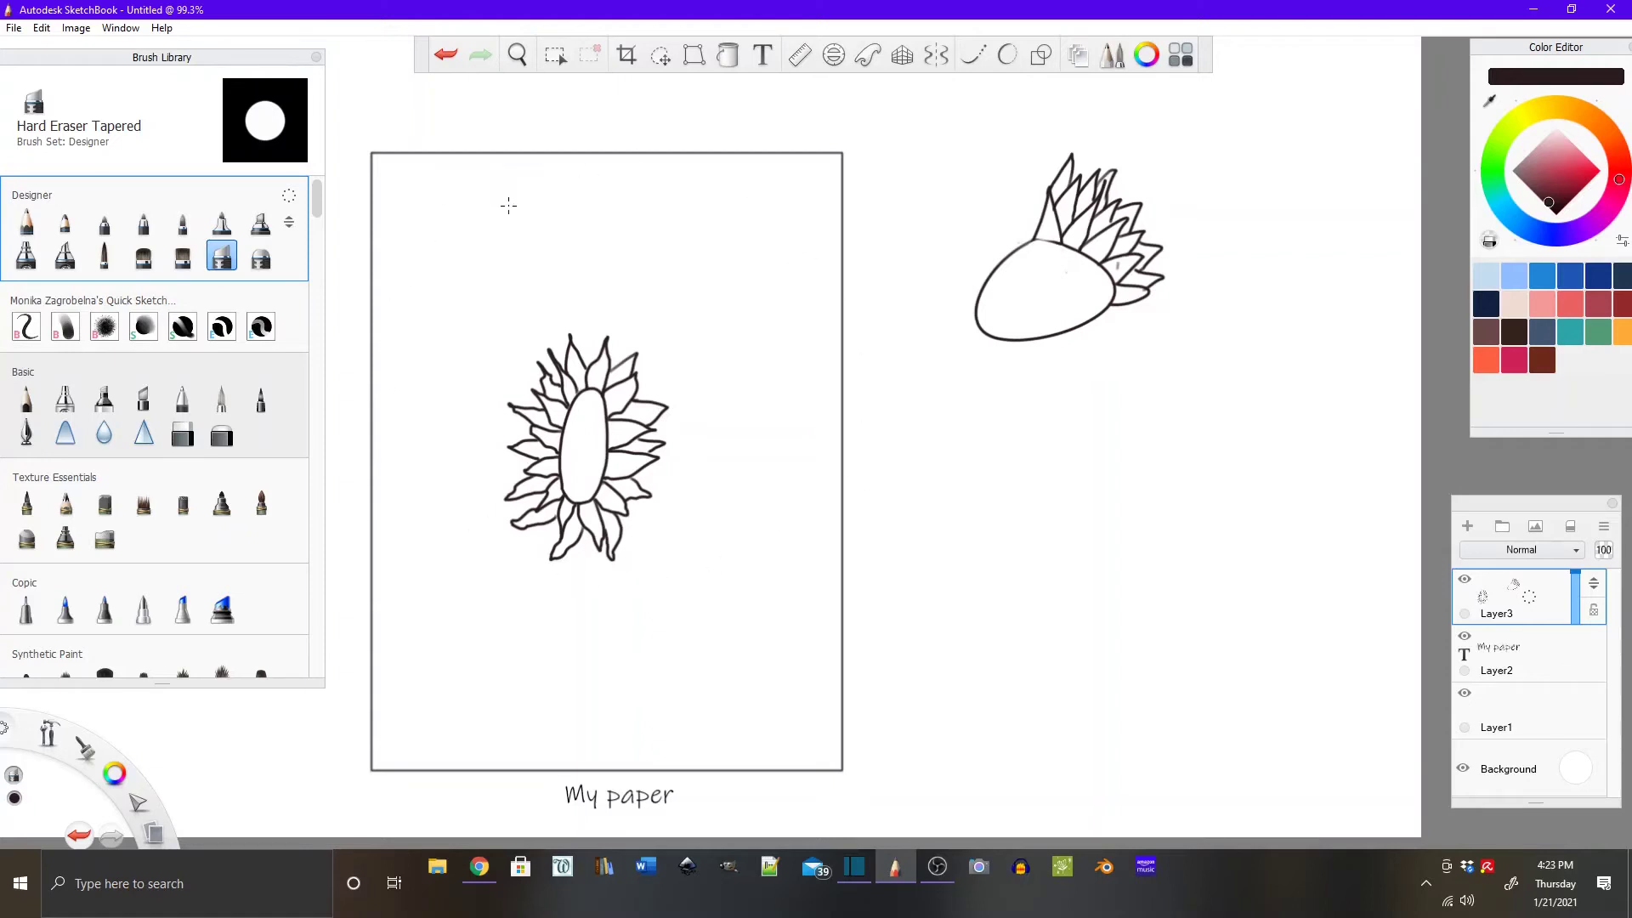
pyautogui.click(27, 328)
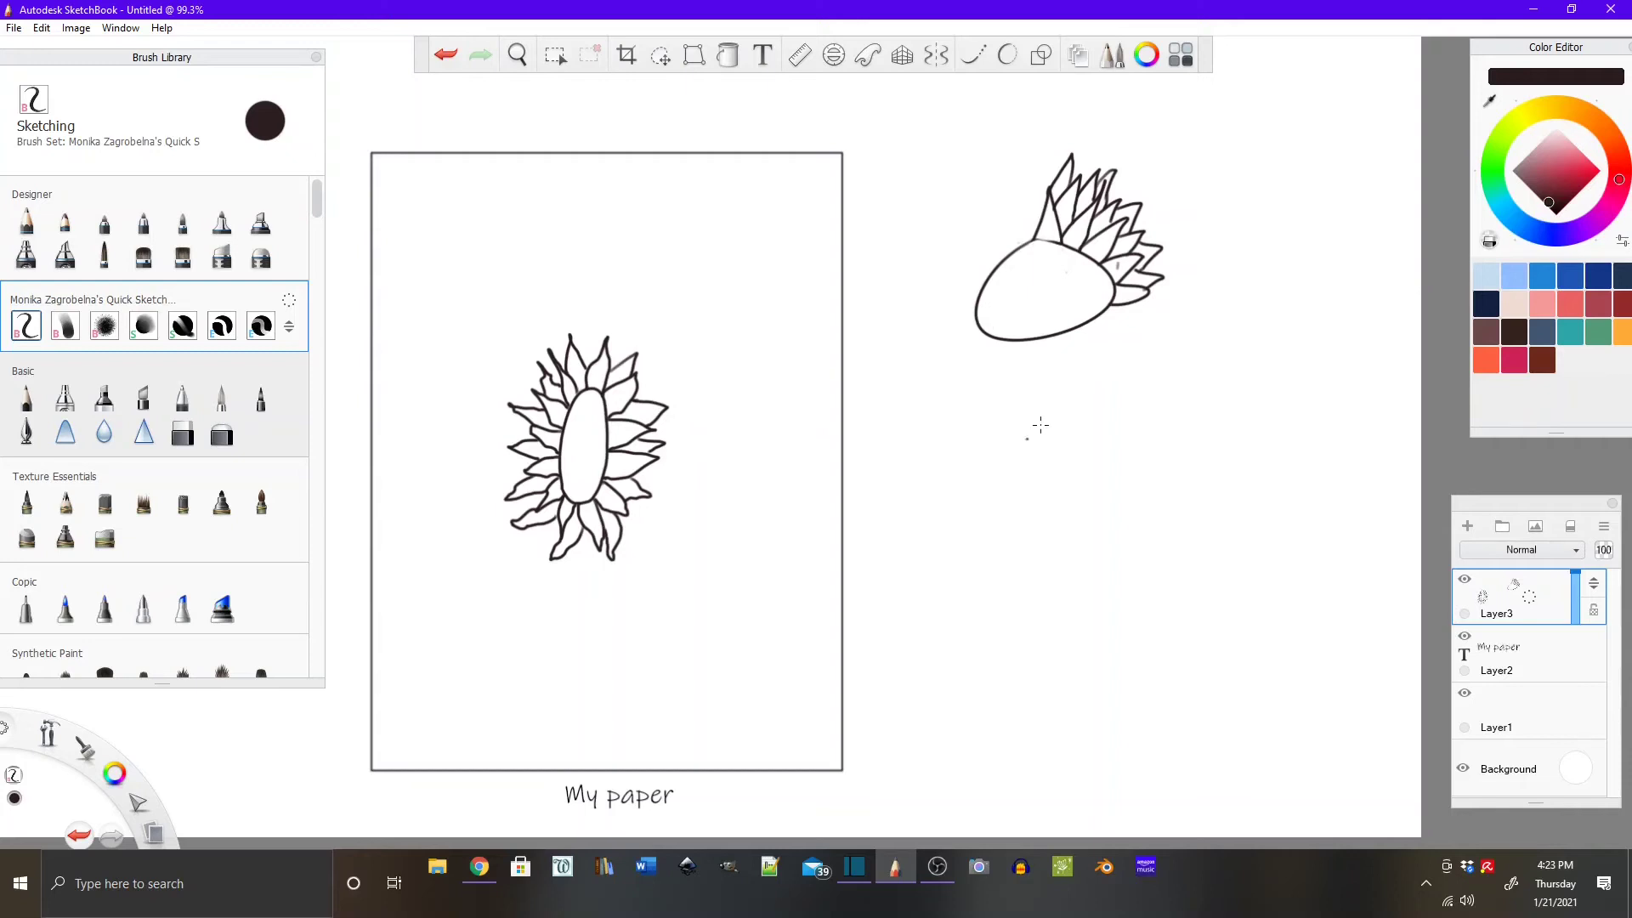
pyautogui.moveTo(1038, 419); pyautogui.dragTo(1033, 412)
# Draw an example tulip head with two overlapping front petals and a jagged back edge, plus a simple zigzag-topped cup above it.
pyautogui.moveTo(1159, 394)
pyautogui.mouseDown()
pyautogui.moveTo(1163, 482)
pyautogui.moveTo(1227, 520)
pyautogui.mouseUp()
pyautogui.moveTo(1161, 393)
pyautogui.mouseDown()
pyautogui.moveTo(1206, 446)
pyautogui.moveTo(1228, 518)
pyautogui.mouseUp()
pyautogui.moveTo(1206, 447)
pyautogui.mouseDown()
pyautogui.moveTo(1248, 380)
pyautogui.moveTo(1247, 501)
pyautogui.moveTo(1229, 515)
pyautogui.mouseUp()
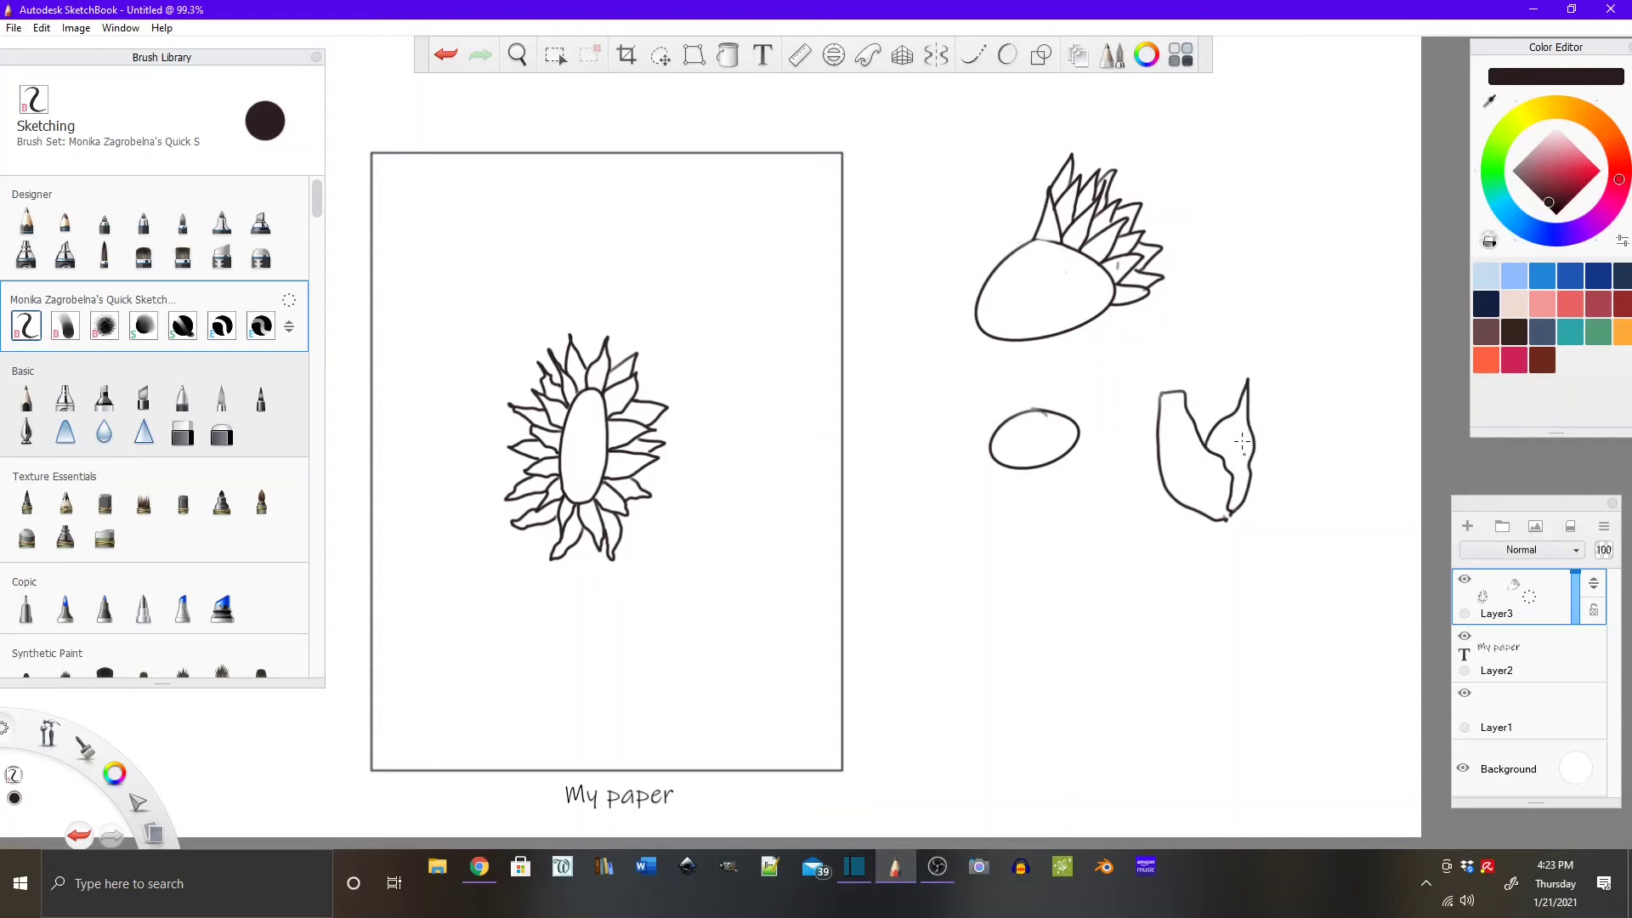
pyautogui.moveTo(1198, 383)
pyautogui.mouseDown()
pyautogui.moveTo(1187, 403)
pyautogui.moveTo(1248, 386)
pyautogui.mouseUp()
pyautogui.moveTo(1301, 257)
pyautogui.mouseDown()
pyautogui.moveTo(1356, 281)
pyautogui.moveTo(1356, 246)
pyautogui.moveTo(1337, 270)
pyautogui.moveTo(1357, 255)
pyautogui.mouseUp()
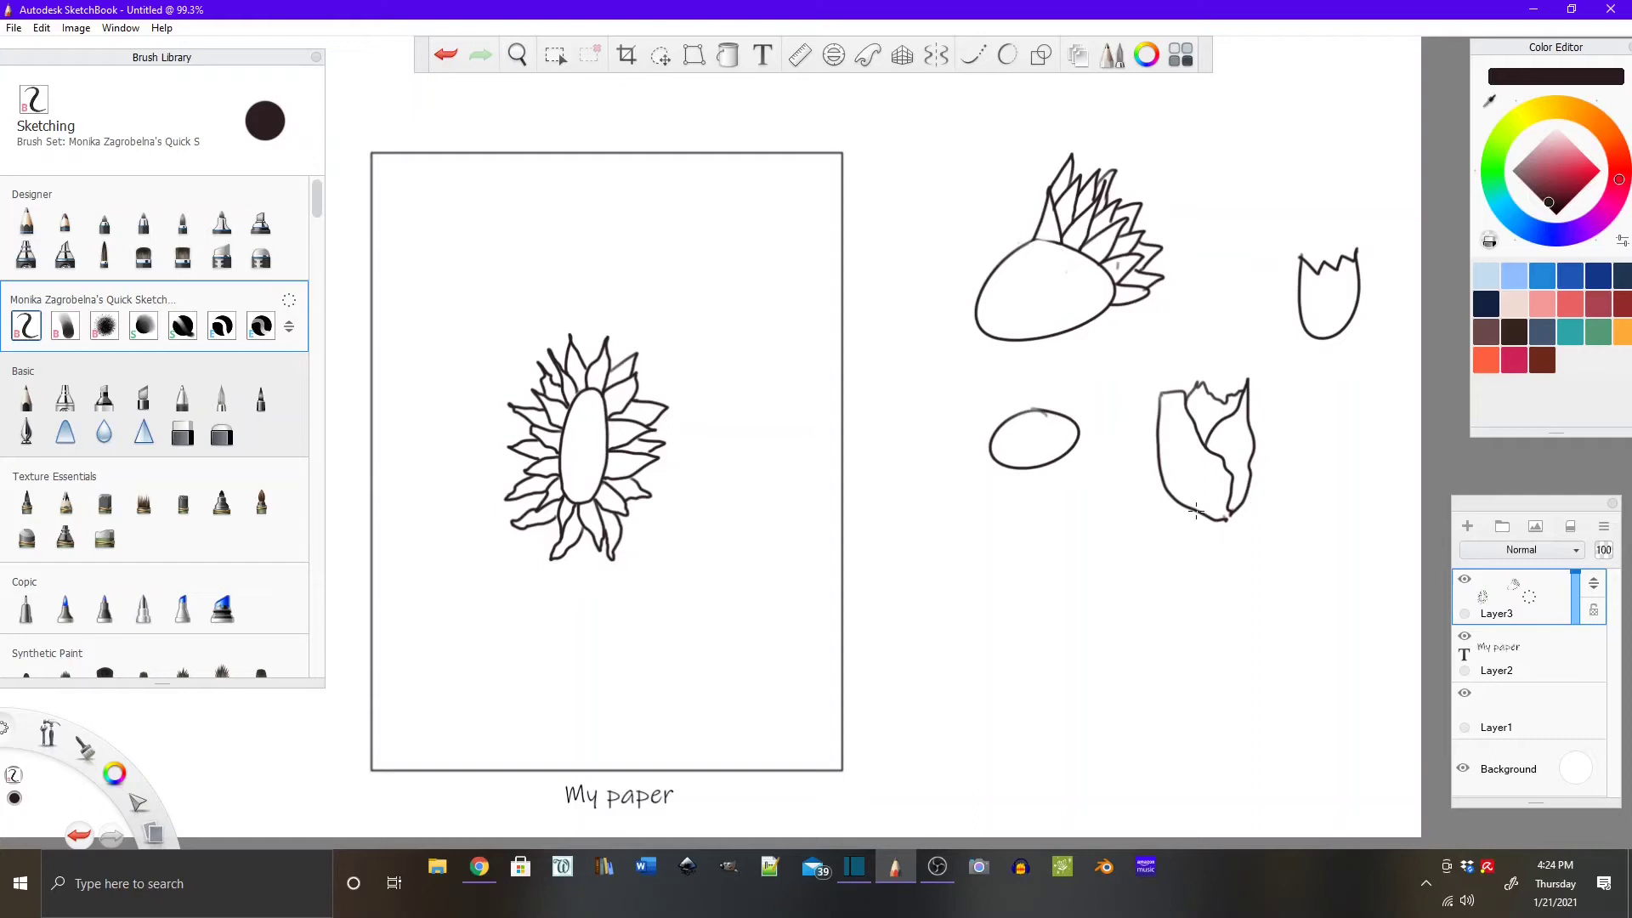
# Add a two-line stem under the example tulip head and circle the joint where stem and petals meet.
pyautogui.moveTo(1194, 511)
pyautogui.mouseDown()
pyautogui.moveTo(1211, 534)
pyautogui.moveTo(1236, 510)
pyautogui.moveTo(1224, 589)
pyautogui.mouseUp()
pyautogui.moveTo(1234, 527); pyautogui.dragTo(1239, 584)
pyautogui.moveTo(1237, 486)
pyautogui.mouseDown()
pyautogui.moveTo(1274, 587)
pyautogui.moveTo(1241, 486)
pyautogui.moveTo(1194, 500)
pyautogui.mouseUp()
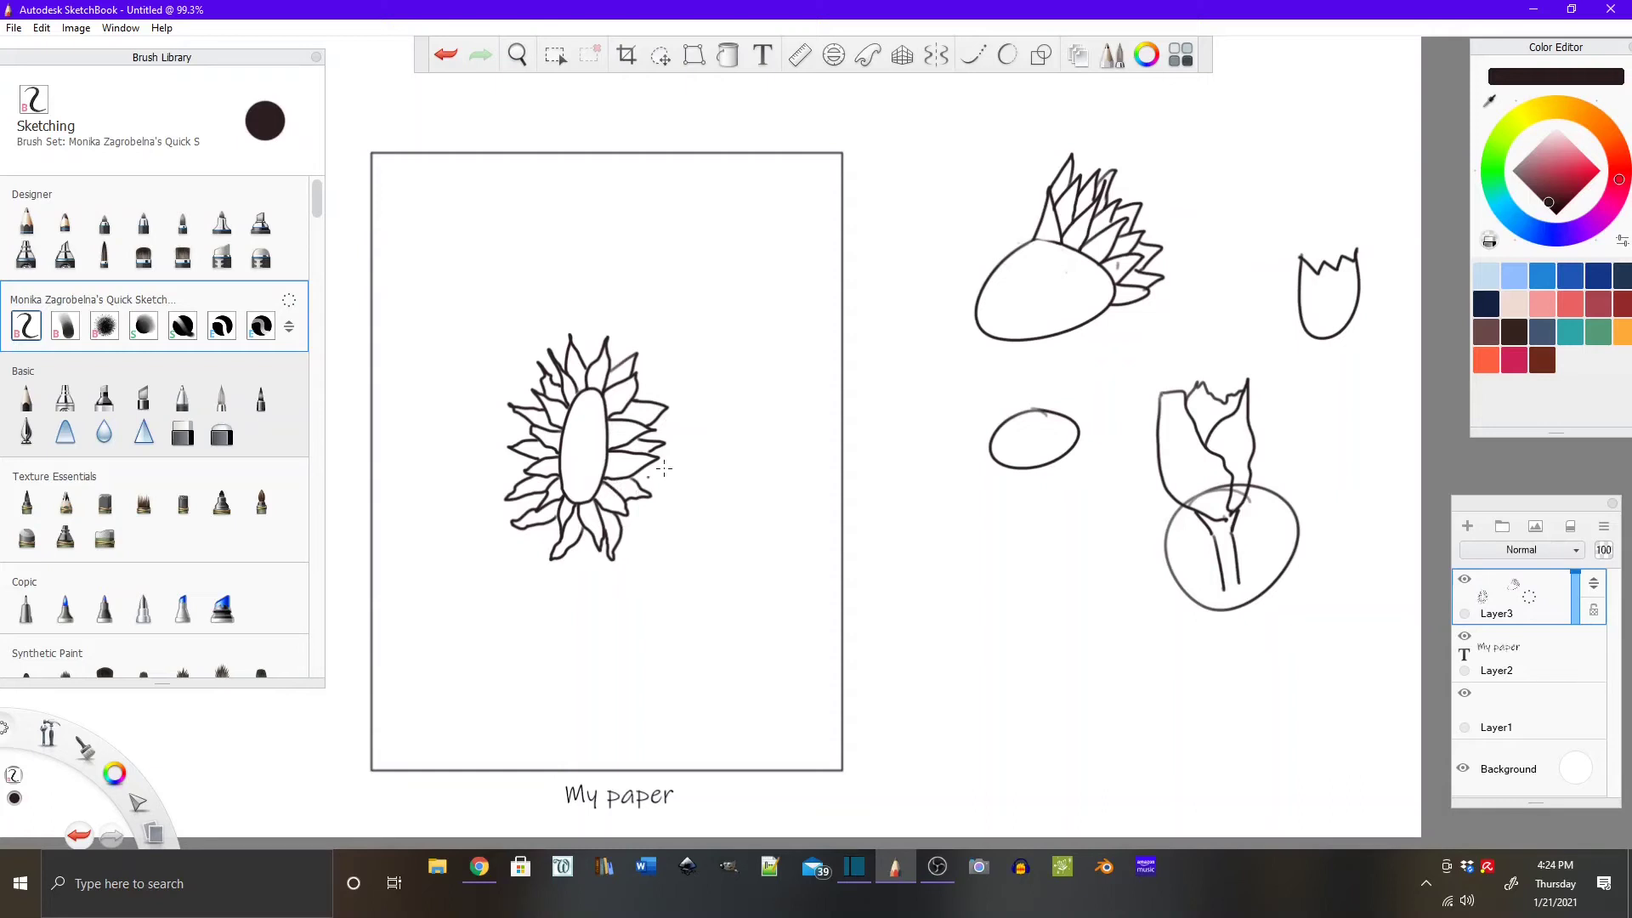
# Draw an upright tulip head on the paper at the flower's upper right and a similar example tulip below the small oval.
pyautogui.click(639, 542)
pyautogui.moveTo(706, 333)
pyautogui.mouseDown()
pyautogui.moveTo(703, 314)
pyautogui.moveTo(706, 380)
pyautogui.moveTo(729, 384)
pyautogui.mouseUp()
pyautogui.moveTo(704, 314)
pyautogui.mouseDown()
pyautogui.moveTo(749, 366)
pyautogui.moveTo(727, 383)
pyautogui.moveTo(756, 305)
pyautogui.moveTo(741, 380)
pyautogui.mouseUp()
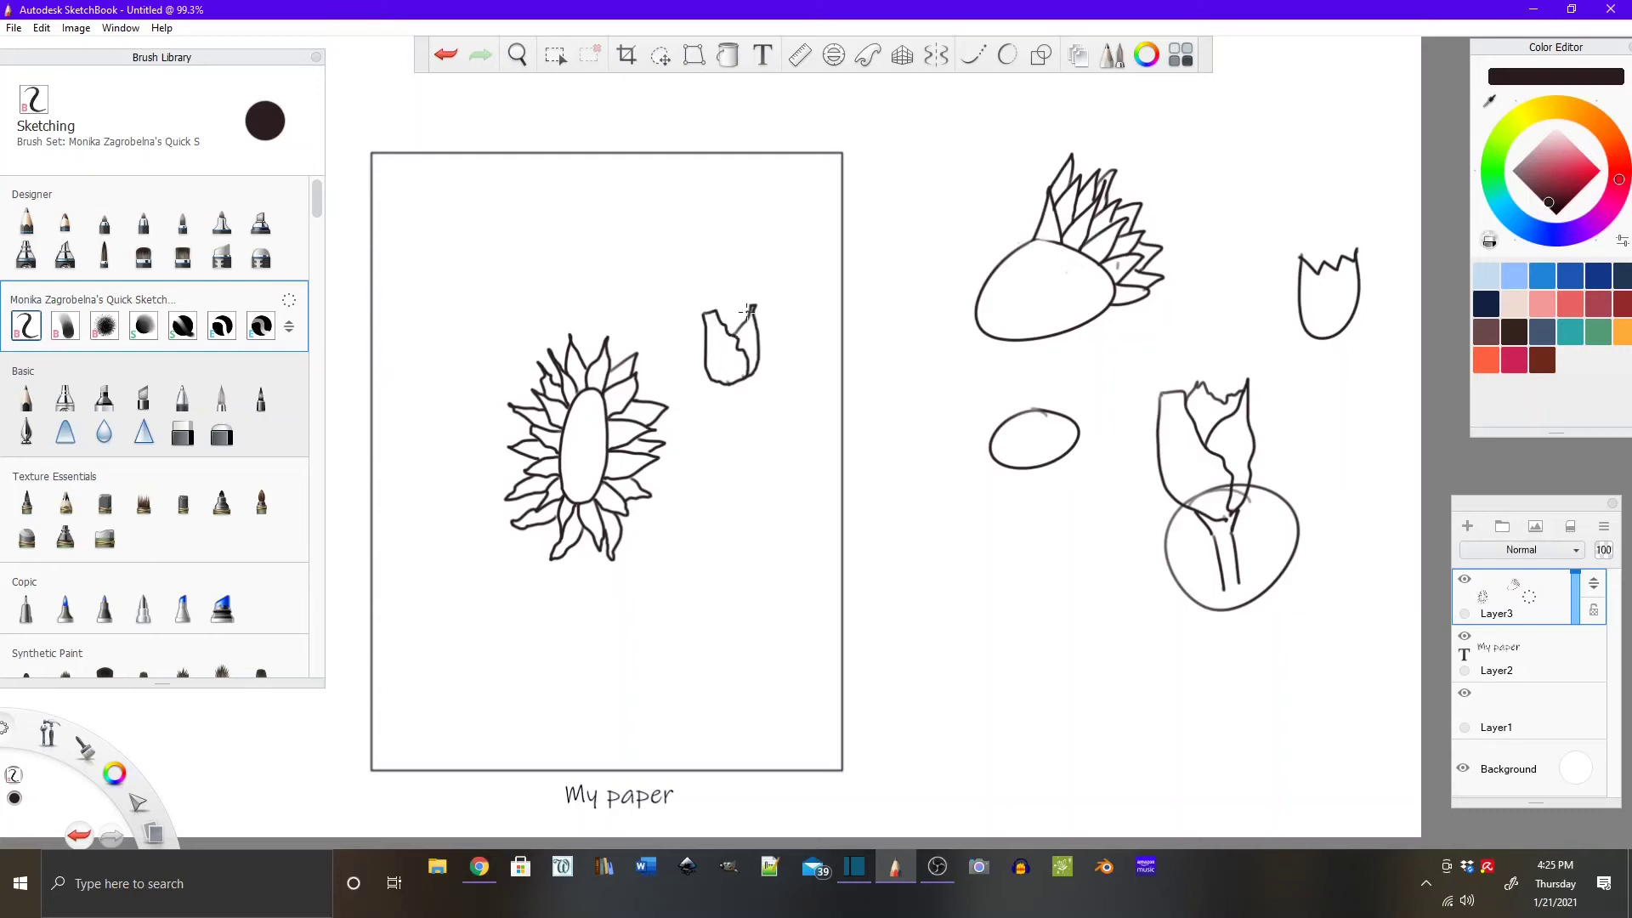
pyautogui.moveTo(943, 534)
pyautogui.mouseDown()
pyautogui.moveTo(951, 605)
pyautogui.moveTo(1020, 511)
pyautogui.moveTo(963, 548)
pyautogui.moveTo(993, 565)
pyautogui.moveTo(1003, 528)
pyautogui.moveTo(999, 619)
pyautogui.mouseUp()
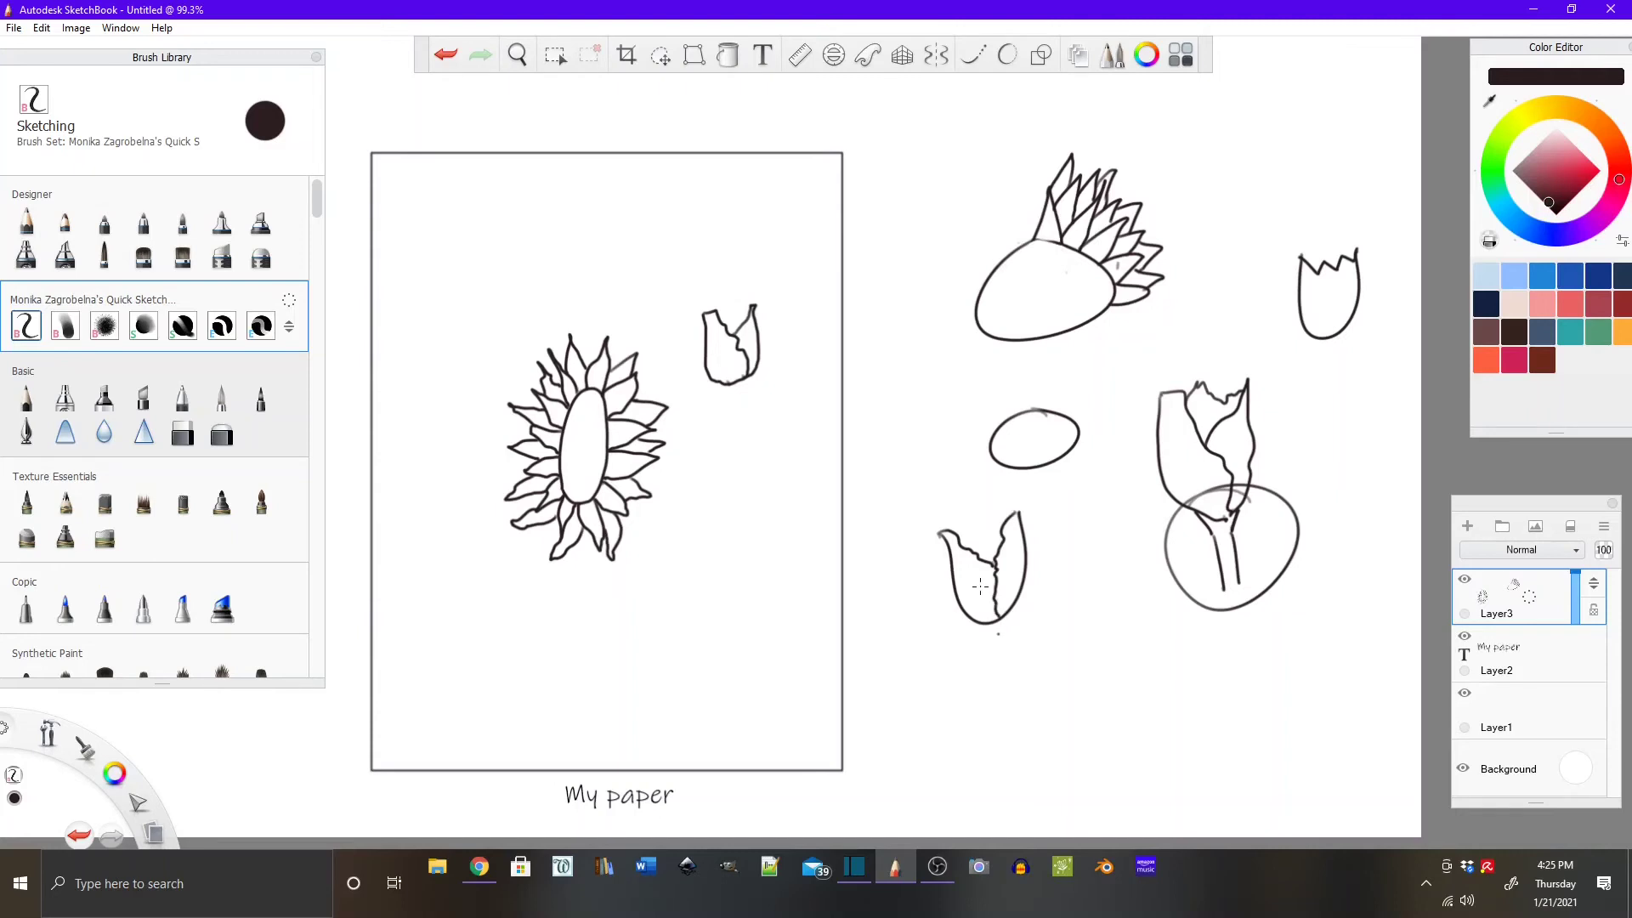
pyautogui.moveTo(957, 537)
pyautogui.mouseDown()
pyautogui.moveTo(960, 520)
pyautogui.moveTo(1011, 522)
pyautogui.mouseUp()
# Add the back edge and a two-line stem to the paper's tulip, and sweep a guide curve across the flower's lower petals.
pyautogui.moveTo(721, 312); pyautogui.dragTo(752, 309)
pyautogui.moveTo(732, 388); pyautogui.dragTo(746, 371)
pyautogui.moveTo(720, 384)
pyautogui.mouseDown()
pyautogui.moveTo(735, 398)
pyautogui.moveTo(748, 380)
pyautogui.moveTo(742, 469)
pyautogui.mouseUp()
pyautogui.moveTo(748, 393); pyautogui.dragTo(753, 461)
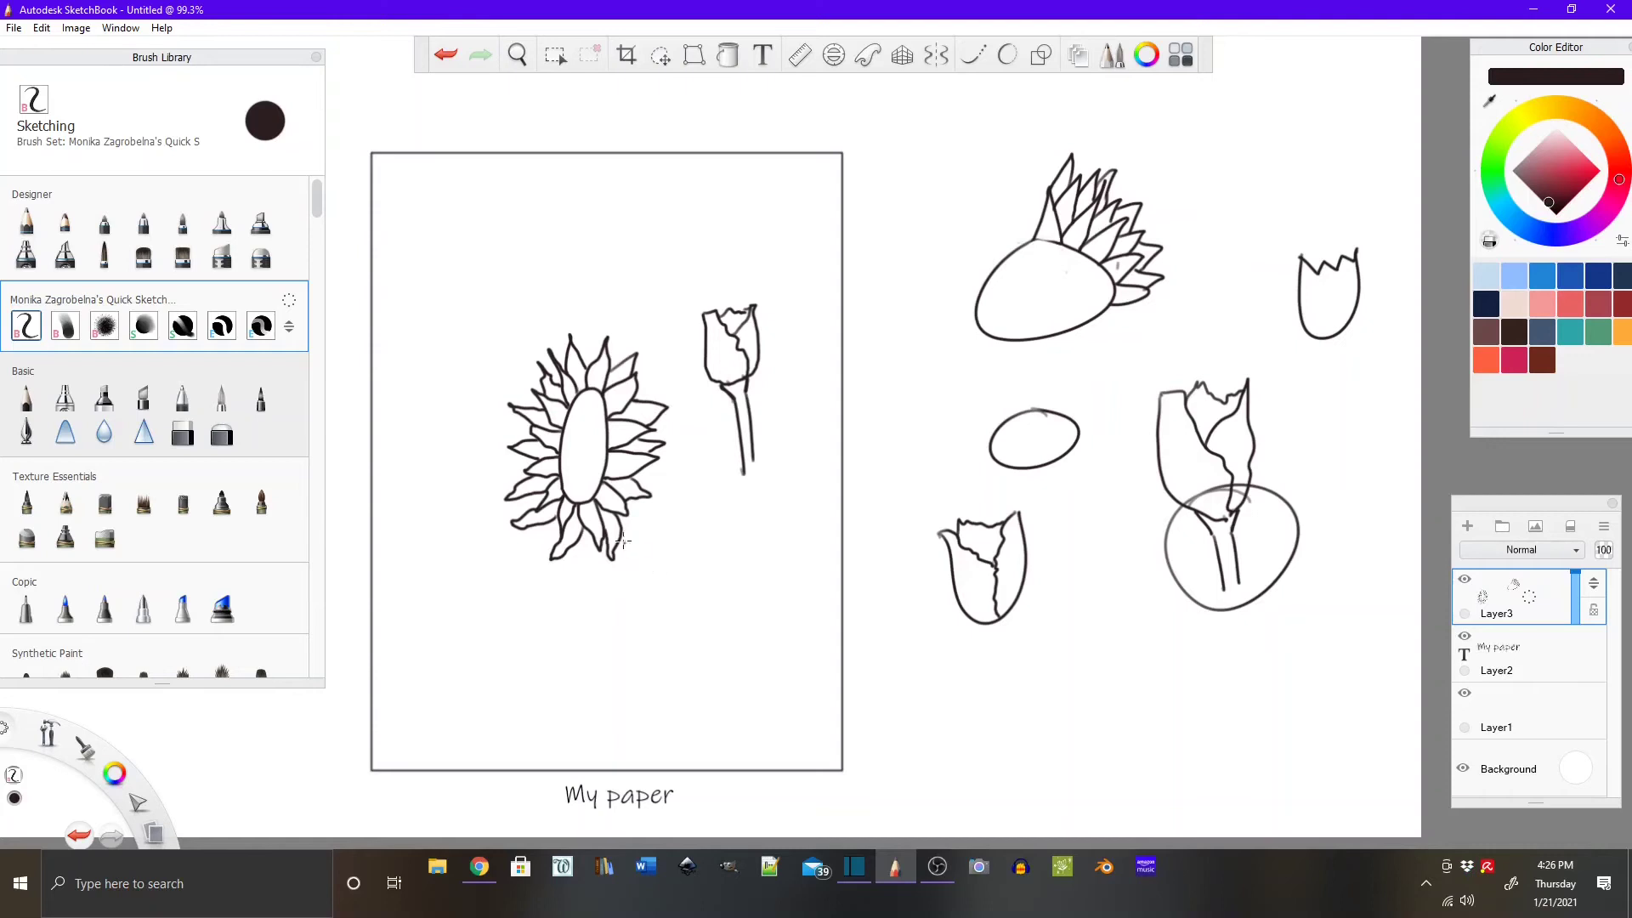
pyautogui.moveTo(507, 503)
pyautogui.mouseDown()
pyautogui.moveTo(510, 533)
pyautogui.moveTo(702, 488)
pyautogui.mouseUp()
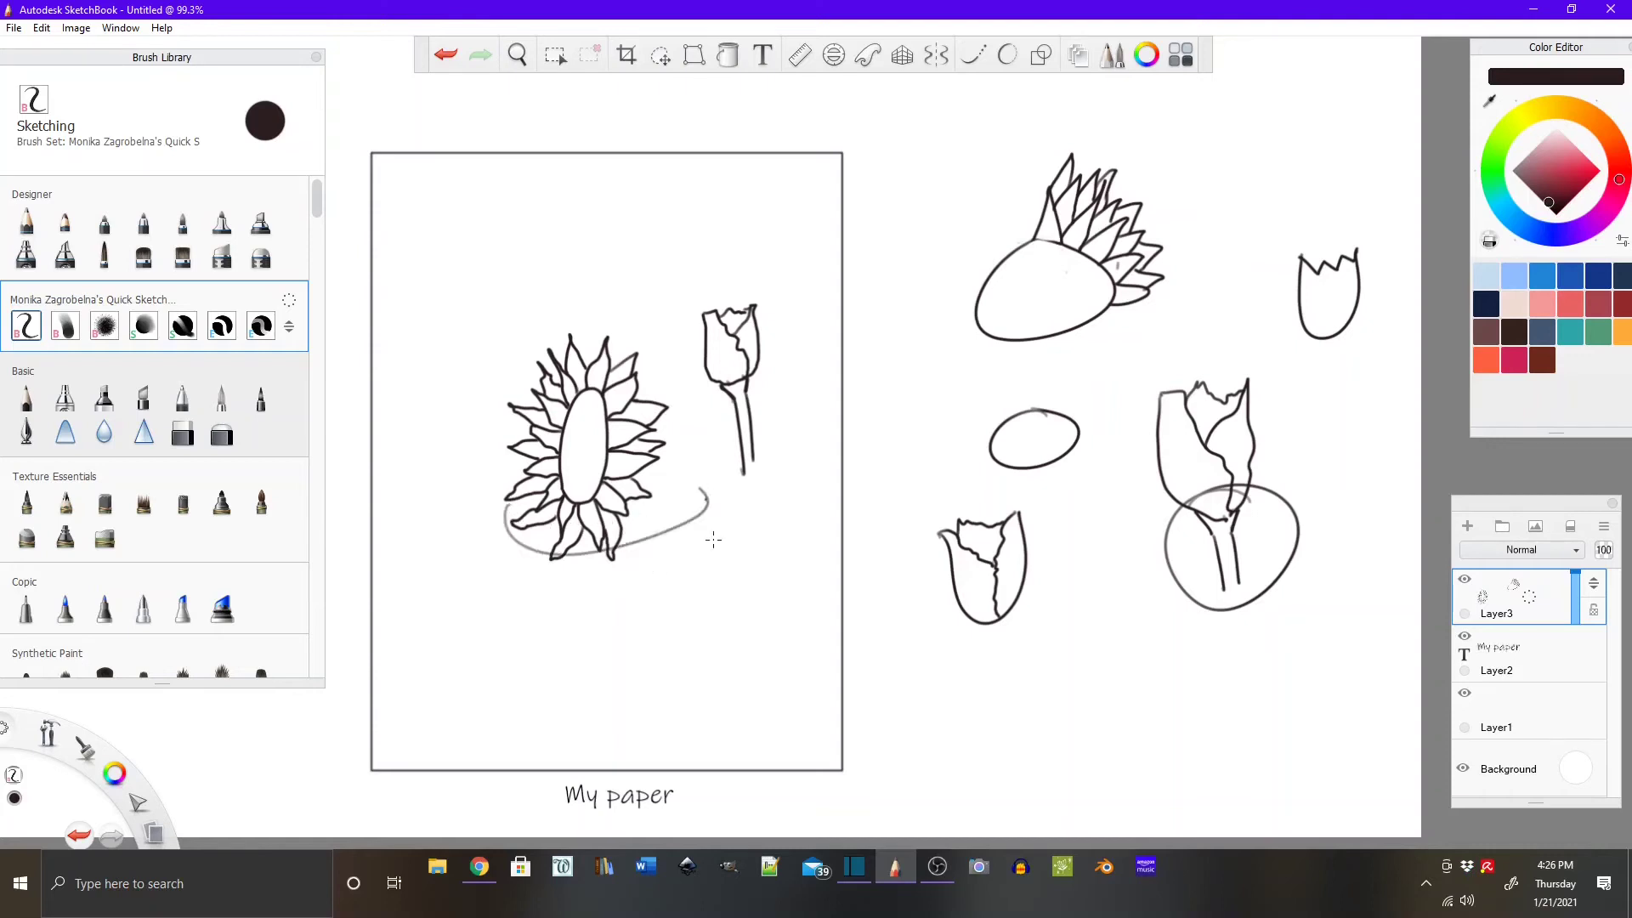
pyautogui.moveTo(724, 390)
pyautogui.mouseDown()
pyautogui.moveTo(687, 431)
pyautogui.moveTo(712, 459)
pyautogui.mouseUp()
# Undo the guide curve, the tulip drawn on the paper and the example tulip below the small oval.
pyautogui.hotkey('ctrl', 'z')
pyautogui.hotkey('ctrl', 'z')
pyautogui.hotkey('ctrl', 'z')
pyautogui.hotkey('ctrl', 'z')
pyautogui.hotkey('ctrl', 'z')
pyautogui.hotkey('ctrl', 'z')
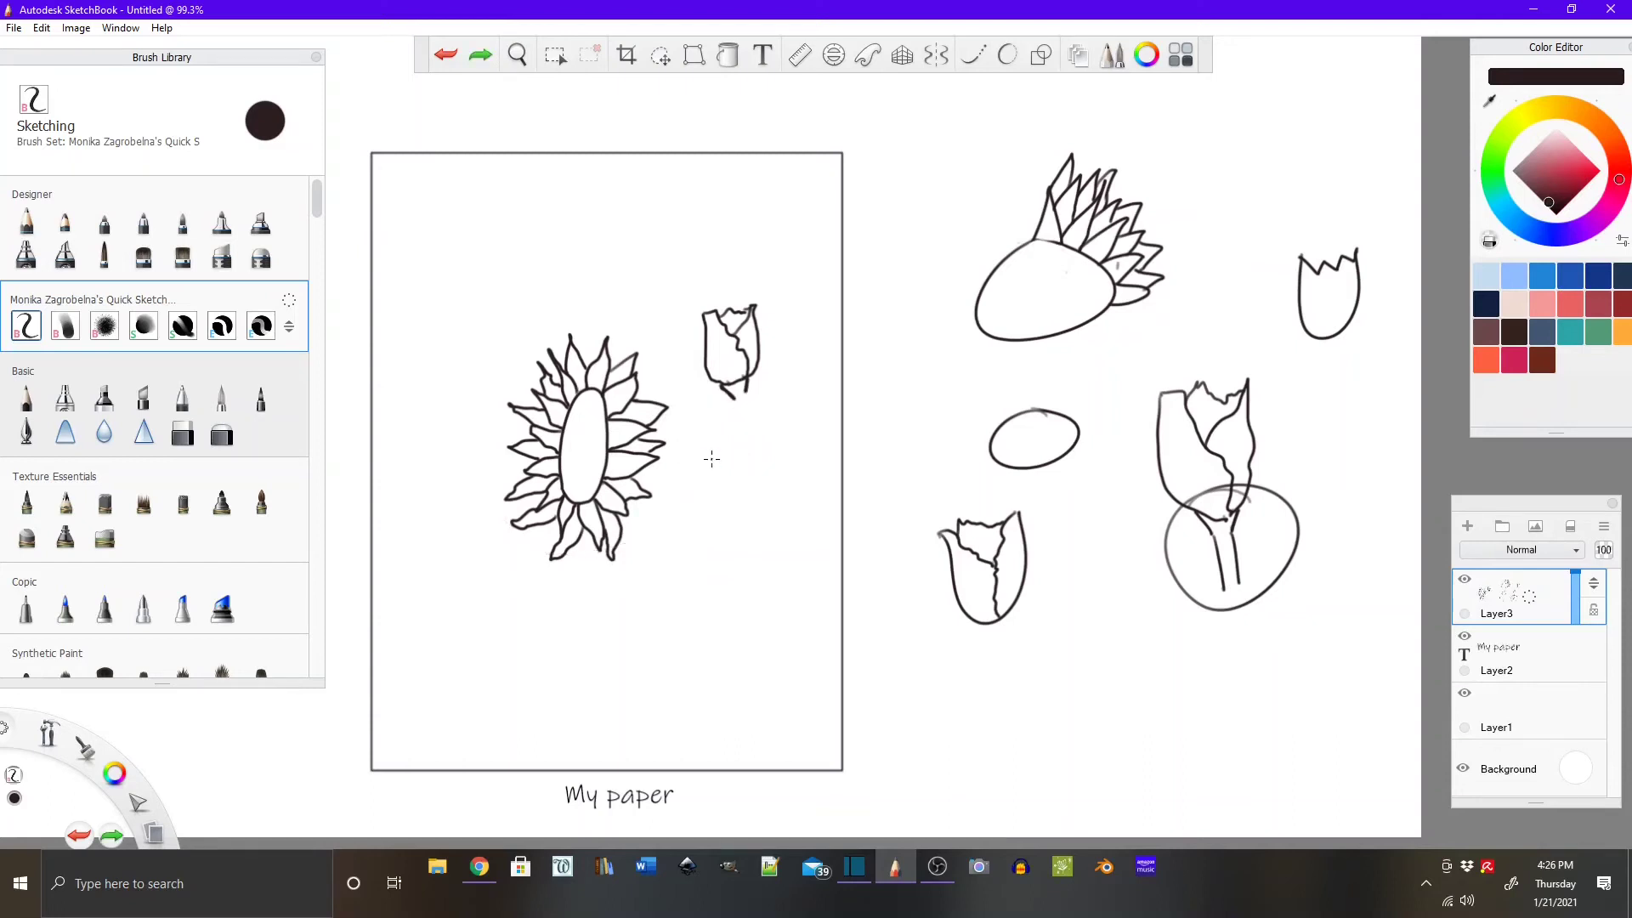
pyautogui.hotkey('ctrl', 'z')
pyautogui.hotkey('ctrl', 'z')
pyautogui.hotkey('ctrl', 'z')
pyautogui.hotkey('ctrl', 'z')
pyautogui.hotkey('ctrl', 'z')
pyautogui.hotkey('ctrl', 'z')
pyautogui.hotkey('ctrl', 'z')
pyautogui.hotkey('ctrl', 'z')
pyautogui.hotkey('ctrl', 'z')
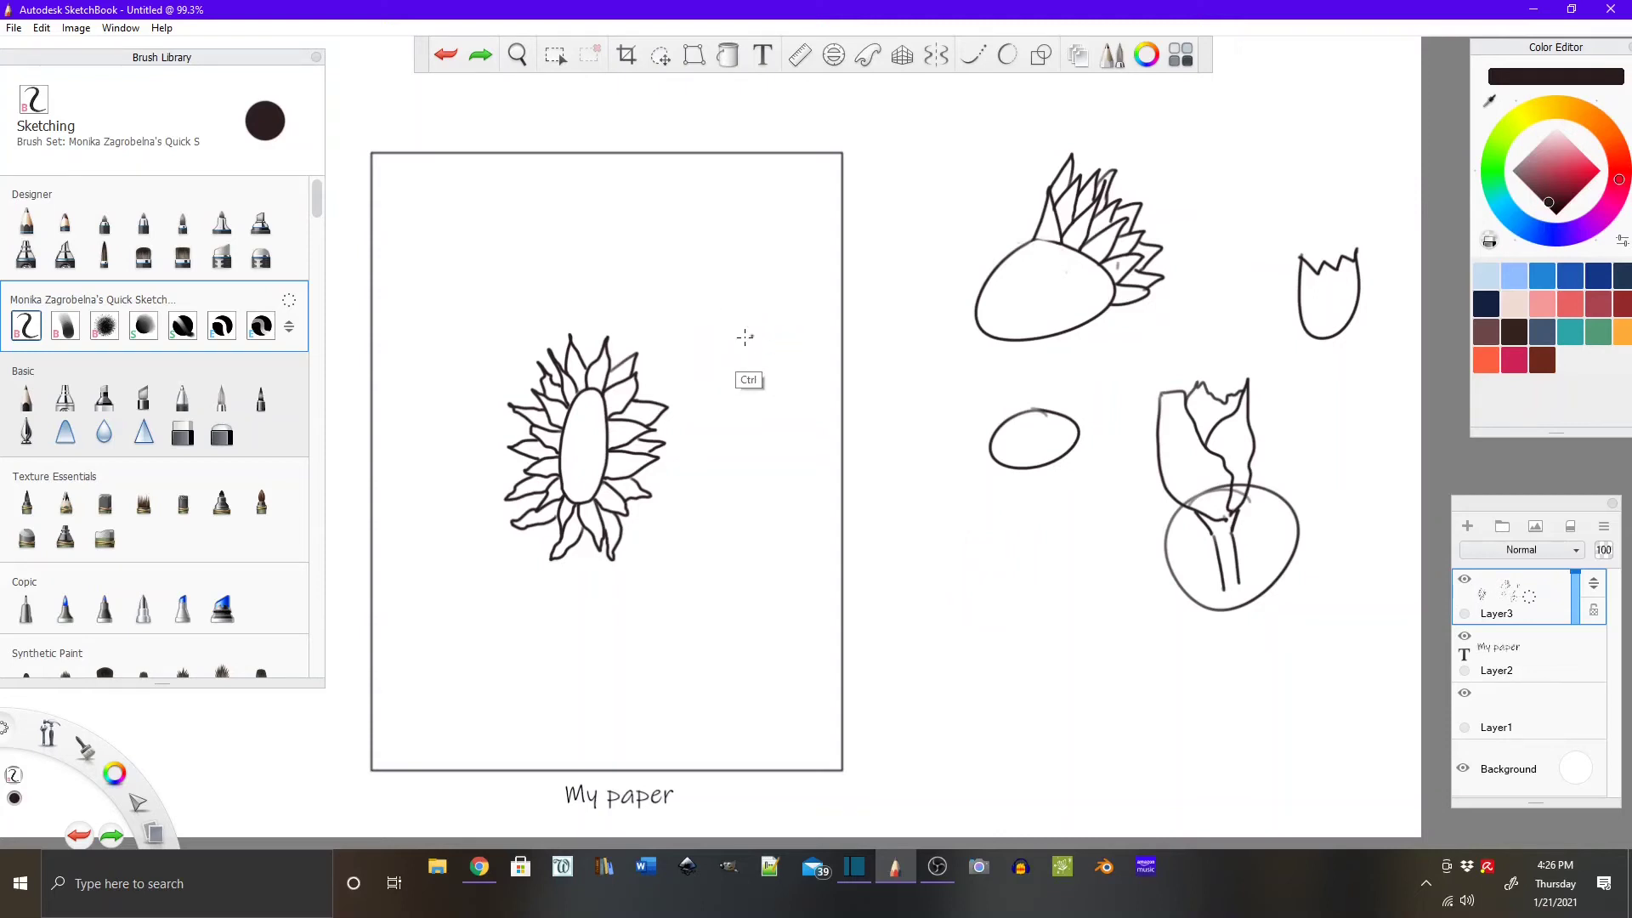
# Draw a right-leaning tulip head at the flower's upper right and start its stem curving down from the base.
pyautogui.moveTo(716, 312)
pyautogui.mouseDown()
pyautogui.moveTo(706, 390)
pyautogui.moveTo(744, 393)
pyautogui.moveTo(776, 330)
pyautogui.moveTo(724, 326)
pyautogui.moveTo(736, 361)
pyautogui.moveTo(720, 395)
pyautogui.moveTo(736, 350)
pyautogui.moveTo(724, 316)
pyautogui.mouseUp()
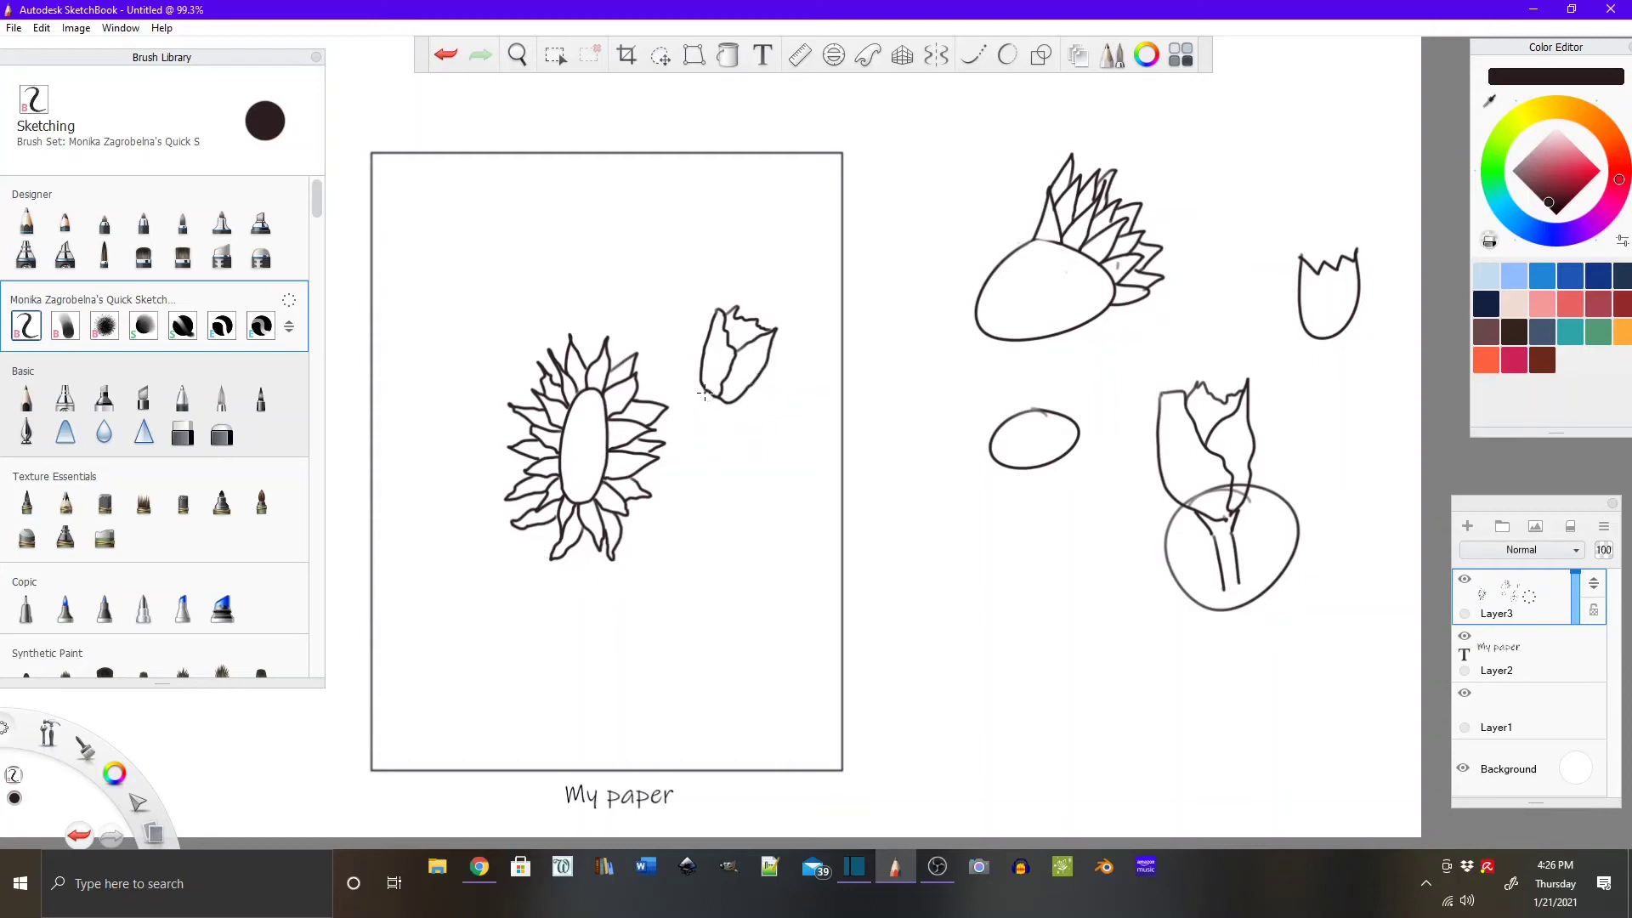
pyautogui.moveTo(704, 391); pyautogui.dragTo(704, 431)
pyautogui.moveTo(705, 406); pyautogui.dragTo(704, 428)
# Draw a small round-centred flower with five pointed petals below the tulip, and clean its centre outline with Hard Eraser Tapered.
pyautogui.moveTo(697, 423)
pyautogui.mouseDown()
pyautogui.moveTo(712, 456)
pyautogui.moveTo(705, 443)
pyautogui.moveTo(690, 464)
pyautogui.moveTo(722, 464)
pyautogui.moveTo(700, 489)
pyautogui.moveTo(695, 464)
pyautogui.moveTo(741, 433)
pyautogui.moveTo(729, 476)
pyautogui.moveTo(756, 481)
pyautogui.moveTo(716, 487)
pyautogui.moveTo(687, 519)
pyautogui.moveTo(662, 482)
pyautogui.moveTo(675, 472)
pyautogui.moveTo(662, 481)
pyautogui.mouseUp()
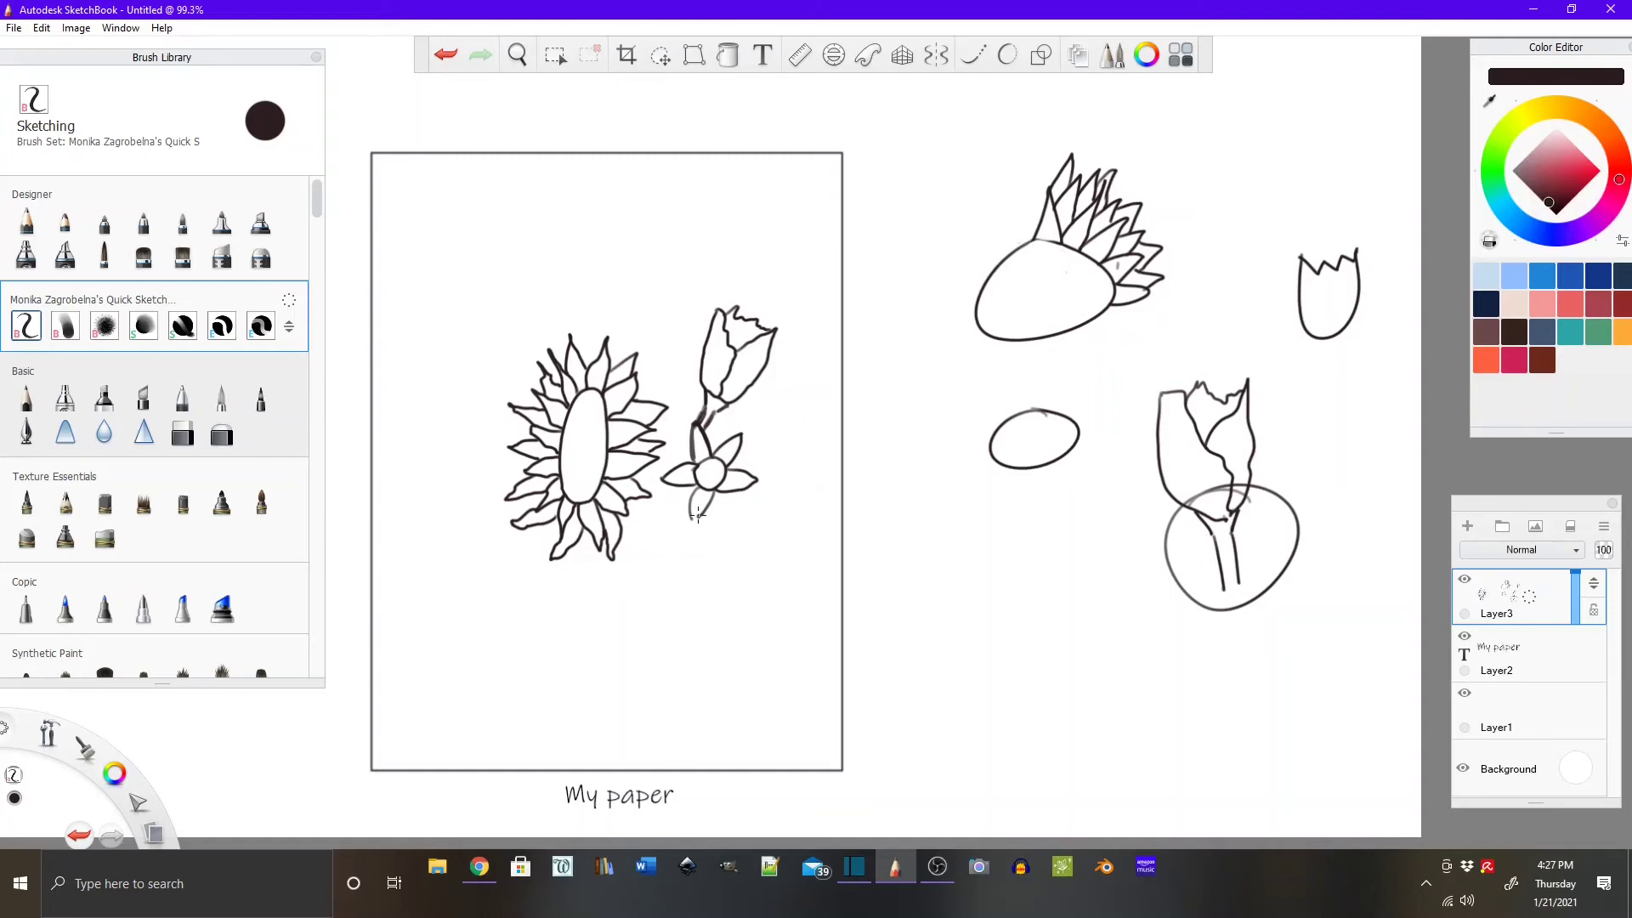
pyautogui.moveTo(698, 513); pyautogui.dragTo(714, 496)
pyautogui.scroll(5, 702, 474)
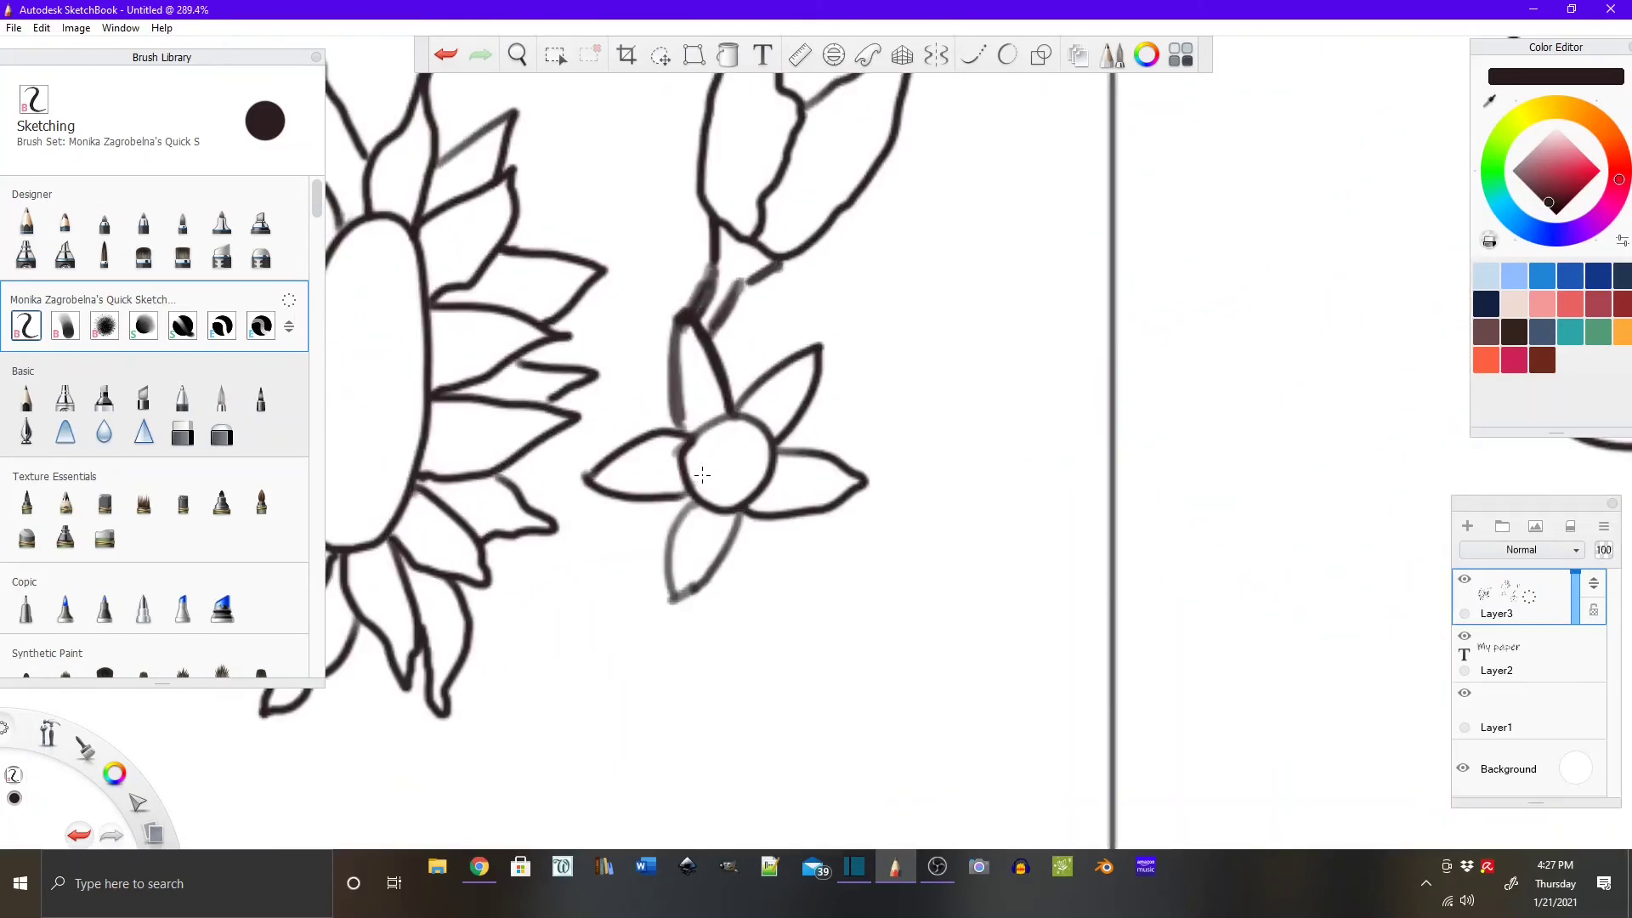
pyautogui.click(221, 255)
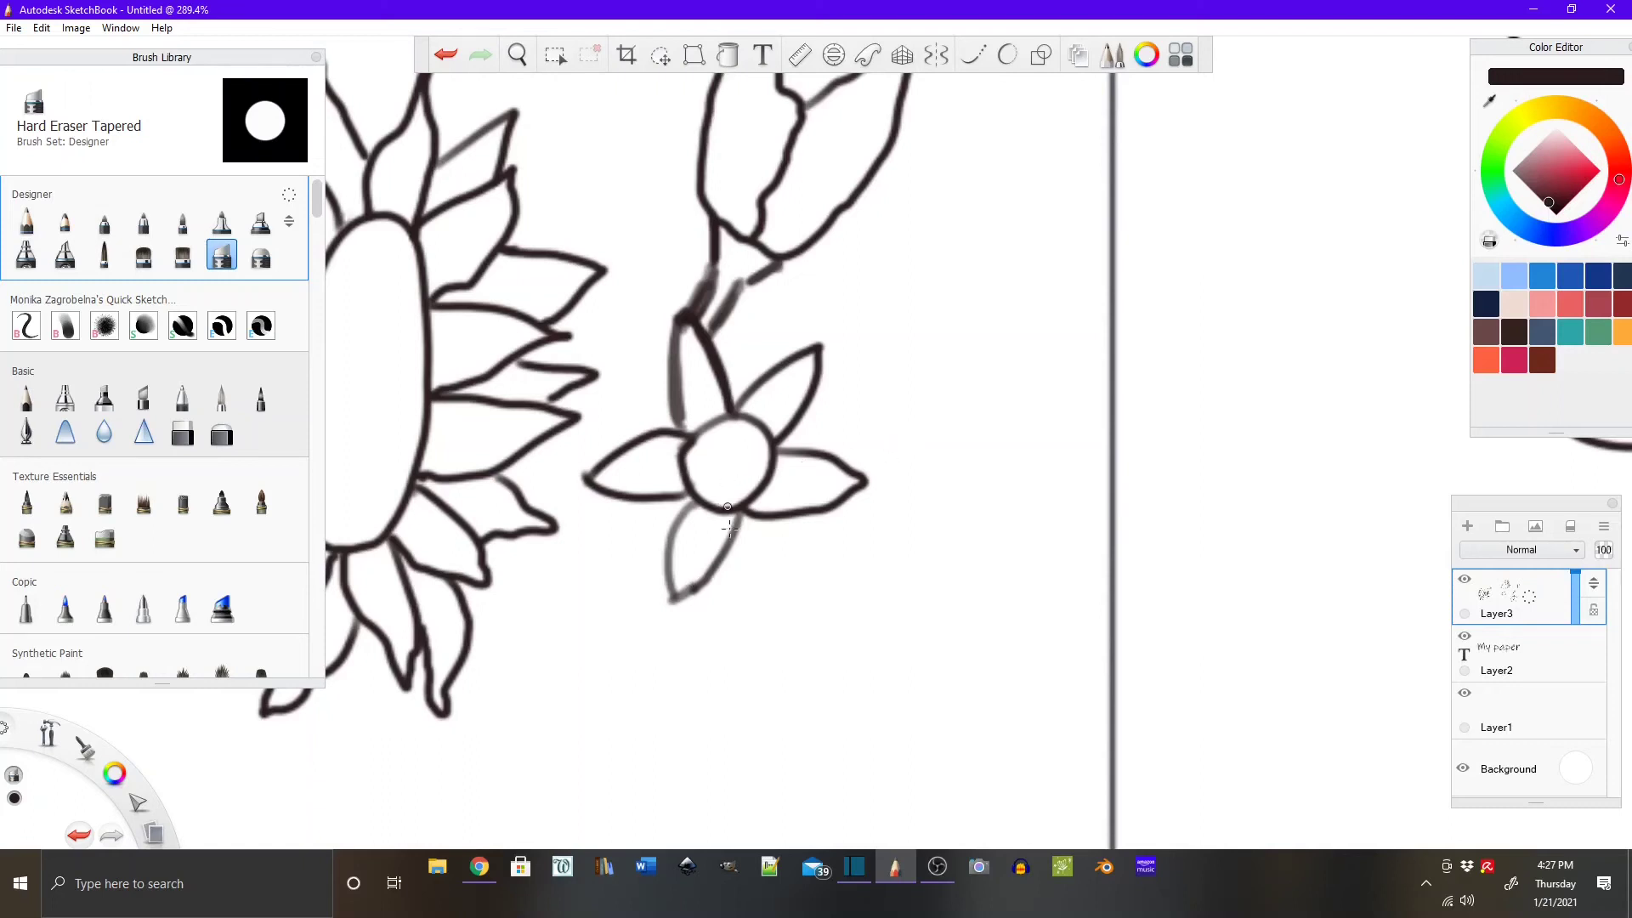
pyautogui.scroll(-5, 739, 522)
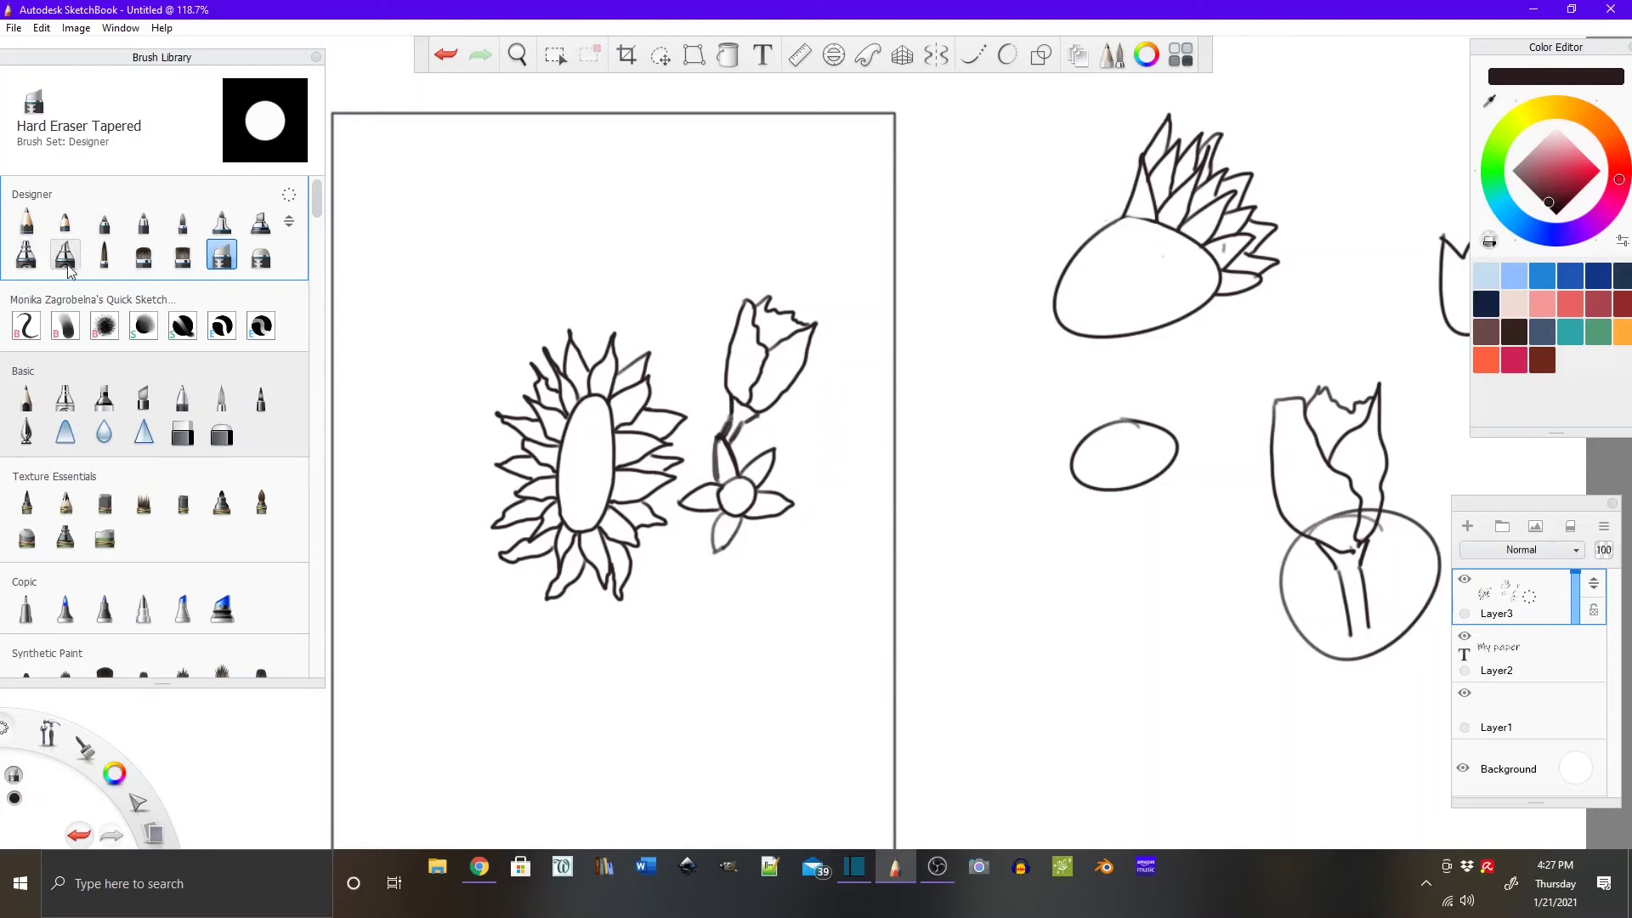
# Add pointed back-row petals behind the small flower with the Sketching brush and continue the tulip's stem on its lower left side.
pyautogui.click(34, 326)
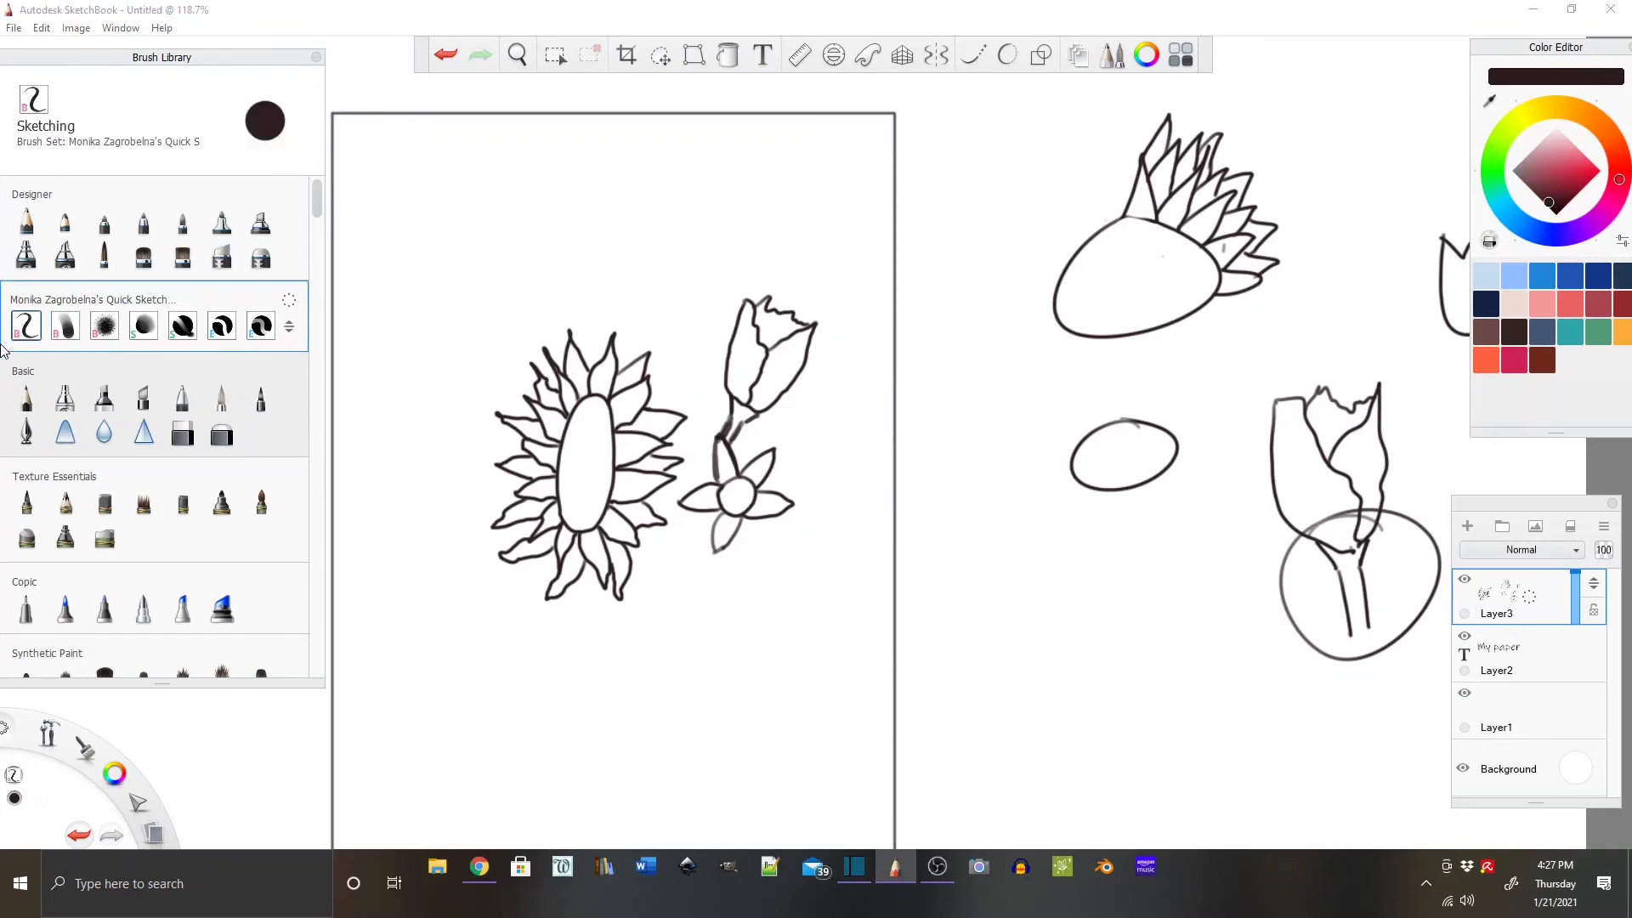
pyautogui.moveTo(745, 418); pyautogui.dragTo(733, 439)
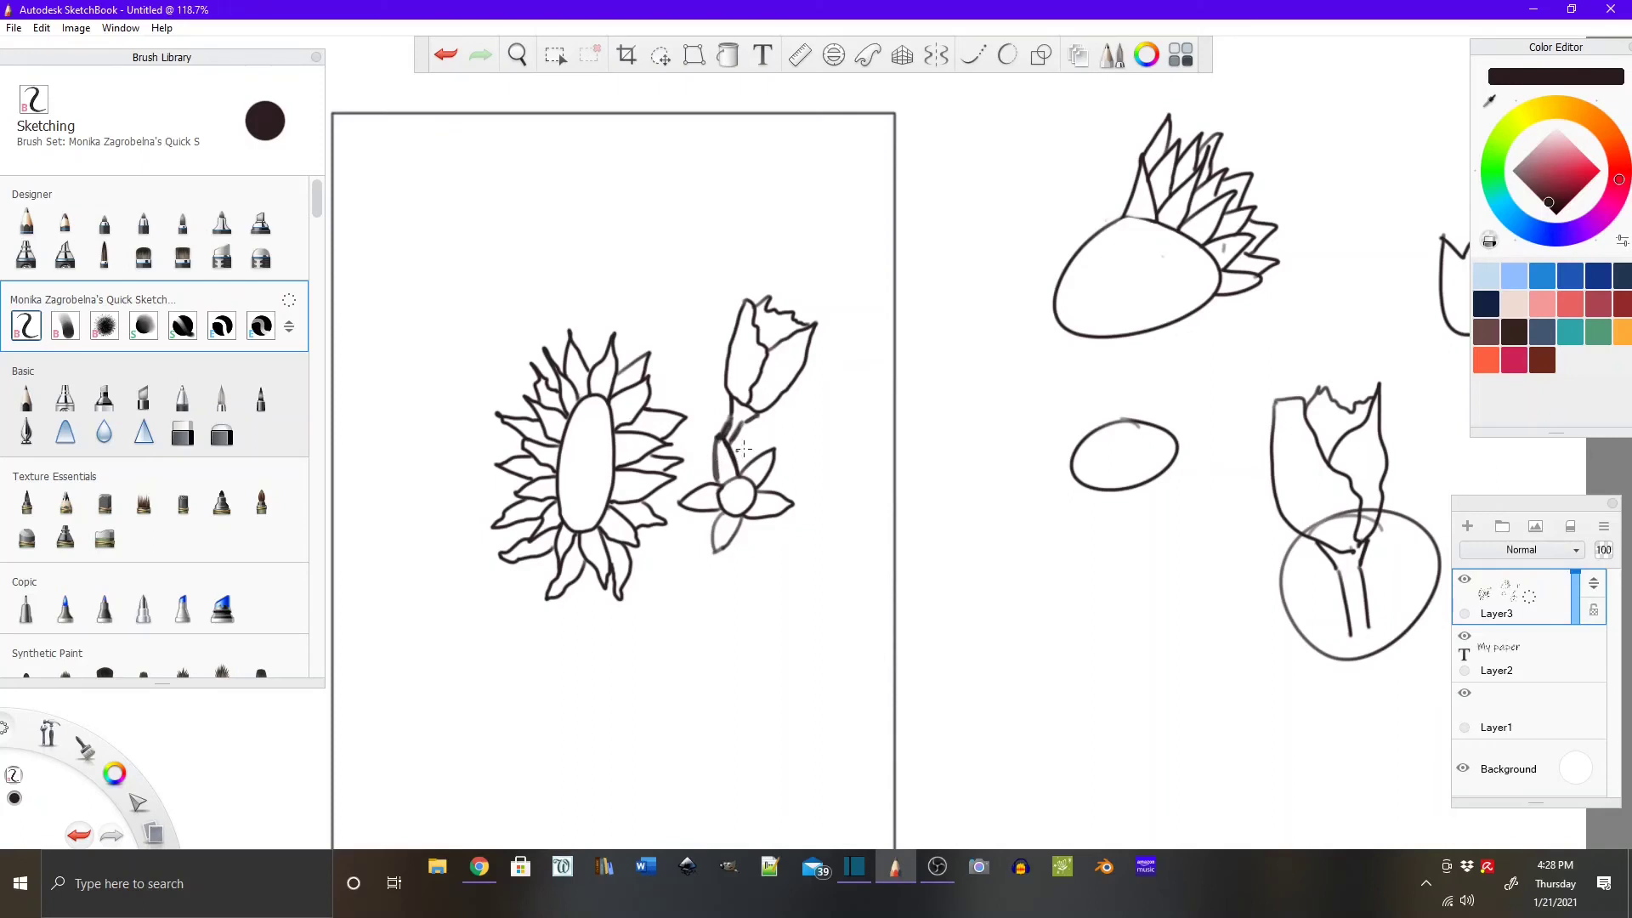
pyautogui.moveTo(730, 448)
pyautogui.mouseDown()
pyautogui.moveTo(762, 452)
pyautogui.moveTo(787, 483)
pyautogui.moveTo(772, 471)
pyautogui.moveTo(781, 506)
pyautogui.moveTo(733, 539)
pyautogui.moveTo(754, 520)
pyautogui.moveTo(762, 561)
pyautogui.mouseUp()
pyautogui.moveTo(697, 512)
pyautogui.mouseDown()
pyautogui.moveTo(687, 544)
pyautogui.moveTo(711, 534)
pyautogui.mouseUp()
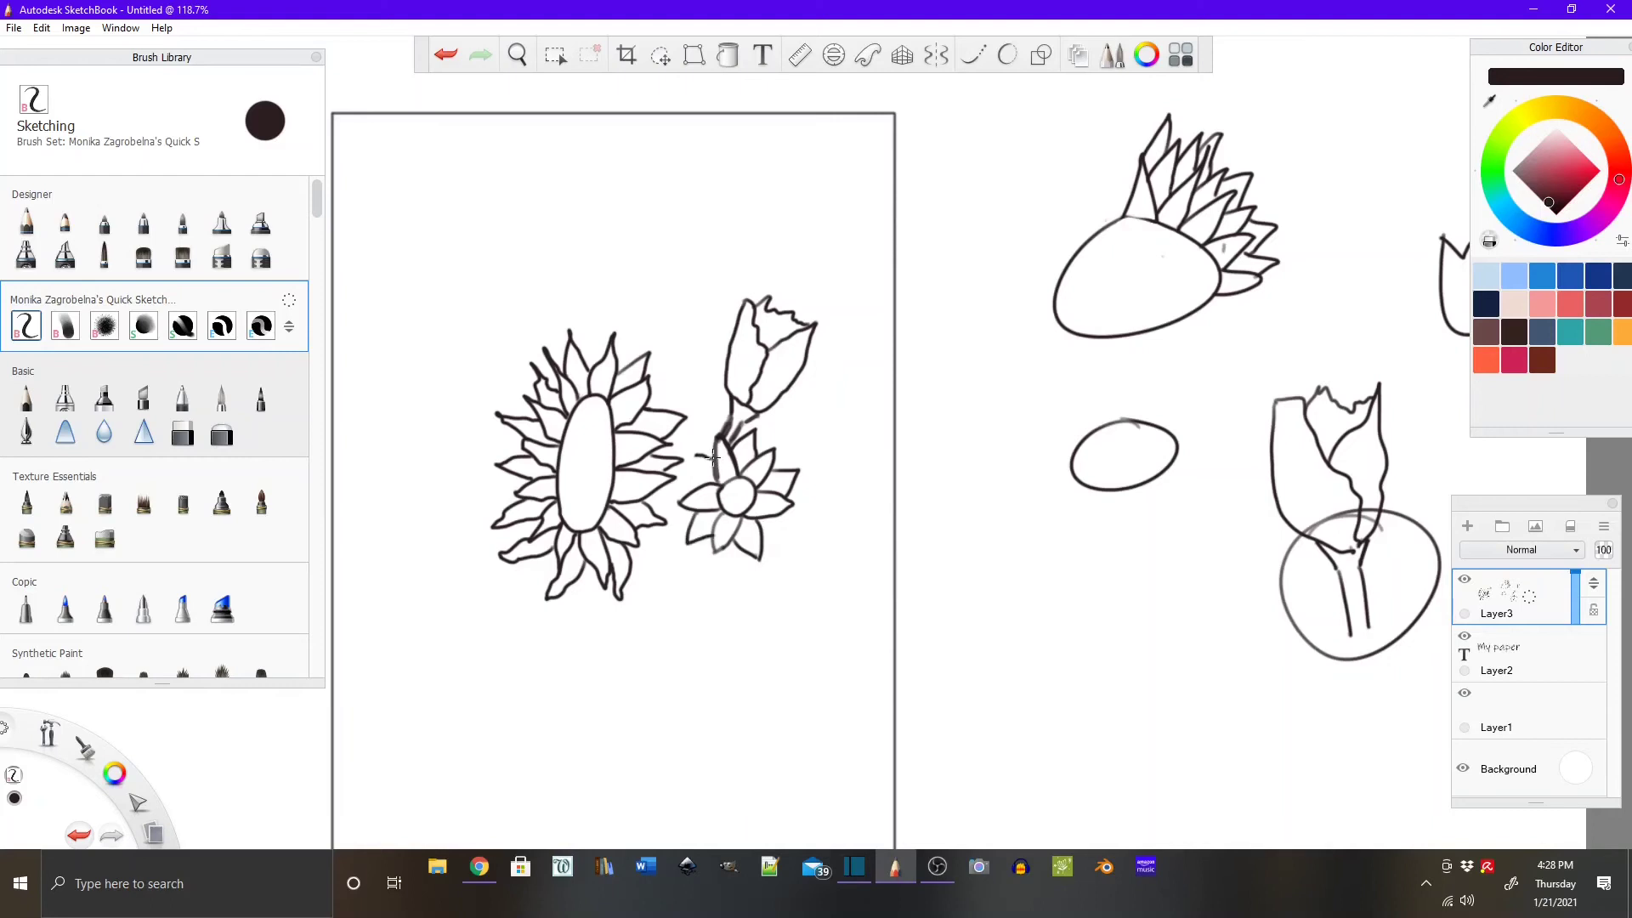
pyautogui.moveTo(687, 457)
pyautogui.mouseDown()
pyautogui.moveTo(695, 484)
pyautogui.moveTo(719, 434)
pyautogui.mouseUp()
pyautogui.moveTo(670, 520)
pyautogui.mouseDown()
pyautogui.moveTo(710, 480)
pyautogui.moveTo(674, 532)
pyautogui.moveTo(681, 498)
pyautogui.moveTo(661, 519)
pyautogui.moveTo(672, 535)
pyautogui.mouseUp()
# Sketch a demonstration circle above the large flower with a centre dot, spokes radiating outward and sample petals.
pyautogui.click(643, 235)
pyautogui.hotkey('ctrl', 'z')
pyautogui.moveTo(649, 167); pyautogui.dragTo(660, 167)
pyautogui.moveTo(644, 231)
pyautogui.mouseDown()
pyautogui.moveTo(731, 214)
pyautogui.moveTo(647, 230)
pyautogui.moveTo(690, 282)
pyautogui.mouseUp()
pyautogui.moveTo(646, 233)
pyautogui.mouseDown()
pyautogui.moveTo(601, 283)
pyautogui.moveTo(624, 268)
pyautogui.moveTo(580, 233)
pyautogui.moveTo(634, 177)
pyautogui.mouseUp()
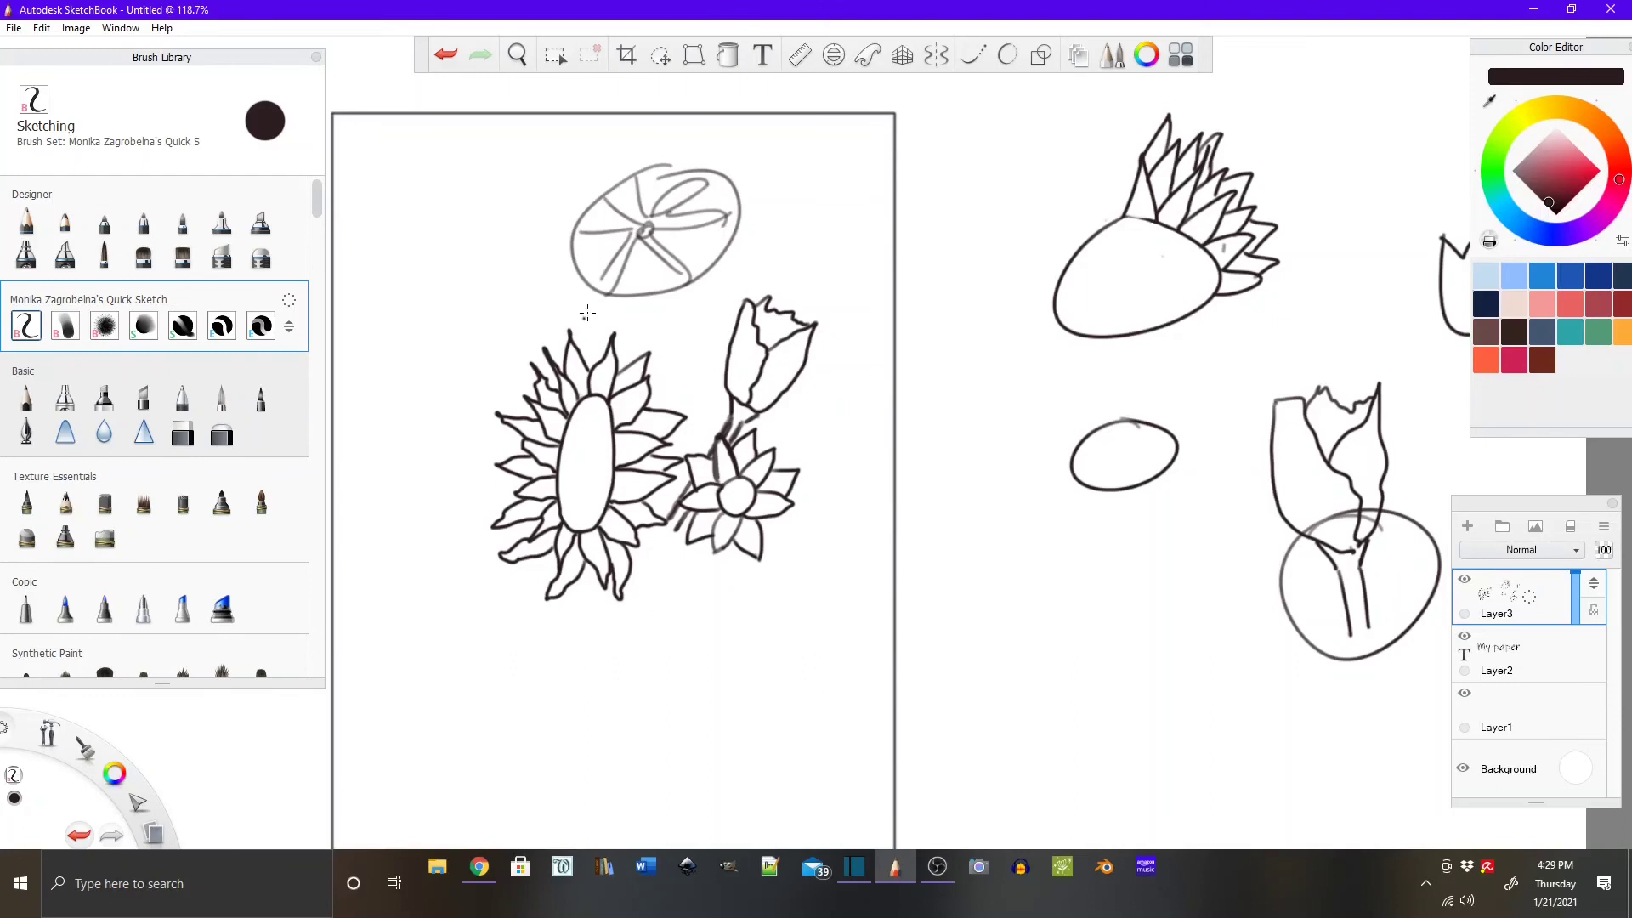
# Undo the demonstration circle, its spokes and sample petals above the large flower.
pyautogui.hotkey('ctrl', 'z')
pyautogui.hotkey('ctrl', 'z')
pyautogui.hotkey('ctrl', 'z')
pyautogui.hotkey('ctrl', 'z')
pyautogui.hotkey('ctrl', 'z')
pyautogui.hotkey('ctrl', 'z')
pyautogui.hotkey('ctrl', 'z')
pyautogui.hotkey('ctrl', 'z')
pyautogui.hotkey('ctrl', 'z')
pyautogui.hotkey('ctrl', 'z')
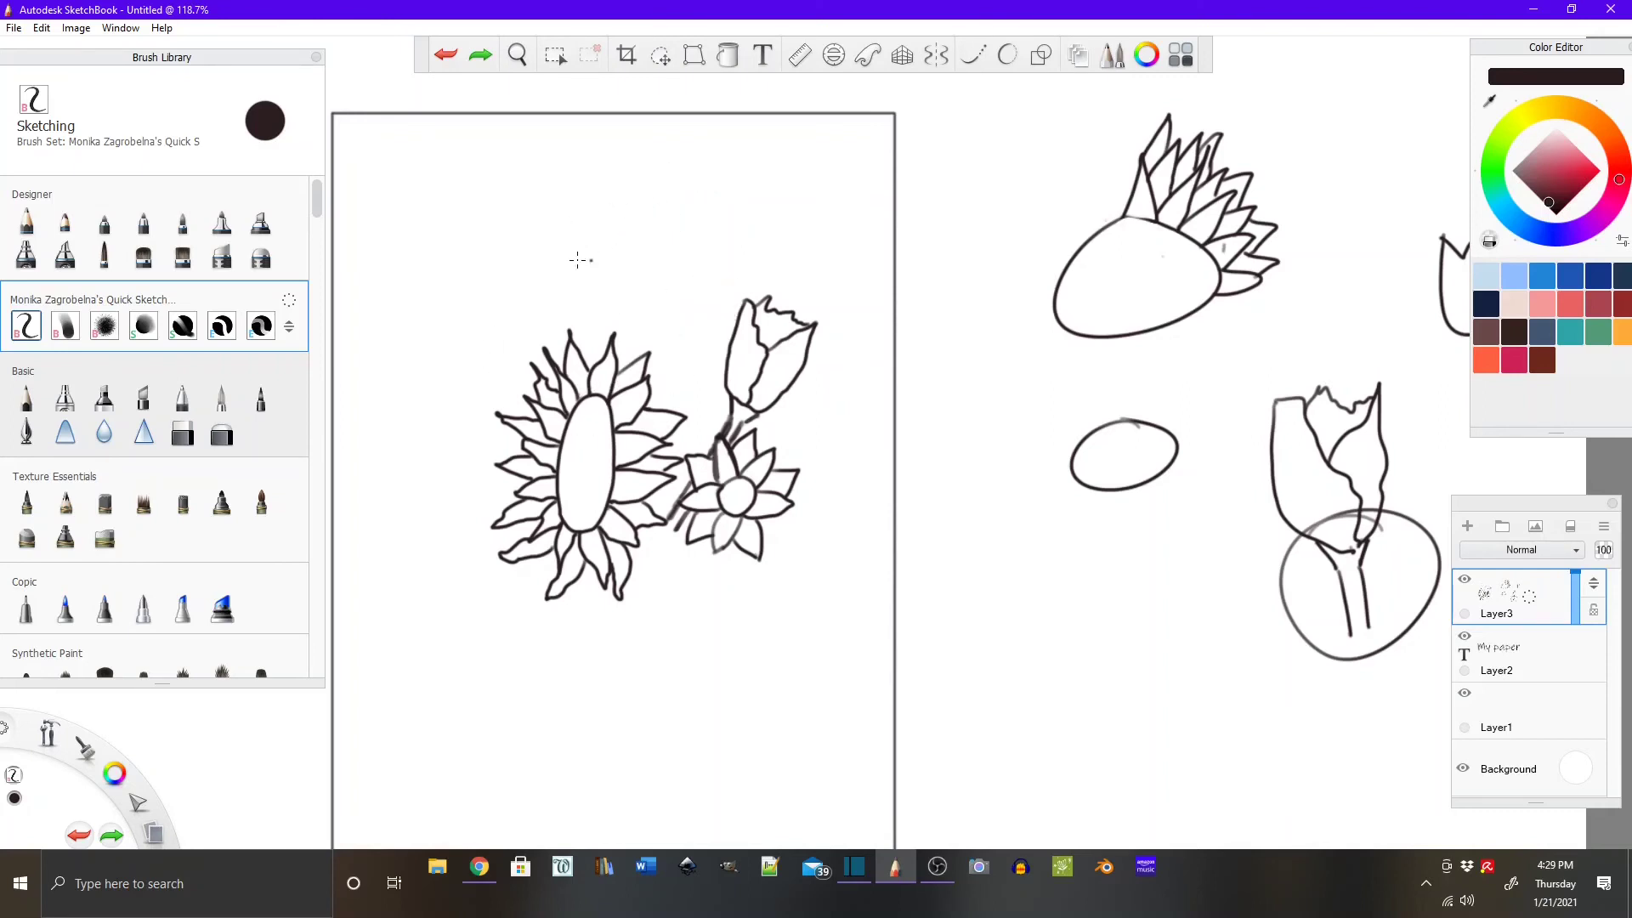
# Try a large guide circle overlapping the large flower's top petals.
pyautogui.moveTo(660, 278)
pyautogui.mouseDown()
pyautogui.moveTo(556, 356)
pyautogui.moveTo(629, 272)
pyautogui.mouseUp()
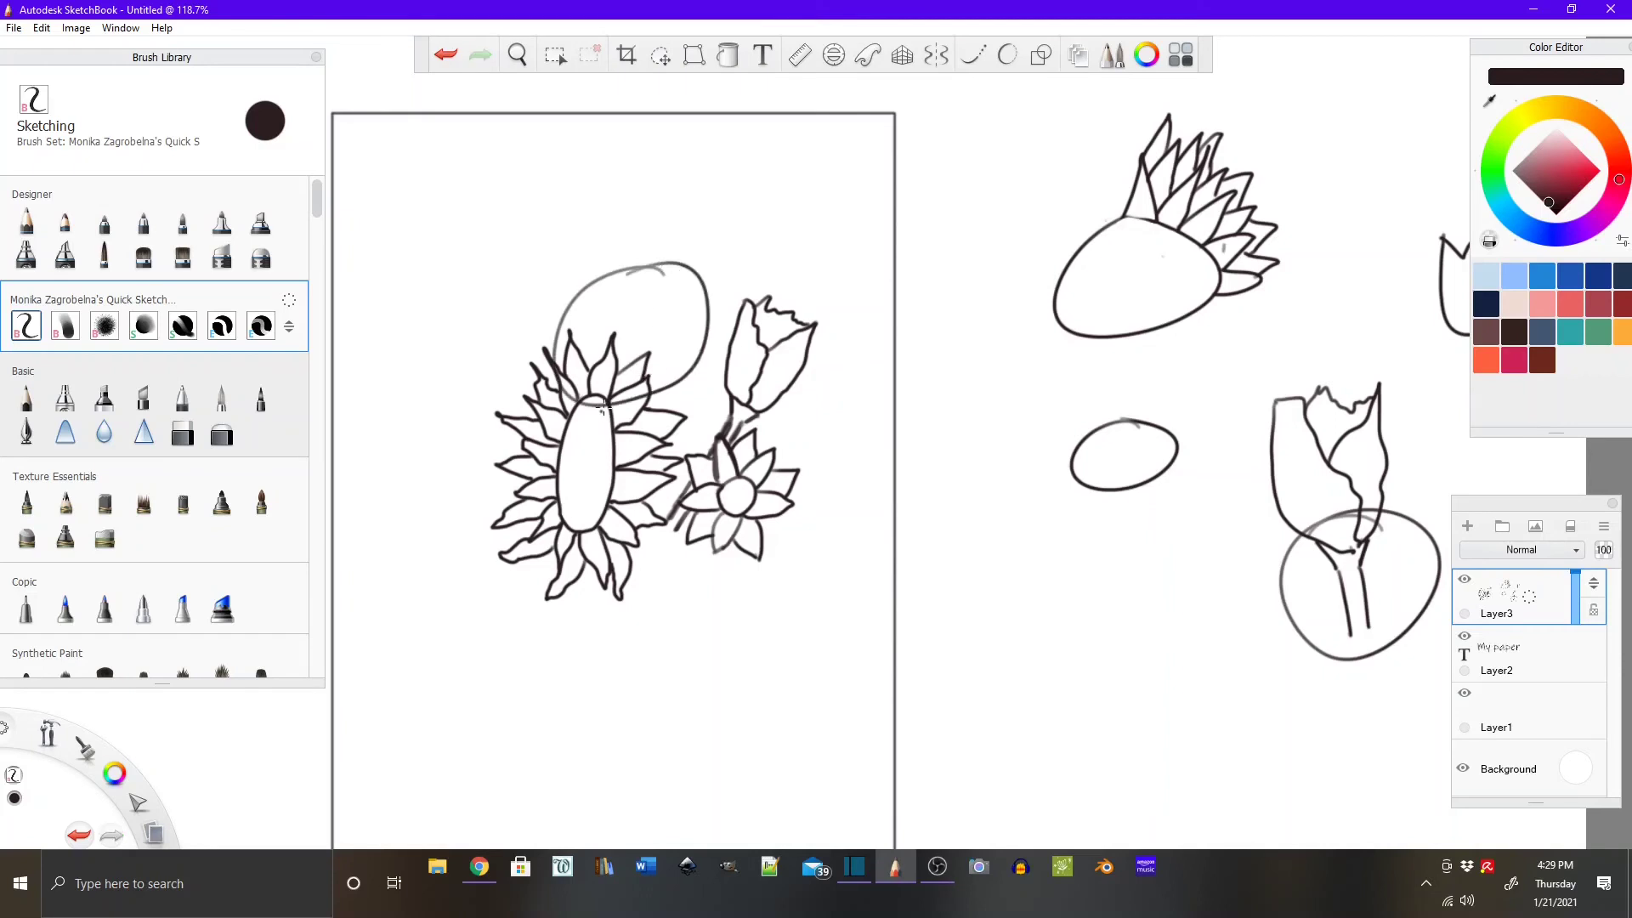
pyautogui.hotkey('ctrl', 'z')
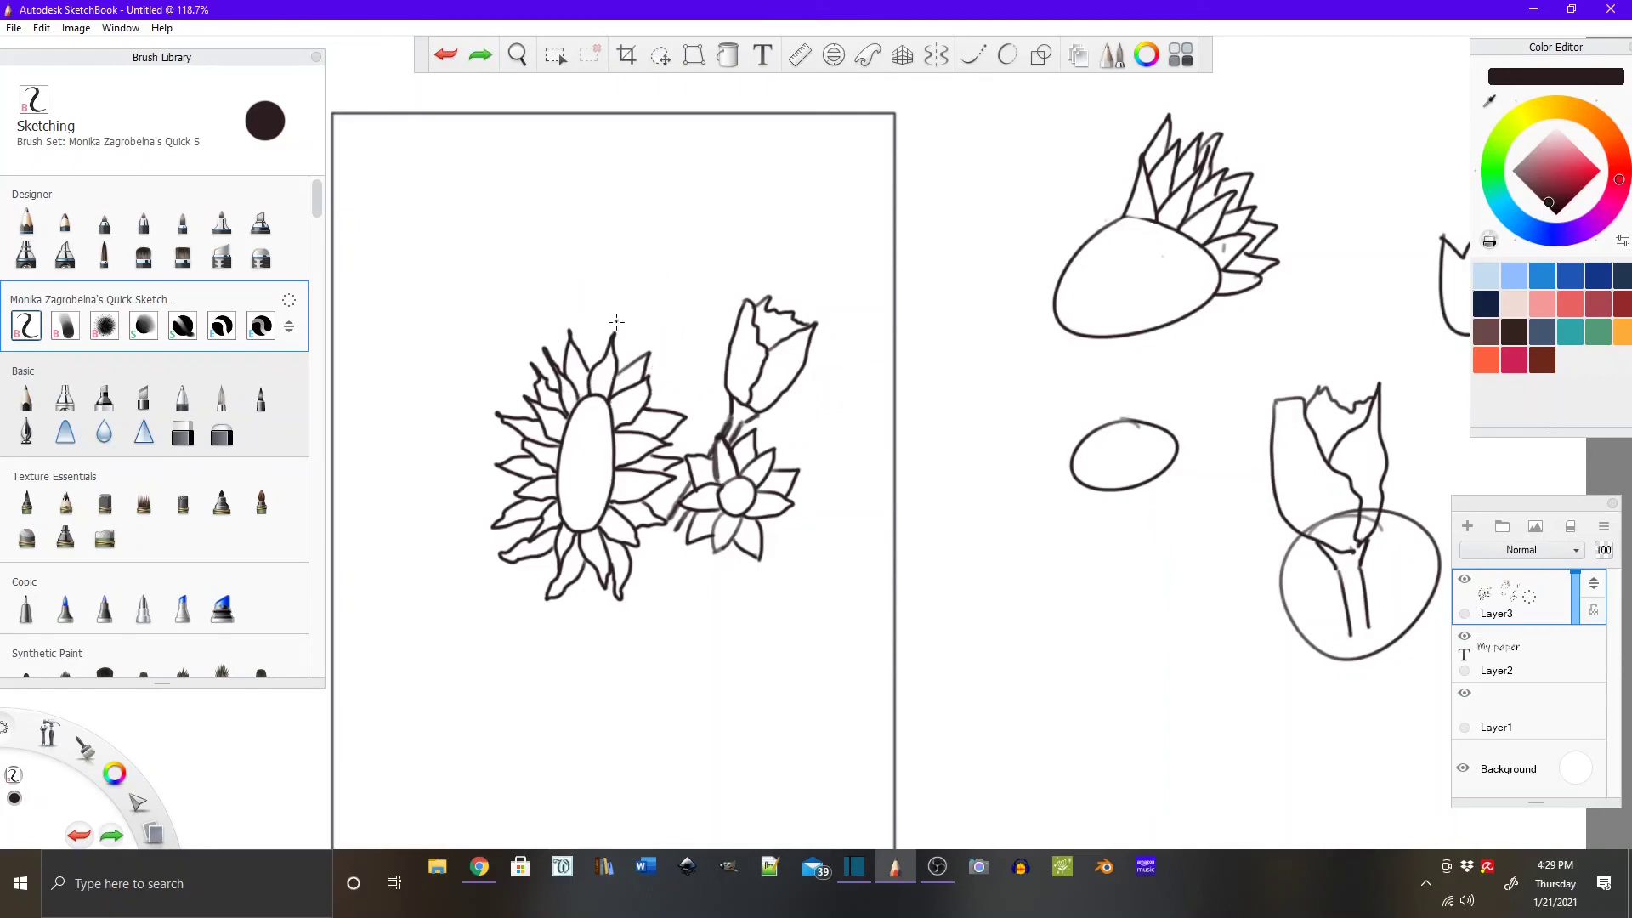
pyautogui.hotkey('ctrl', 'y')
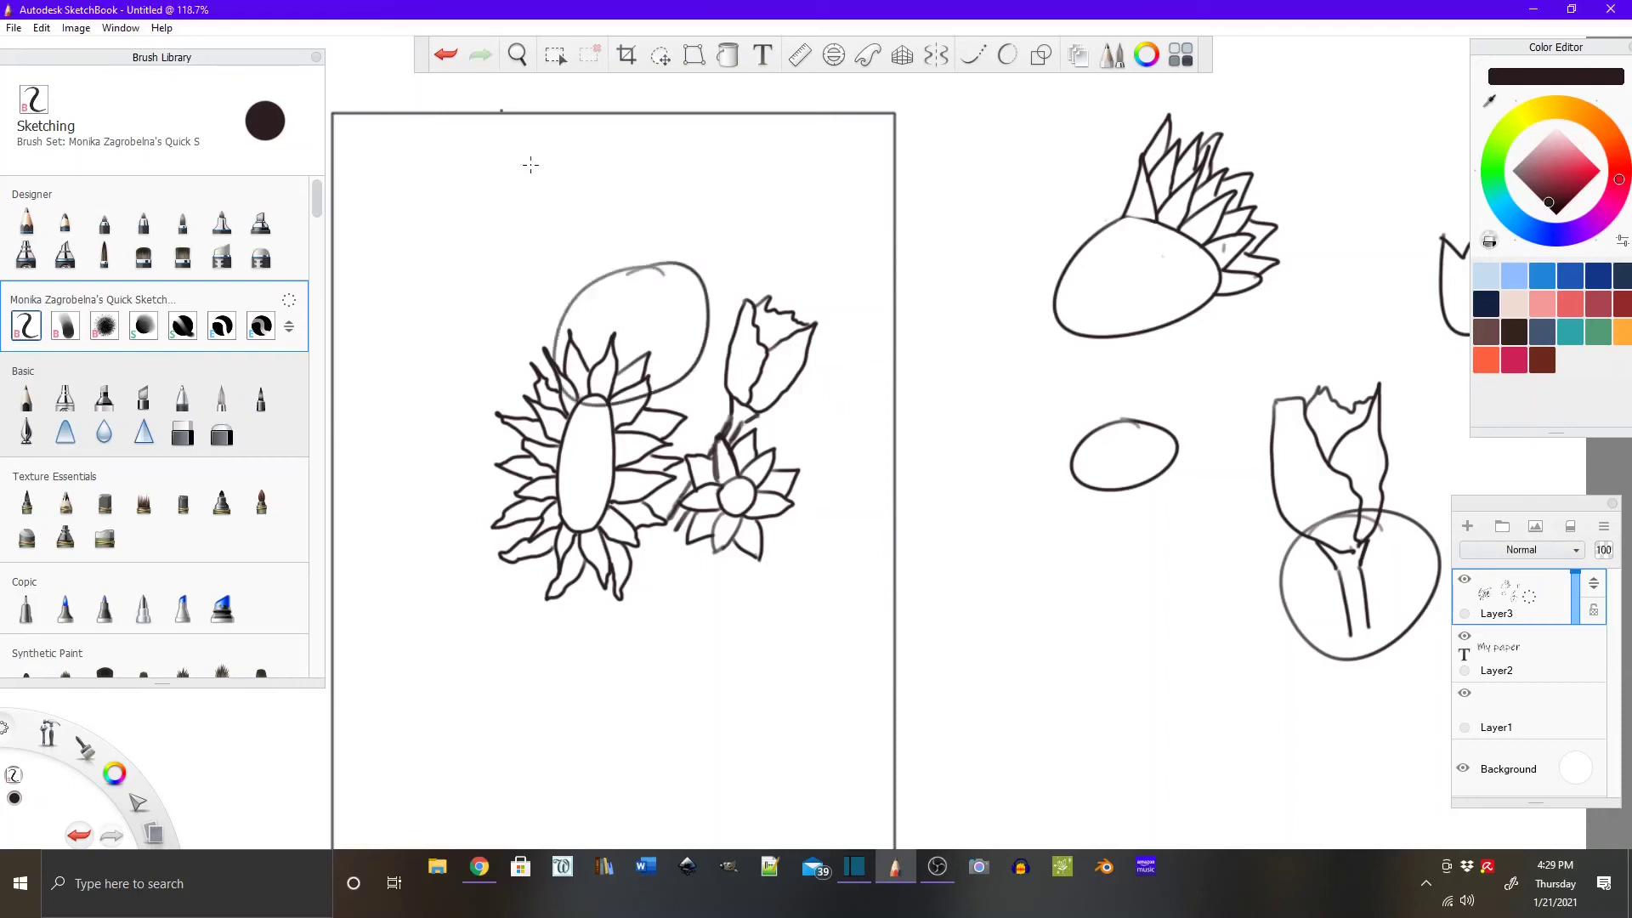
pyautogui.click(629, 330)
pyautogui.hotkey('ctrl', 'z')
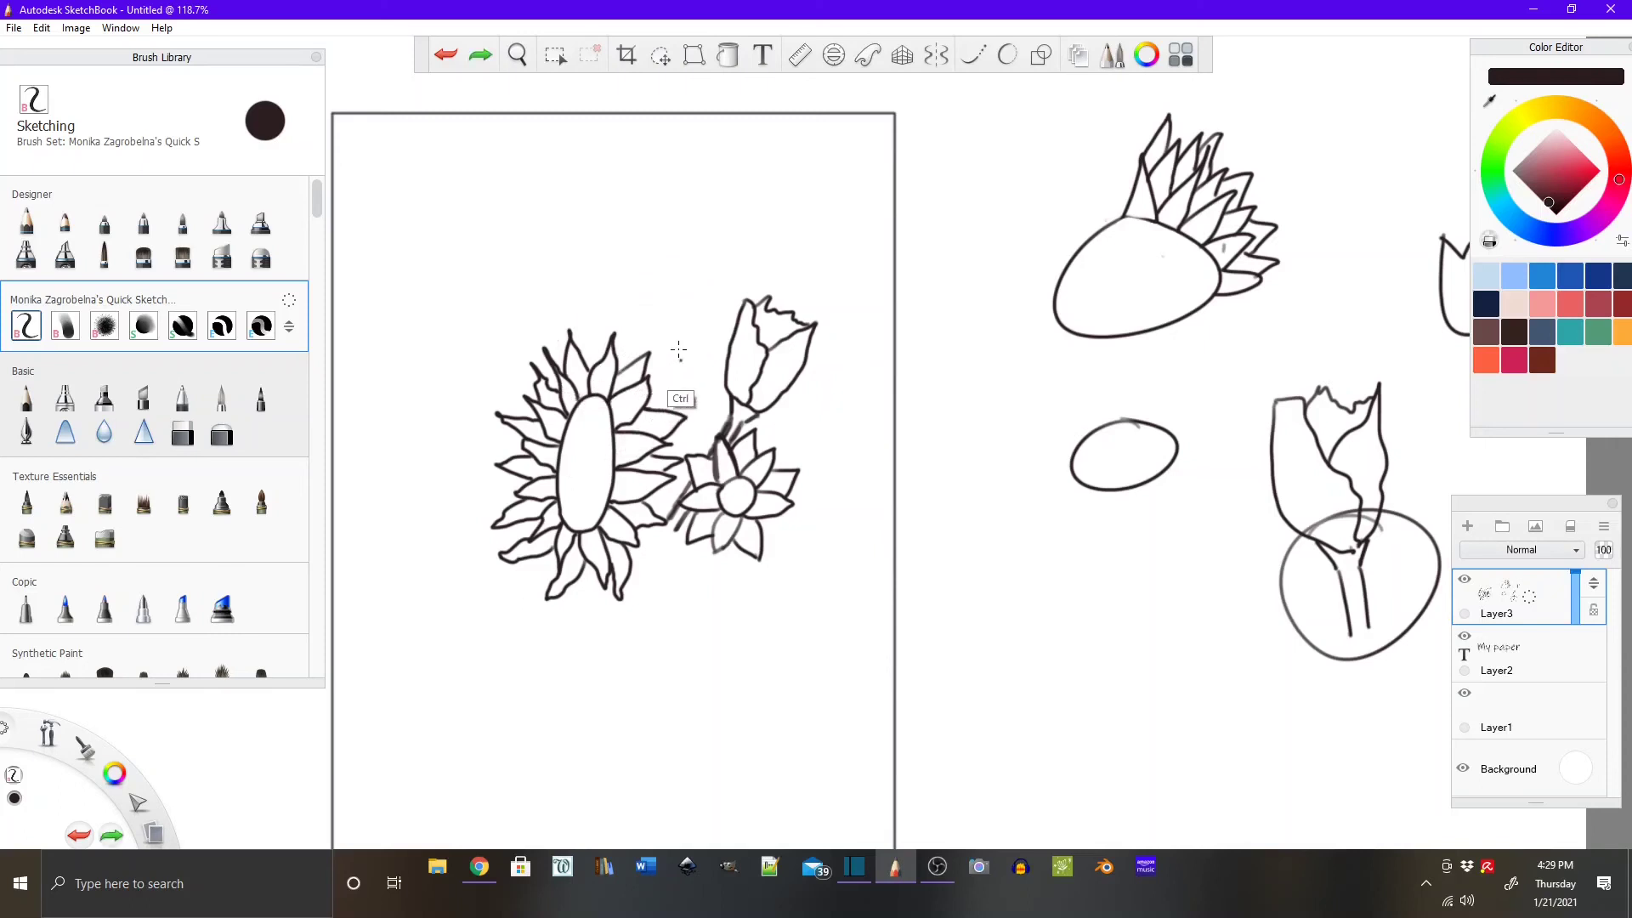
# Draw a third flower above the large one, with a small round centre and a front row of wavy pointed petals.
pyautogui.moveTo(656, 299)
pyautogui.mouseDown()
pyautogui.moveTo(618, 326)
pyautogui.moveTo(656, 303)
pyautogui.mouseUp()
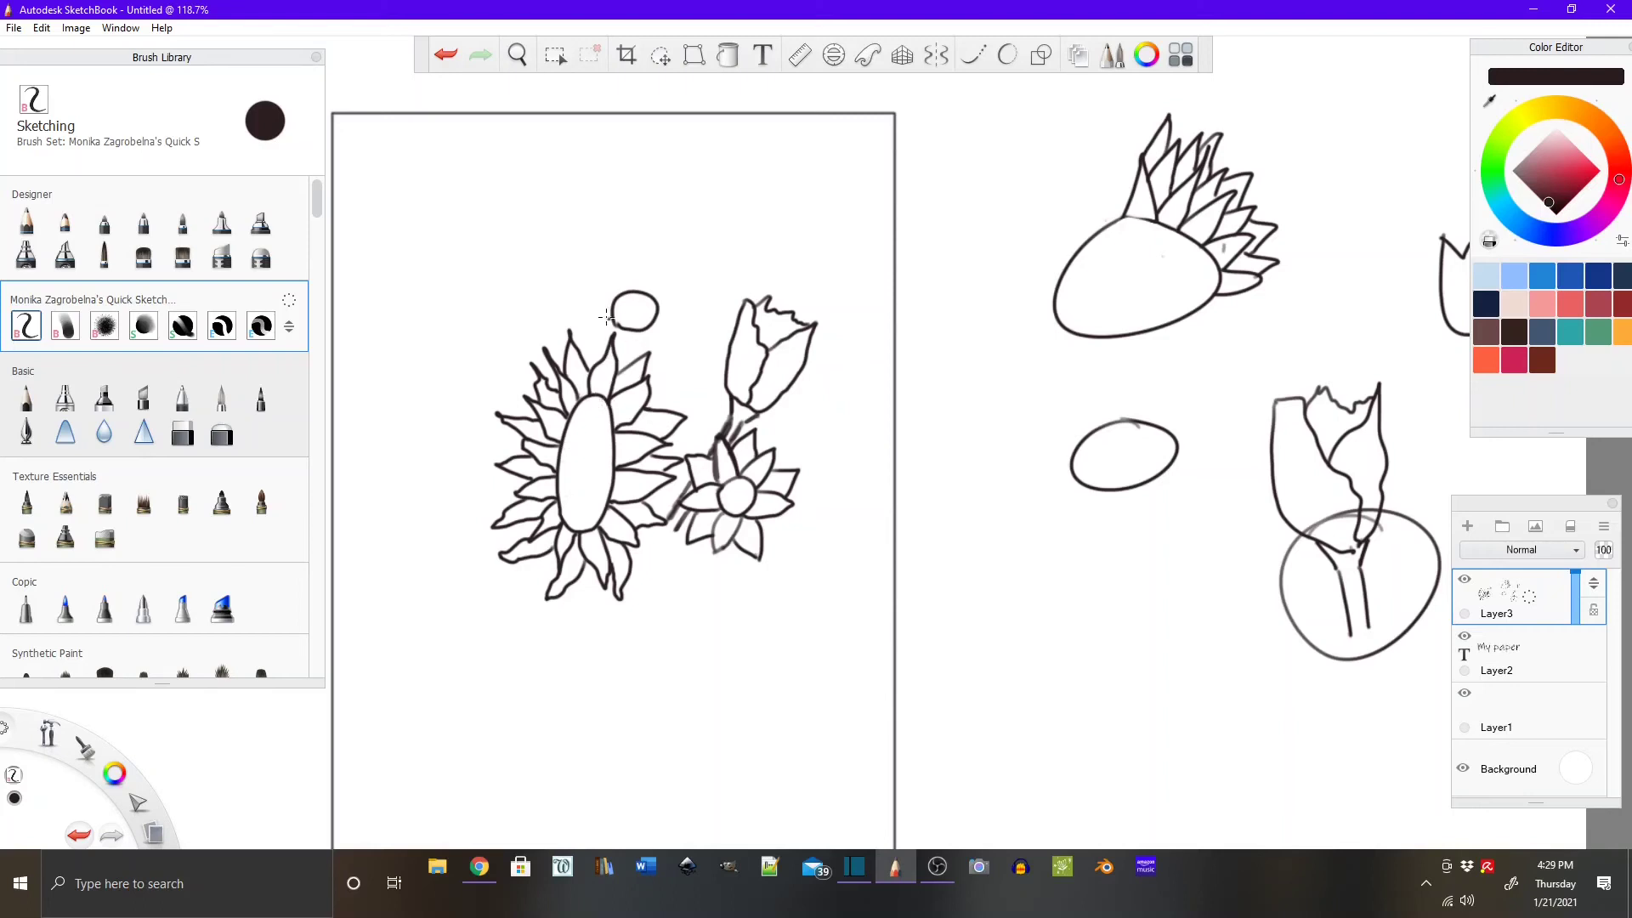
pyautogui.moveTo(635, 293)
pyautogui.mouseDown()
pyautogui.moveTo(655, 234)
pyautogui.moveTo(652, 277)
pyautogui.moveTo(696, 261)
pyautogui.moveTo(658, 298)
pyautogui.moveTo(698, 328)
pyautogui.moveTo(649, 330)
pyautogui.moveTo(665, 370)
pyautogui.moveTo(652, 364)
pyautogui.mouseUp()
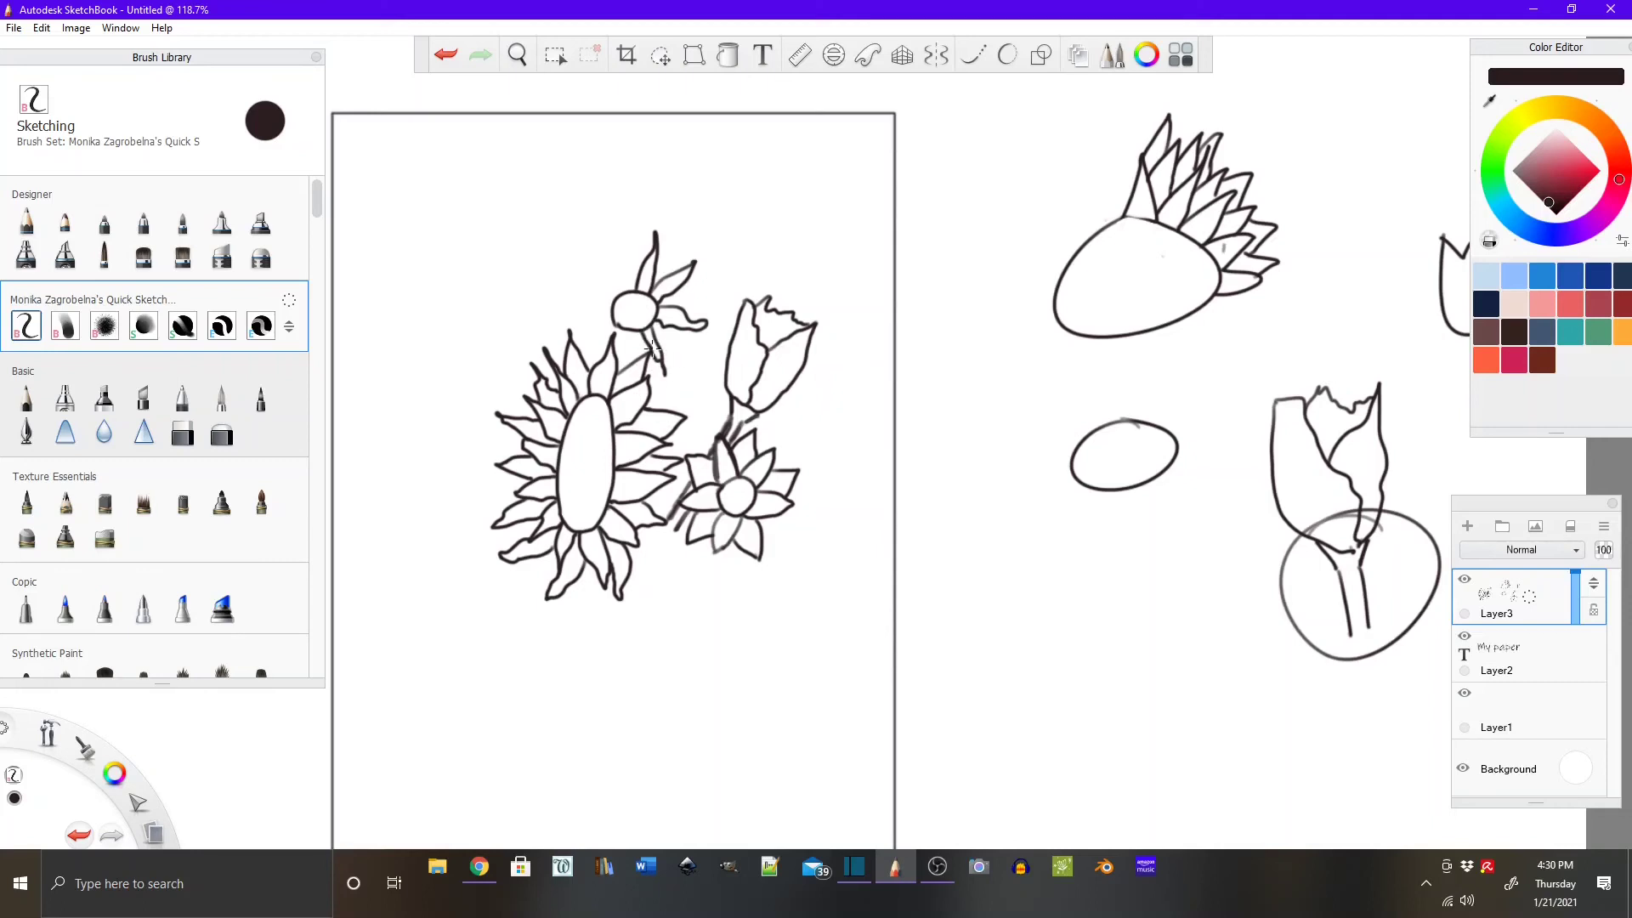
pyautogui.moveTo(639, 356); pyautogui.dragTo(619, 381)
pyautogui.moveTo(627, 360); pyautogui.dragTo(635, 329)
pyautogui.moveTo(613, 353); pyautogui.dragTo(619, 325)
pyautogui.moveTo(611, 318)
pyautogui.mouseDown()
pyautogui.moveTo(590, 365)
pyautogui.moveTo(598, 326)
pyautogui.moveTo(564, 323)
pyautogui.moveTo(597, 301)
pyautogui.moveTo(574, 318)
pyautogui.moveTo(572, 260)
pyautogui.moveTo(621, 291)
pyautogui.moveTo(617, 235)
pyautogui.moveTo(634, 293)
pyautogui.mouseUp()
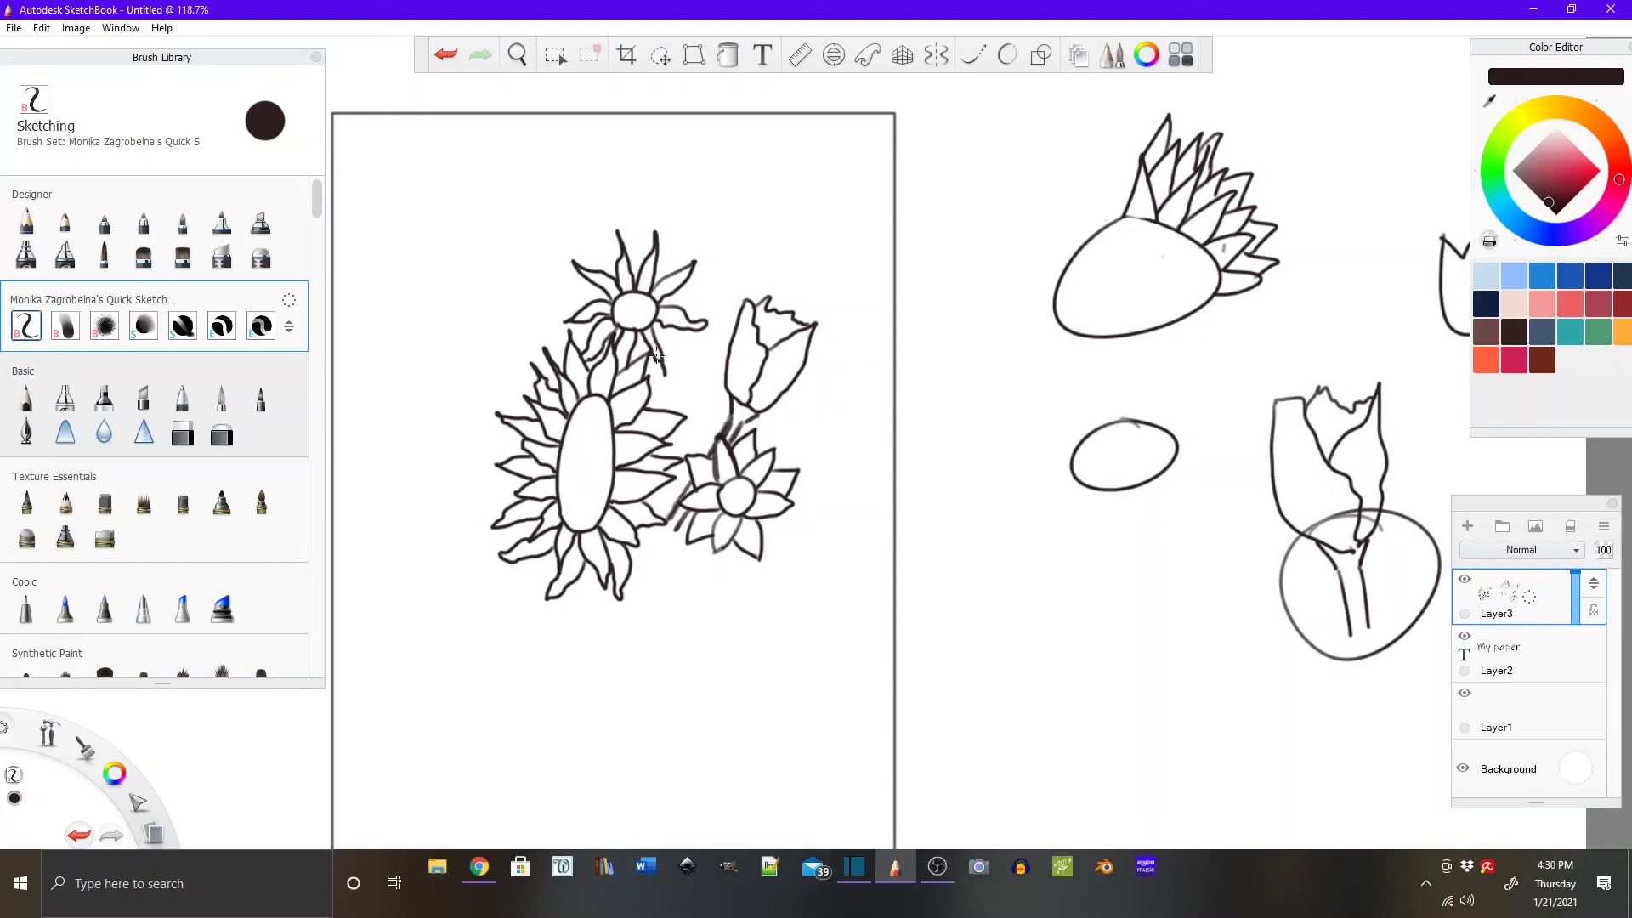
# Fill the gaps between the upper flower's petals with a back row of wavy pointed petals.
pyautogui.moveTo(665, 328)
pyautogui.mouseDown()
pyautogui.moveTo(688, 364)
pyautogui.moveTo(662, 325)
pyautogui.mouseUp()
pyautogui.moveTo(650, 357); pyautogui.dragTo(660, 391)
pyautogui.moveTo(668, 295)
pyautogui.mouseDown()
pyautogui.moveTo(710, 297)
pyautogui.moveTo(682, 306)
pyautogui.moveTo(676, 240)
pyautogui.moveTo(668, 267)
pyautogui.moveTo(593, 237)
pyautogui.moveTo(598, 255)
pyautogui.mouseUp()
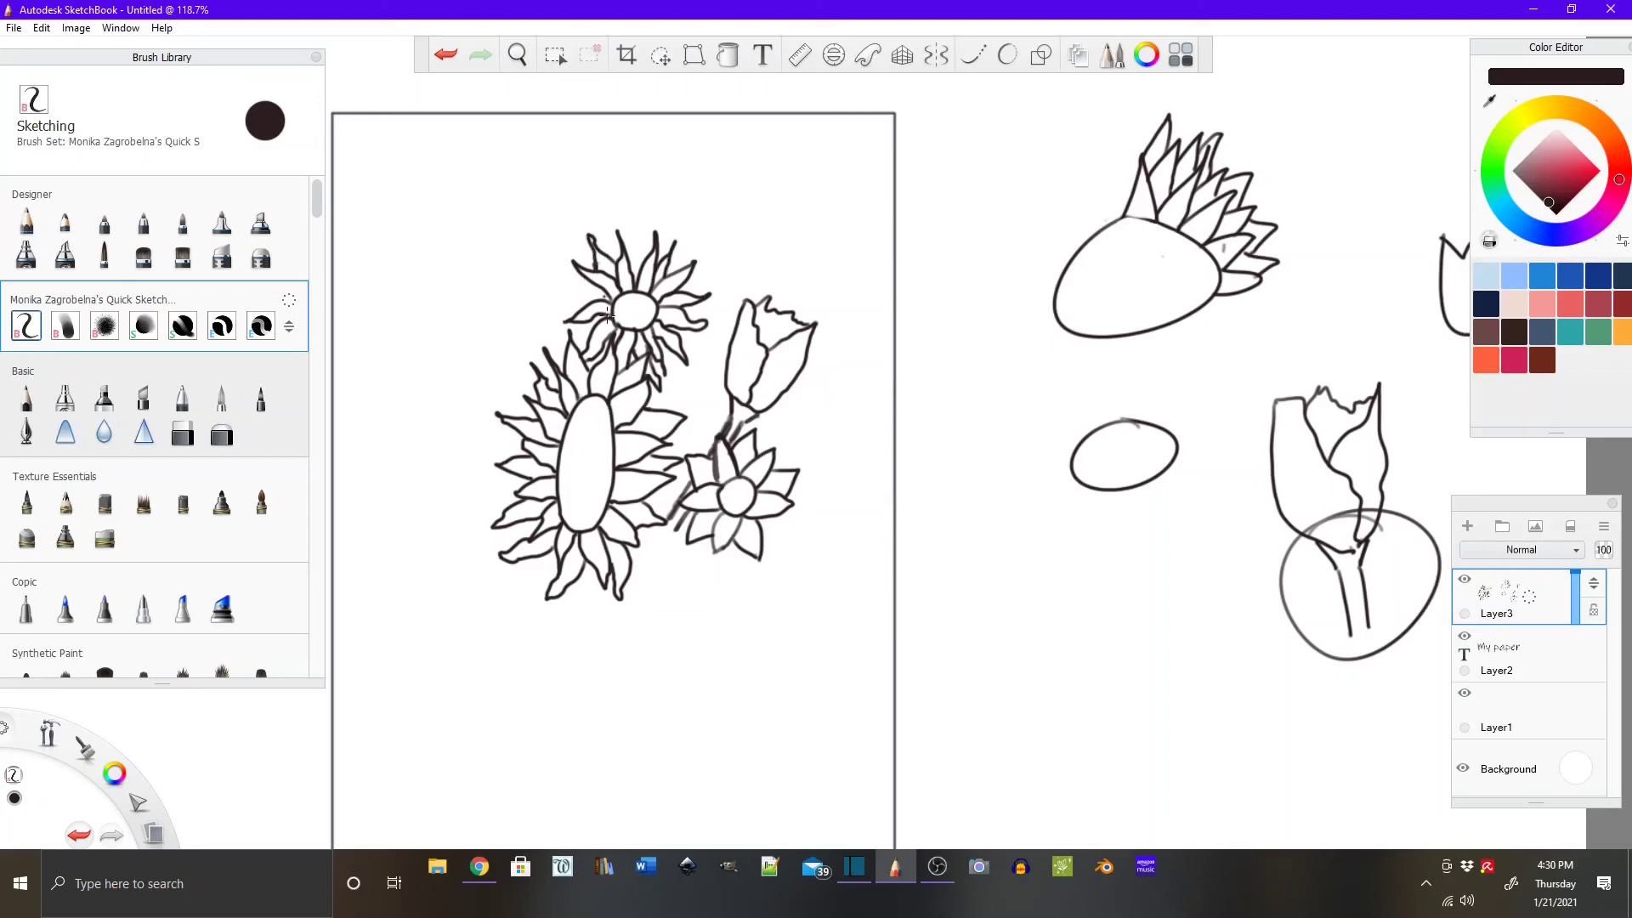
pyautogui.moveTo(591, 285)
pyautogui.mouseDown()
pyautogui.moveTo(553, 300)
pyautogui.moveTo(590, 281)
pyautogui.mouseUp()
pyautogui.moveTo(627, 245); pyautogui.dragTo(642, 267)
pyautogui.hotkey('ctrl', 'z')
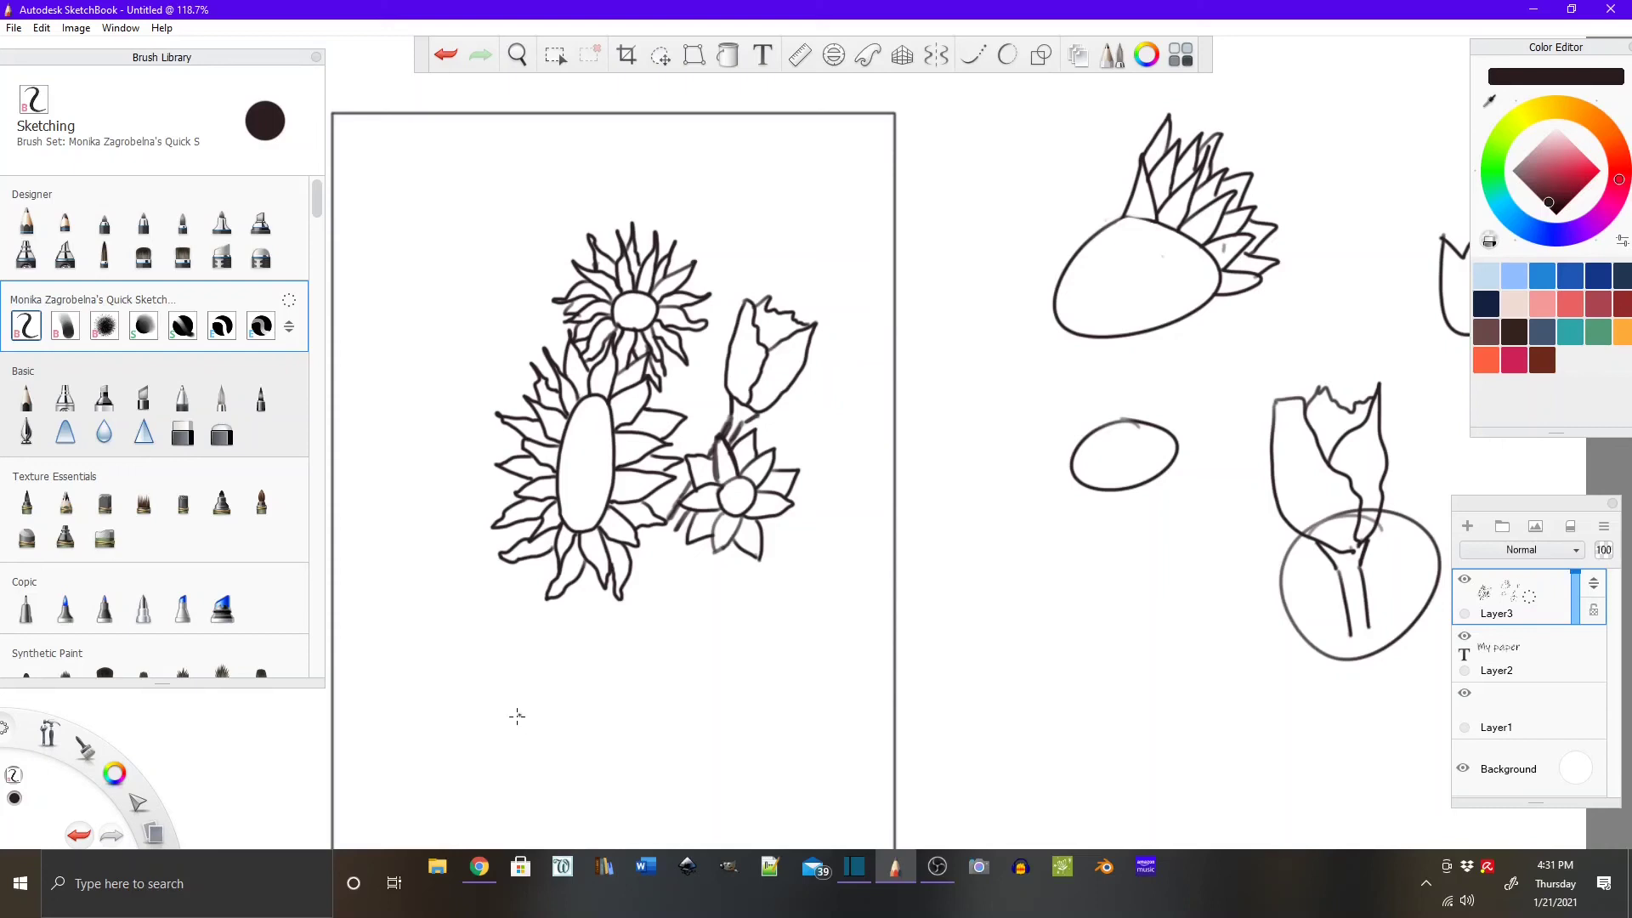
pyautogui.moveTo(660, 318); pyautogui.dragTo(643, 299)
# Tidy the upper flower's petal lines with Hard Eraser Tapered.
pyautogui.scroll(5, 607, 388)
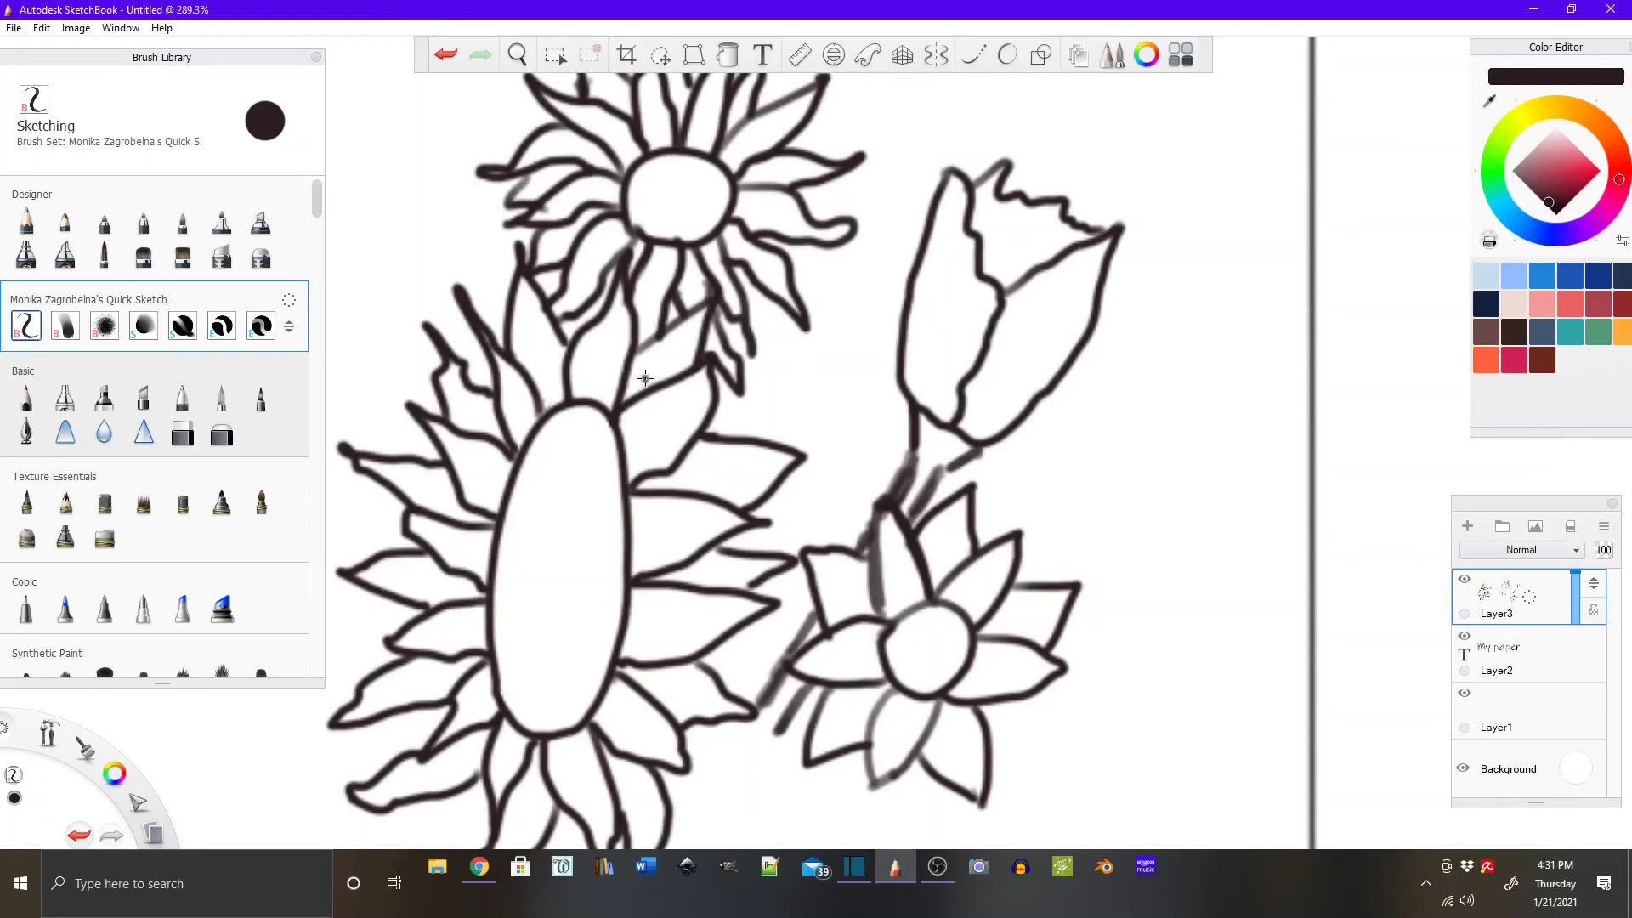
pyautogui.click(637, 377)
pyautogui.hotkey('ctrl', 'z')
pyautogui.click(222, 256)
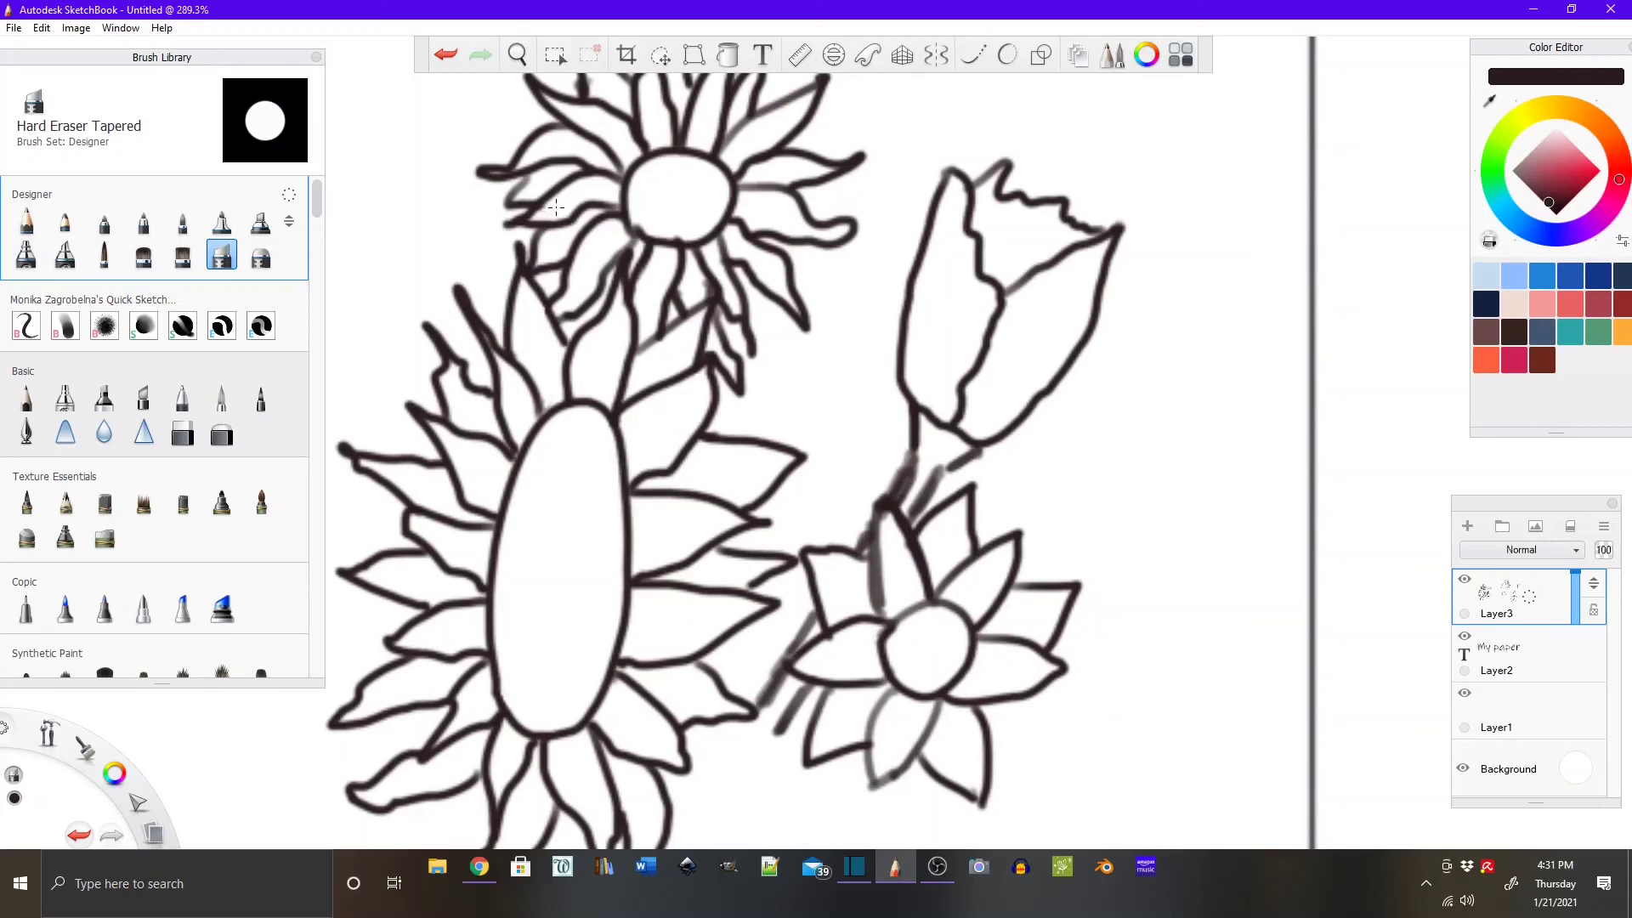
pyautogui.scroll(-5, 546, 198)
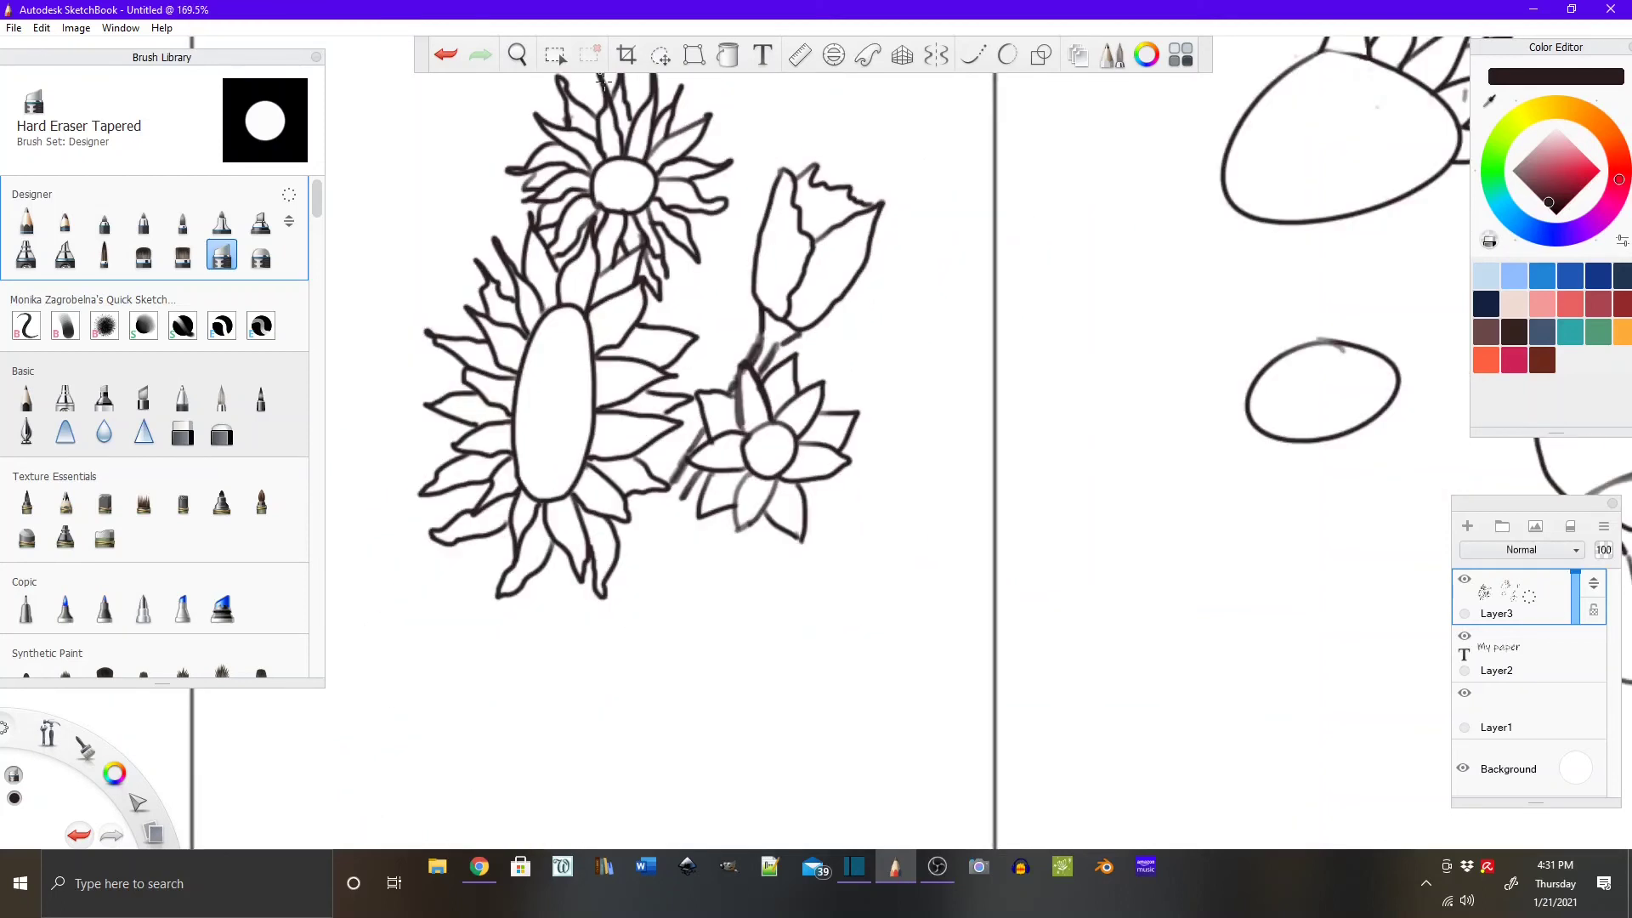
# Clean up the smudged lines of the tulip's stem where it meets the small flower below, using Hard Eraser Tapered.
pyautogui.scroll(5, 557, 120)
pyautogui.scroll(2, 558, 121)
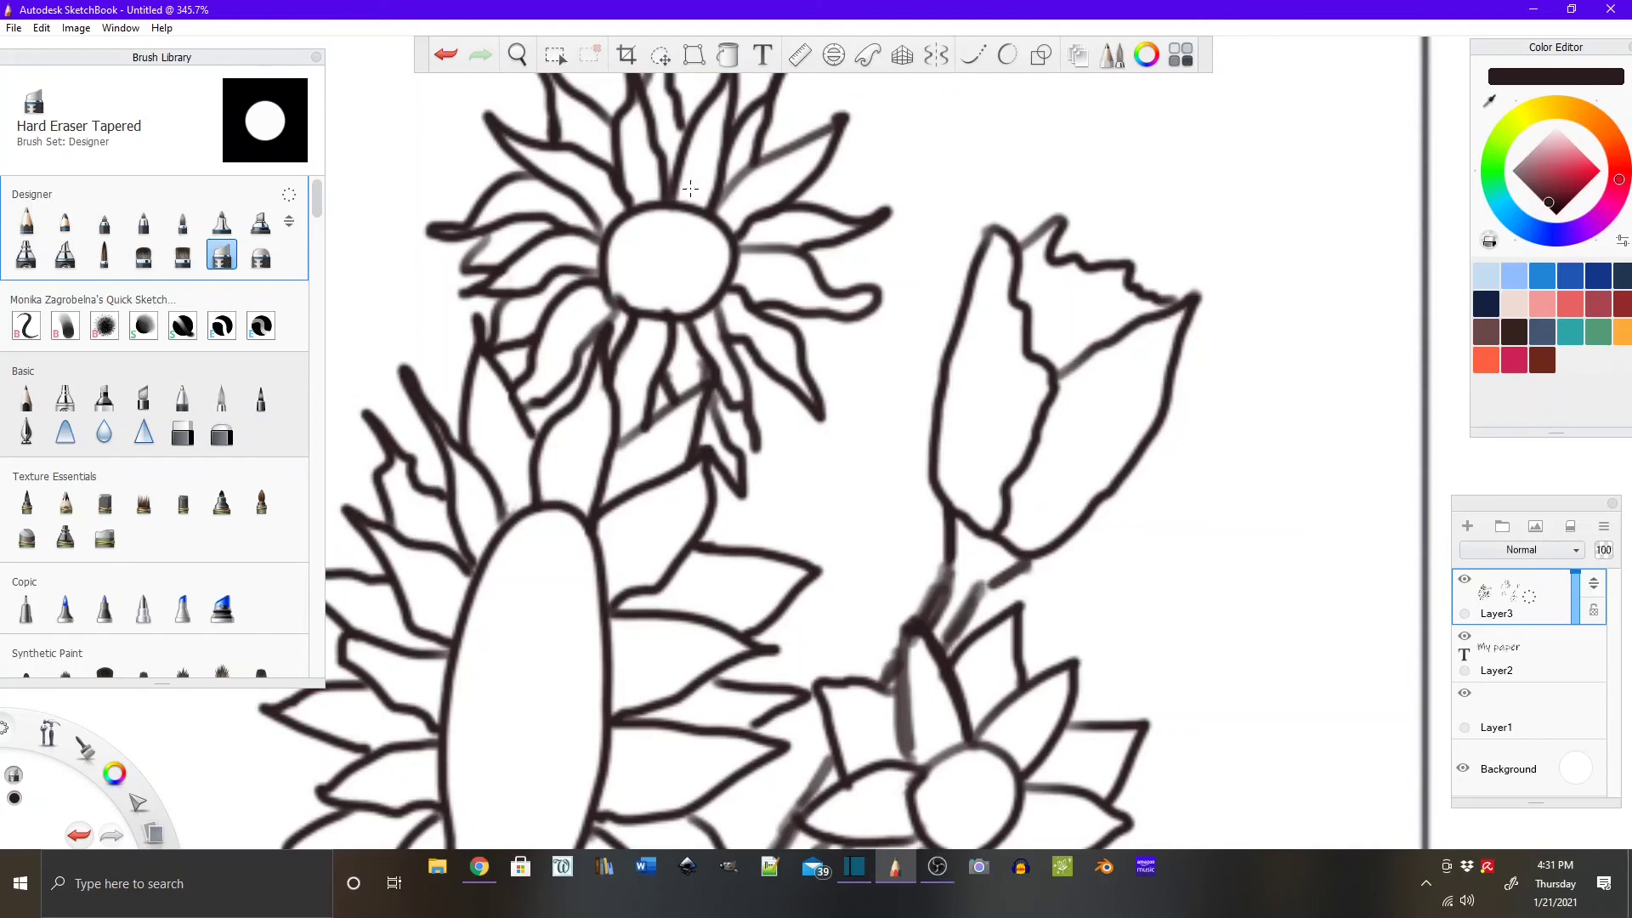
pyautogui.scroll(-5, 690, 189)
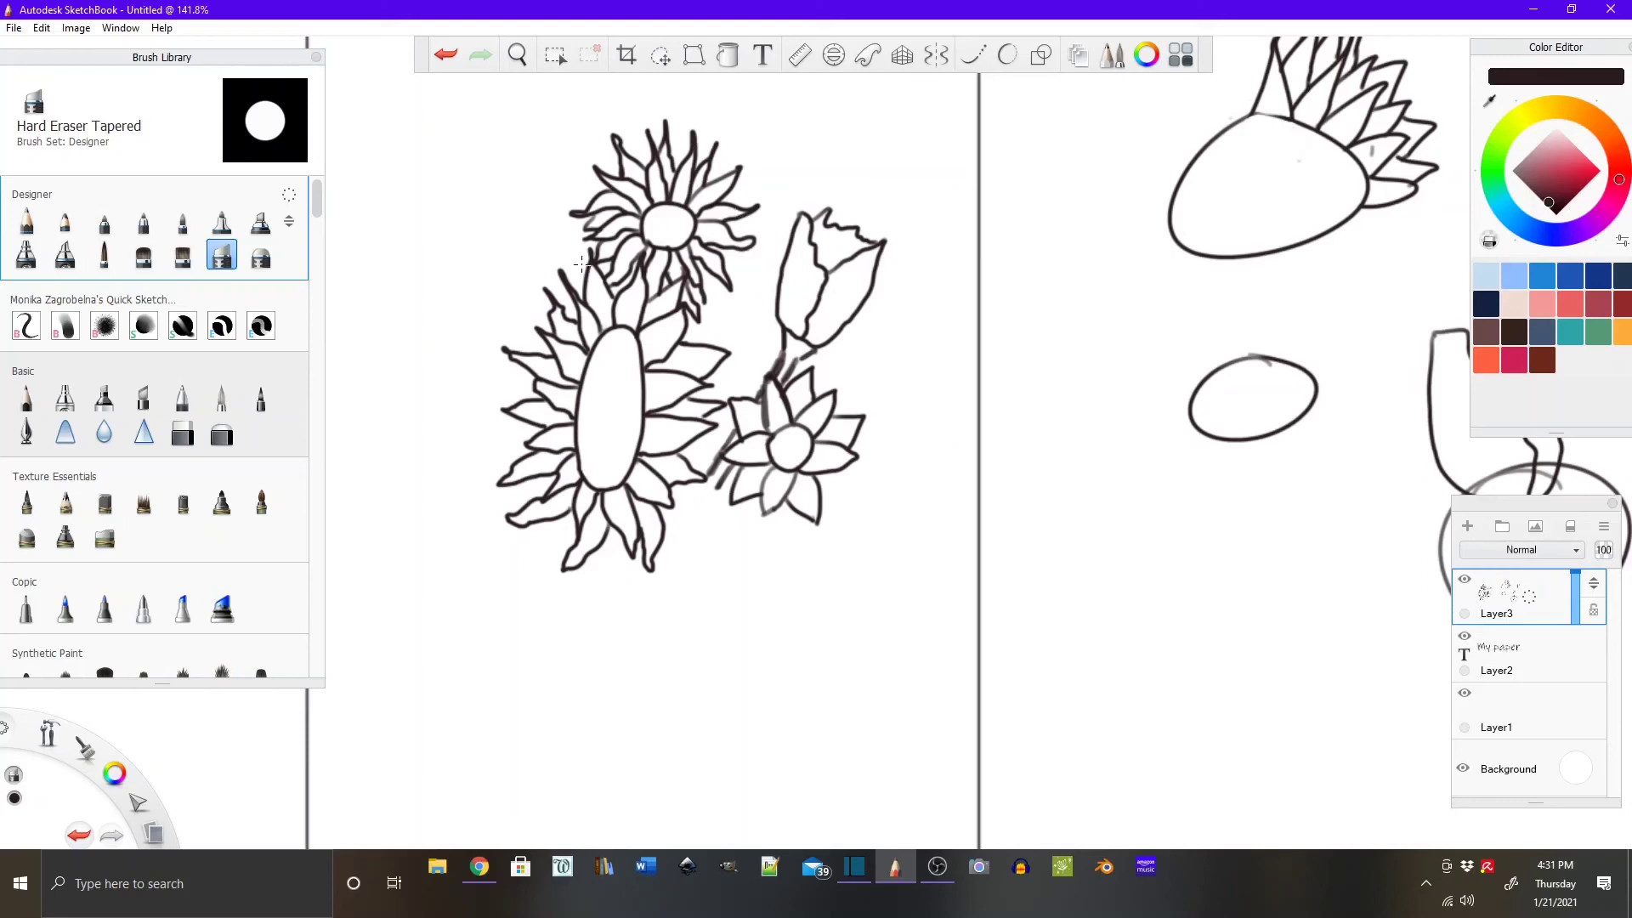
pyautogui.scroll(6, 667, 239)
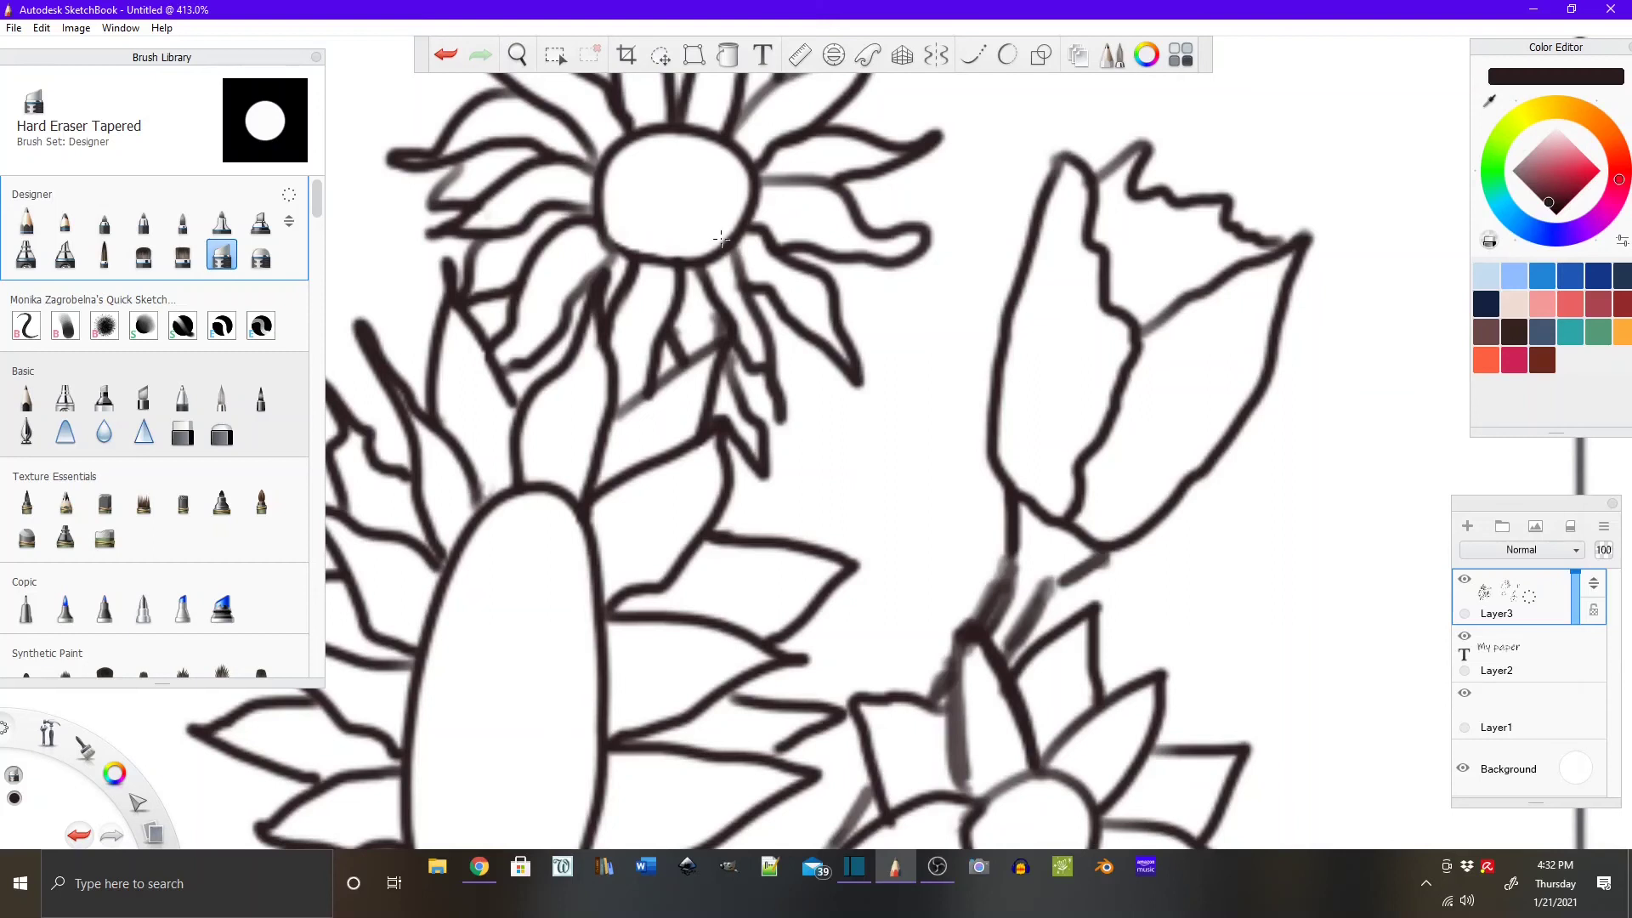
pyautogui.moveTo(1012, 601)
pyautogui.mouseDown()
pyautogui.moveTo(1005, 586)
pyautogui.moveTo(988, 633)
pyautogui.moveTo(1010, 593)
pyautogui.mouseUp()
pyautogui.click(943, 698)
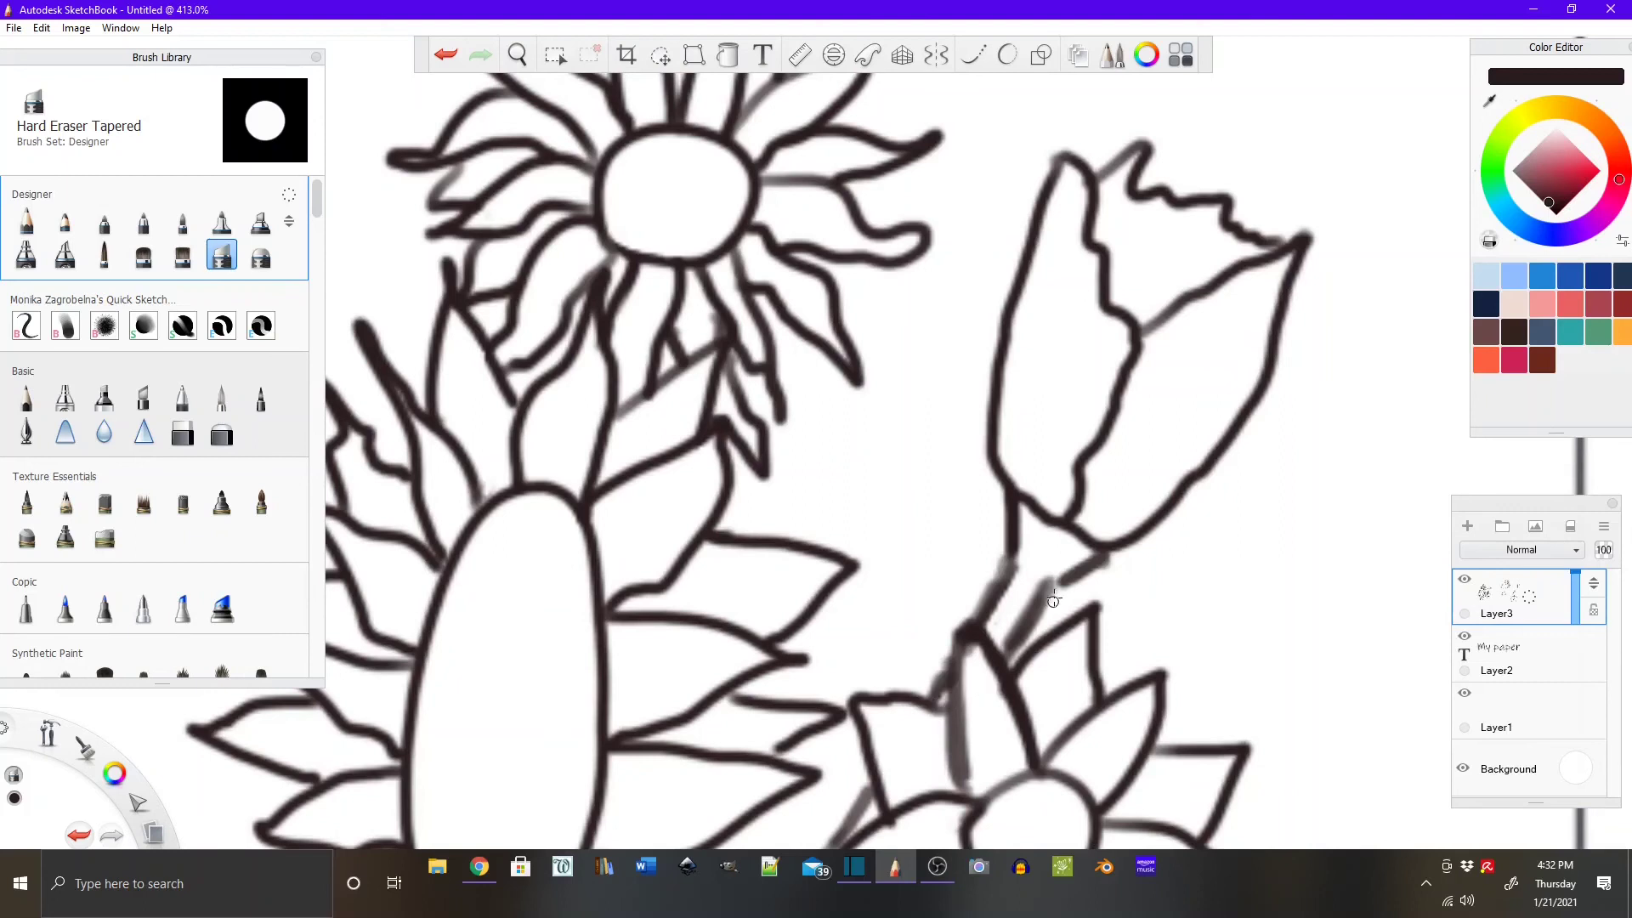
pyautogui.moveTo(1026, 638)
pyautogui.mouseDown()
pyautogui.moveTo(1041, 609)
pyautogui.moveTo(1020, 659)
pyautogui.mouseUp()
pyautogui.moveTo(991, 584)
pyautogui.mouseDown()
pyautogui.moveTo(974, 613)
pyautogui.moveTo(995, 588)
pyautogui.mouseUp()
pyautogui.moveTo(970, 663)
pyautogui.mouseDown()
pyautogui.moveTo(942, 672)
pyautogui.moveTo(943, 657)
pyautogui.moveTo(933, 684)
pyautogui.mouseUp()
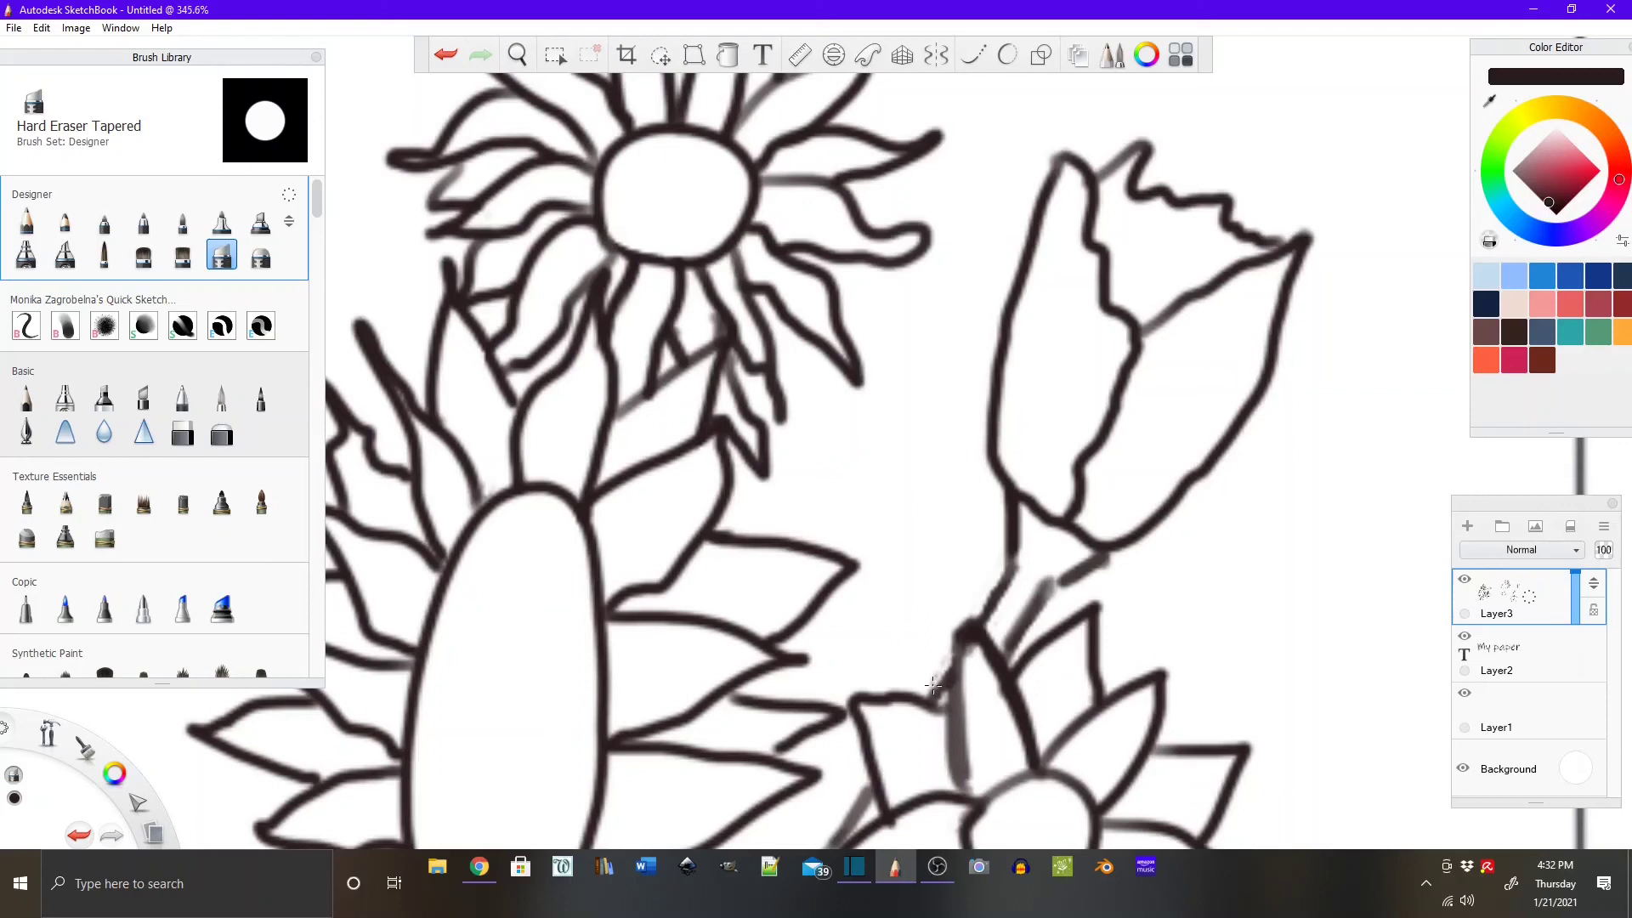
# Check how the bouquet sits within the whole paper outline and where space remains for more flowers.
pyautogui.scroll(-5, 934, 684)
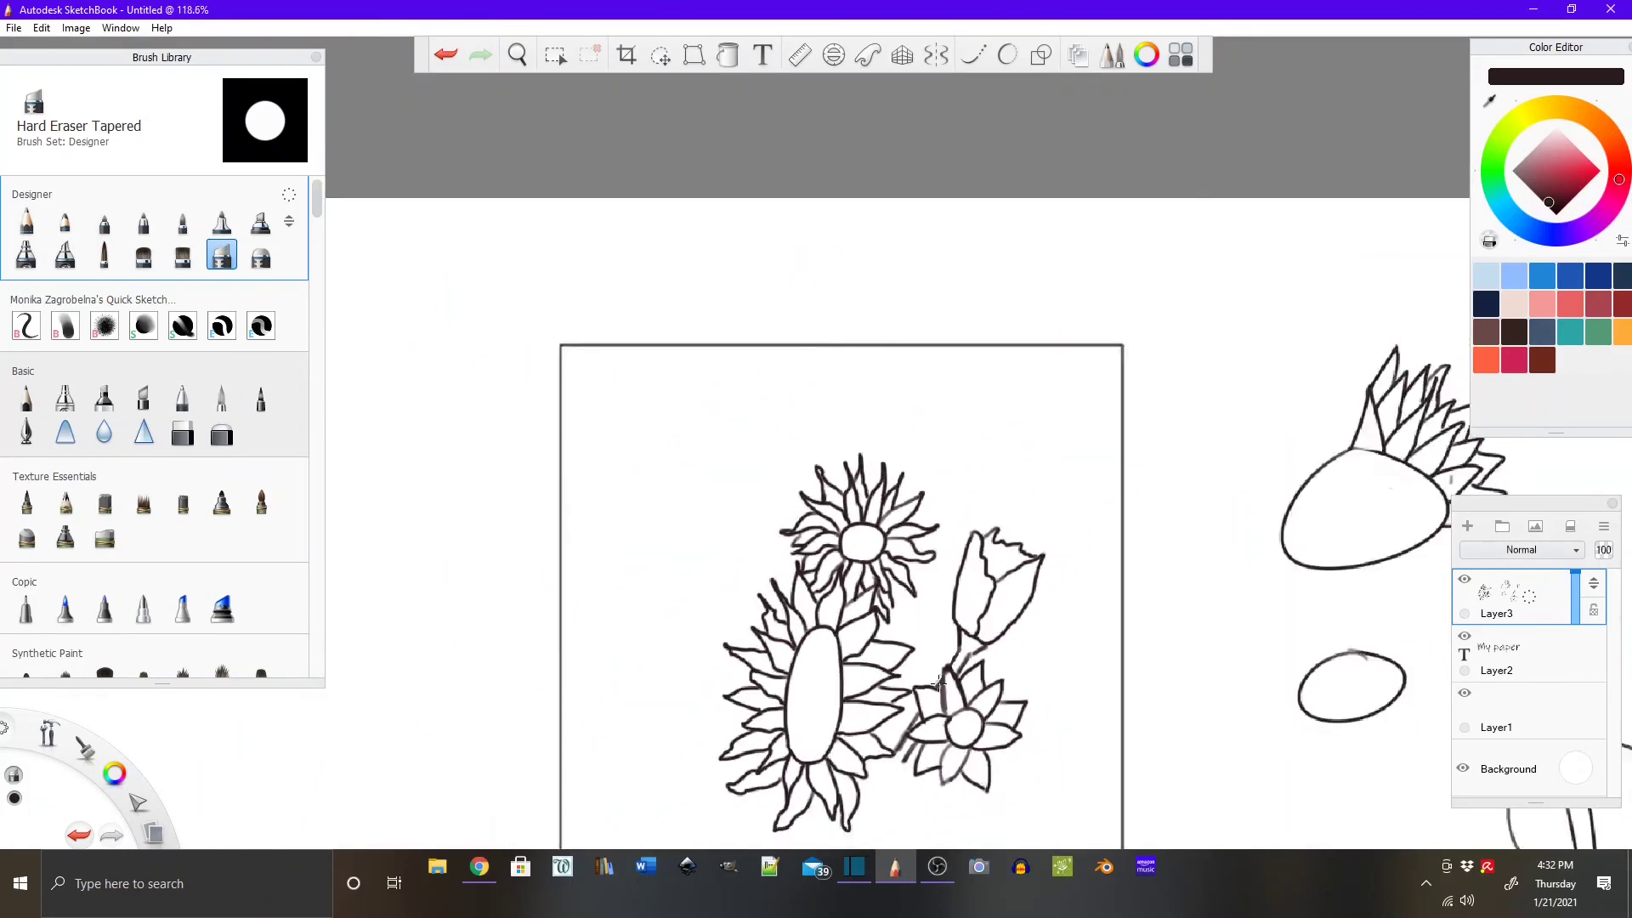
pyautogui.scroll(-5, 938, 680)
pyautogui.scroll(3, 932, 783)
pyautogui.scroll(-2, 917, 793)
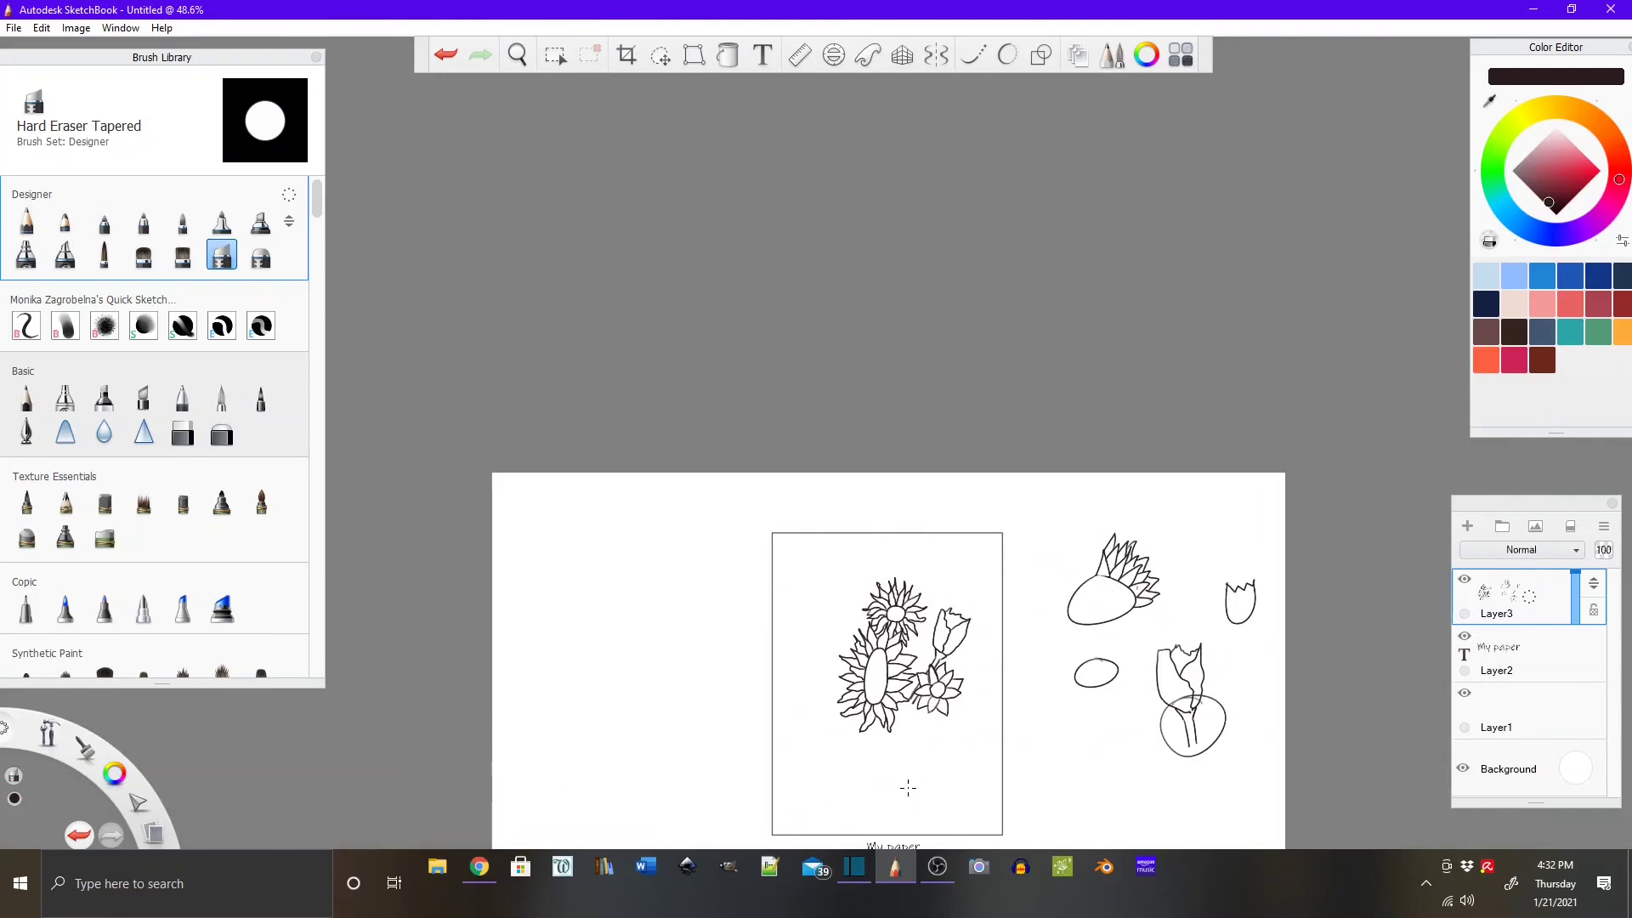
pyautogui.scroll(-1, 908, 788)
pyautogui.scroll(2, 902, 803)
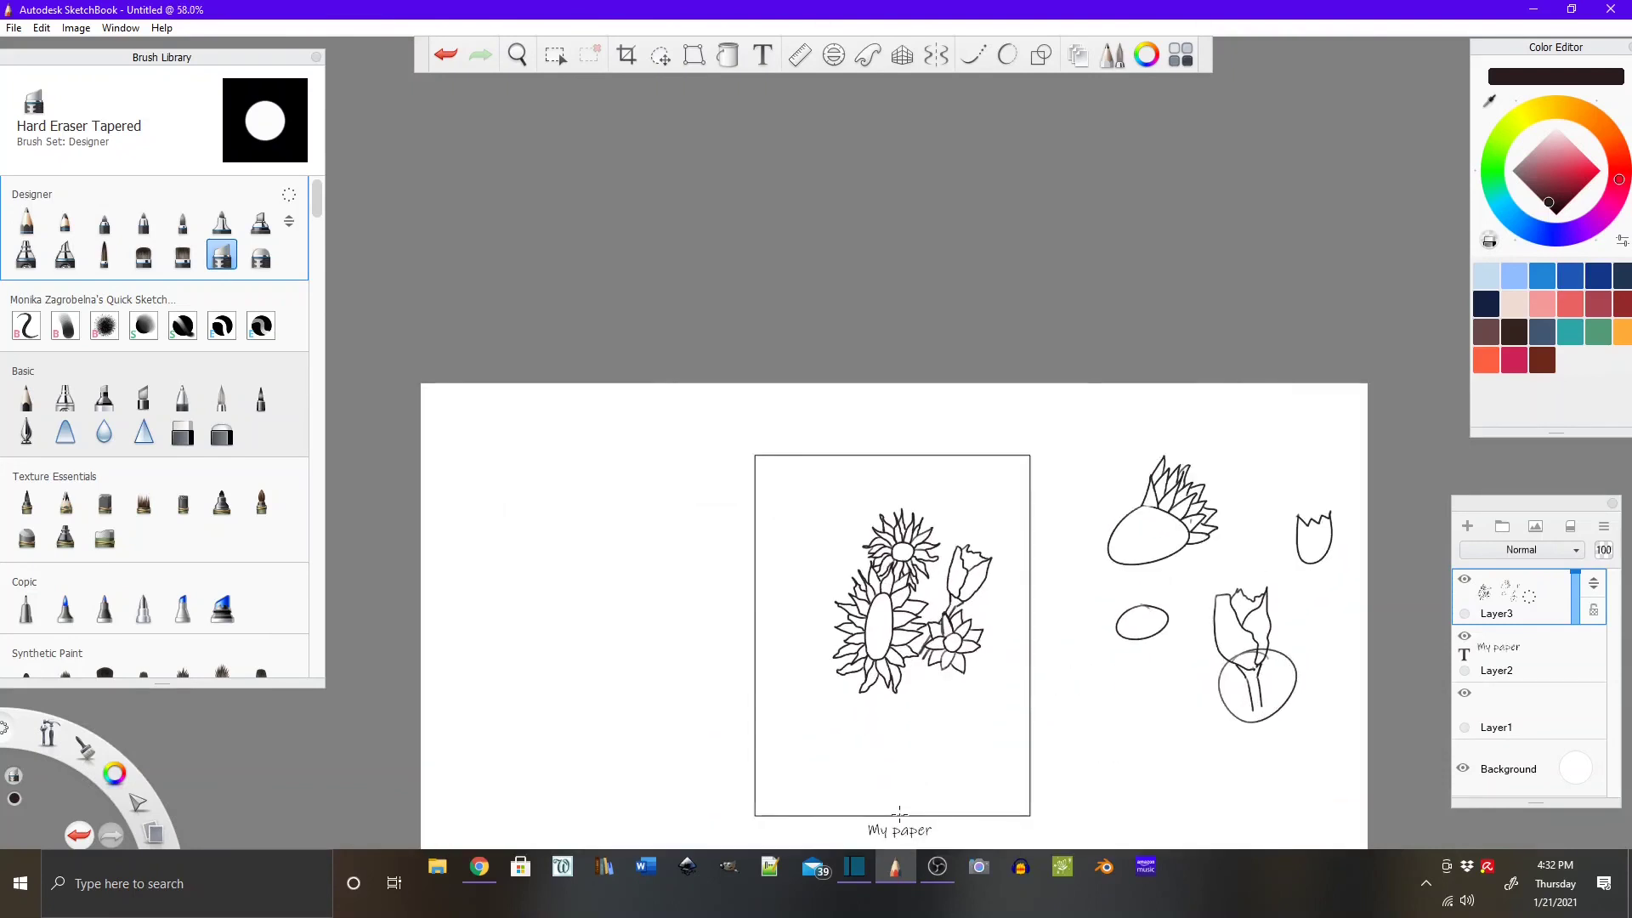
pyautogui.scroll(-3, 899, 814)
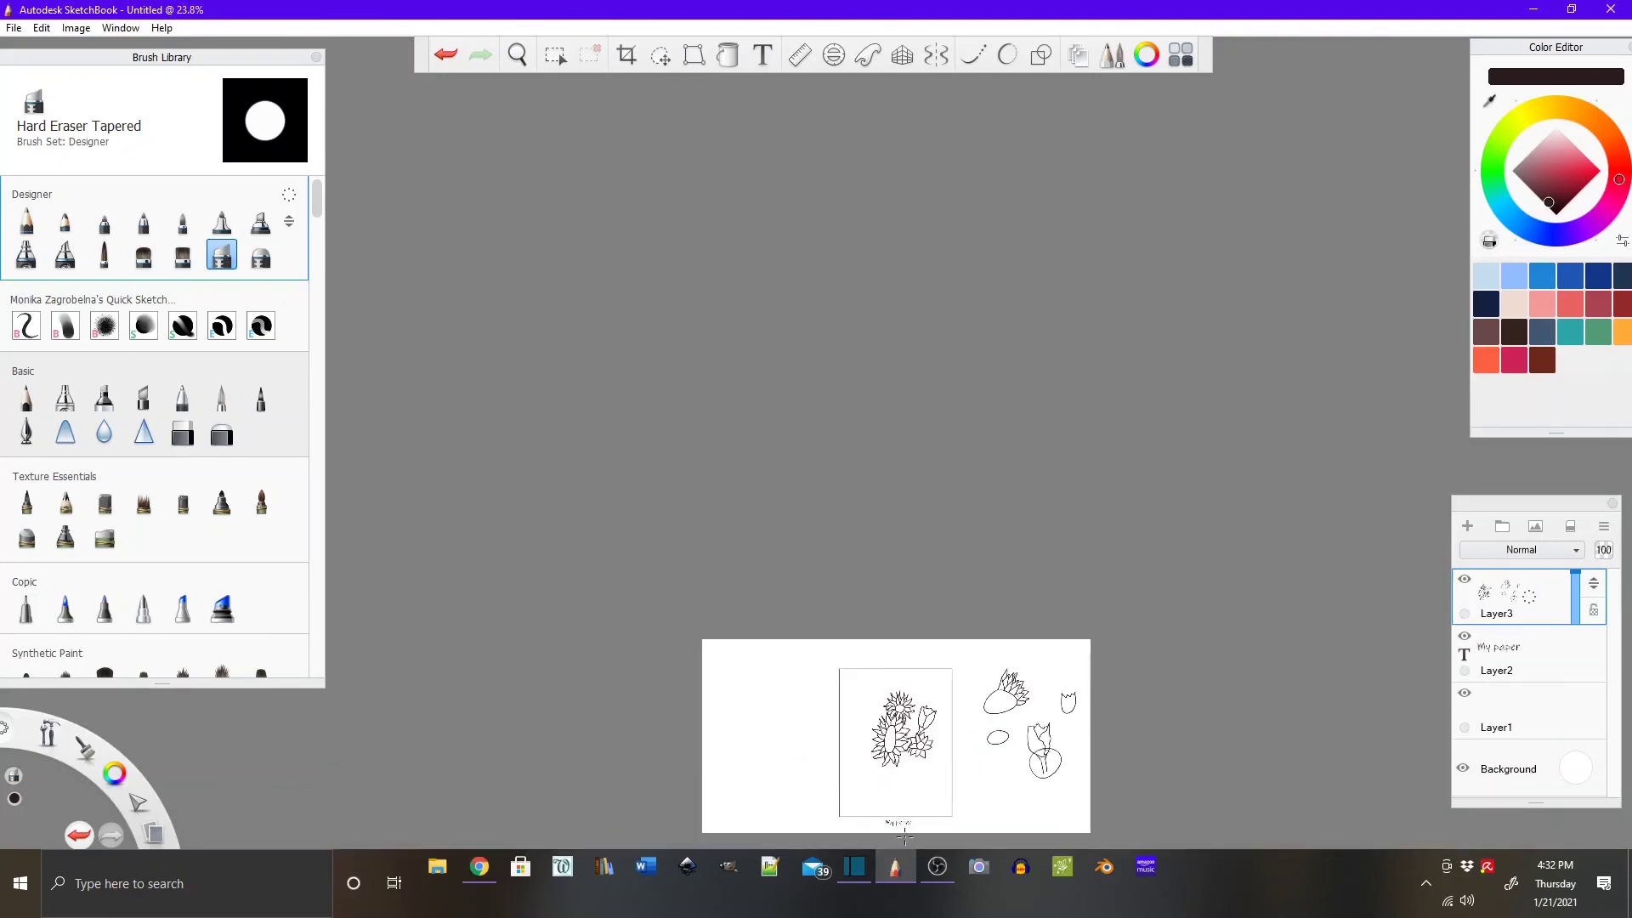
pyautogui.scroll(5, 905, 838)
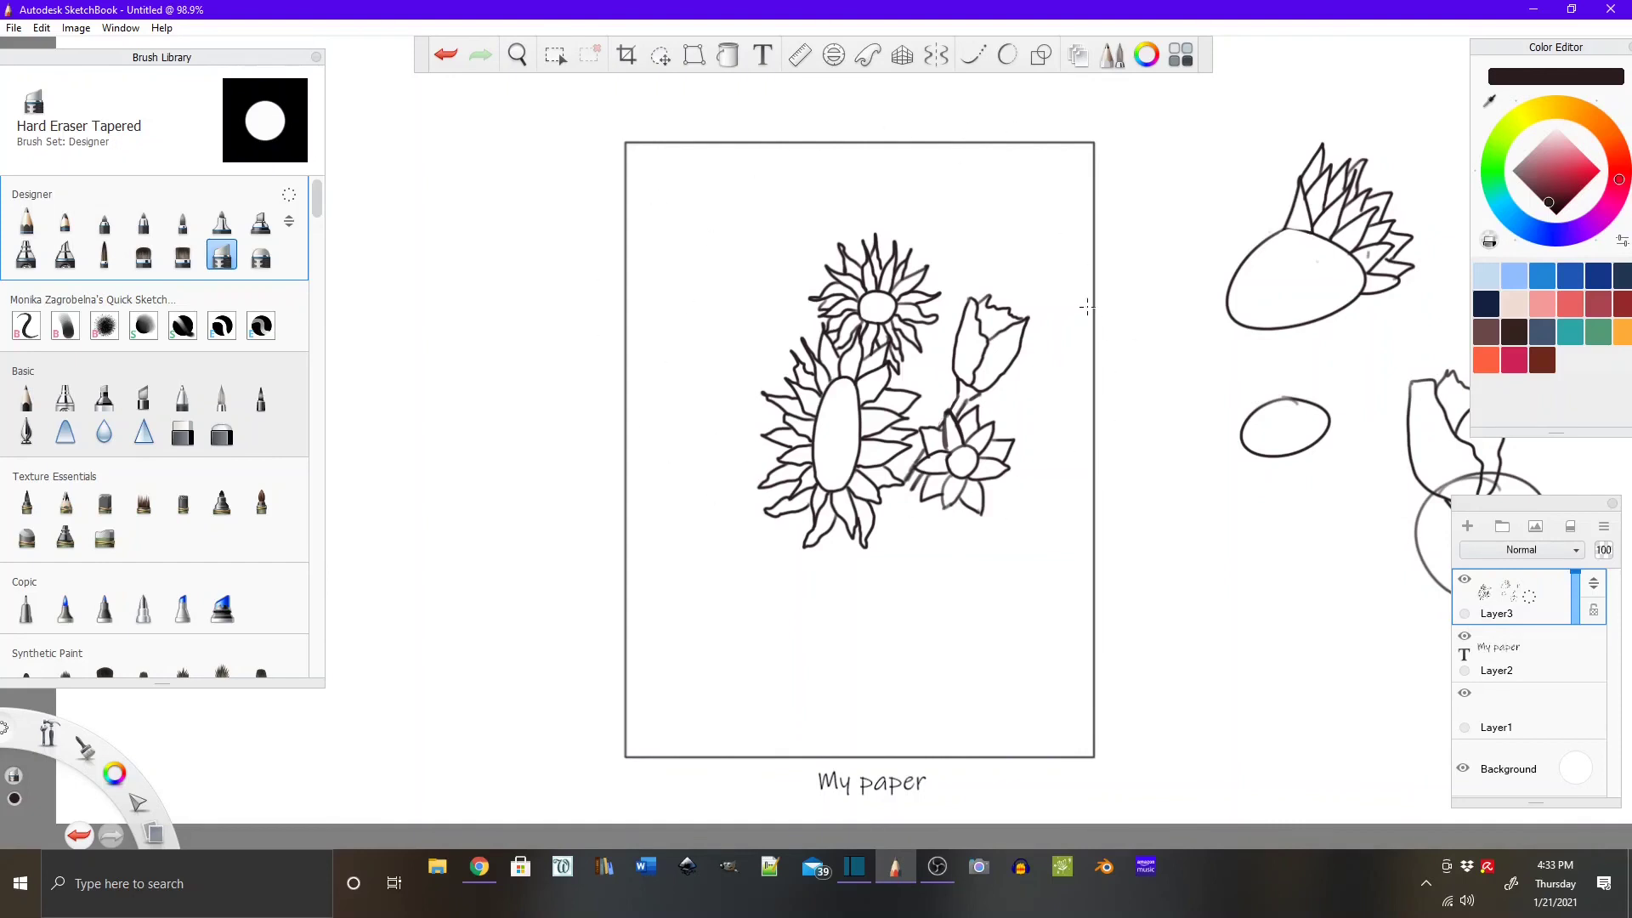
# Draw a large open bloom with ruffled petals and stamens in the bouquet's upper left, tidying its lines.
pyautogui.press('e')
pyautogui.moveTo(746, 248)
pyautogui.mouseDown()
pyautogui.moveTo(701, 228)
pyautogui.moveTo(692, 288)
pyautogui.moveTo(706, 219)
pyautogui.mouseUp()
pyautogui.press('e')
pyautogui.scroll(3, 808, 306)
pyautogui.moveTo(718, 344); pyautogui.dragTo(747, 363)
pyautogui.moveTo(806, 297); pyautogui.dragTo(820, 315)
pyautogui.scroll(-5, 629, 233)
# Draw a large round-centred flower at the bouquet's upper right and a cluster of small star-shaped flowers beside the tulip.
pyautogui.press('e')
pyautogui.moveTo(820, 143)
pyautogui.mouseDown()
pyautogui.moveTo(835, 173)
pyautogui.moveTo(821, 248)
pyautogui.moveTo(774, 223)
pyautogui.moveTo(765, 181)
pyautogui.moveTo(809, 148)
pyautogui.mouseUp()
pyautogui.moveTo(789, 295)
pyautogui.mouseDown()
pyautogui.moveTo(795, 340)
pyautogui.moveTo(775, 308)
pyautogui.moveTo(803, 306)
pyautogui.moveTo(821, 331)
pyautogui.mouseUp()
pyautogui.scroll(2, 774, 307)
pyautogui.moveTo(812, 303)
pyautogui.mouseDown()
pyautogui.moveTo(840, 338)
pyautogui.moveTo(867, 327)
pyautogui.mouseUp()
pyautogui.press('e')
pyautogui.scroll(-2, 780, 357)
pyautogui.scroll(-1, 780, 357)
# Draw small star-shaped blossoms at the top of the bouquet with stems and narrow leaves running down beside the open bloom.
pyautogui.press('e')
pyautogui.moveTo(583, 352)
pyautogui.mouseDown()
pyautogui.moveTo(574, 388)
pyautogui.moveTo(585, 317)
pyautogui.moveTo(612, 327)
pyautogui.moveTo(609, 299)
pyautogui.moveTo(683, 314)
pyautogui.moveTo(670, 304)
pyautogui.moveTo(632, 351)
pyautogui.moveTo(695, 312)
pyautogui.moveTo(663, 340)
pyautogui.mouseUp()
pyautogui.hotkey('ctrl', 'z')
pyautogui.moveTo(702, 119)
pyautogui.mouseDown()
pyautogui.moveTo(748, 134)
pyautogui.moveTo(727, 134)
pyautogui.mouseUp()
pyautogui.moveTo(738, 109)
pyautogui.mouseDown()
pyautogui.moveTo(767, 136)
pyautogui.moveTo(744, 183)
pyautogui.moveTo(741, 153)
pyautogui.mouseUp()
pyautogui.moveTo(731, 167); pyautogui.dragTo(724, 203)
pyautogui.moveTo(724, 138)
pyautogui.mouseDown()
pyautogui.moveTo(748, 162)
pyautogui.moveTo(697, 259)
pyautogui.mouseUp()
pyautogui.moveTo(697, 259); pyautogui.dragTo(671, 293)
pyautogui.moveTo(719, 204); pyautogui.dragTo(708, 246)
pyautogui.moveTo(710, 251); pyautogui.dragTo(692, 284)
# Draw ruffled roses below the open bloom and a small thin-petalled flower at the paper's right edge.
pyautogui.moveTo(633, 362)
pyautogui.mouseDown()
pyautogui.moveTo(678, 347)
pyautogui.moveTo(647, 369)
pyautogui.moveTo(680, 400)
pyautogui.mouseUp()
pyautogui.moveTo(646, 395); pyautogui.dragTo(658, 426)
pyautogui.moveTo(929, 200); pyautogui.dragTo(969, 153)
pyautogui.moveTo(947, 170)
pyautogui.mouseDown()
pyautogui.moveTo(990, 226)
pyautogui.moveTo(967, 259)
pyautogui.mouseUp()
pyautogui.moveTo(911, 213); pyautogui.dragTo(939, 238)
pyautogui.moveTo(911, 152); pyautogui.dragTo(939, 200)
# Draw a round-centred flower with pointed petals at the paper's left edge, partly behind the open bloom and roses.
pyautogui.moveTo(568, 247); pyautogui.dragTo(536, 311)
pyautogui.moveTo(586, 276); pyautogui.dragTo(595, 302)
pyautogui.moveTo(536, 254); pyautogui.dragTo(532, 203)
pyautogui.moveTo(539, 247)
pyautogui.mouseDown()
pyautogui.moveTo(517, 272)
pyautogui.moveTo(521, 353)
pyautogui.mouseUp()
pyautogui.moveTo(560, 310)
pyautogui.mouseDown()
pyautogui.moveTo(570, 355)
pyautogui.moveTo(621, 280)
pyautogui.mouseUp()
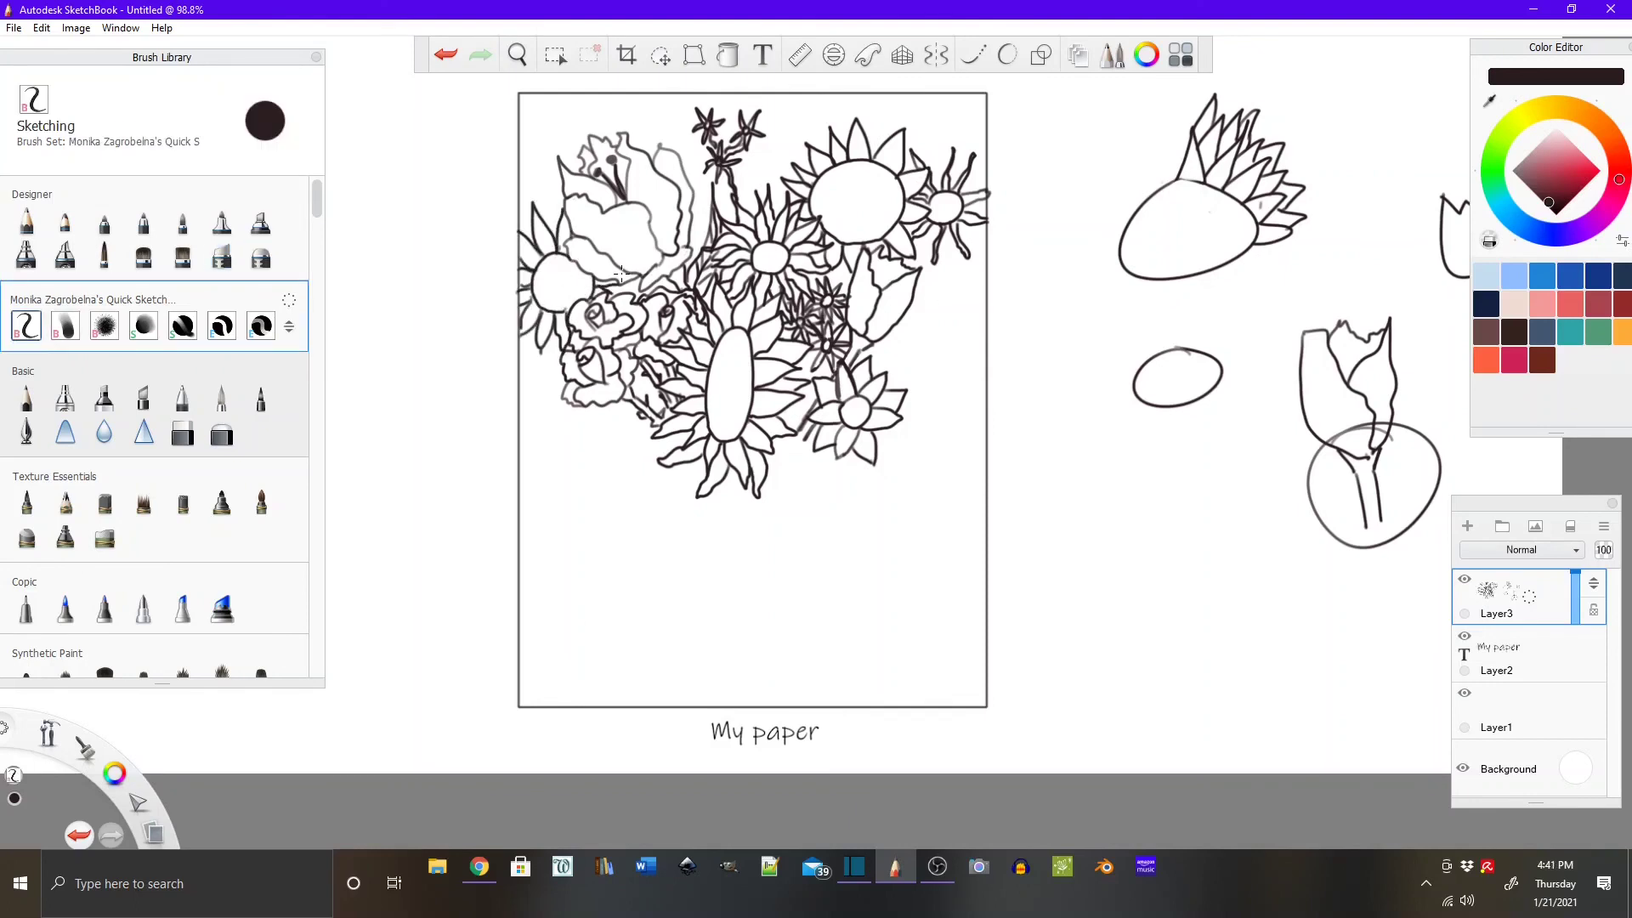
# Draw a ruffled rose at the top of the bouquet and fill the gap beside it with small blossoms.
pyautogui.moveTo(778, 115); pyautogui.dragTo(812, 140)
pyautogui.moveTo(748, 128)
pyautogui.mouseDown()
pyautogui.moveTo(807, 152)
pyautogui.moveTo(752, 132)
pyautogui.mouseUp()
pyautogui.moveTo(735, 149); pyautogui.dragTo(747, 158)
pyautogui.moveTo(757, 102)
pyautogui.mouseDown()
pyautogui.moveTo(780, 86)
pyautogui.moveTo(818, 121)
pyautogui.moveTo(789, 192)
pyautogui.moveTo(729, 151)
pyautogui.moveTo(753, 214)
pyautogui.mouseUp()
# Draw a fern frond and a thin twig rising behind the open bloom in the paper's upper left corner.
pyautogui.moveTo(626, 96)
pyautogui.mouseDown()
pyautogui.moveTo(705, 197)
pyautogui.moveTo(641, 109)
pyautogui.moveTo(561, 92)
pyautogui.mouseUp()
pyautogui.moveTo(616, 142)
pyautogui.mouseDown()
pyautogui.moveTo(568, 90)
pyautogui.moveTo(542, 97)
pyautogui.mouseUp()
pyautogui.moveTo(588, 127); pyautogui.dragTo(580, 148)
# Draw a curved leafy branch extending right from beneath the tulip and tidy it where it meets the small flower.
pyautogui.moveTo(871, 374)
pyautogui.mouseDown()
pyautogui.moveTo(940, 344)
pyautogui.moveTo(873, 356)
pyautogui.moveTo(874, 372)
pyautogui.moveTo(952, 353)
pyautogui.mouseUp()
pyautogui.press('e')
pyautogui.scroll(4, 876, 373)
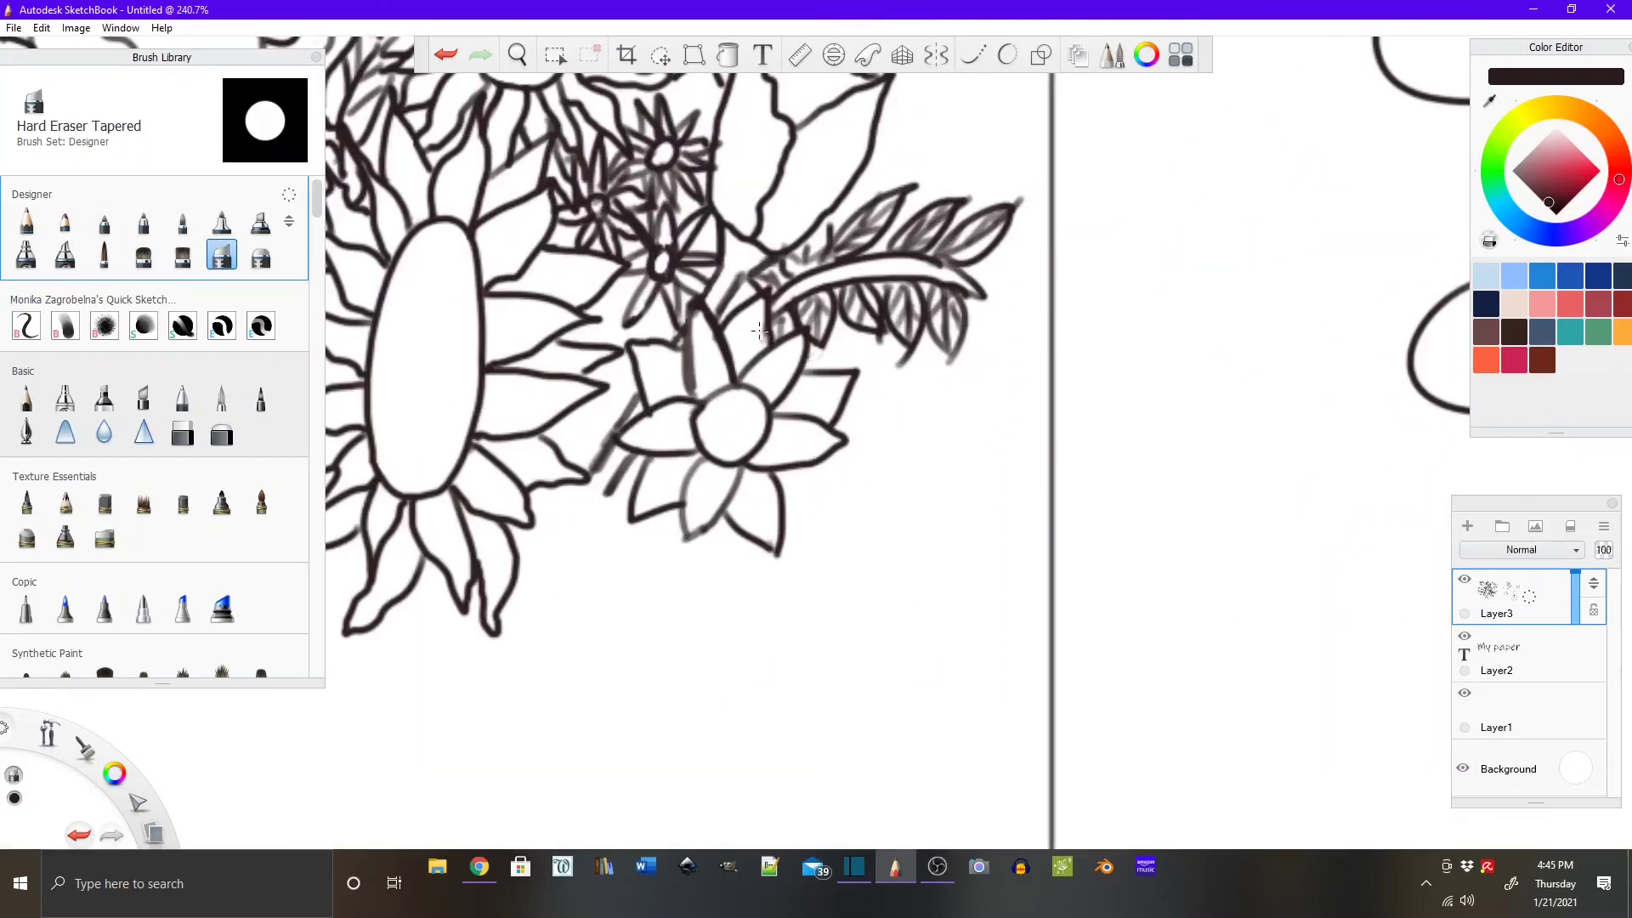
pyautogui.scroll(-5, 876, 341)
pyautogui.press('e')
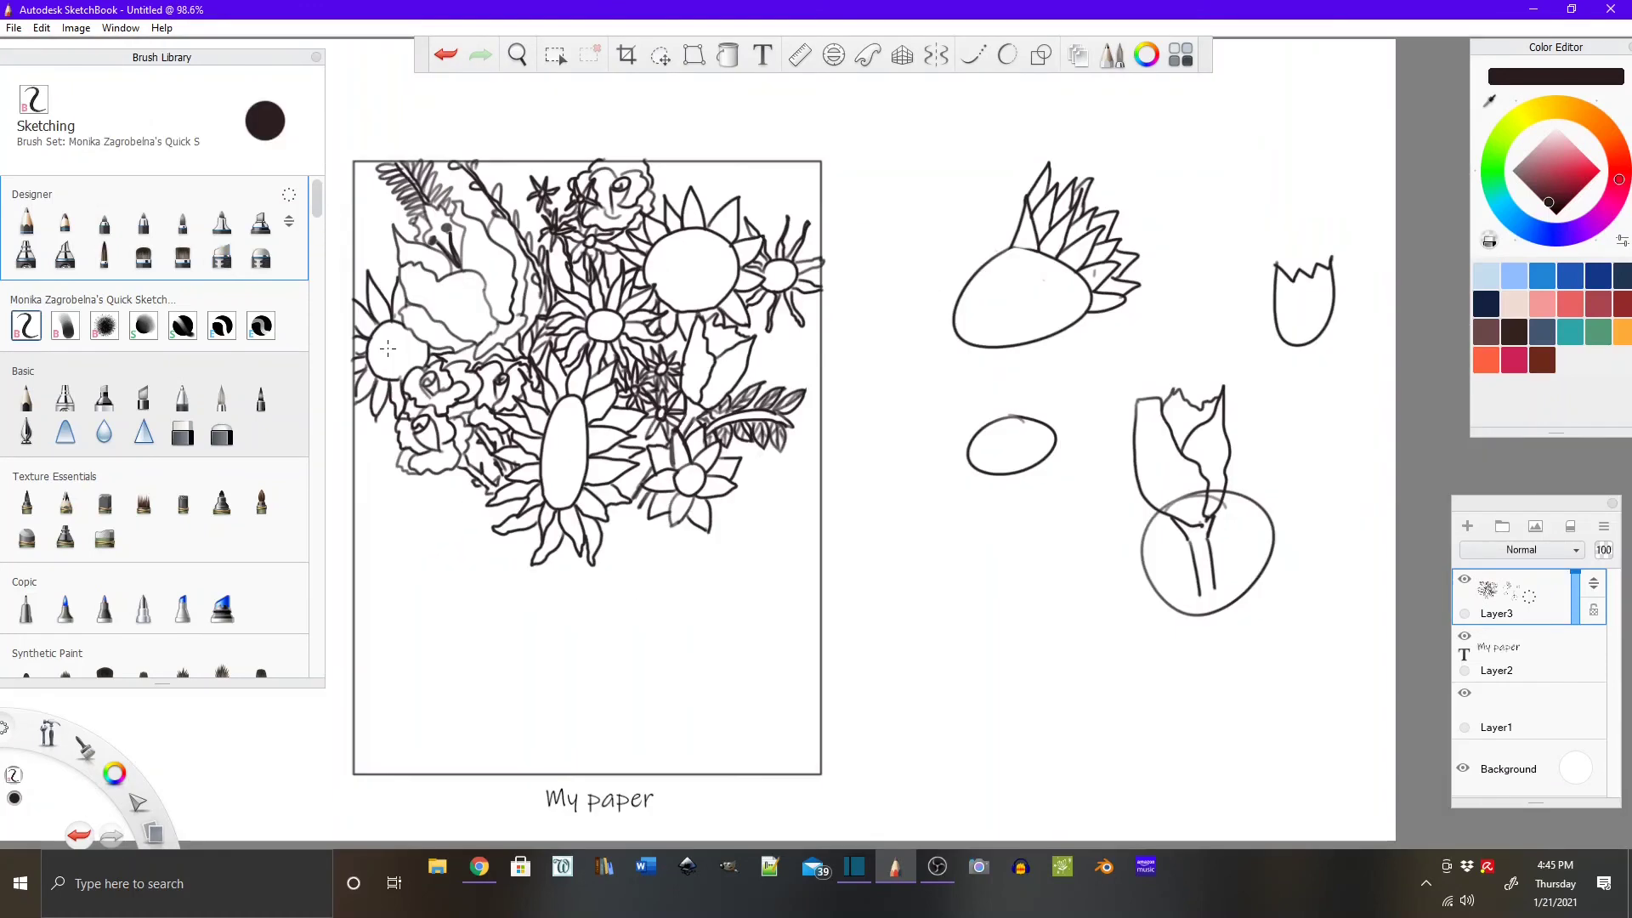
# Draw a drooping spray of small blossoms at the bouquet's lower right and a spiky flower below the roses.
pyautogui.moveTo(733, 502)
pyautogui.mouseDown()
pyautogui.moveTo(778, 531)
pyautogui.moveTo(769, 570)
pyautogui.moveTo(722, 560)
pyautogui.moveTo(747, 576)
pyautogui.moveTo(742, 598)
pyautogui.mouseUp()
pyautogui.moveTo(442, 484)
pyautogui.mouseDown()
pyautogui.moveTo(480, 527)
pyautogui.moveTo(463, 548)
pyautogui.mouseUp()
pyautogui.press('e')
pyautogui.press('e')
pyautogui.moveTo(465, 492)
pyautogui.mouseDown()
pyautogui.moveTo(448, 524)
pyautogui.moveTo(456, 479)
pyautogui.moveTo(488, 448)
pyautogui.moveTo(480, 489)
pyautogui.mouseUp()
# Draw a narrow-centred spiky flower tucked under the large layered flower's lower right petals.
pyautogui.moveTo(622, 530)
pyautogui.mouseDown()
pyautogui.moveTo(634, 544)
pyautogui.moveTo(599, 510)
pyautogui.moveTo(633, 585)
pyautogui.moveTo(671, 566)
pyautogui.mouseUp()
pyautogui.scroll(3, 608, 544)
pyautogui.press('e')
pyautogui.press('e')
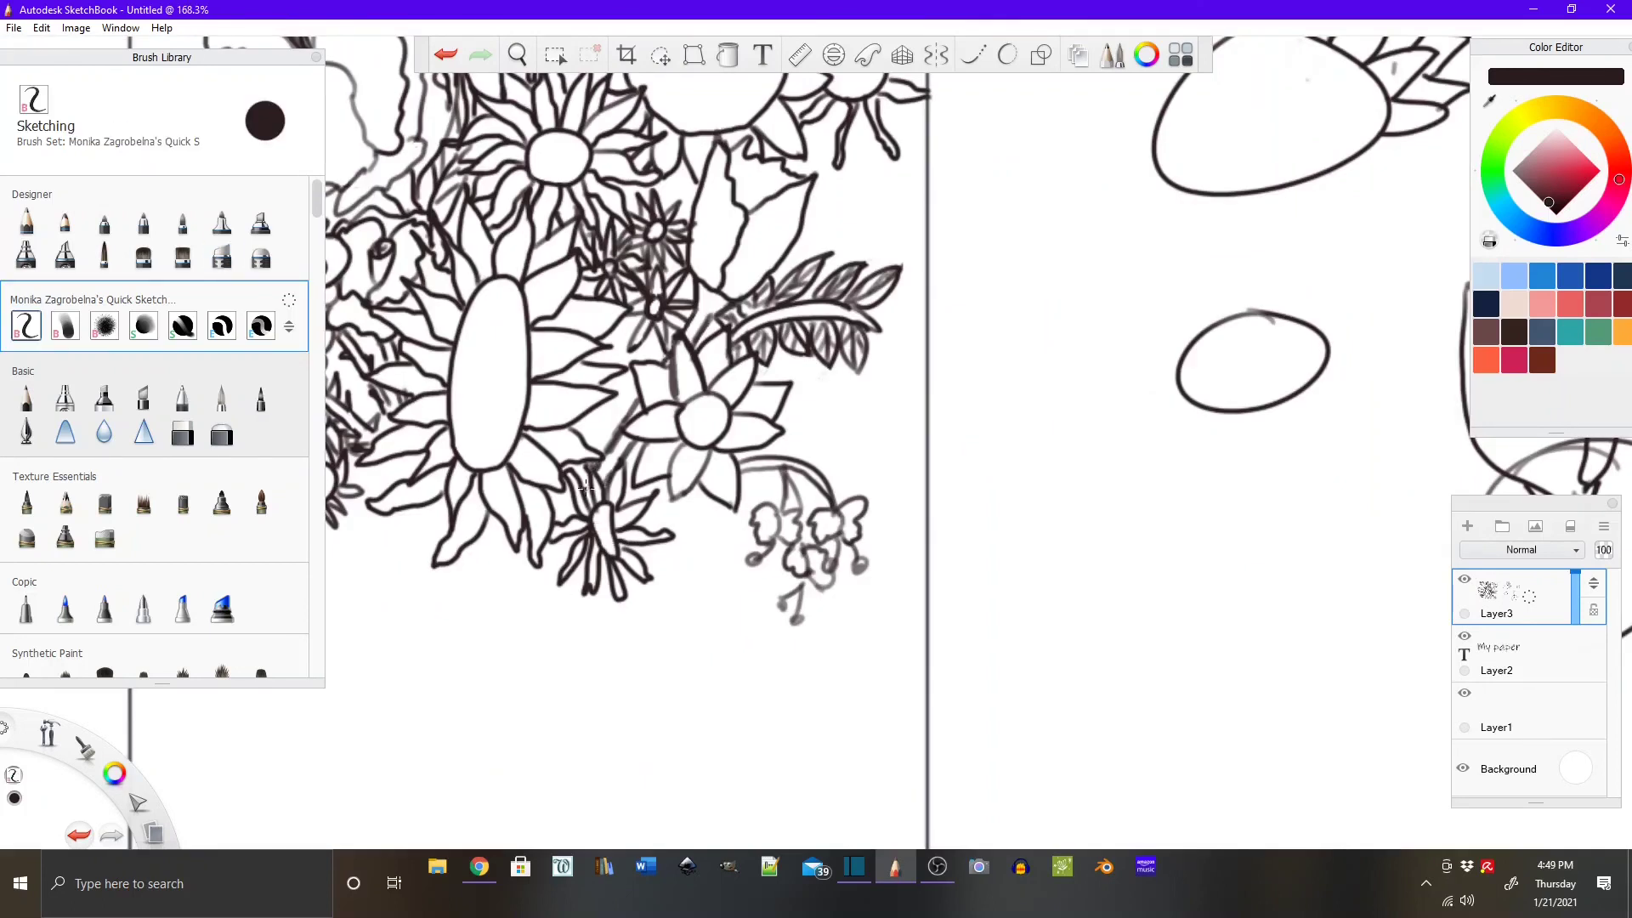
pyautogui.hotkey('ctrl', 'z')
pyautogui.scroll(-4, 628, 558)
pyautogui.hotkey('ctrl', 'y')
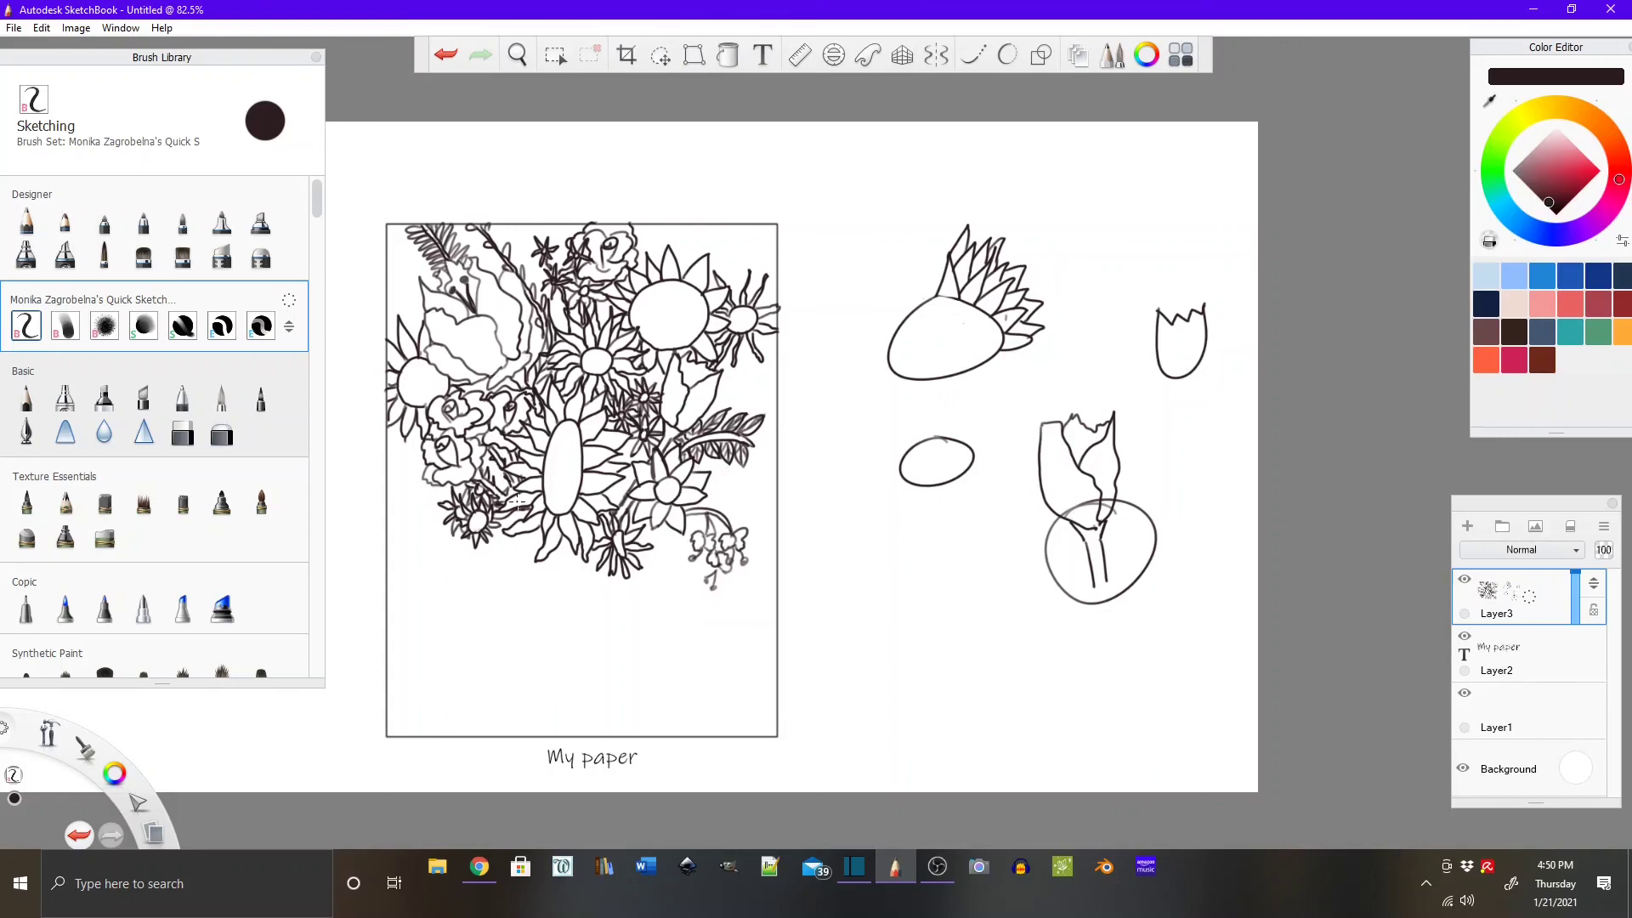
pyautogui.scroll(4, 493, 483)
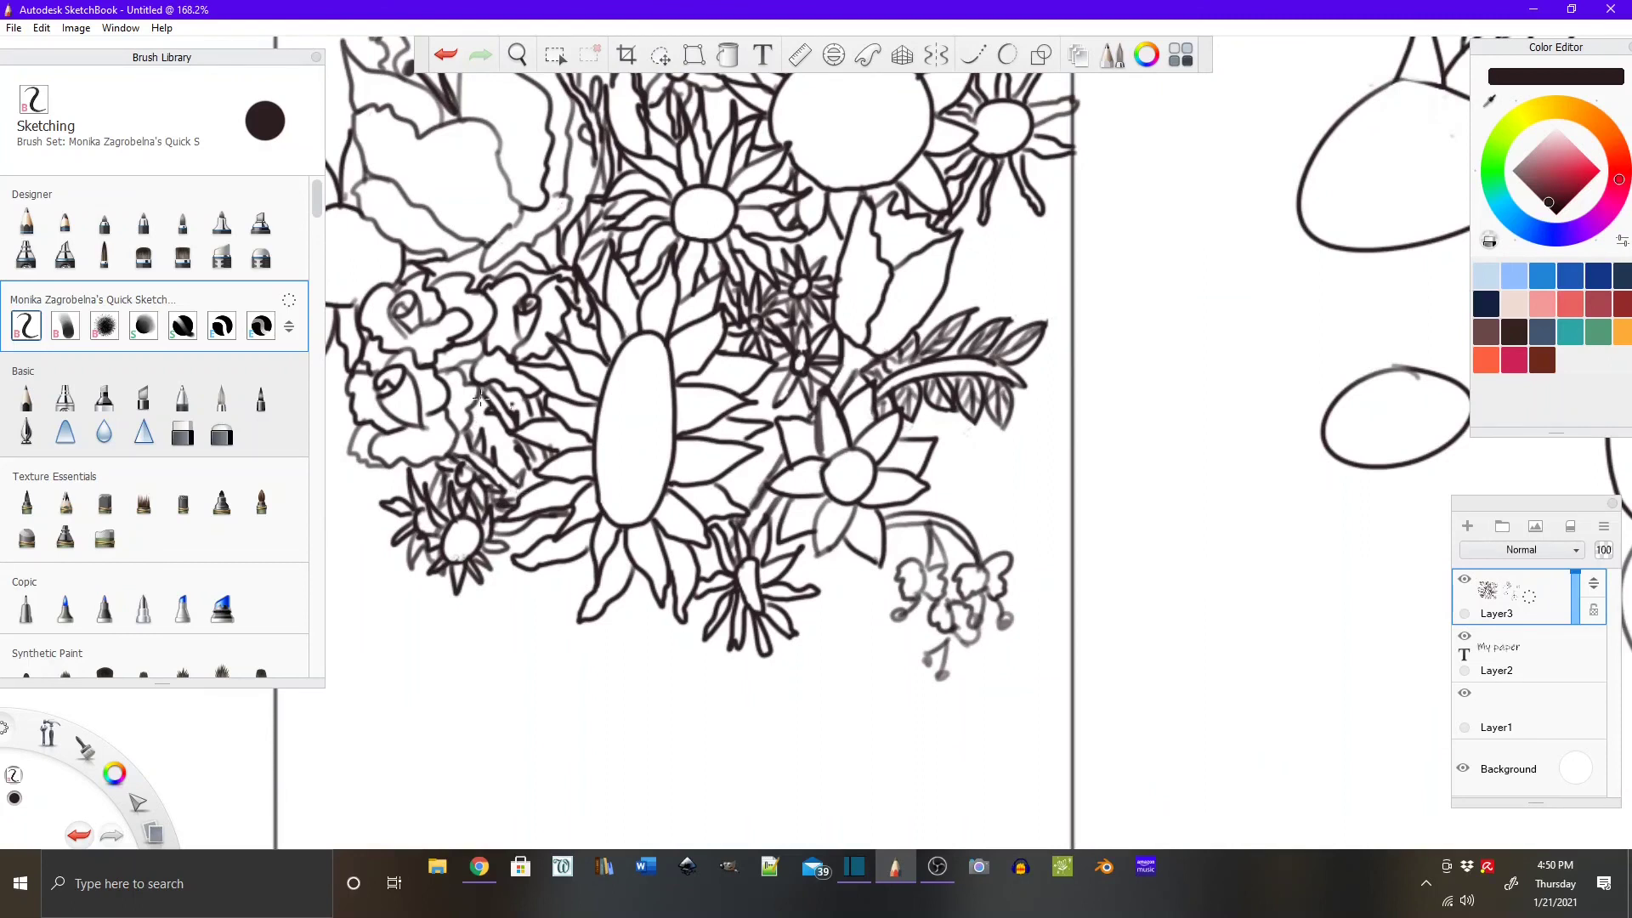
pyautogui.scroll(-2, 822, 429)
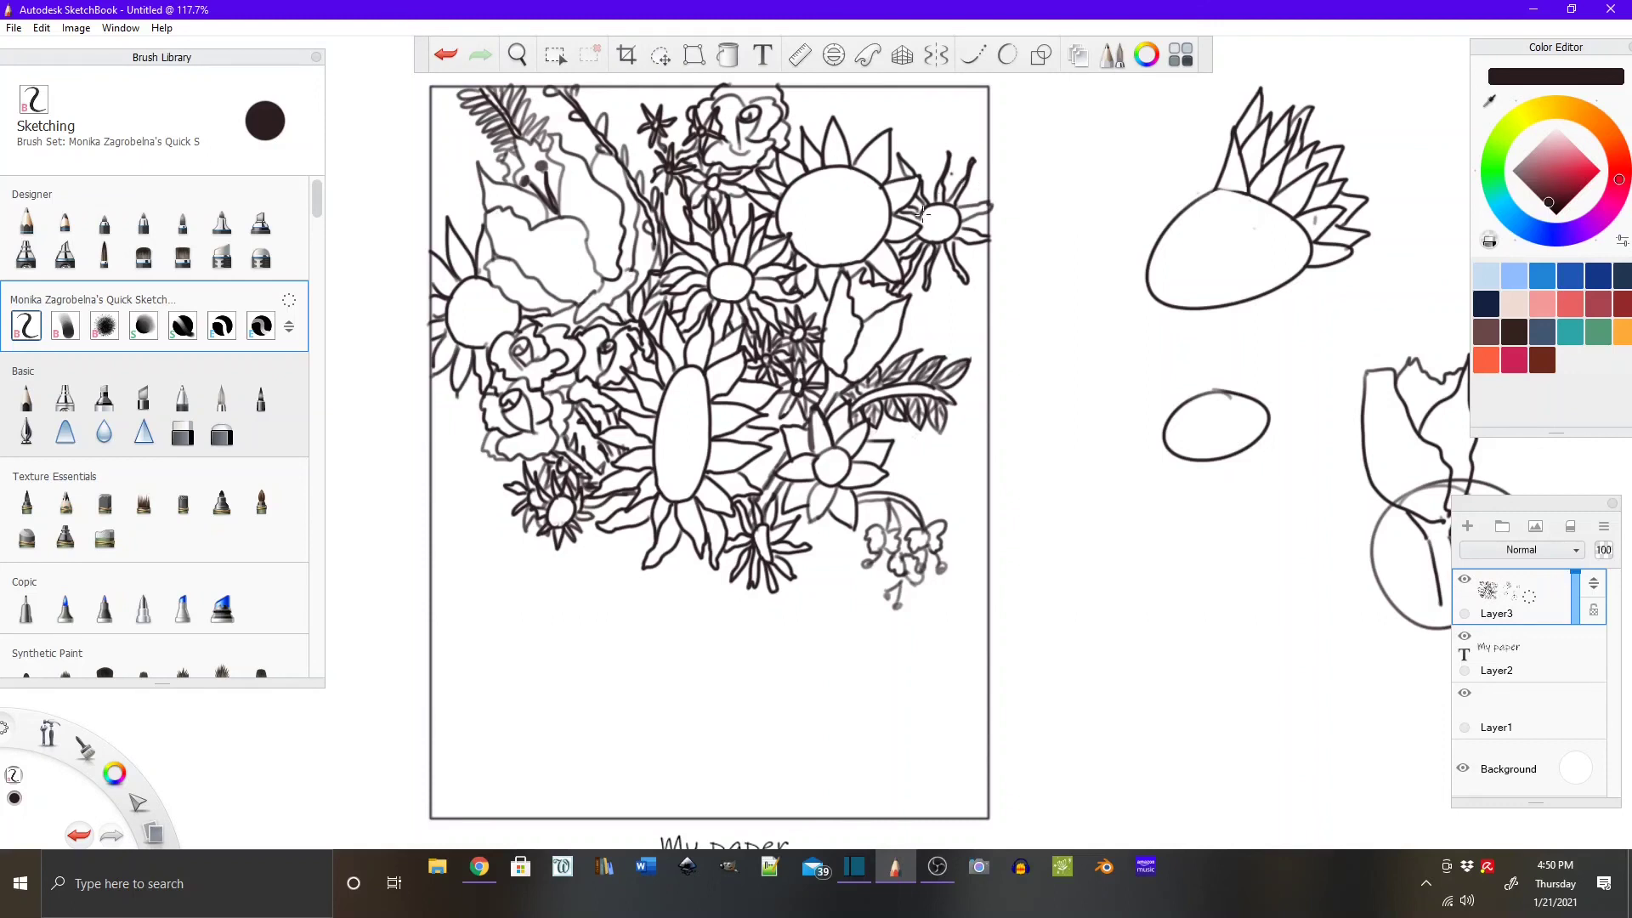
# On a new layer, sketch red arrows from the outer flowers towards the large flower's base and circle that convergence area.
pyautogui.click(1467, 526)
pyautogui.click(1573, 171)
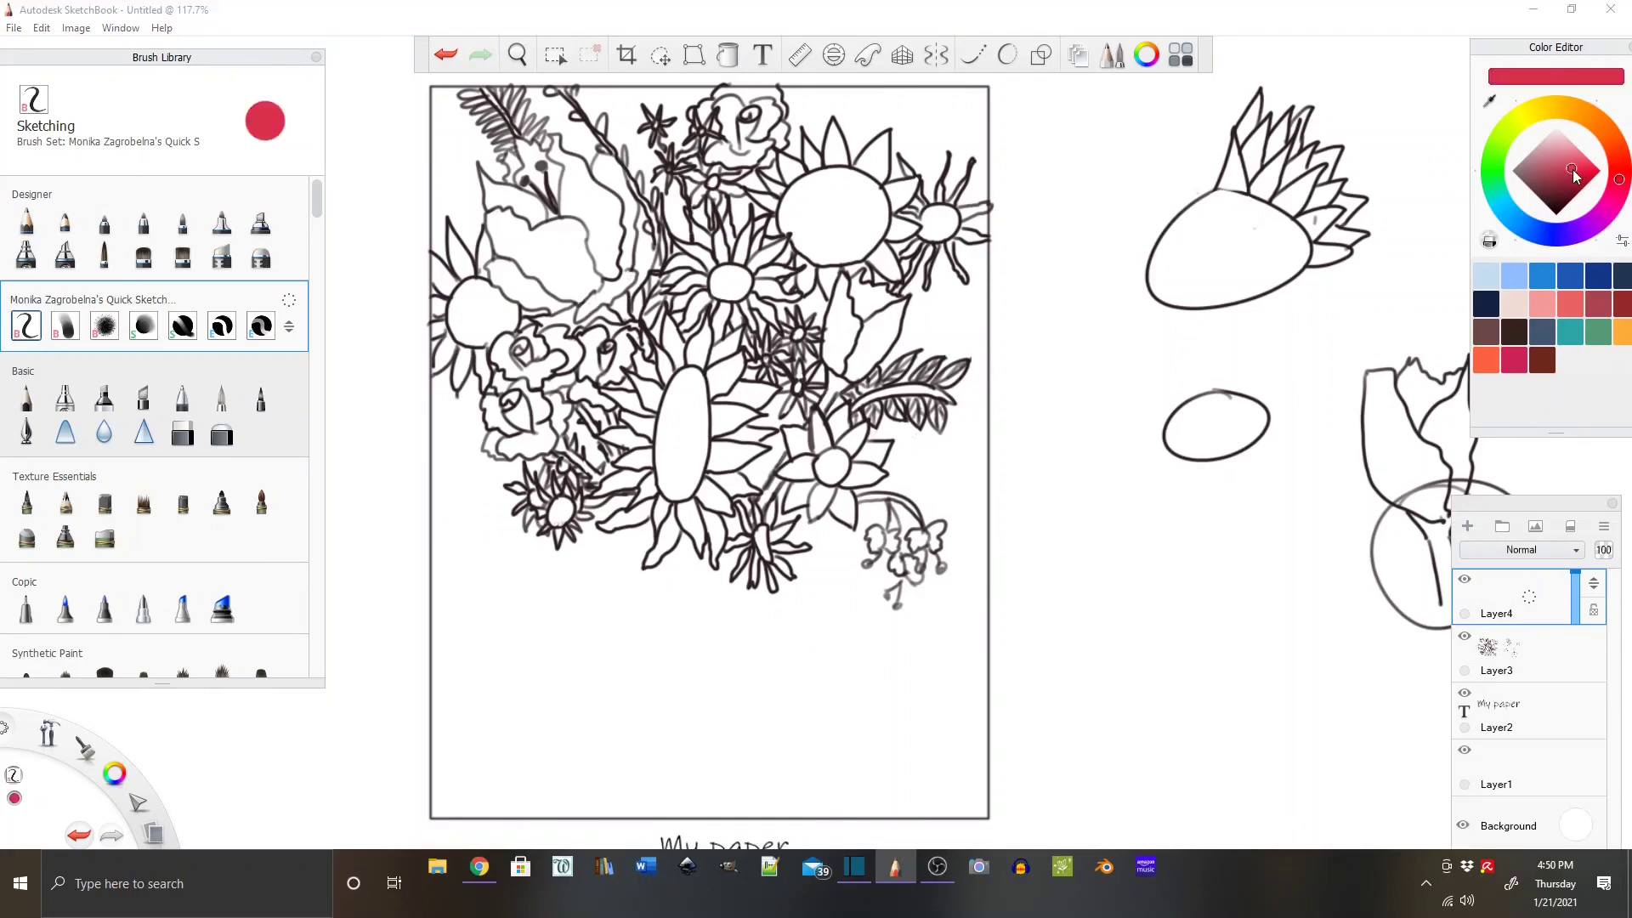
pyautogui.moveTo(511, 230); pyautogui.dragTo(701, 460)
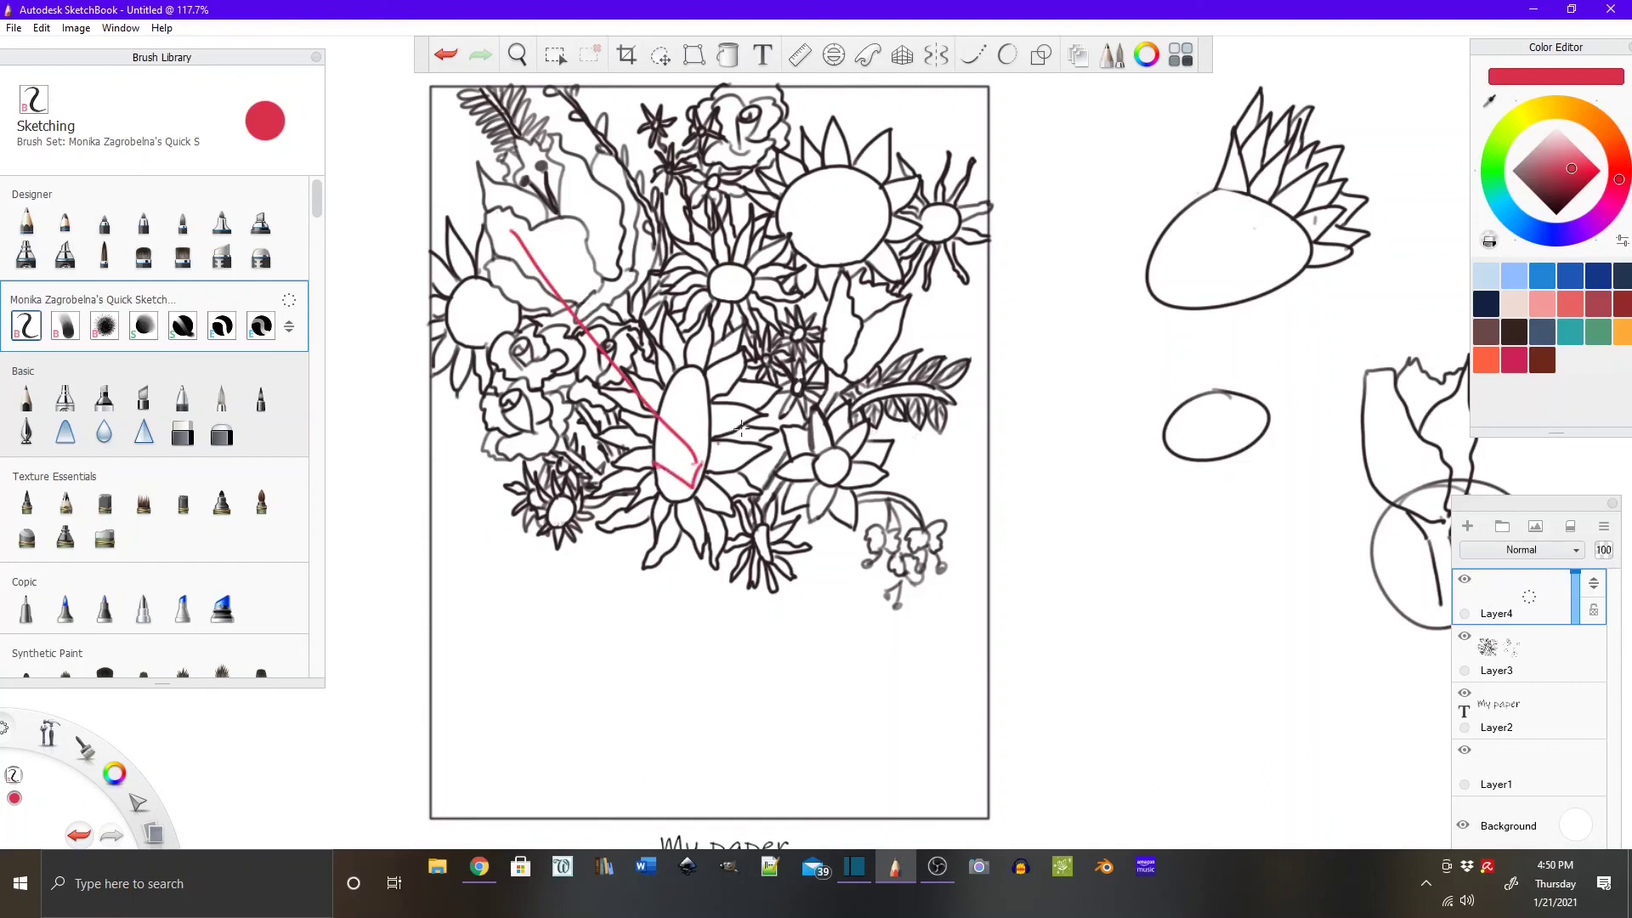
pyautogui.moveTo(927, 219)
pyautogui.mouseDown()
pyautogui.moveTo(759, 450)
pyautogui.moveTo(750, 431)
pyautogui.moveTo(778, 463)
pyautogui.moveTo(729, 524)
pyautogui.moveTo(672, 452)
pyautogui.mouseUp()
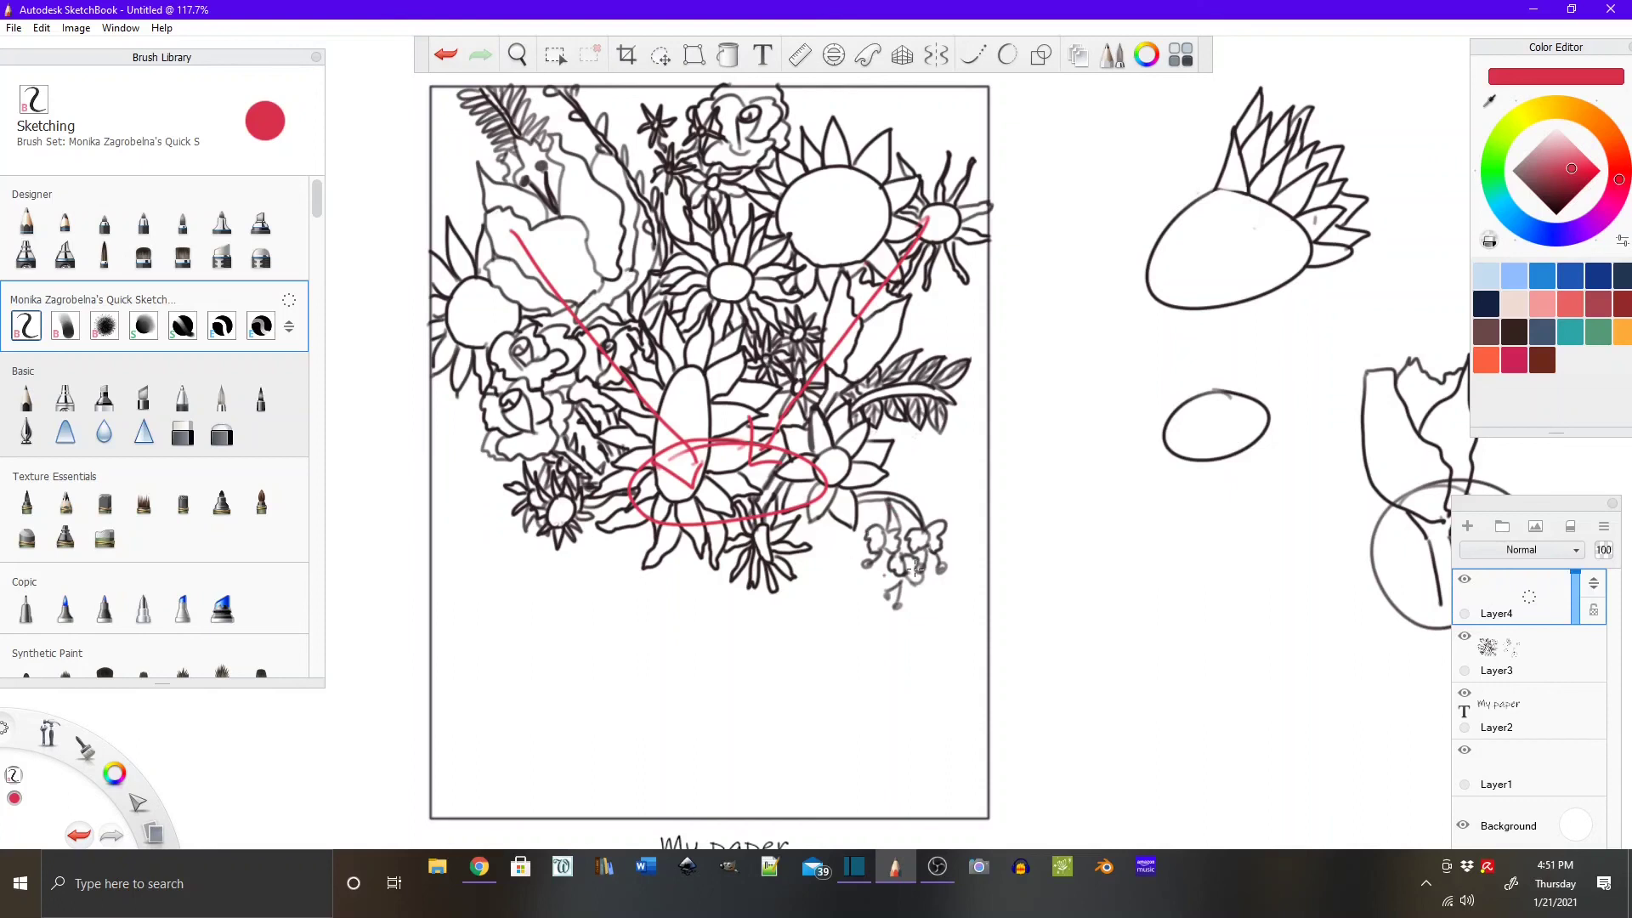
pyautogui.moveTo(922, 525)
pyautogui.mouseDown()
pyautogui.moveTo(846, 481)
pyautogui.moveTo(850, 513)
pyautogui.mouseUp()
pyautogui.moveTo(523, 540)
pyautogui.mouseDown()
pyautogui.moveTo(614, 500)
pyautogui.moveTo(602, 519)
pyautogui.mouseUp()
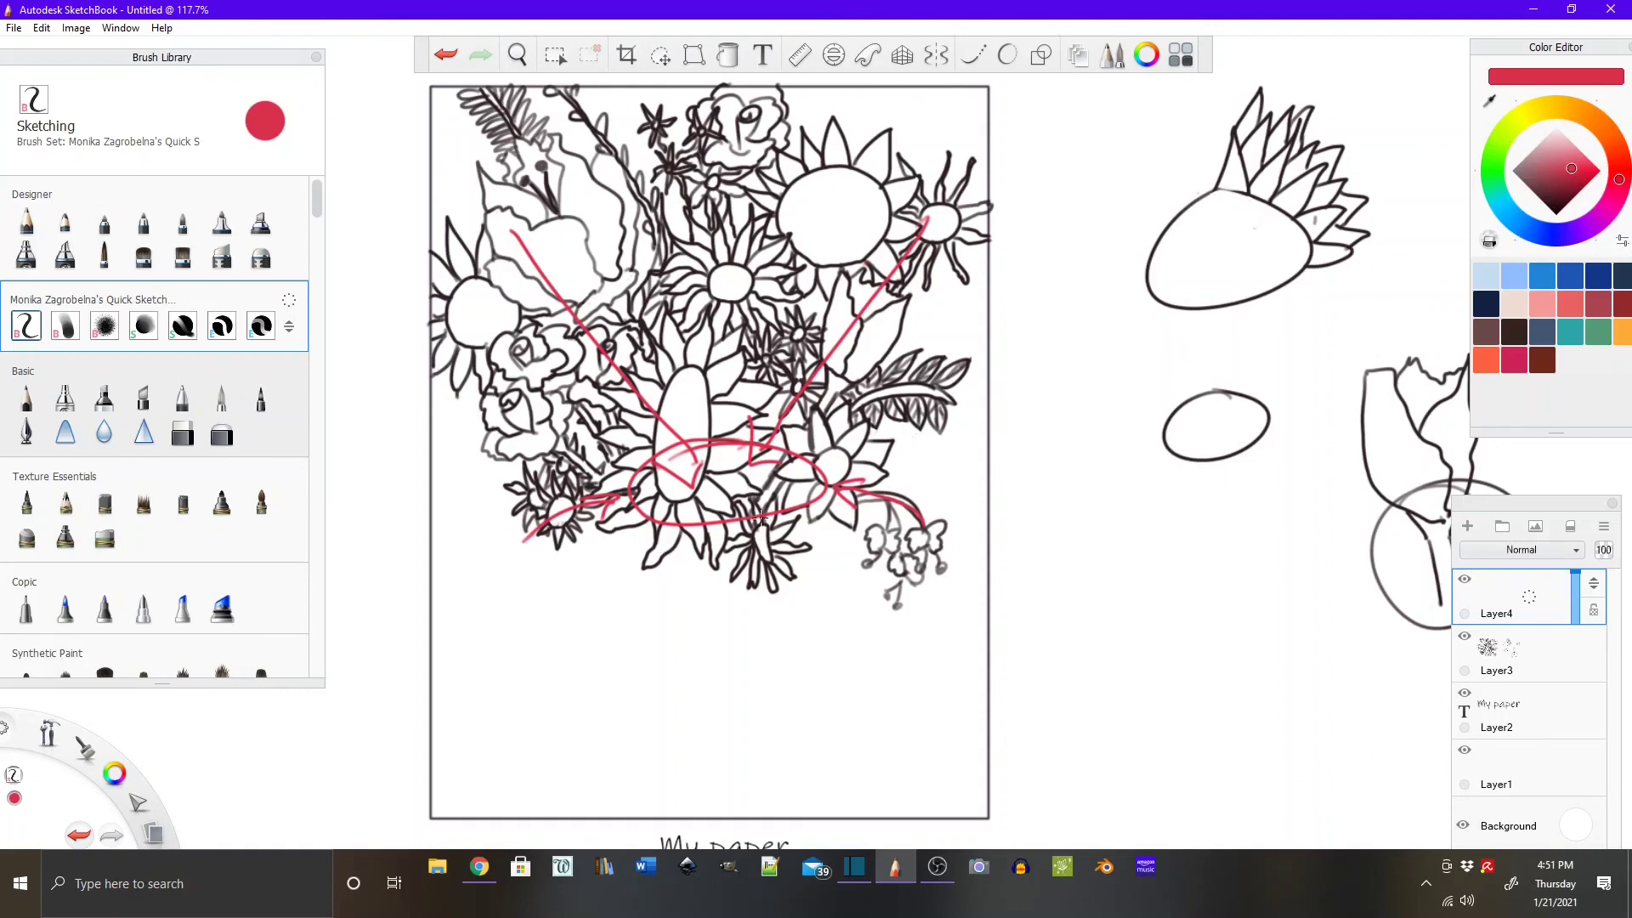
pyautogui.moveTo(761, 542)
pyautogui.mouseDown()
pyautogui.moveTo(748, 498)
pyautogui.moveTo(672, 476)
pyautogui.moveTo(646, 514)
pyautogui.moveTo(720, 500)
pyautogui.mouseUp()
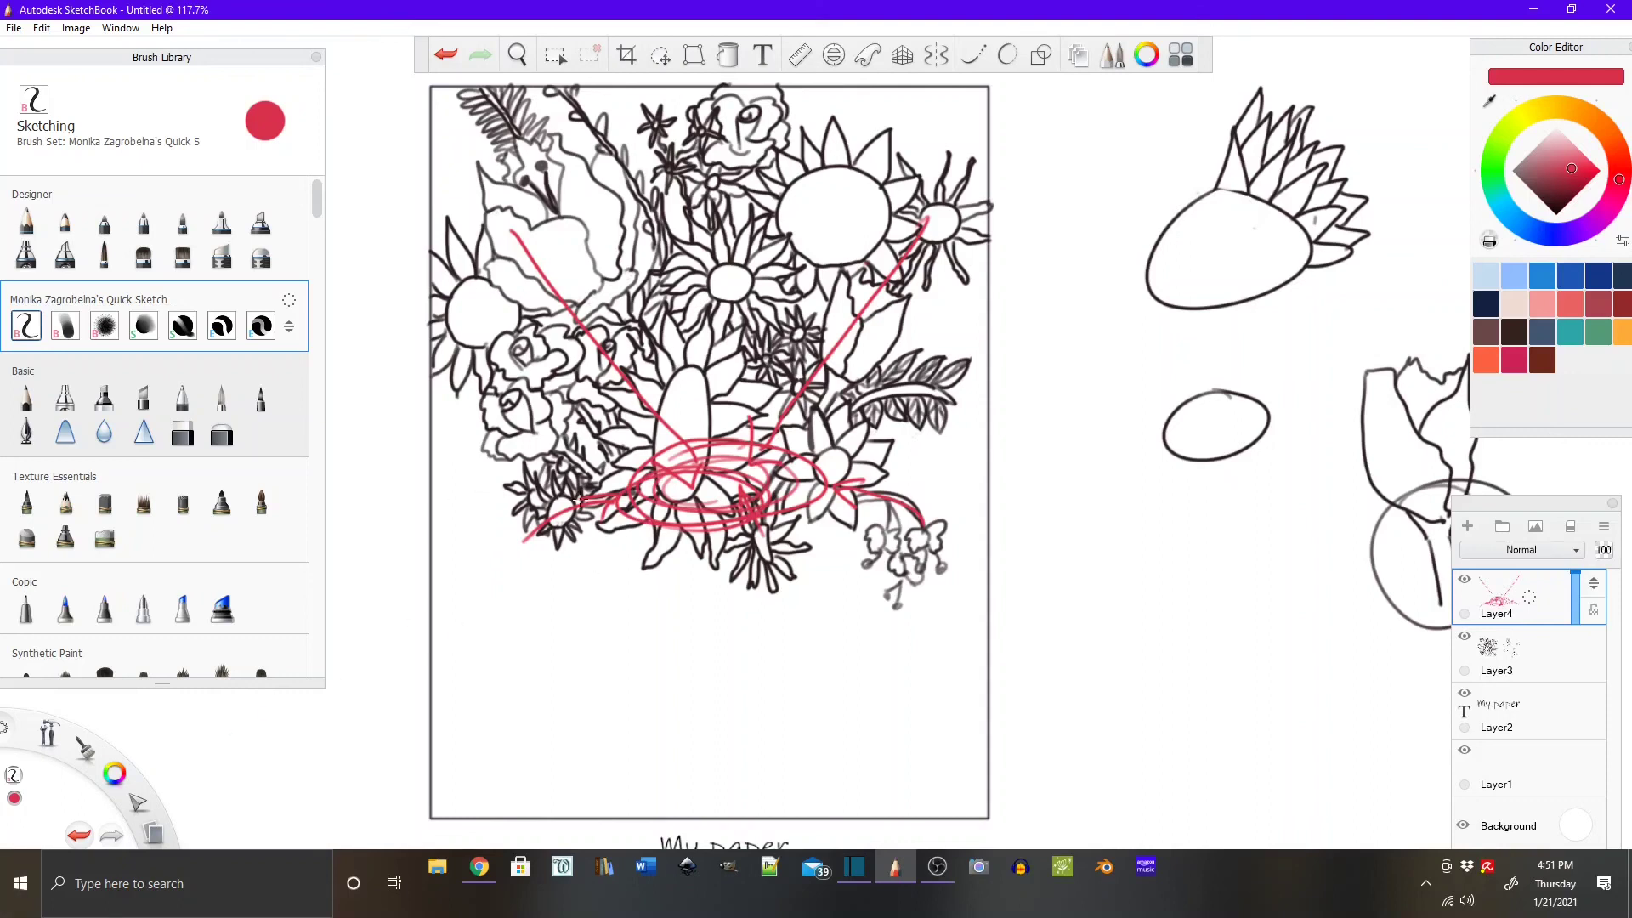
# Undo all the red guide marks together with their added layer.
pyautogui.hotkey('ctrl', 'z')
pyautogui.hotkey('ctrl', 'z')
pyautogui.hotkey('ctrl', 'z')
pyautogui.hotkey('ctrl', 'z')
pyautogui.hotkey('ctrl', 'z')
pyautogui.hotkey('ctrl', 'z')
pyautogui.hotkey('ctrl', 'z')
pyautogui.hotkey('ctrl', 'z')
pyautogui.hotkey('ctrl', 'z')
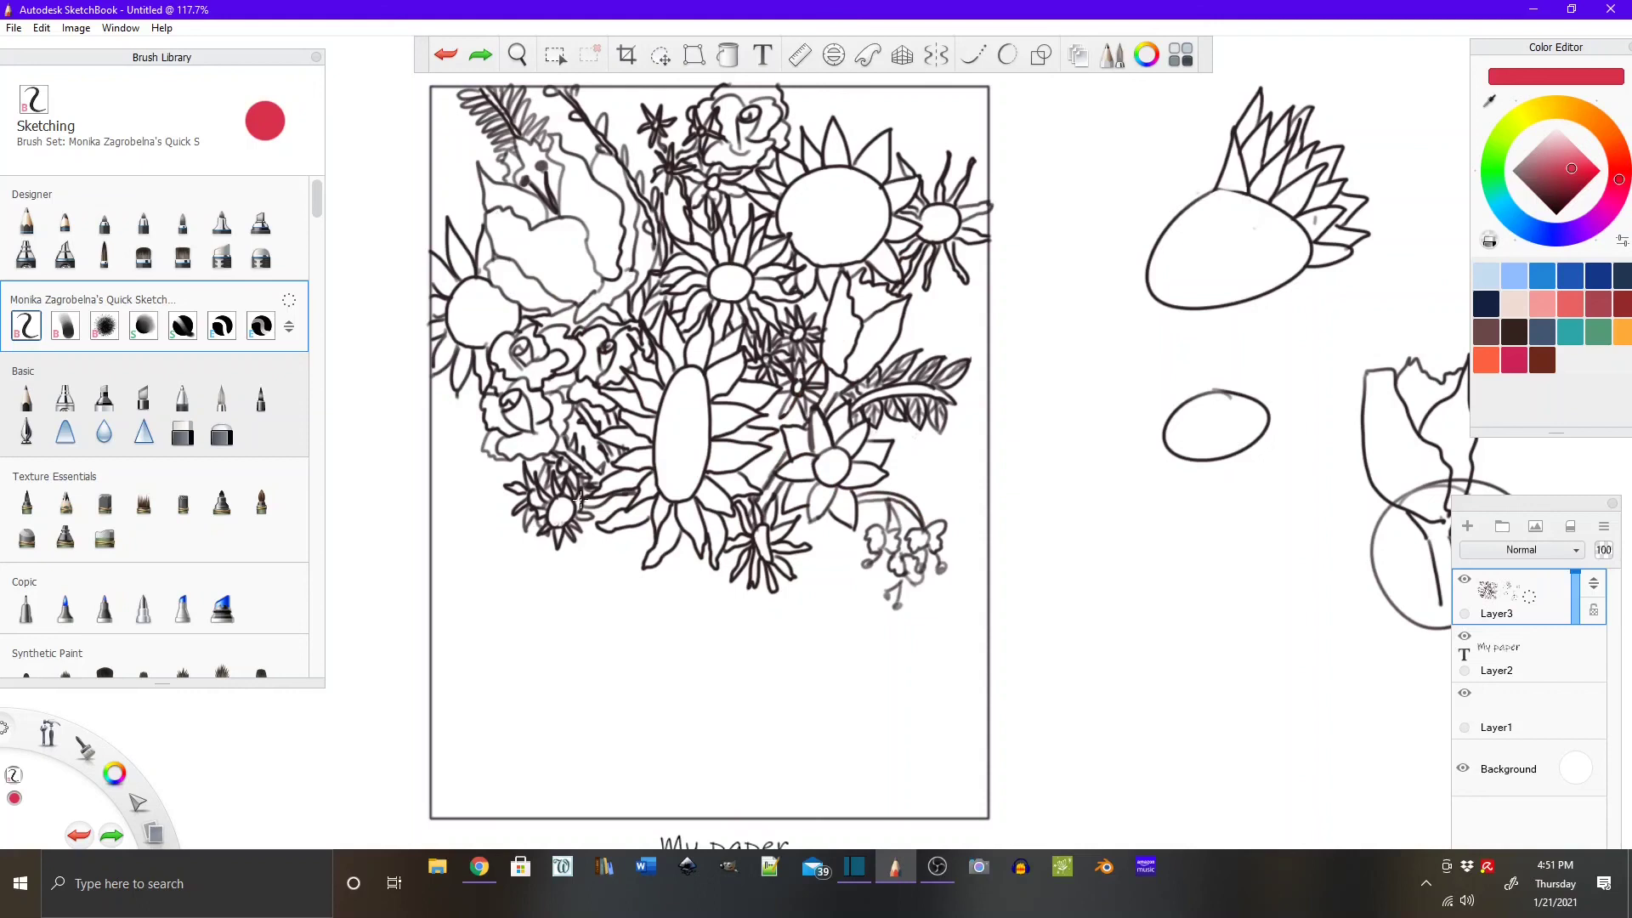
# Save the bouquet drawing.
pyautogui.scroll(-1, 580, 501)
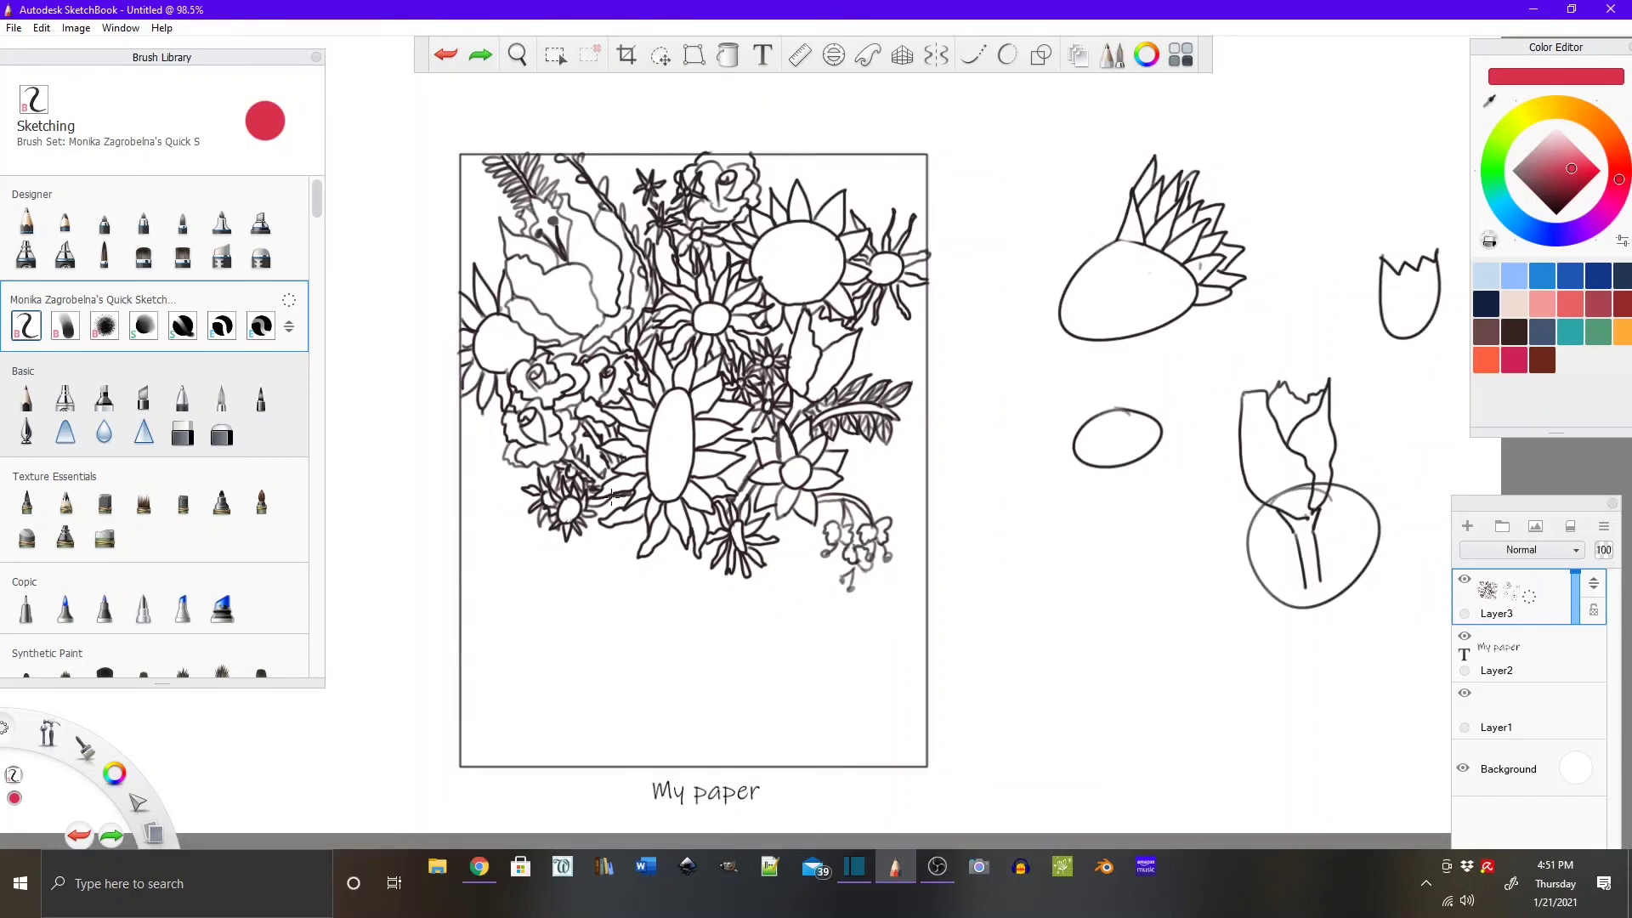
pyautogui.click(14, 28)
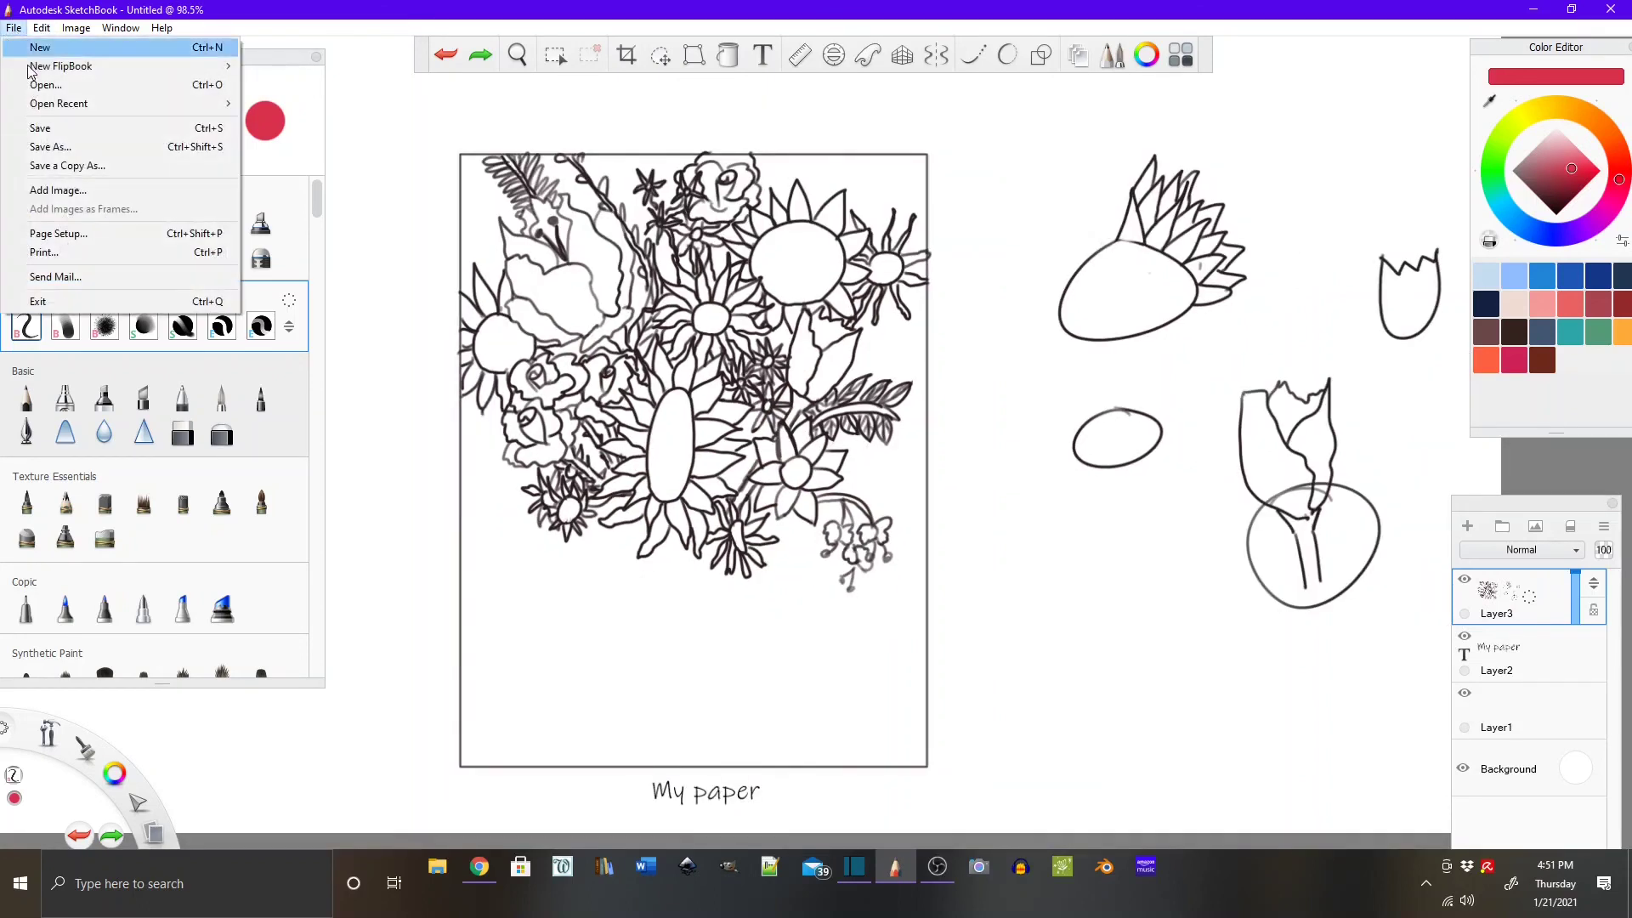
pyautogui.click(53, 128)
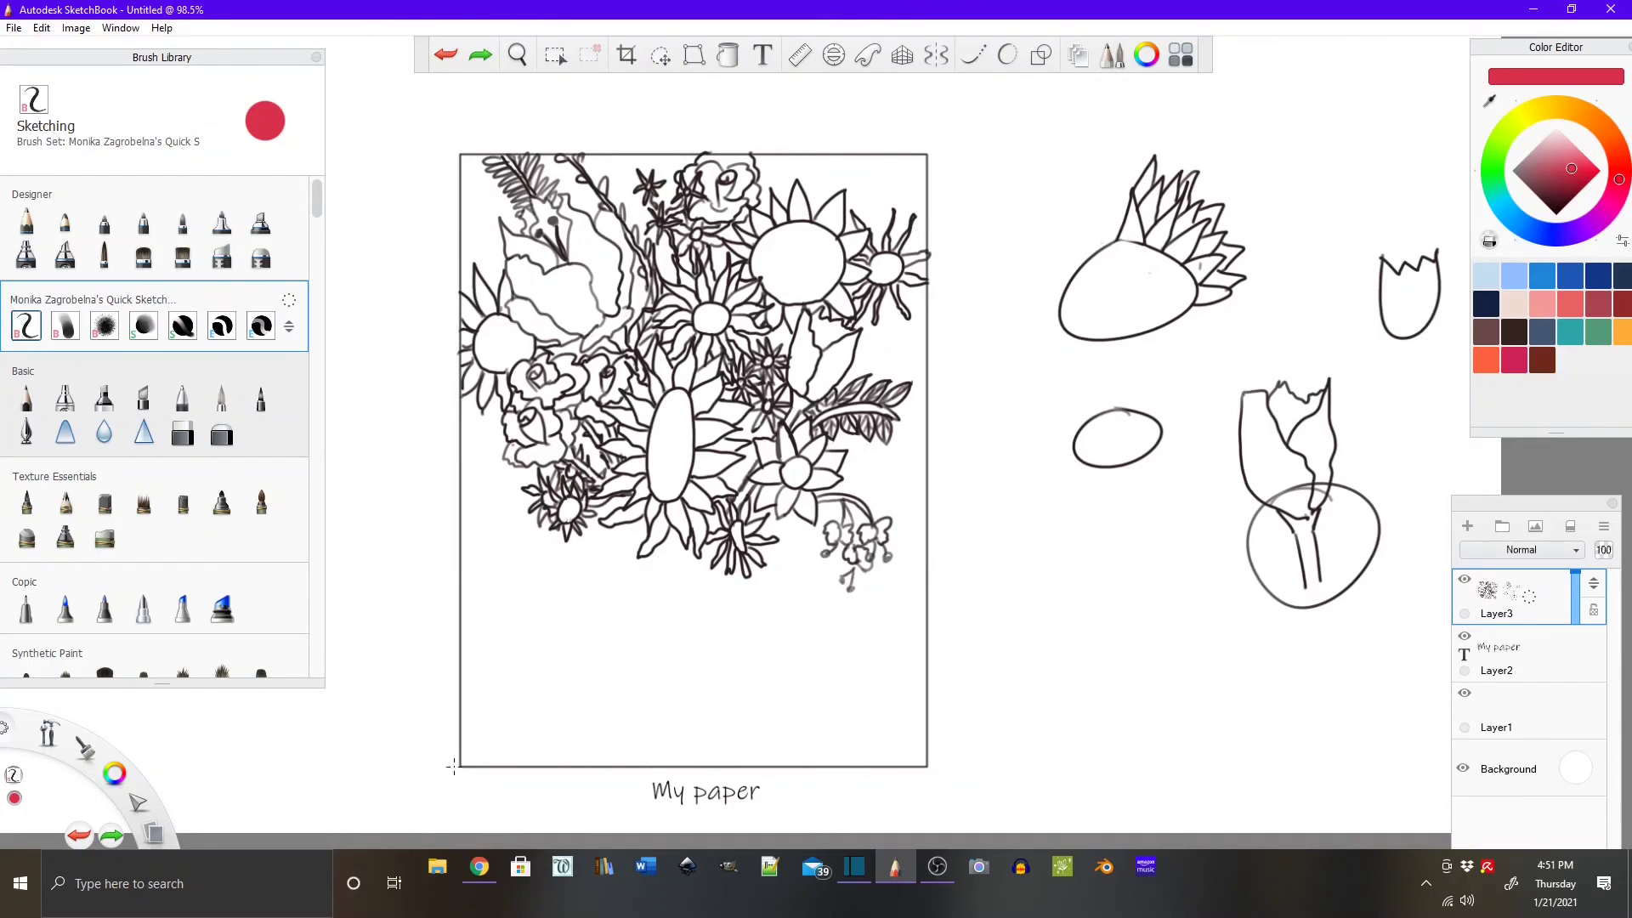